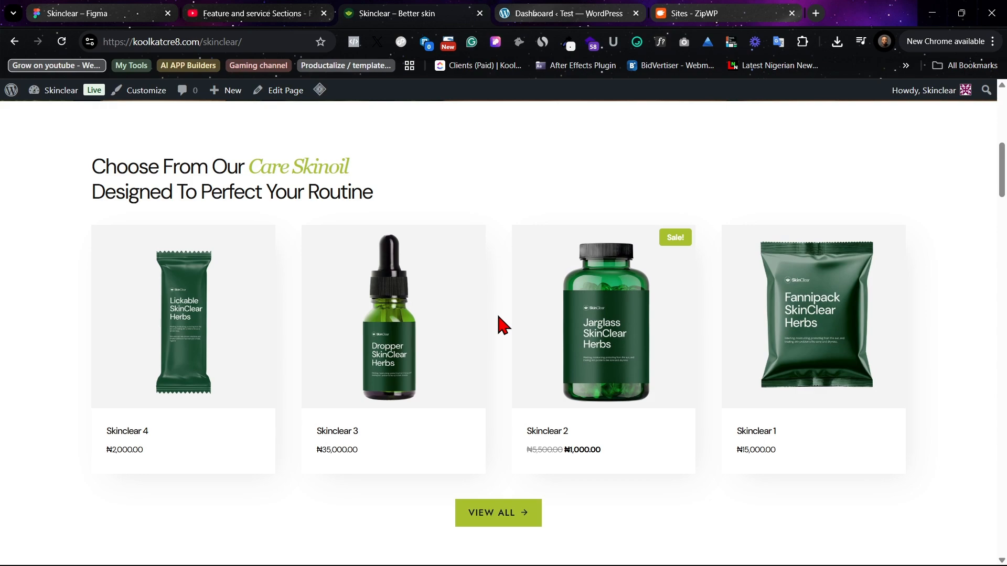
- Review the Skinclear home page's products, Instagram posts, FAQ, newsletter form and footer, returning to the hero section
scroll(498, 323, "down", 8)
scroll(604, 371, "down", 15)
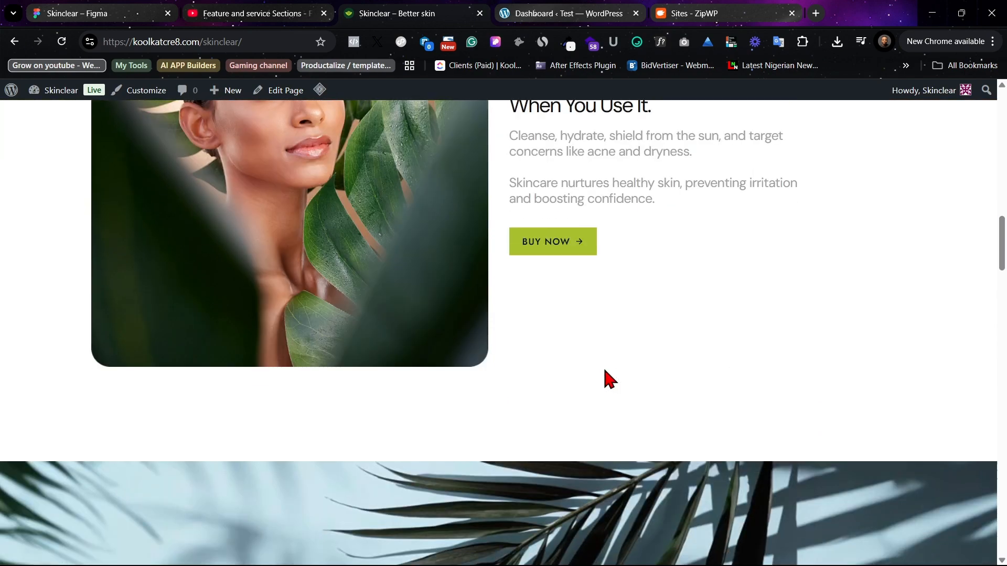
scroll(614, 387, "down", 15)
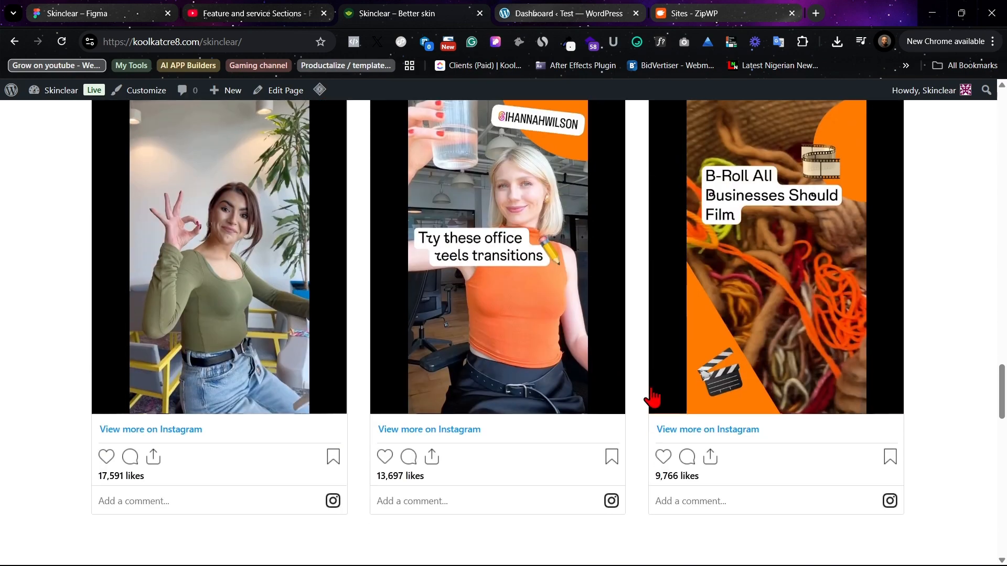
scroll(647, 404, "down", 6)
scroll(665, 424, "down", 3)
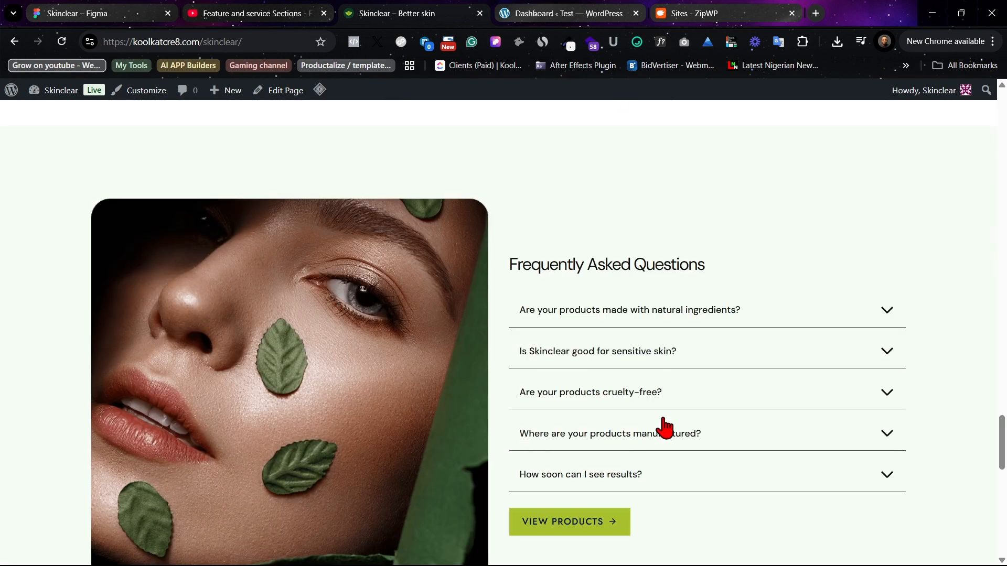
scroll(674, 339, "down", 1)
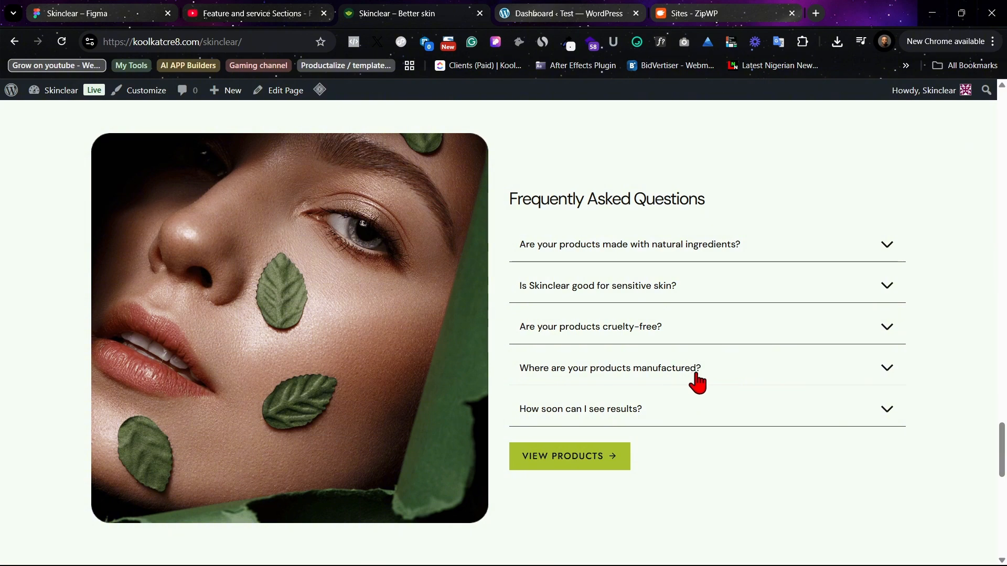
scroll(698, 388, "down", 5)
scroll(695, 402, "down", 1)
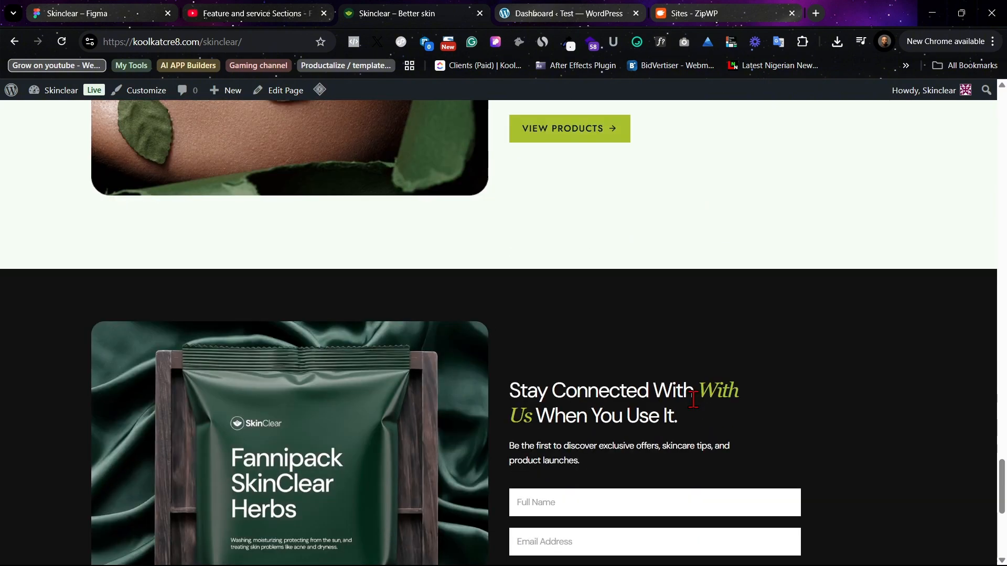
scroll(890, 418, "down", 6)
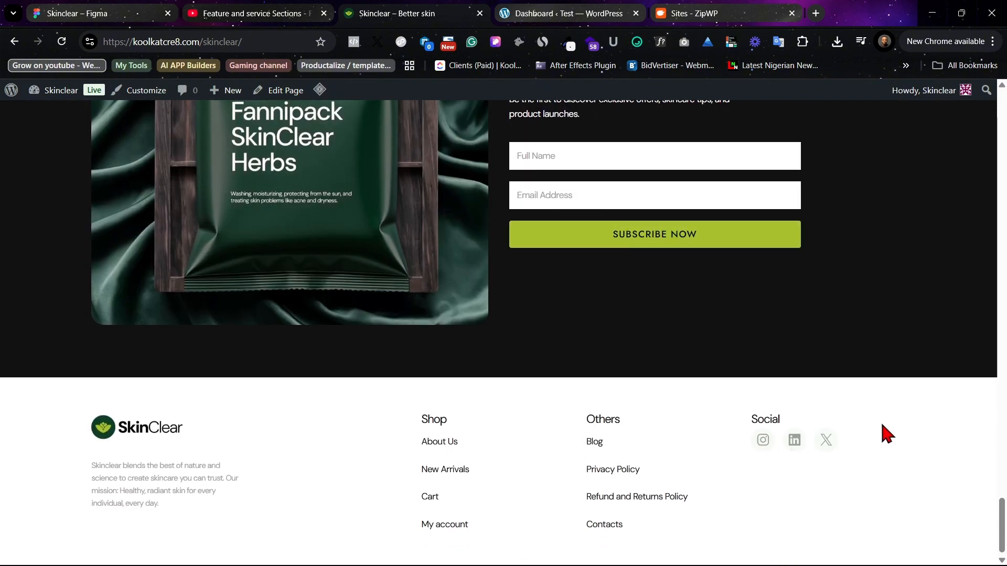
scroll(511, 454, "up", 13)
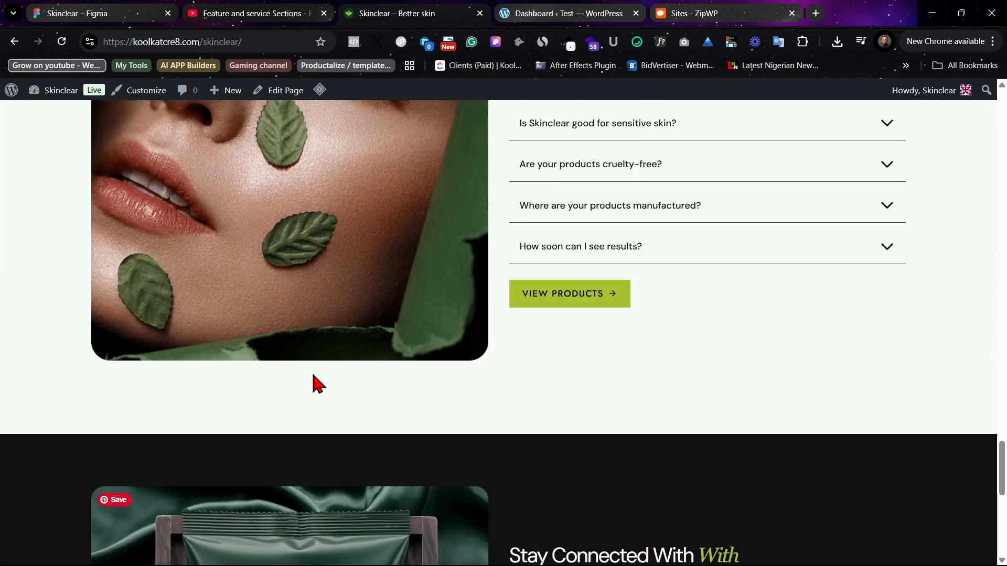
scroll(474, 393, "up", 13)
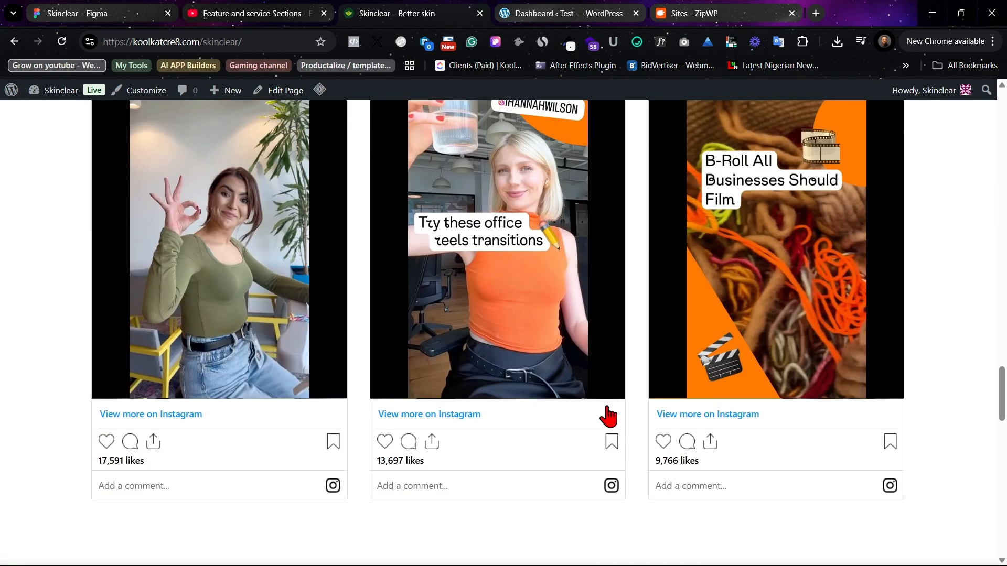
scroll(609, 415, "up", 15)
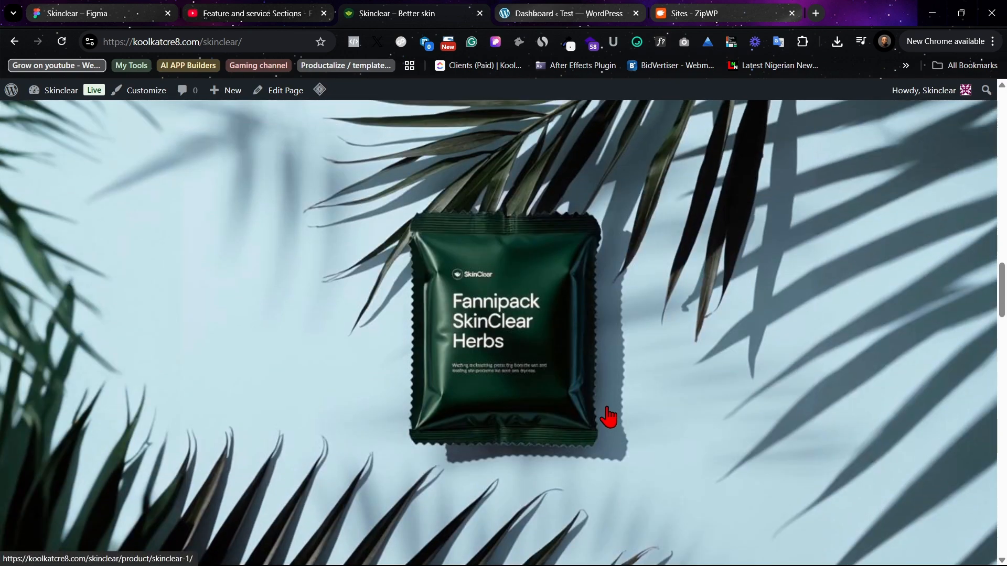
scroll(613, 404, "up", 15)
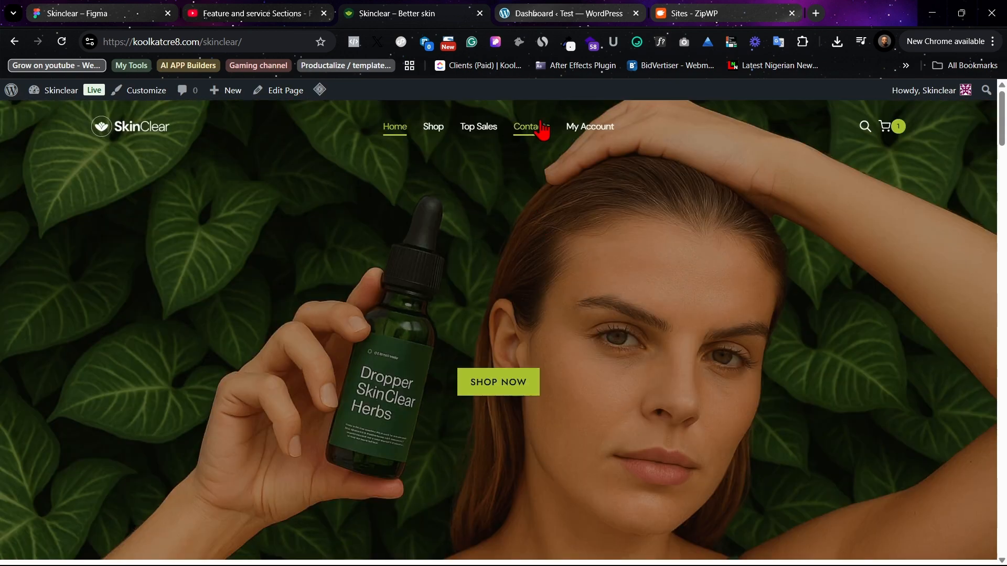
- Open the Skinclear Contacts page and examine its contact details, message form and footer
left_click(540, 129)
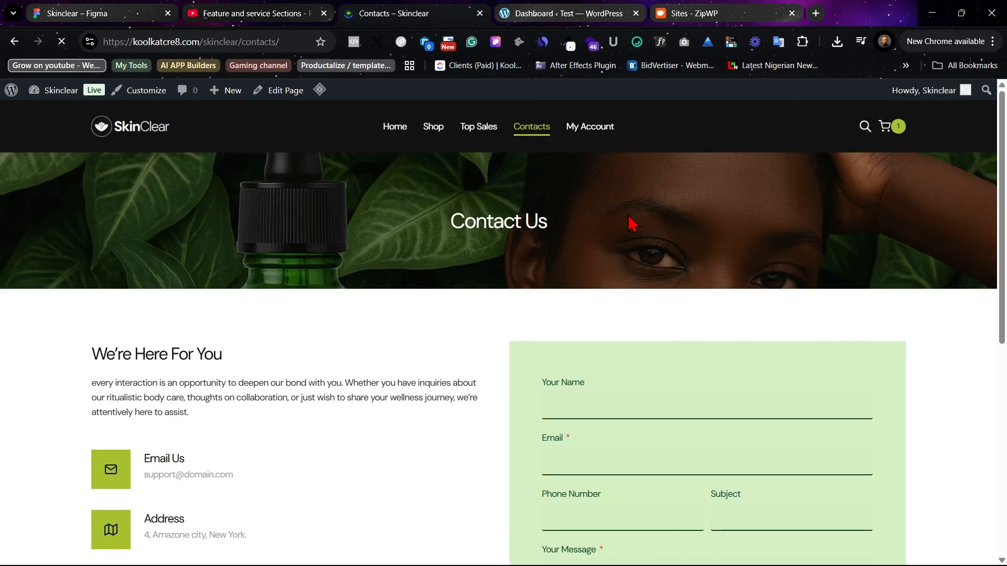
scroll(608, 375, "down", 3)
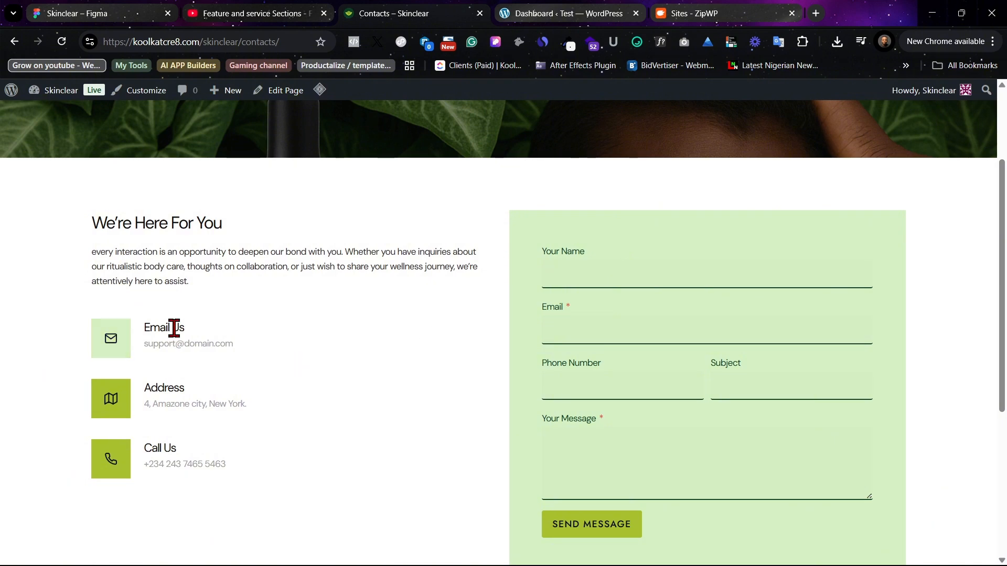
scroll(687, 398, "down", 5)
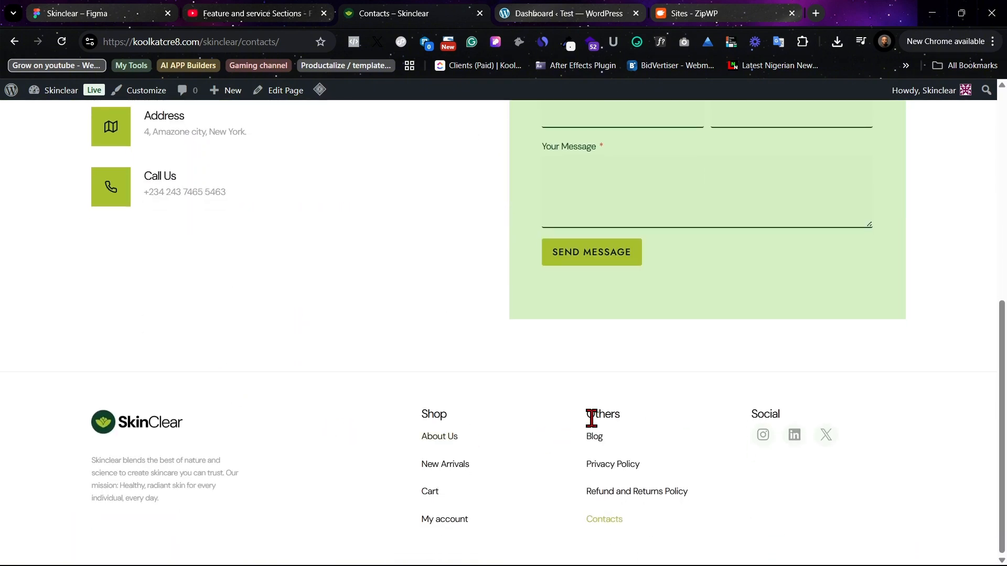
scroll(540, 417, "up", 8)
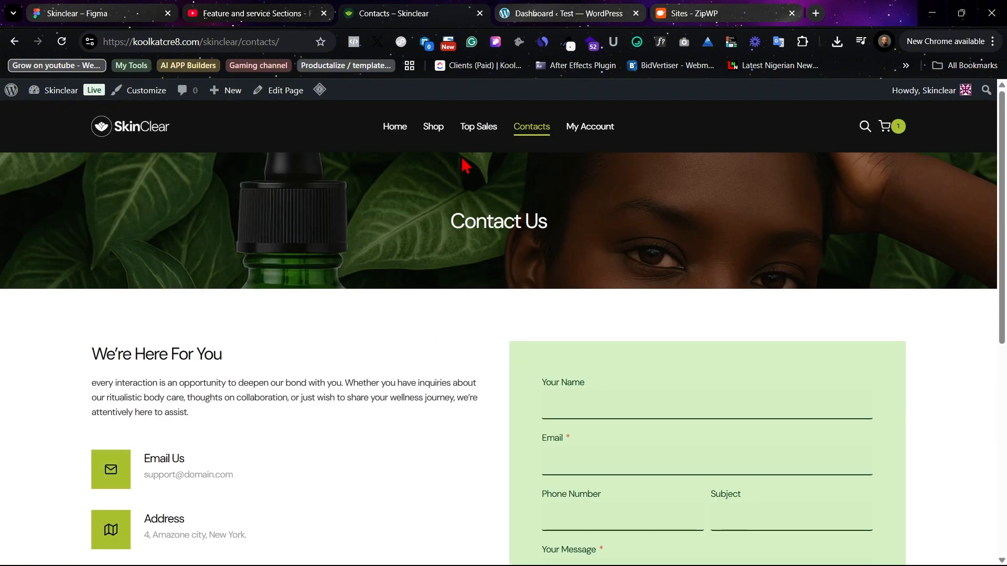
scroll(241, 342, "down", 4)
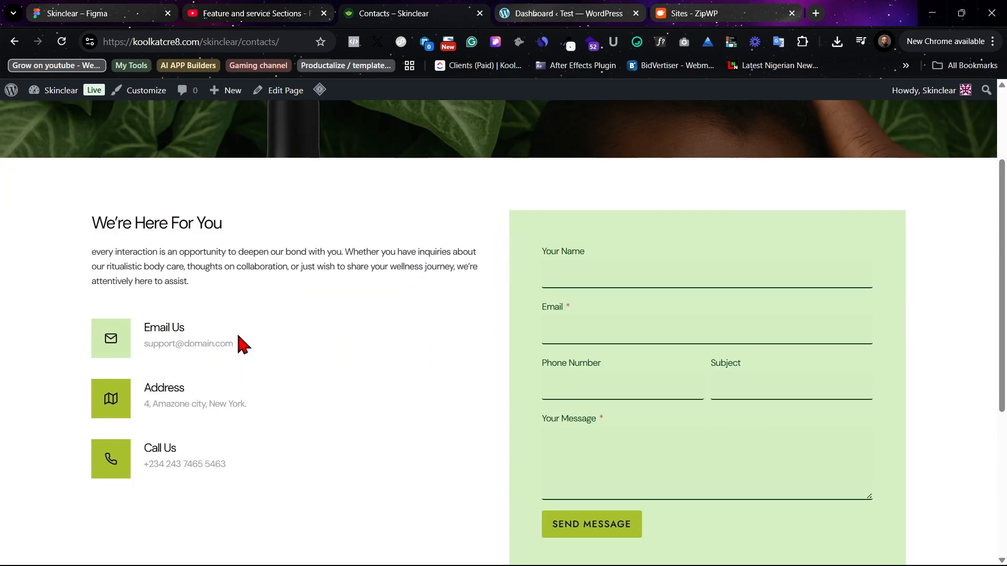
scroll(240, 342, "up", 4)
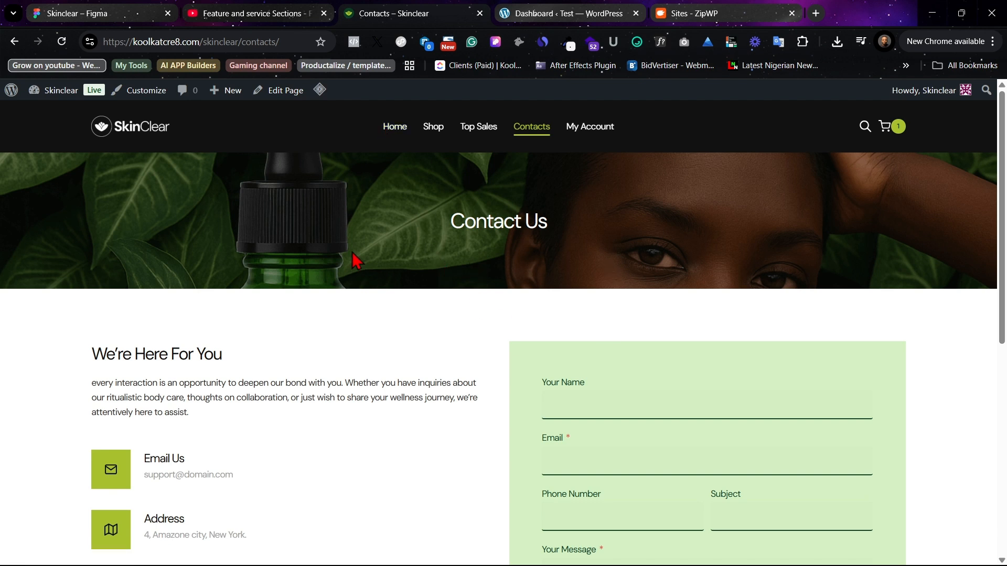
- Switch to the Skinclear design in Figma and examine the Home, About Us and Contact frames
left_click(168, 8)
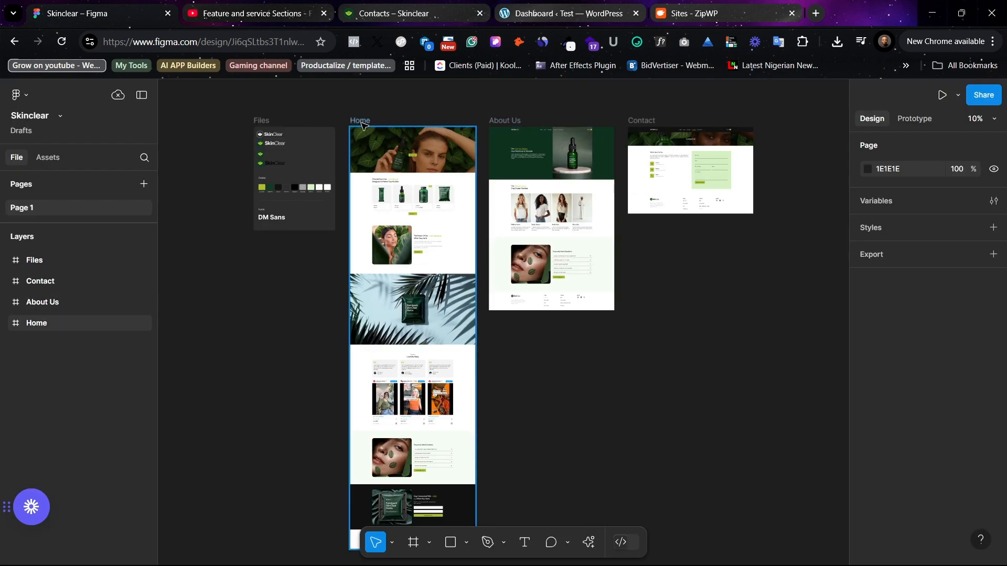
left_click(360, 122)
scroll(359, 124, "up", 3)
scroll(359, 124, "up", 4)
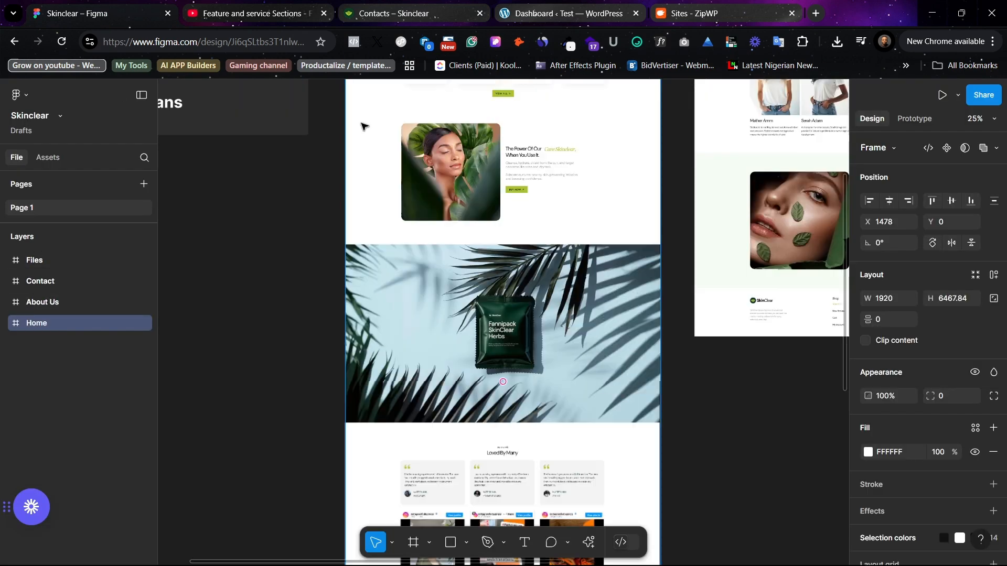
scroll(641, 160, "up", 3)
scroll(613, 161, "right", 3)
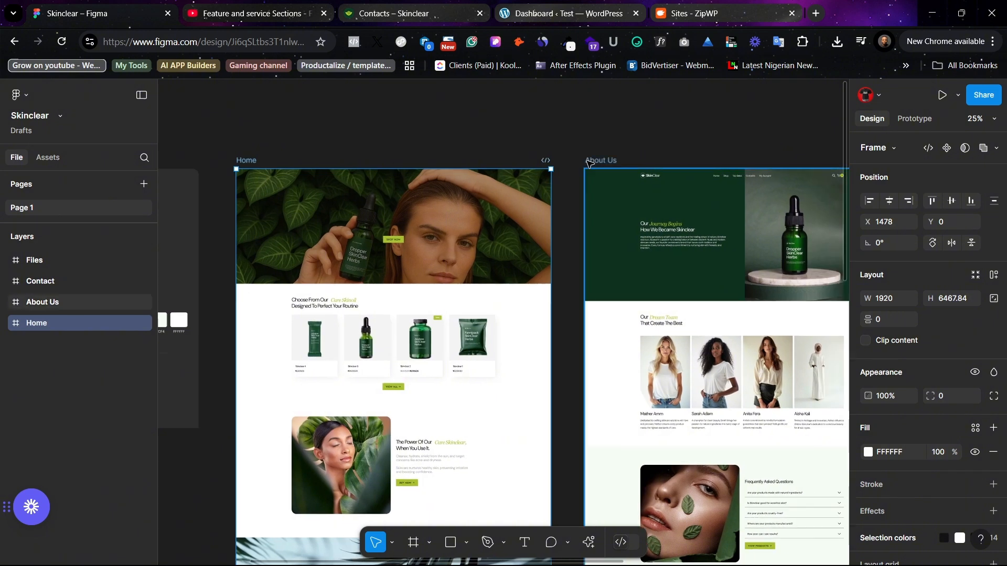
left_click(602, 166)
left_click(733, 132)
scroll(640, 171, "right", 3)
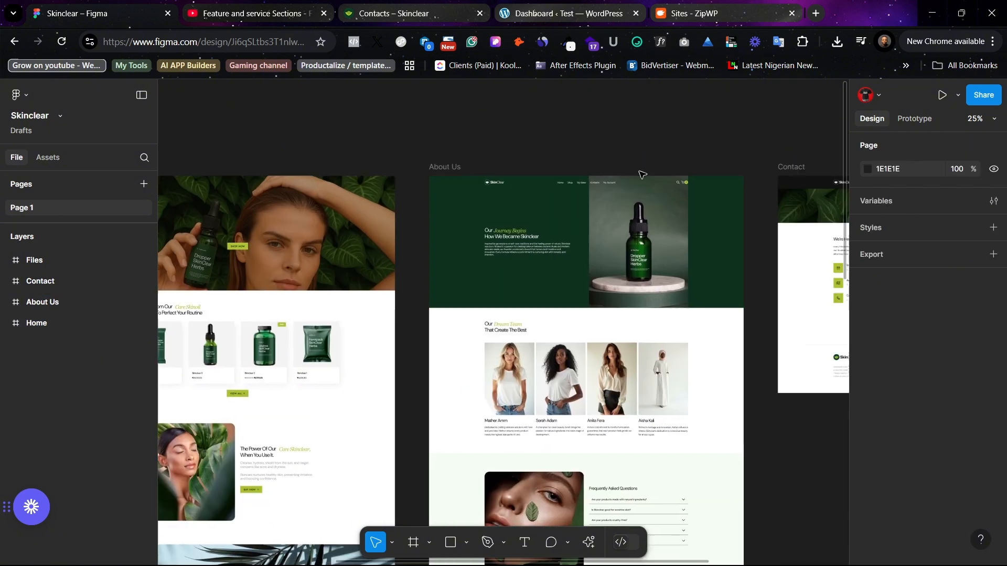
scroll(764, 229, "right", 6)
left_click(452, 181)
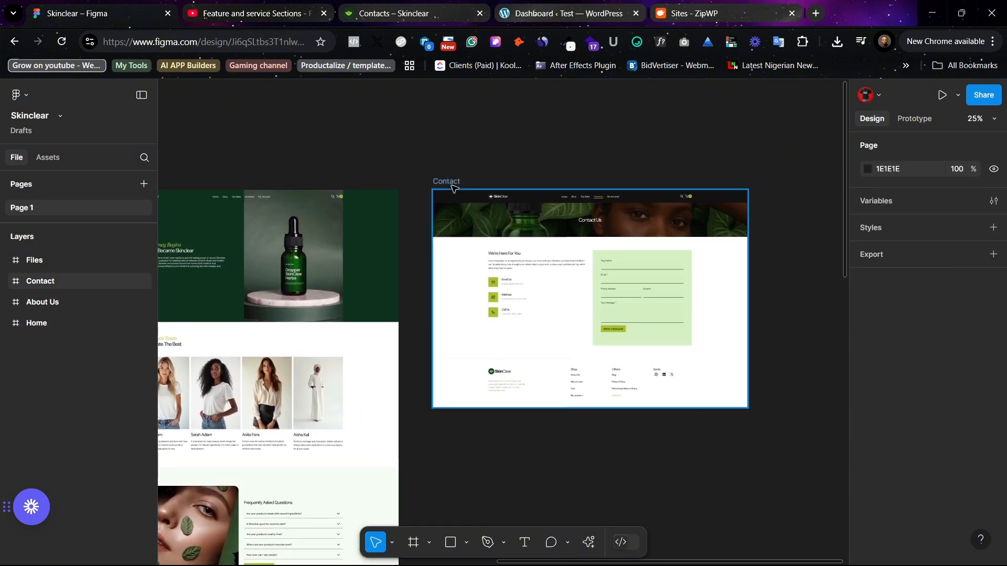
- Return to the live Skinclear site, open its Home page and review the hero and product sections
left_click(406, 13)
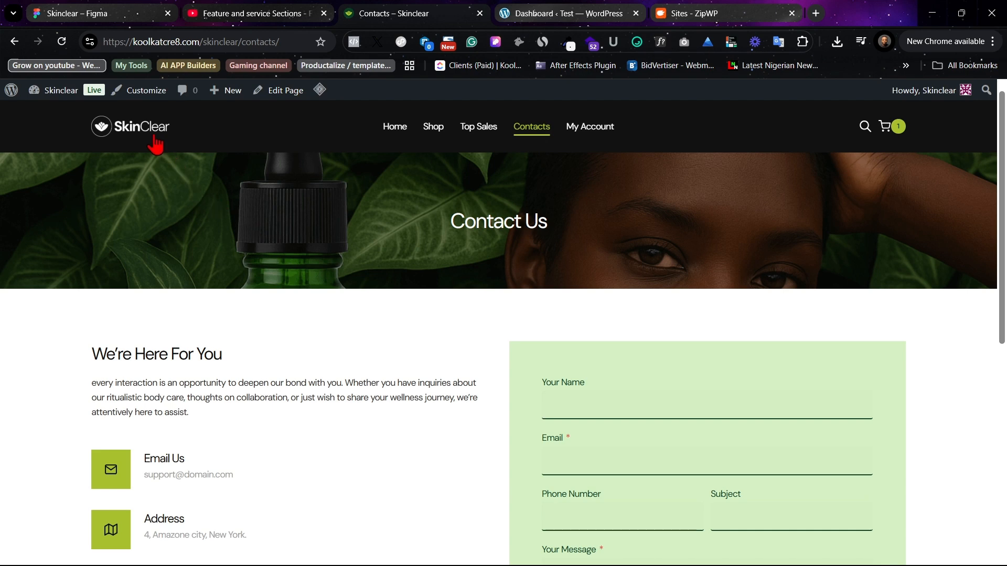
left_click(399, 129)
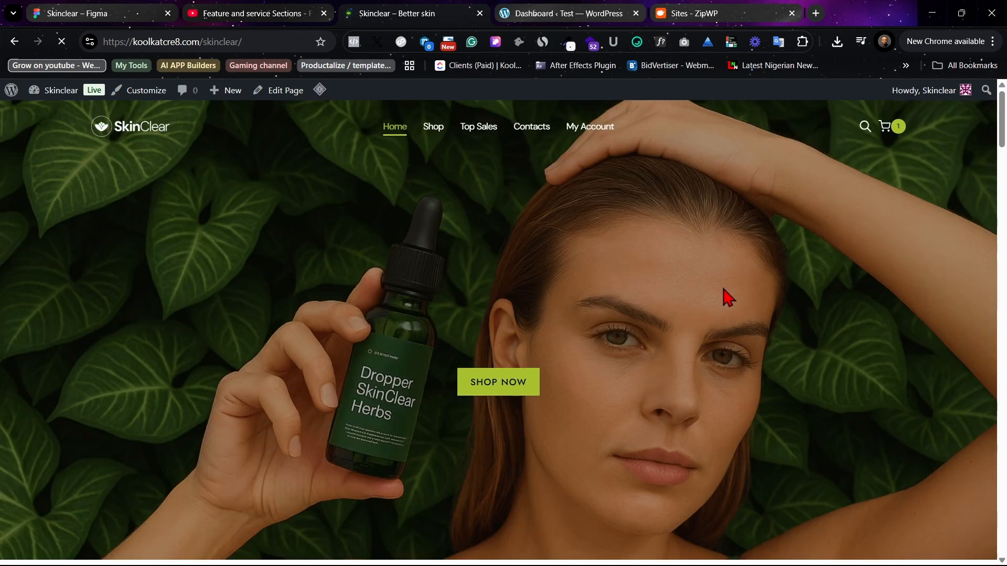
scroll(530, 278, "down", 2)
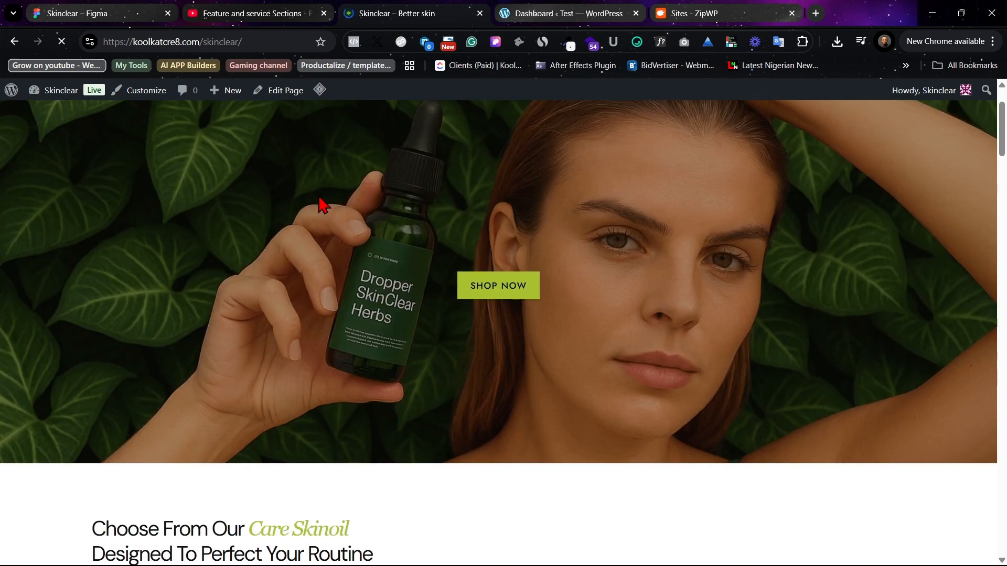
scroll(322, 205, "down", 4)
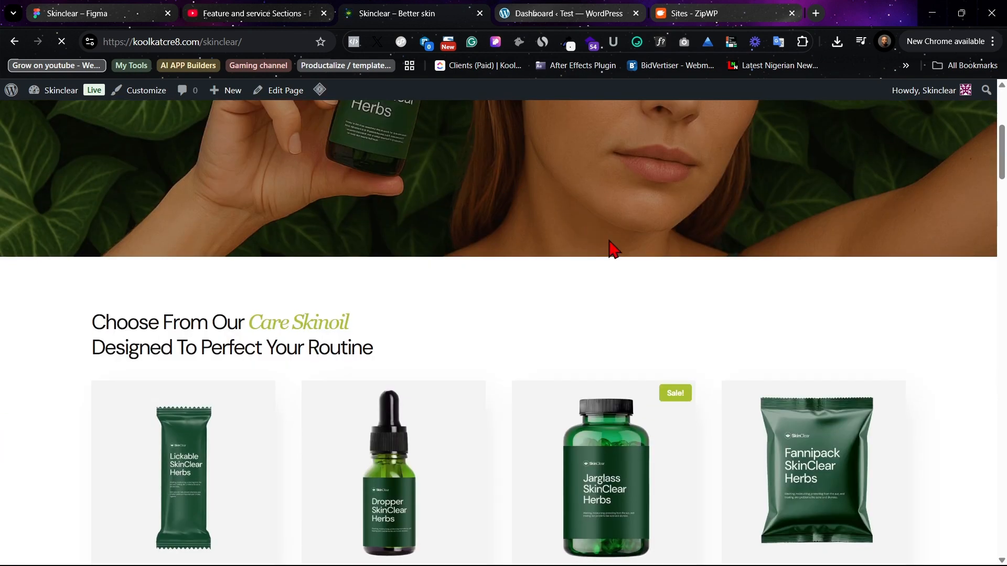
scroll(613, 249, "down", 1)
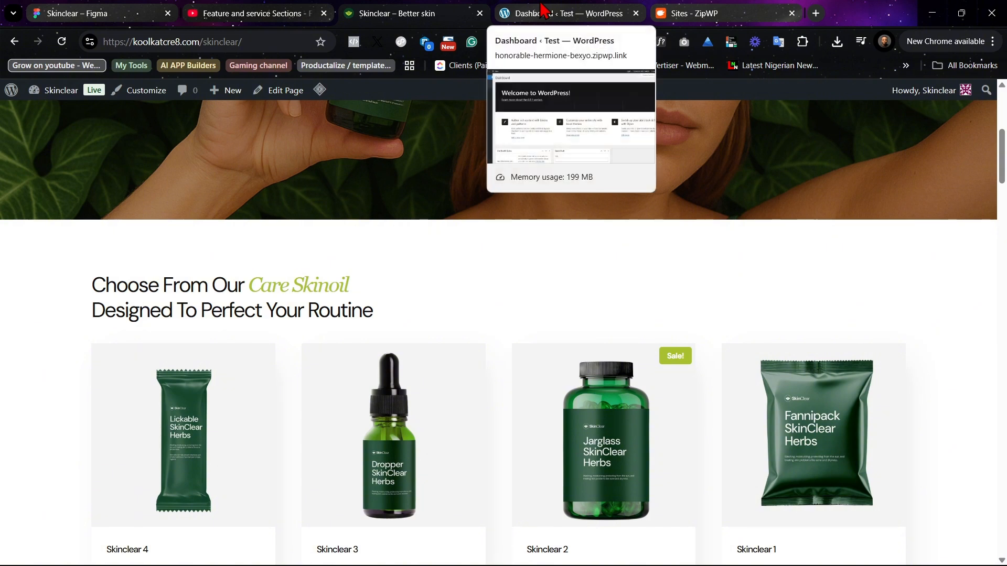
- Switch to the Test site's WordPress dashboard and look over its welcome area and widgets
left_click(544, 9)
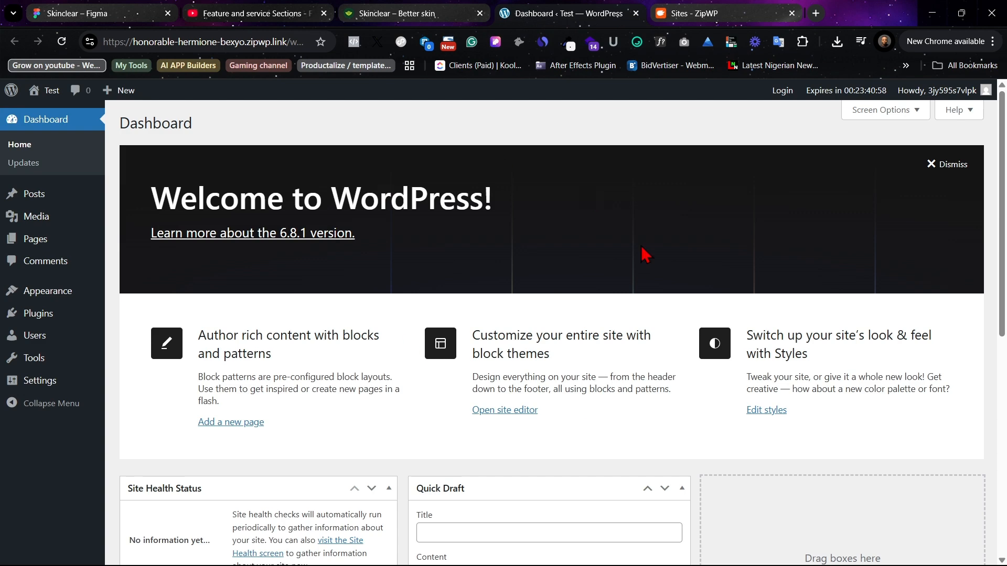
scroll(649, 465, "down", 6)
scroll(668, 456, "up", 4)
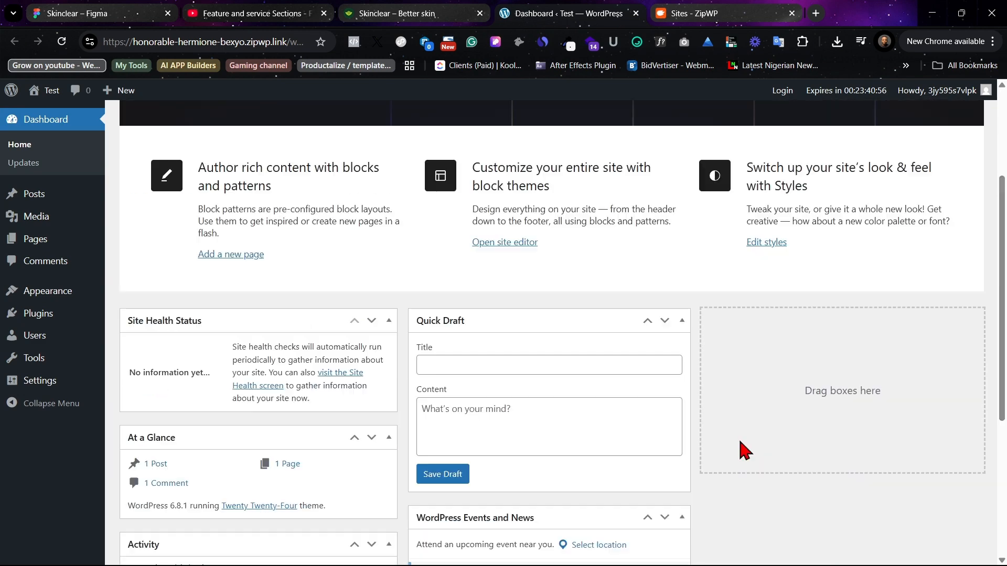
scroll(768, 440, "up", 3)
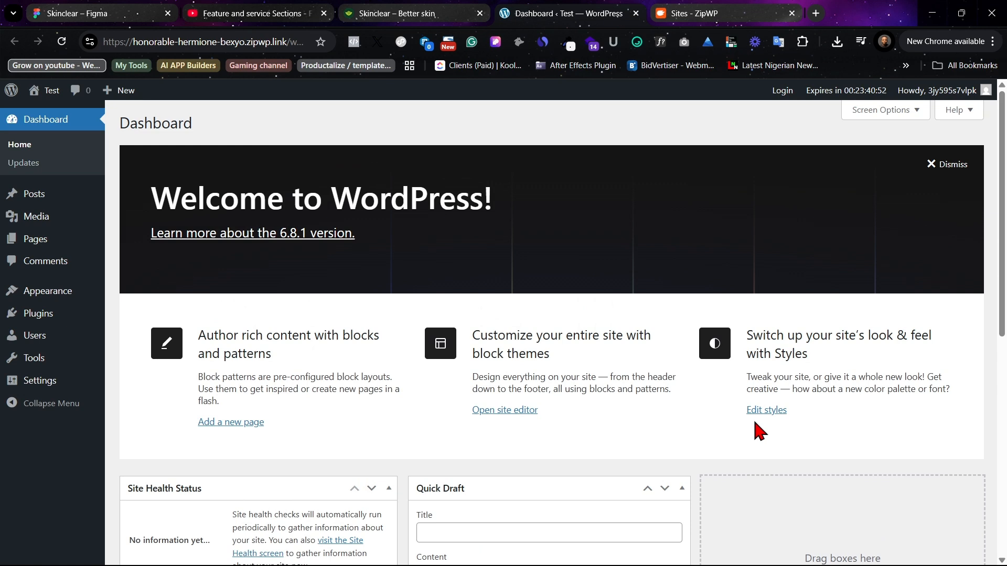
- View the ZipWP staging sites list and enter the address try.new in a new browser tab without loading it
left_click(700, 15)
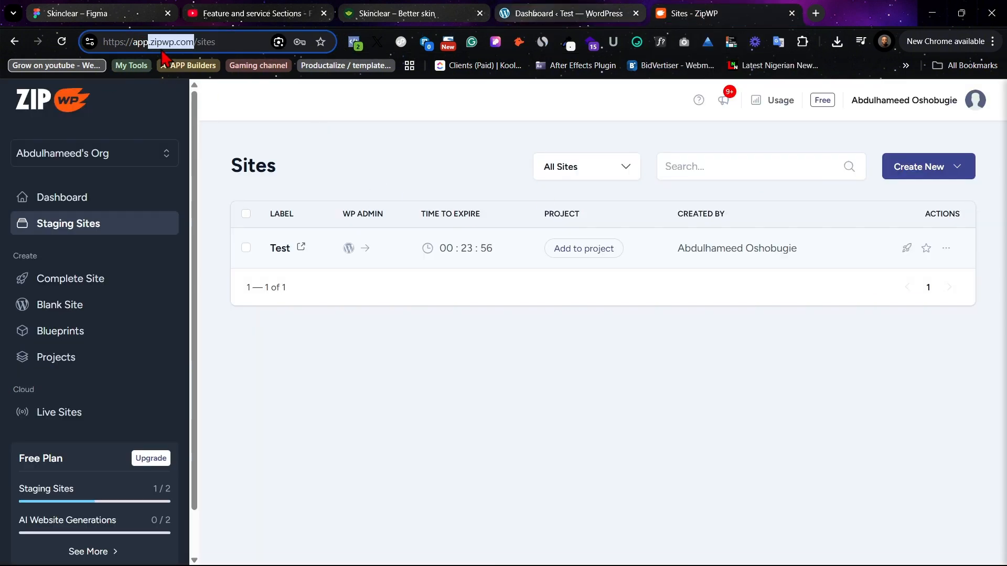
left_click(815, 13)
type("ty")
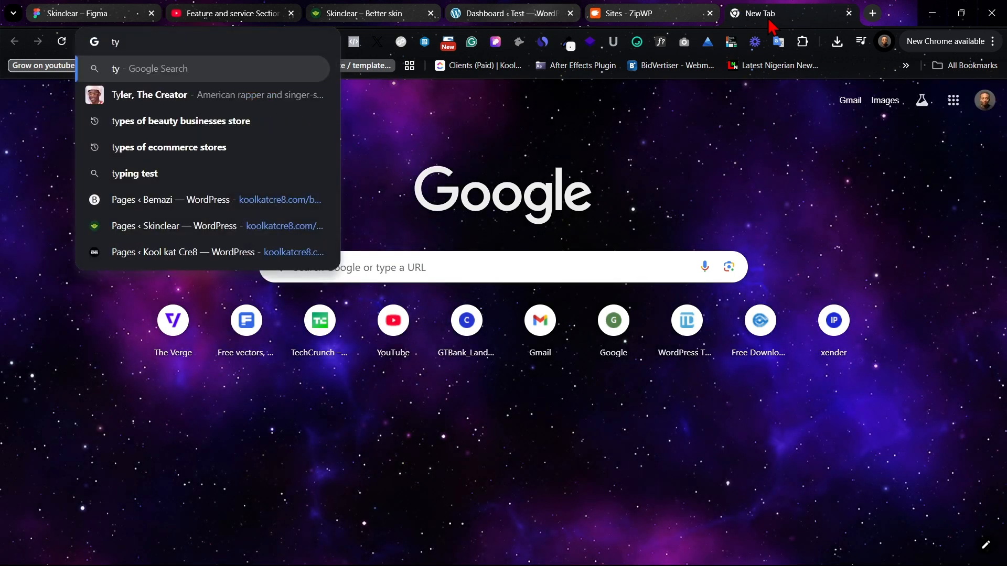
key("BackSpace")
type("ry")
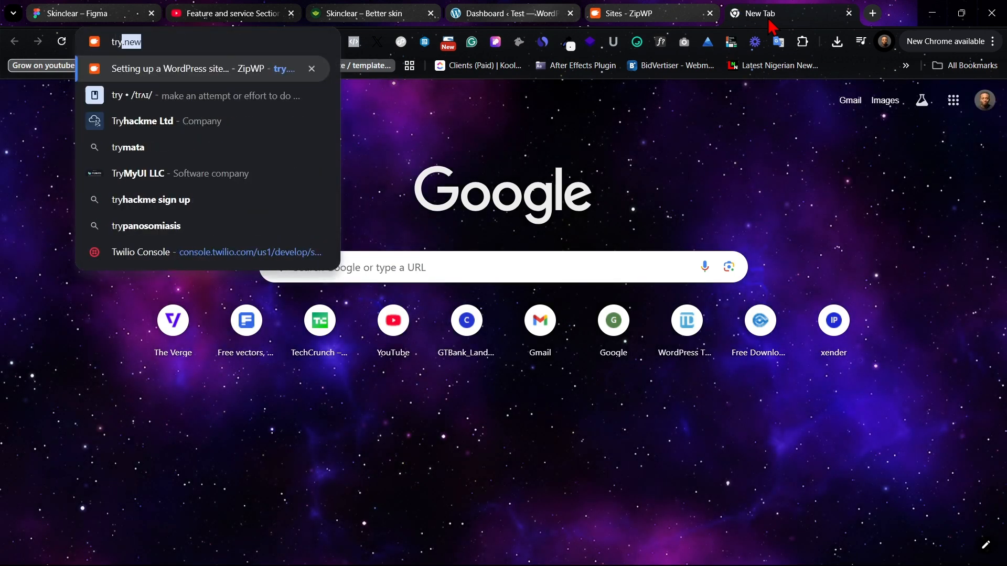
left_click(682, 19)
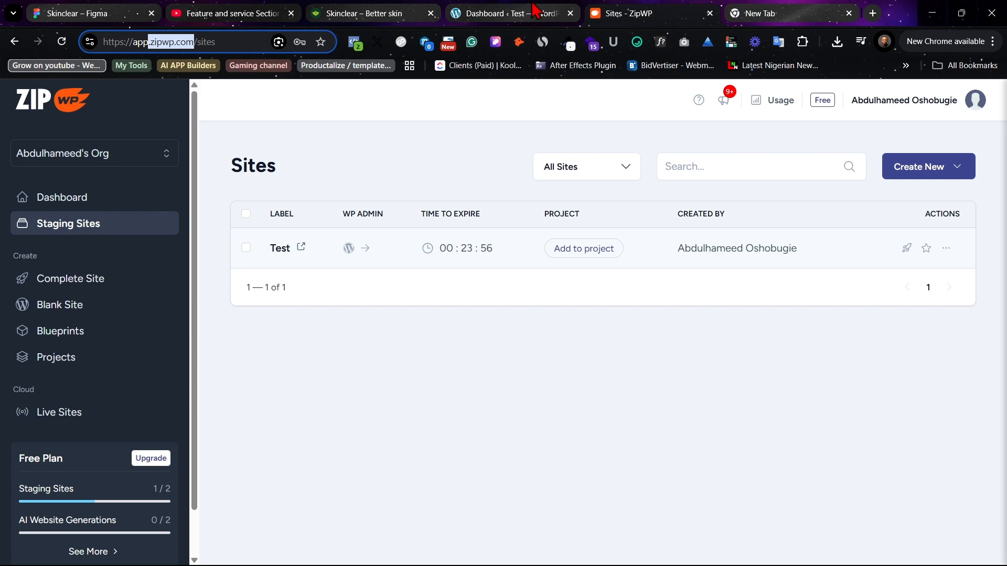
- Return to the Test site's WordPress dashboard and open its General Settings
left_click(535, 9)
left_click(644, 12)
left_click(537, 11)
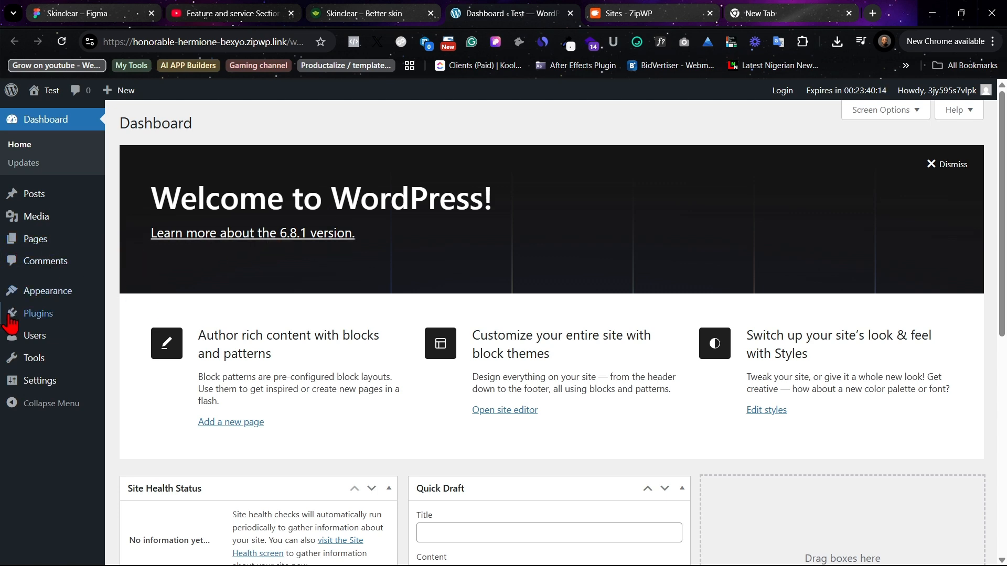
mouse_move(52, 389)
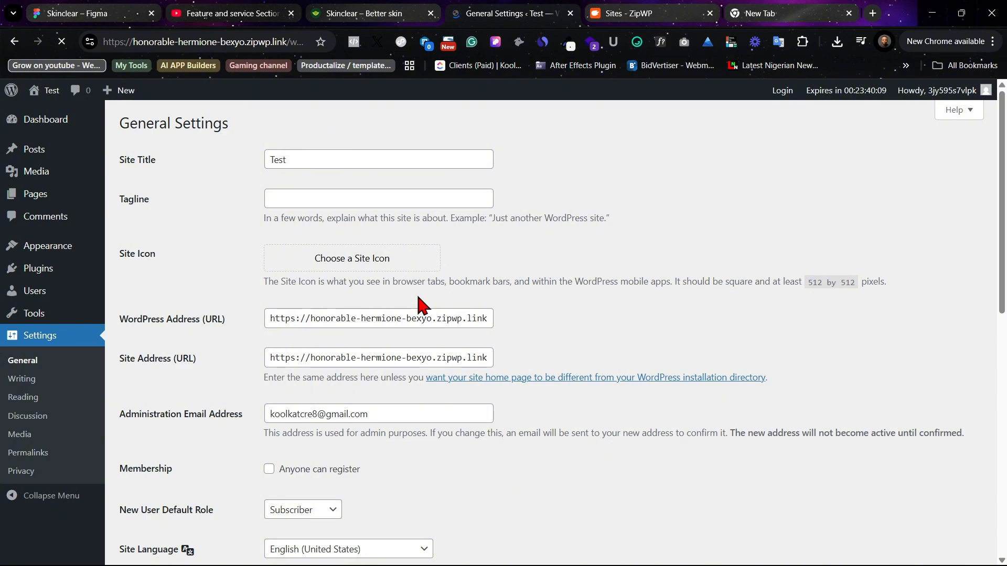
- Look through the General Settings, then open the Permalink Settings and check the chosen permalink structure and optional bases
scroll(571, 330, "down", 7)
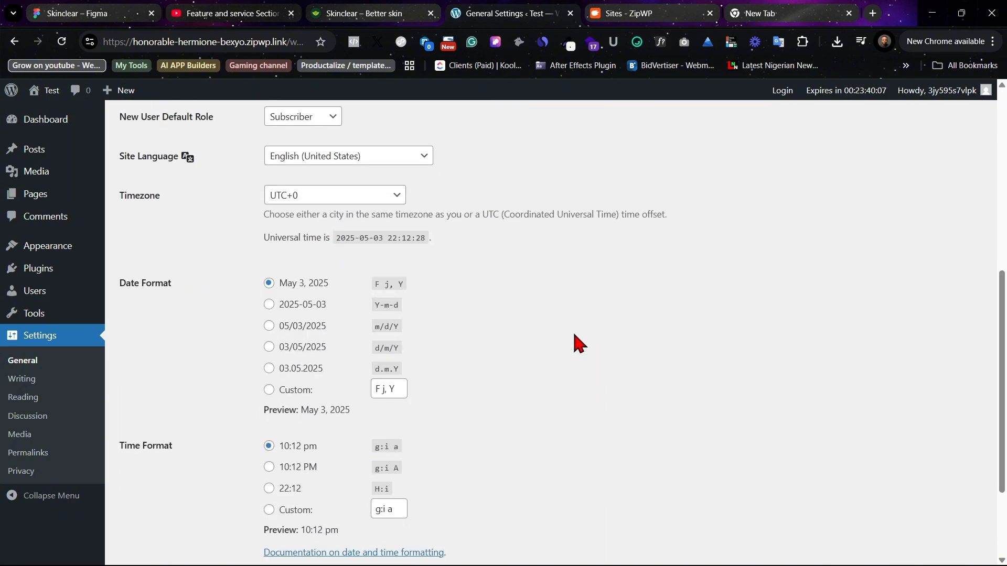
left_click(44, 460)
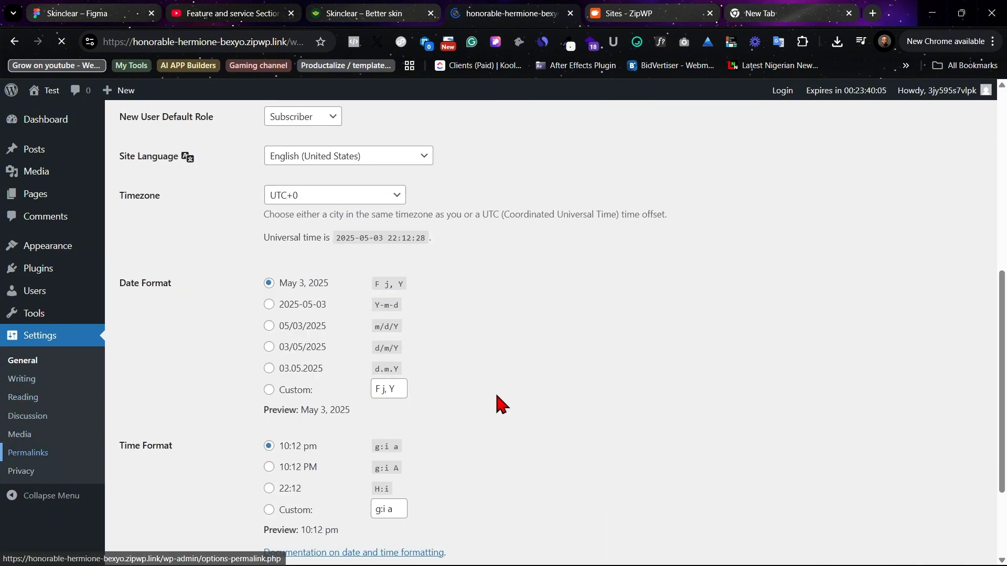
scroll(508, 400, "down", 5)
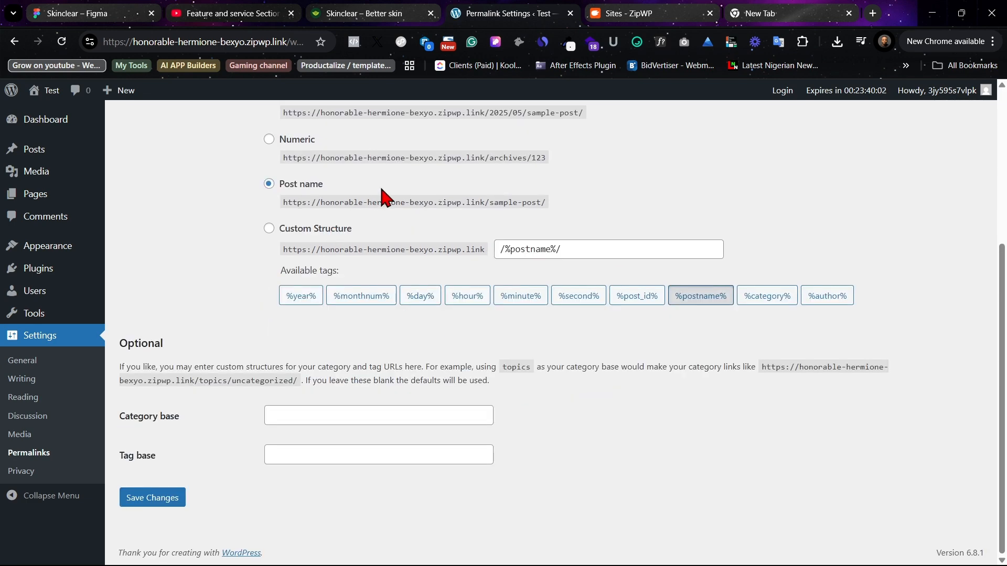
scroll(388, 200, "up", 4)
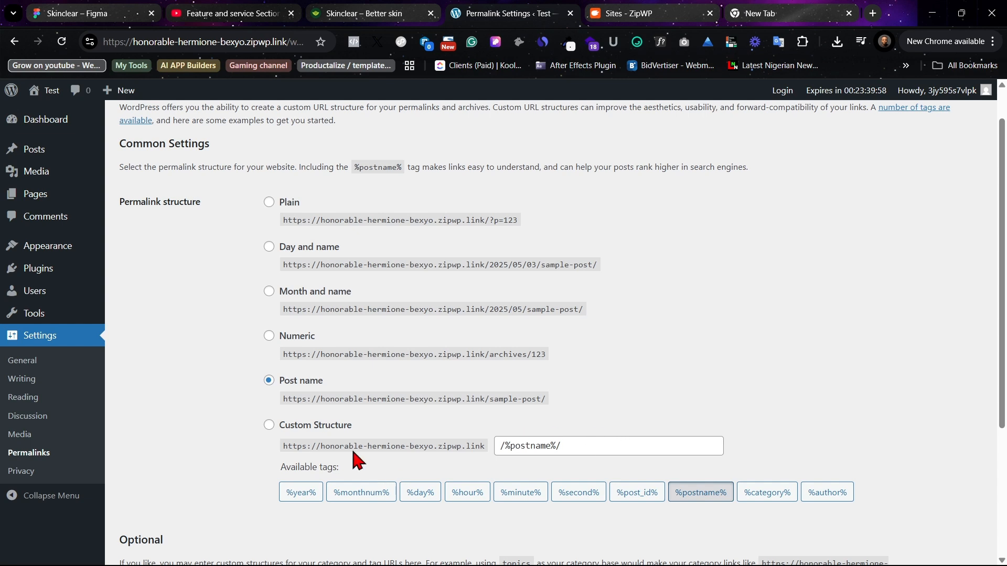
scroll(298, 425, "down", 4)
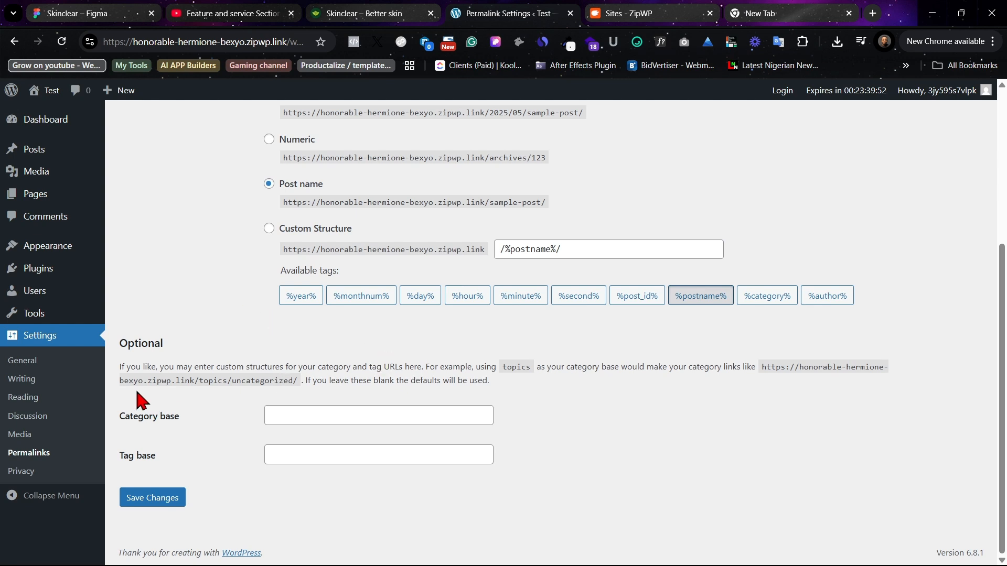
- Open the installed themes page, then check Read me - Skinclear.txt in File Explorer's Selar skinclear folder for the required theme and plugins and return
left_click(68, 259)
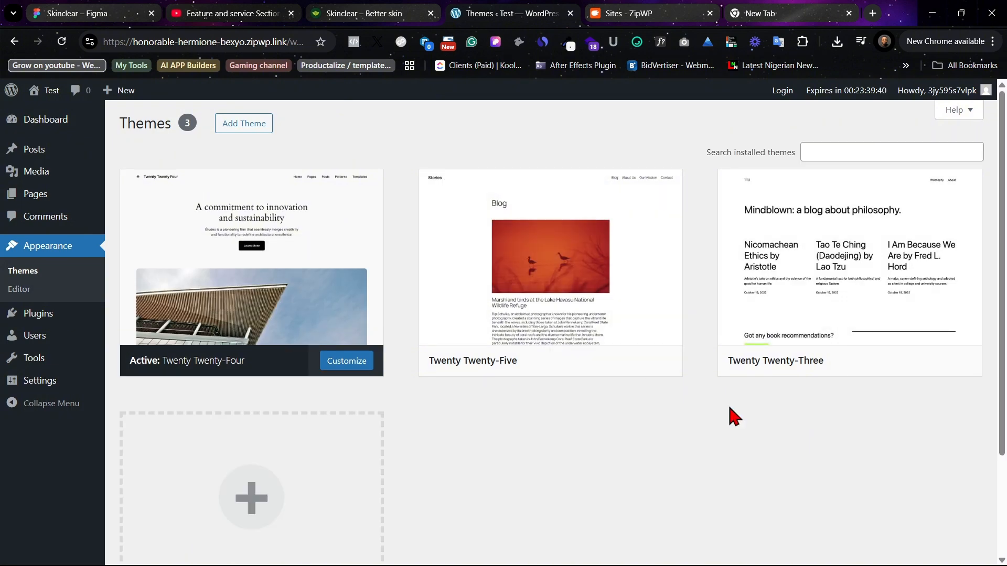
mouse_move(759, 561)
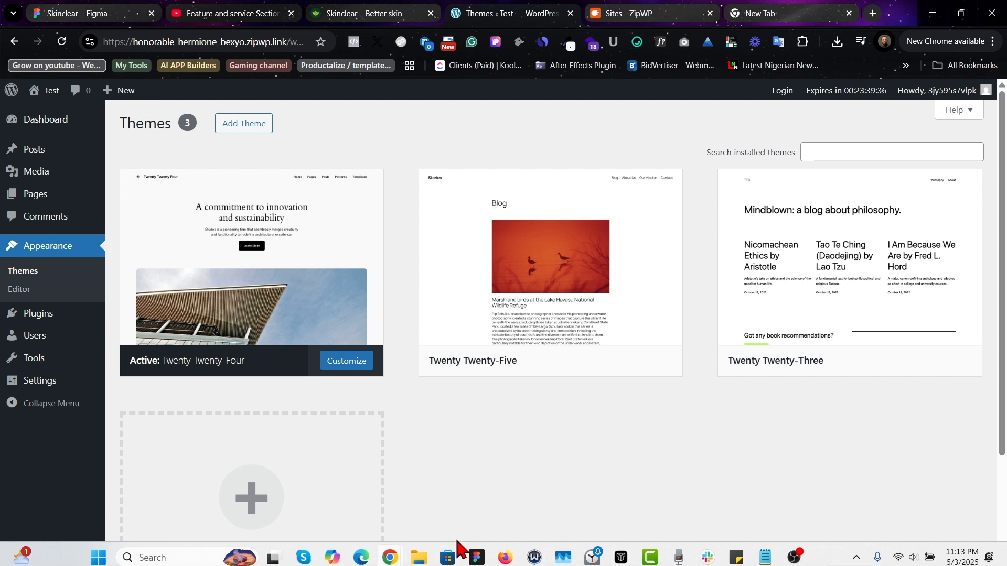
left_click(415, 557)
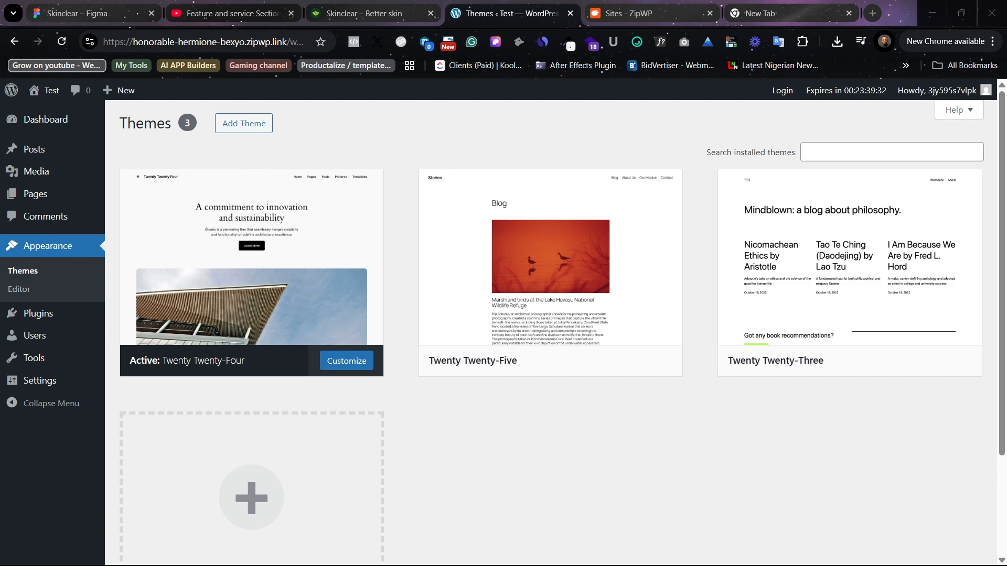
left_click_drag(760, 565, 485, 1)
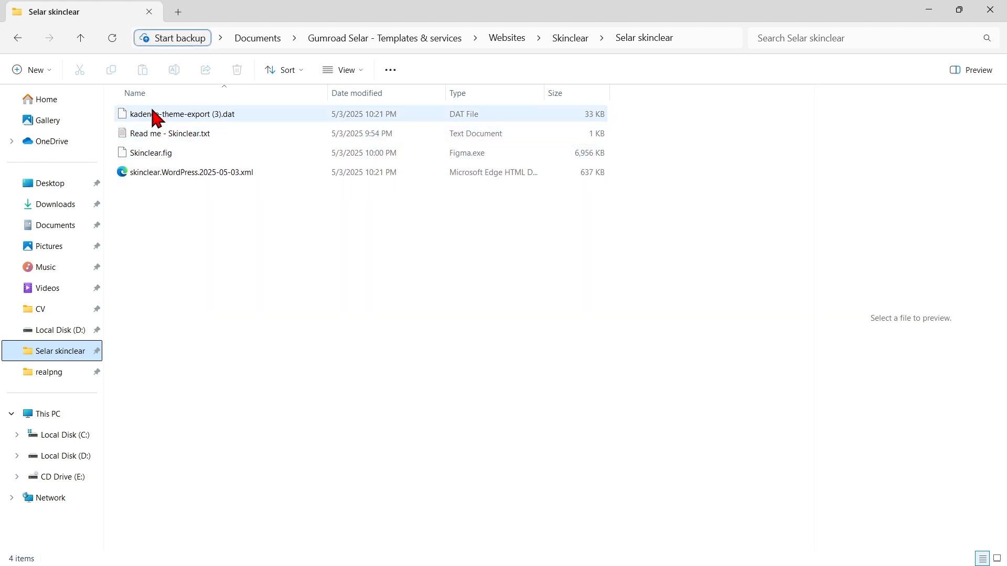
left_click(153, 134)
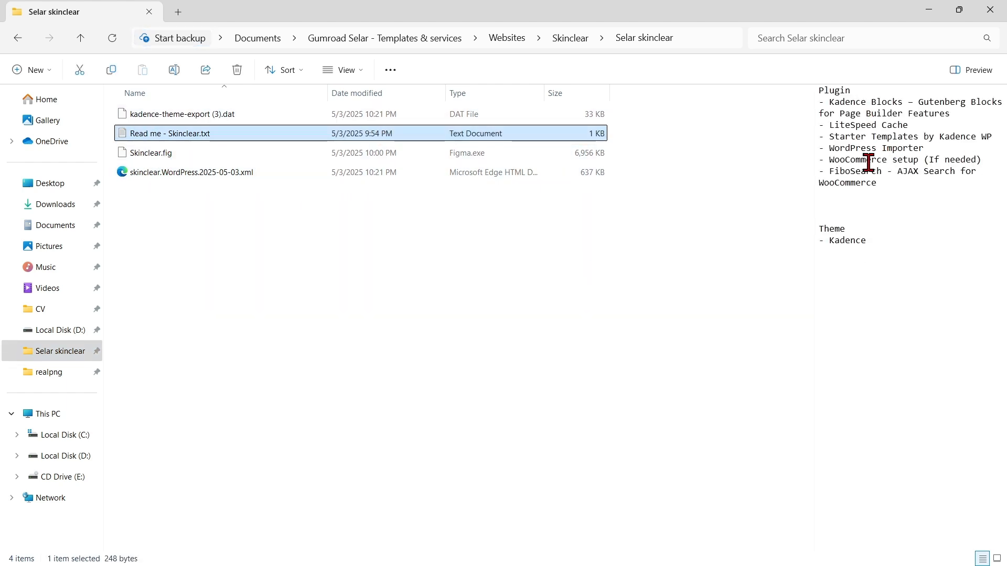
left_click(929, 10)
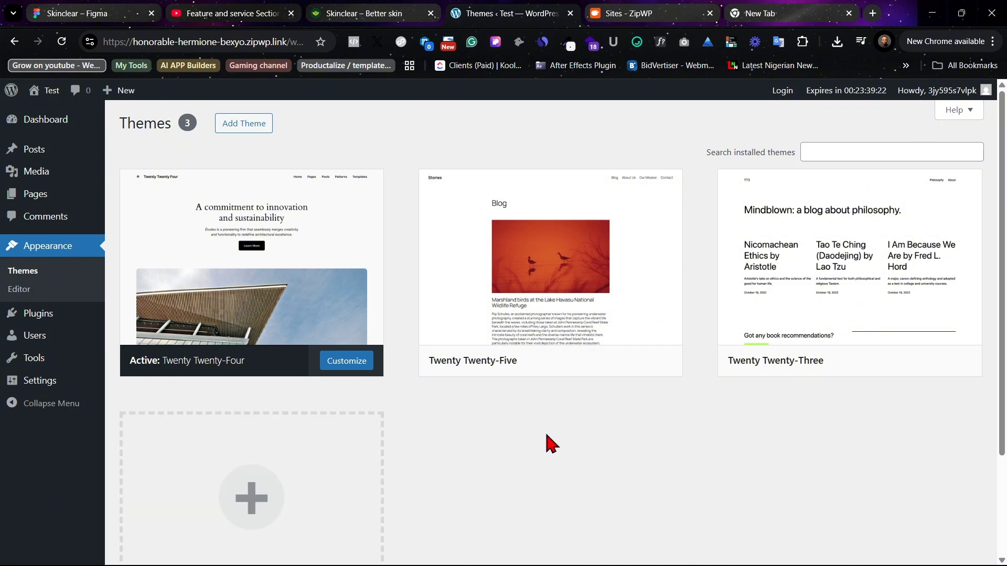
- Add the Kadence theme from the popular WordPress themes, installing and activating it on the Test site
left_click(282, 488)
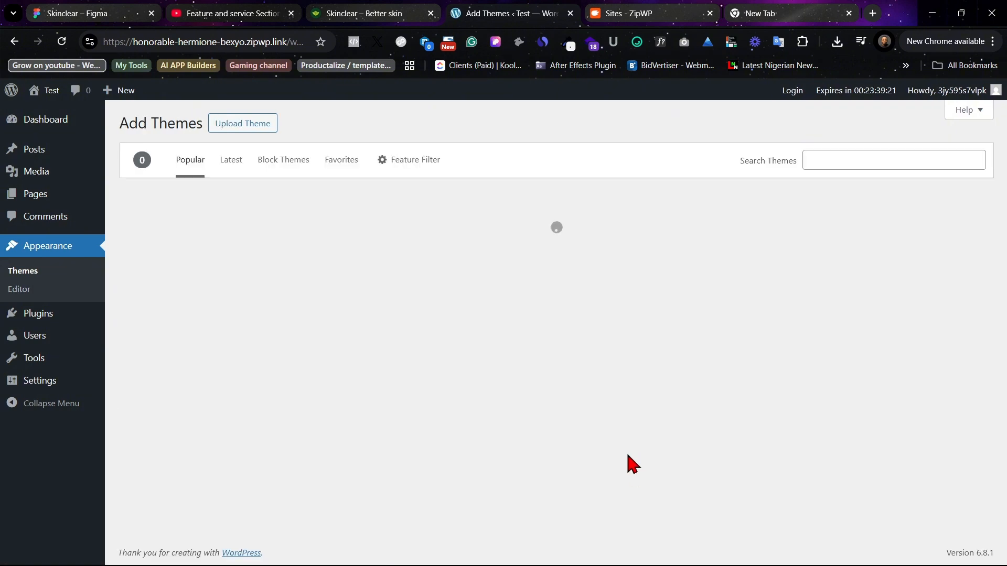
scroll(450, 375, "down", 5)
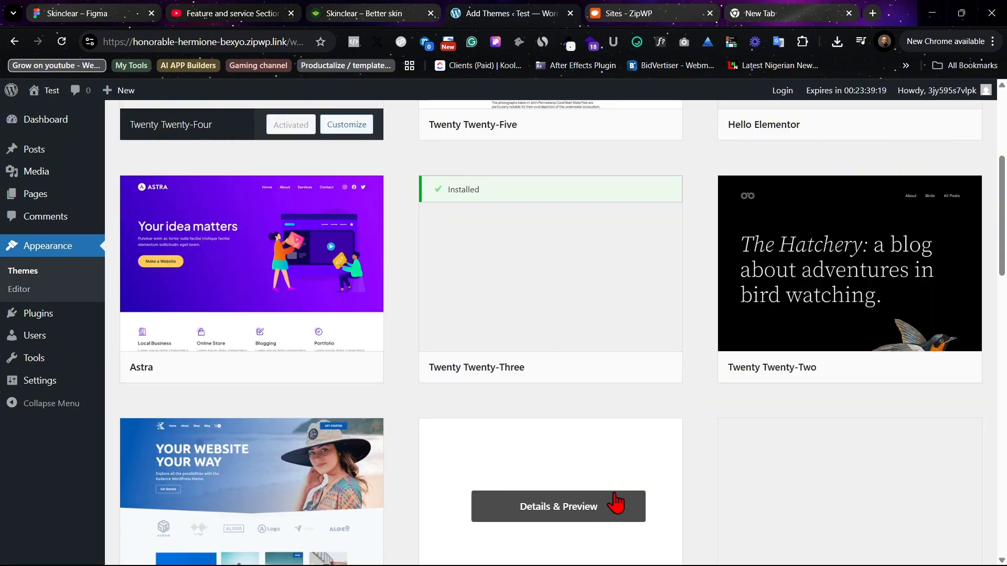
scroll(709, 399, "down", 3)
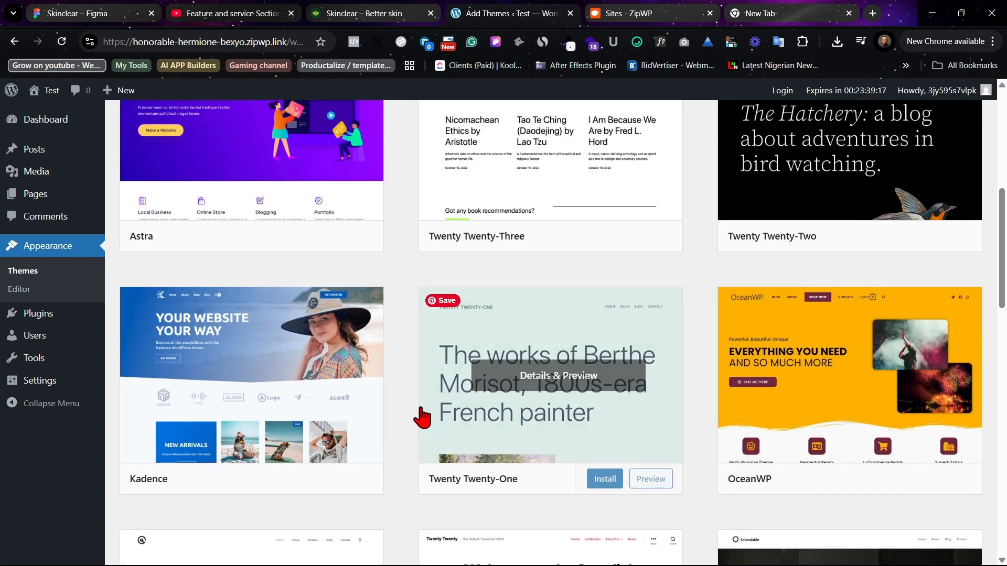
left_click(307, 481)
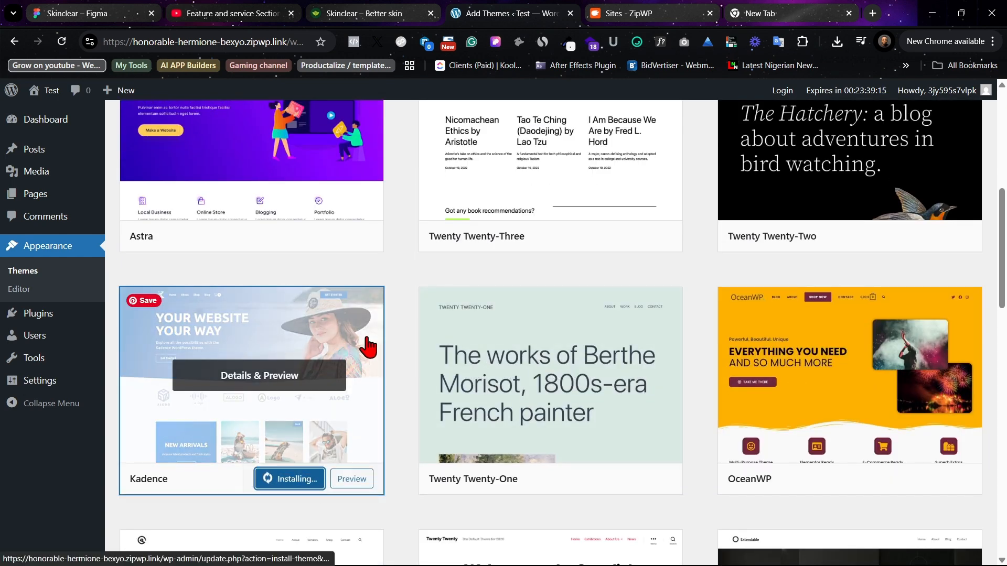
scroll(420, 299, "up", 2)
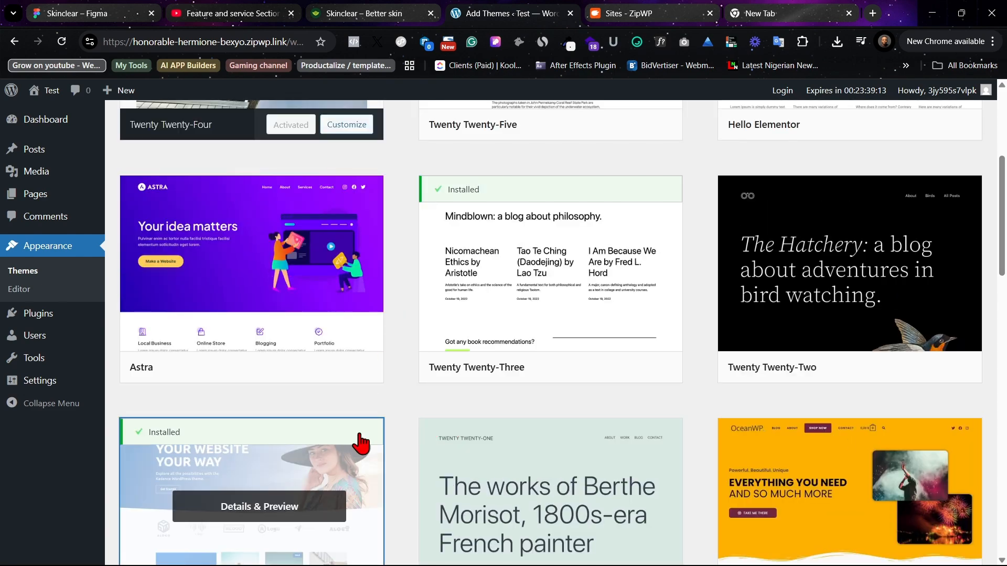
scroll(187, 400, "up", 5)
scroll(503, 418, "down", 8)
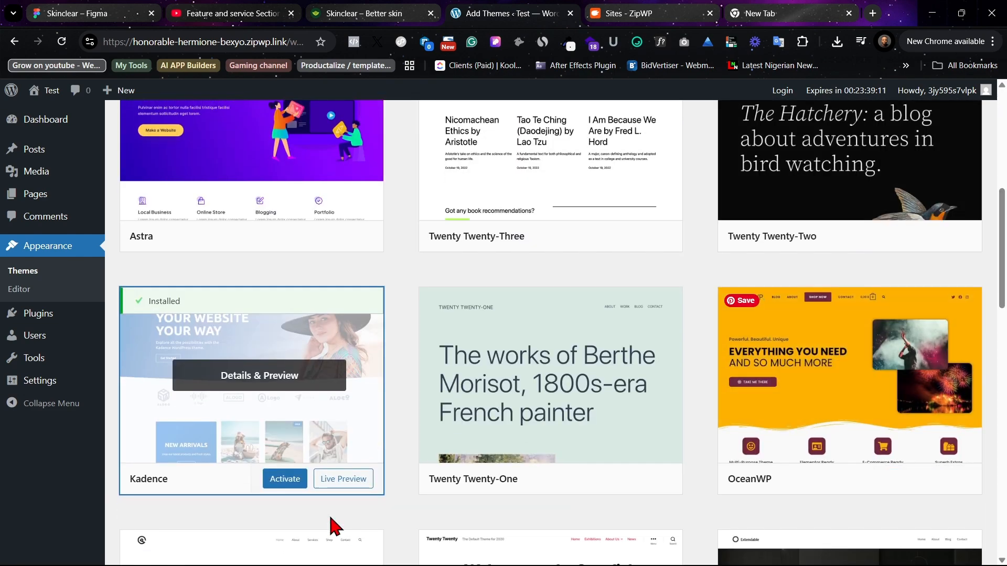
scroll(252, 443, "up", 1)
left_click(281, 544)
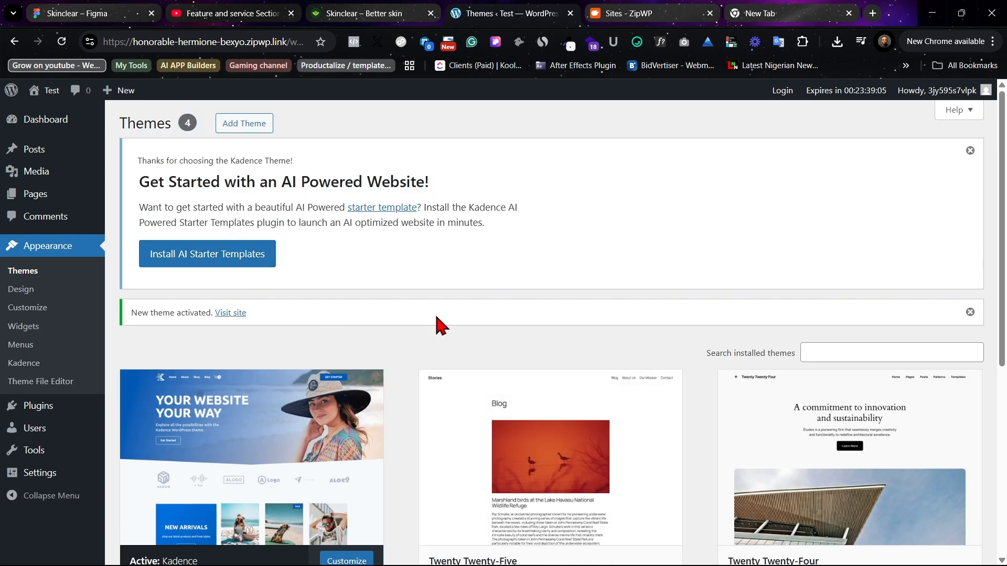
- Install the Kadence AI Starter Templates plugin and browse its Classic Starter Templates library
left_click(207, 257)
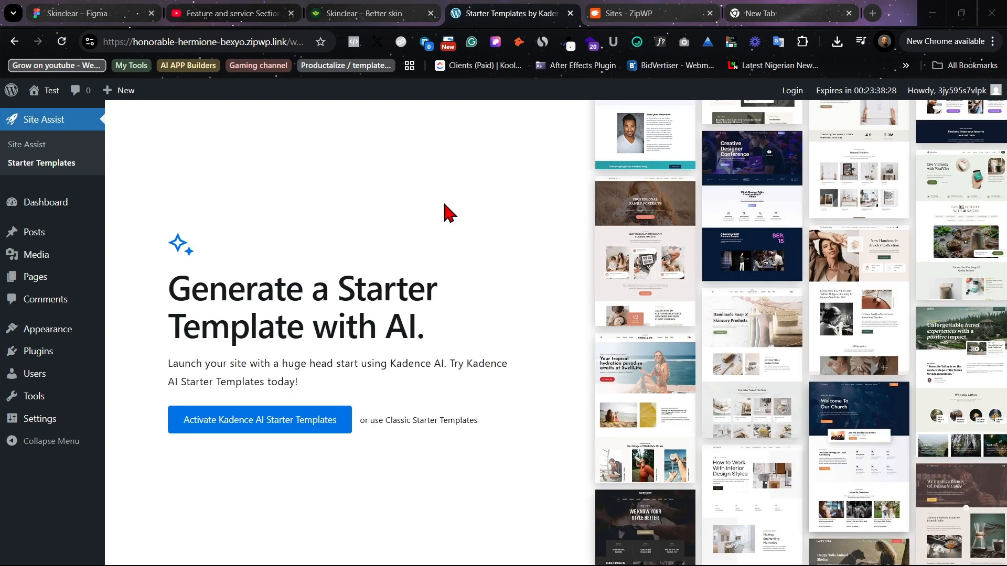
left_click(419, 426)
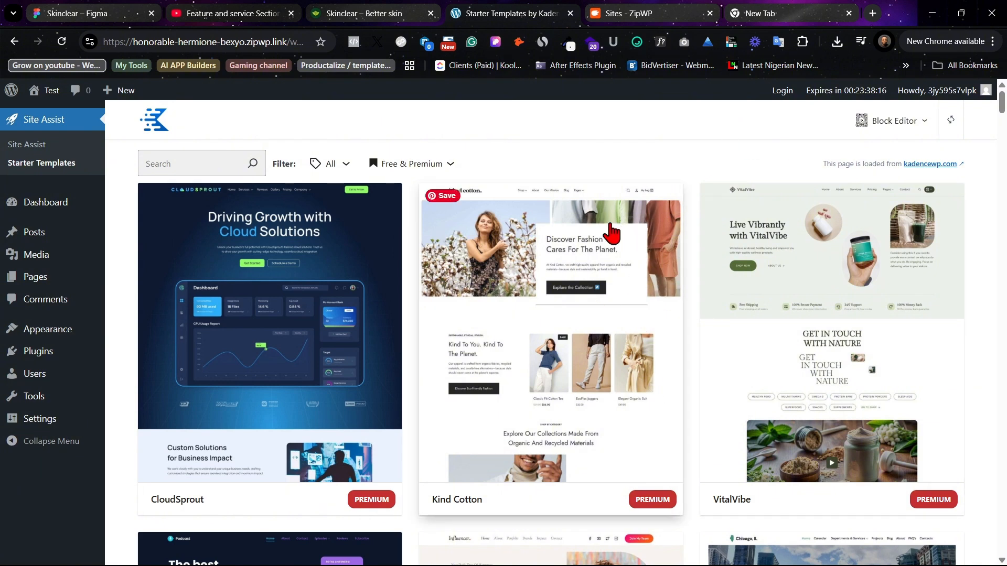
scroll(748, 400, "down", 14)
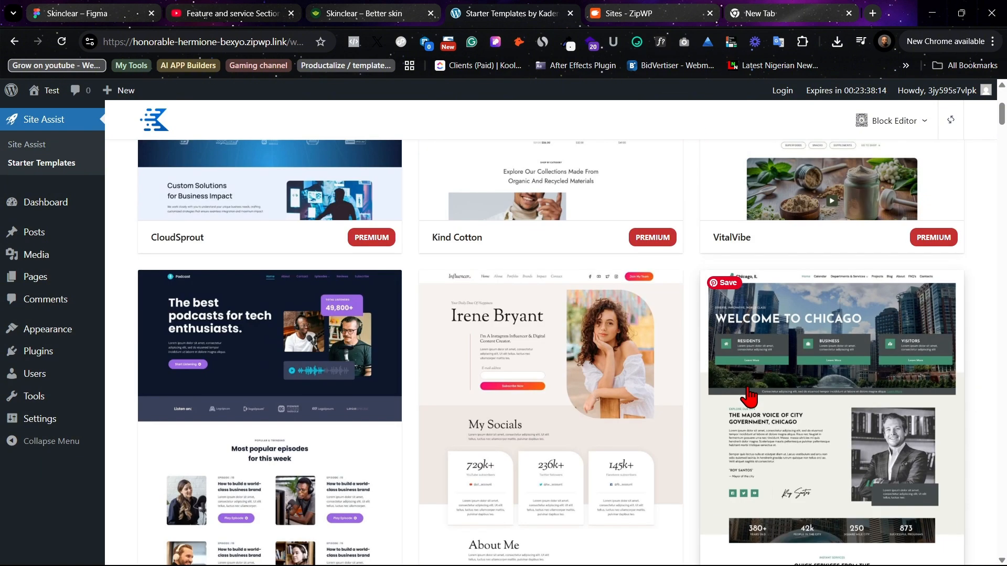
scroll(743, 420, "down", 8)
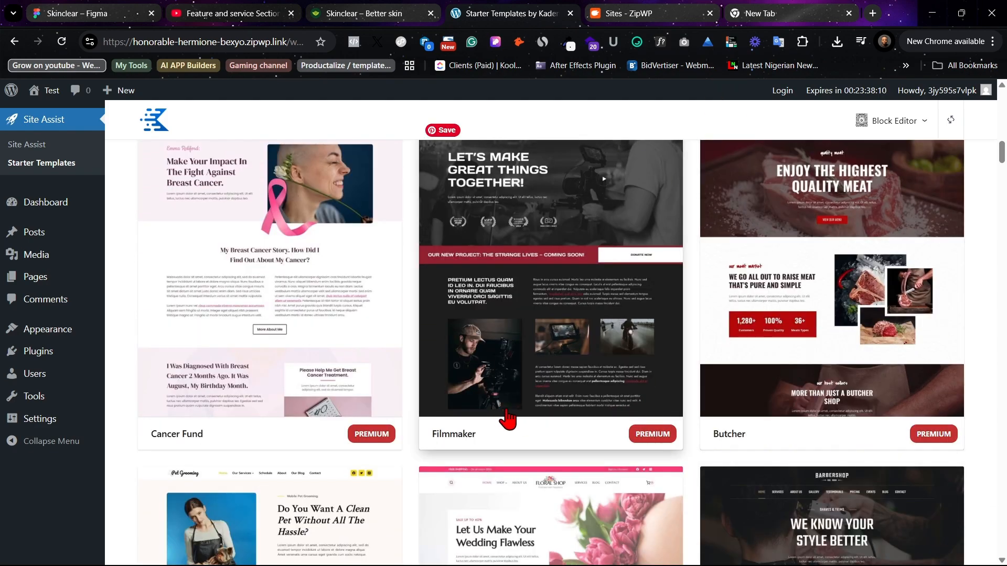
scroll(601, 360, "up", 20)
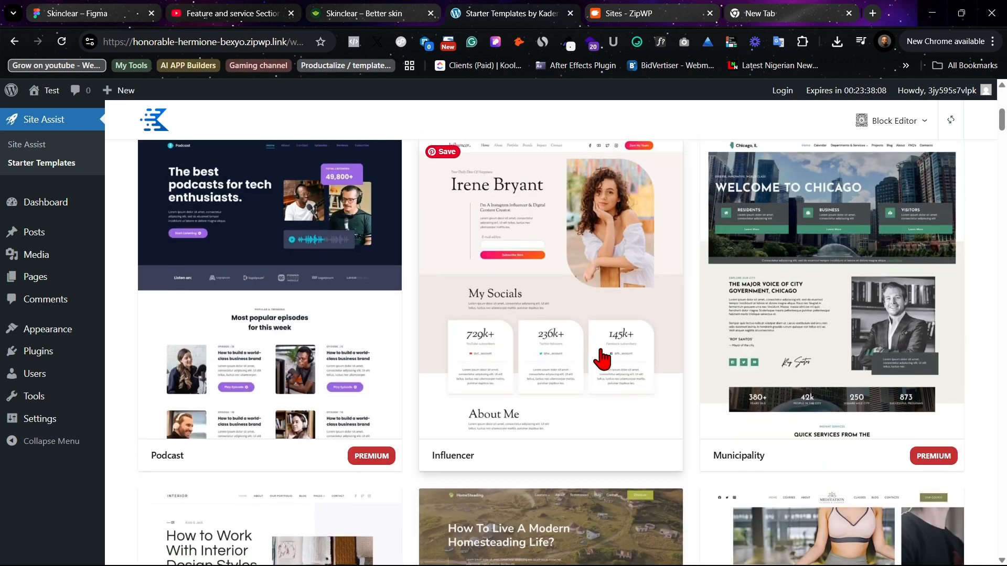
scroll(601, 360, "up", 2)
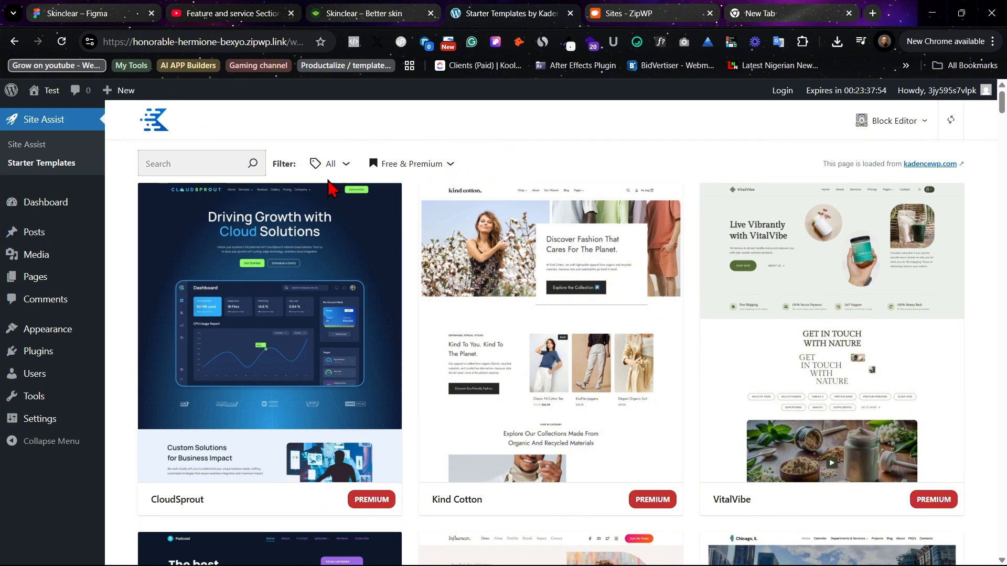
- Delete the Hello Dolly and Akismet Anti-spam plugins from the installed plugins, confirming each deletion
left_click(51, 360)
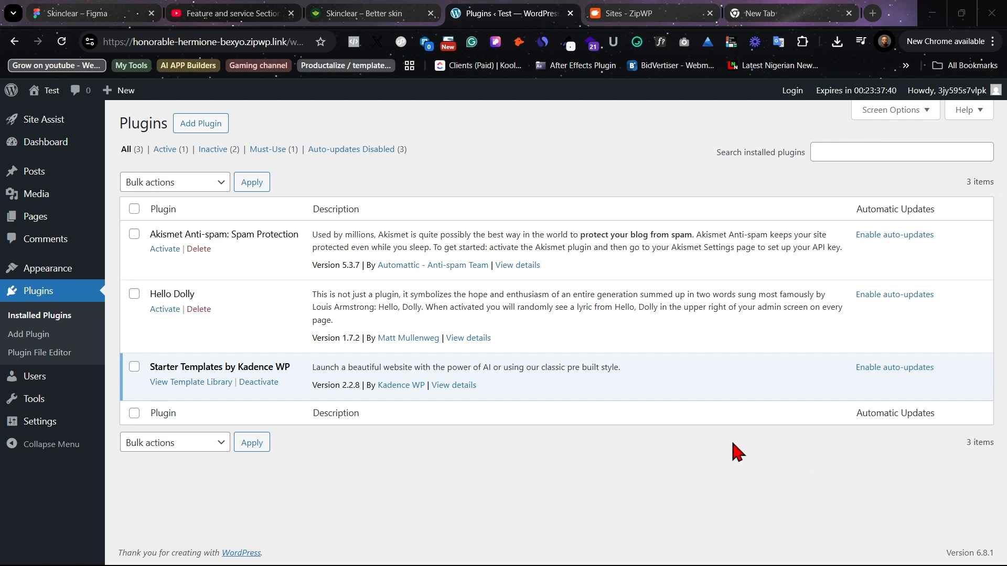
left_click(199, 309)
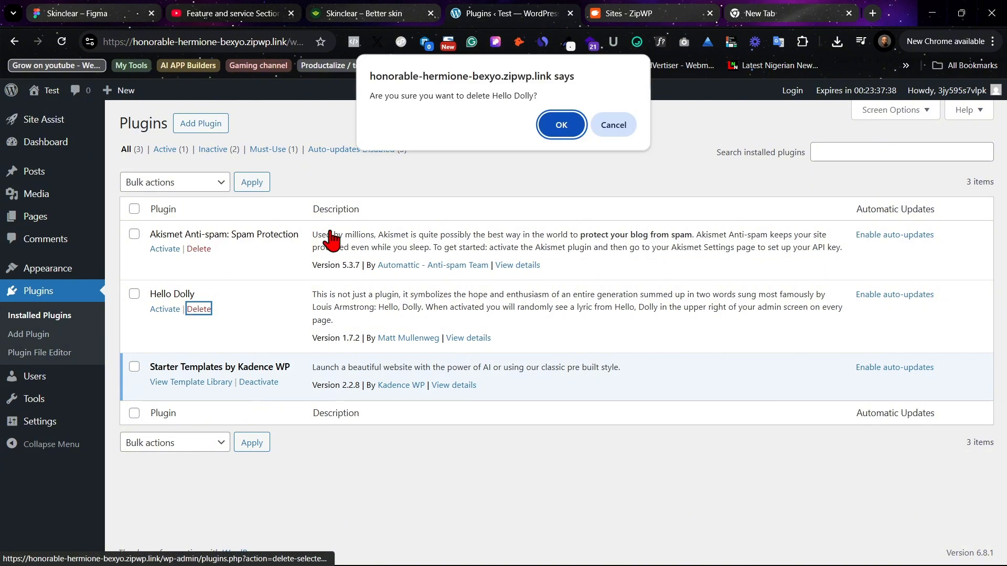
left_click(548, 131)
left_click(199, 249)
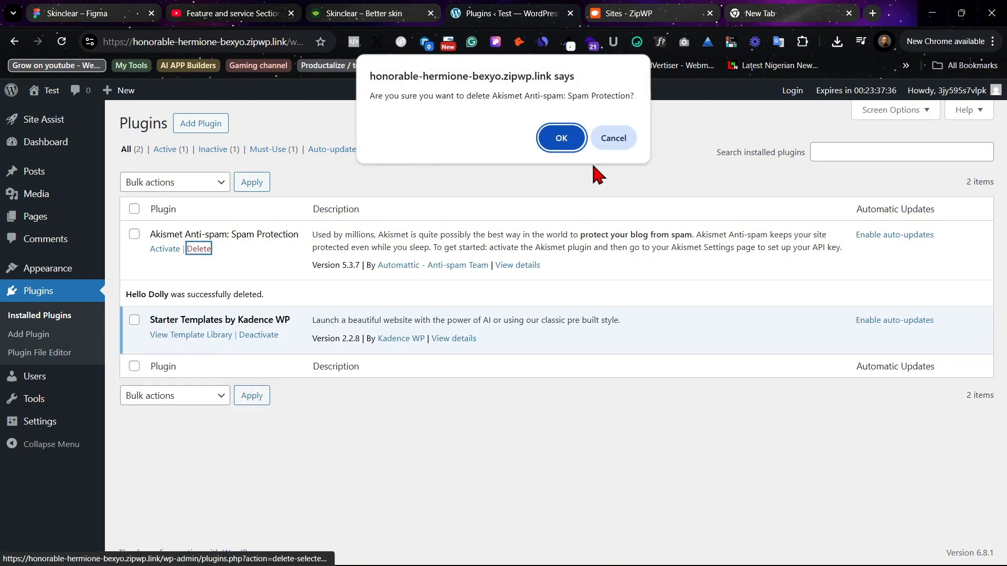
left_click(569, 139)
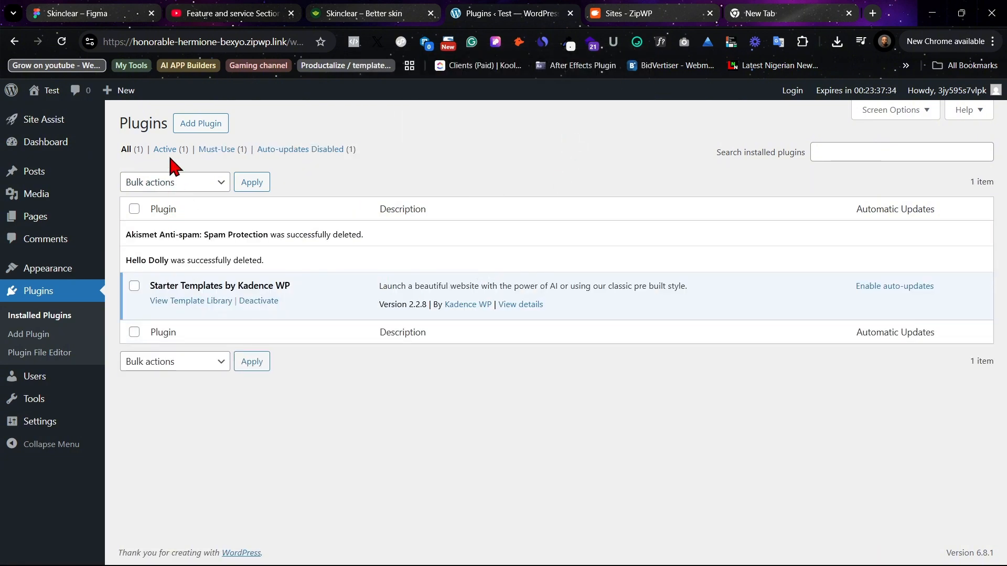
- Search the plugin directory for "kadence", then install and activate Gutenberg Blocks with AI by Kadence WP
left_click(200, 128)
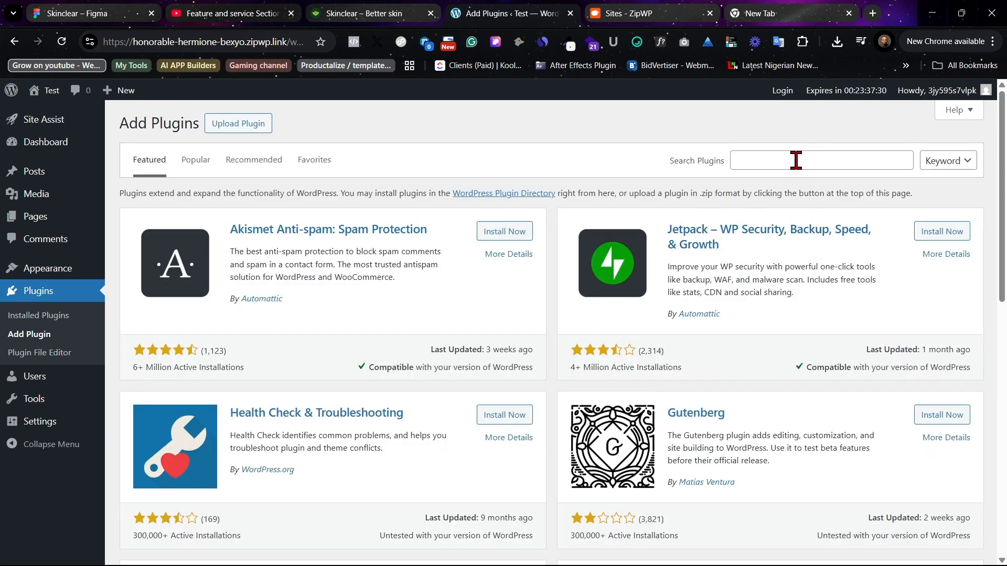
left_click(794, 160)
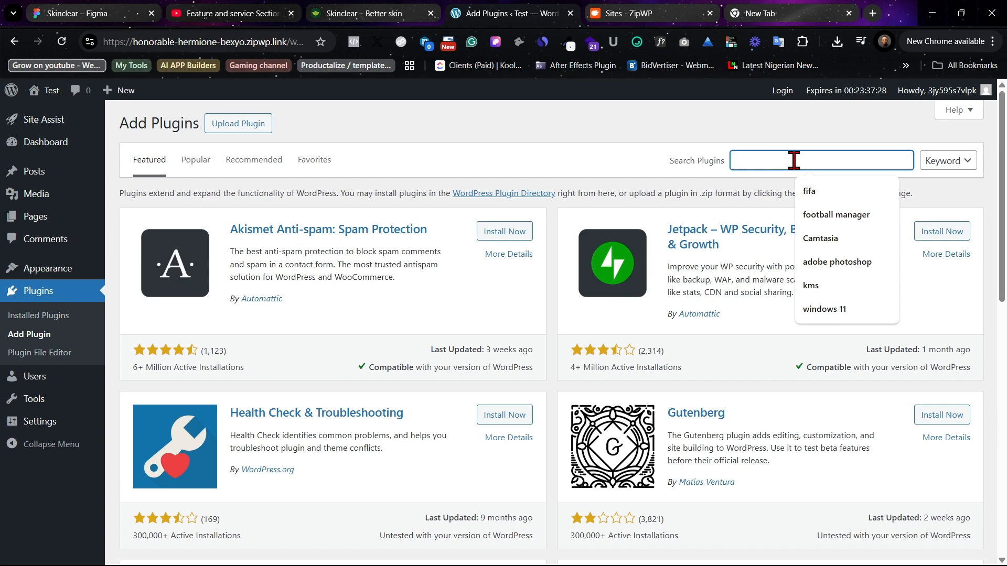
type("kadence")
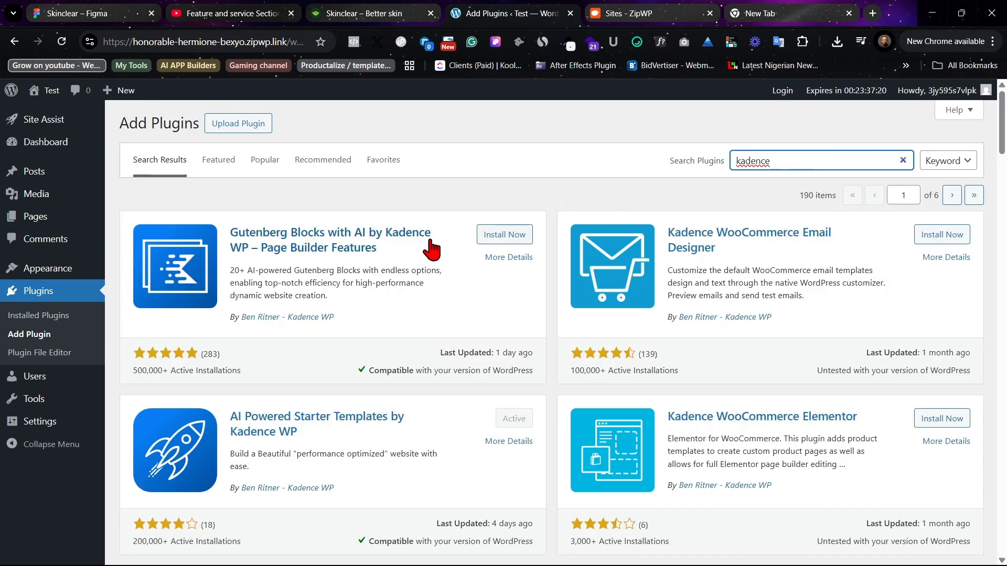
left_click(516, 239)
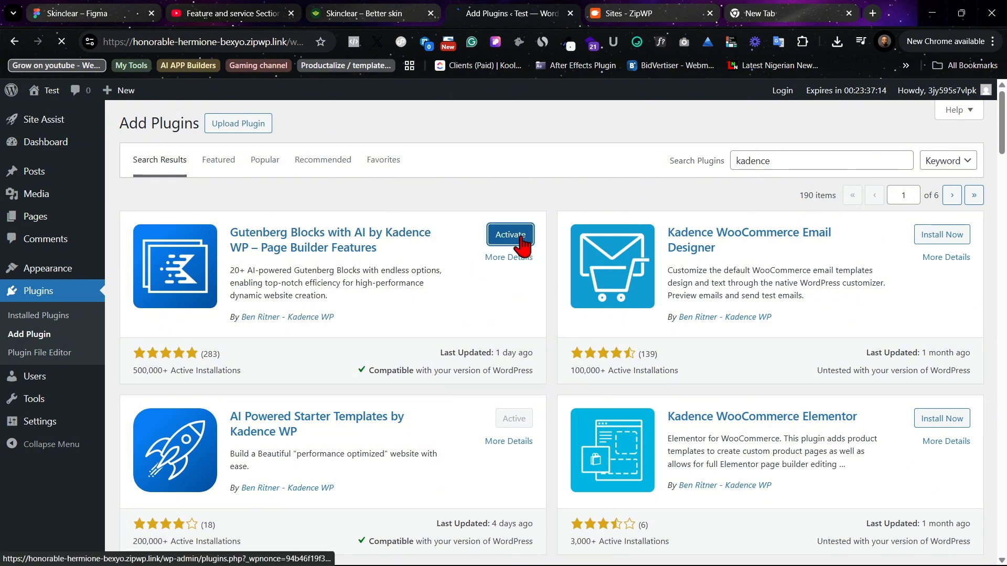
left_click(513, 239)
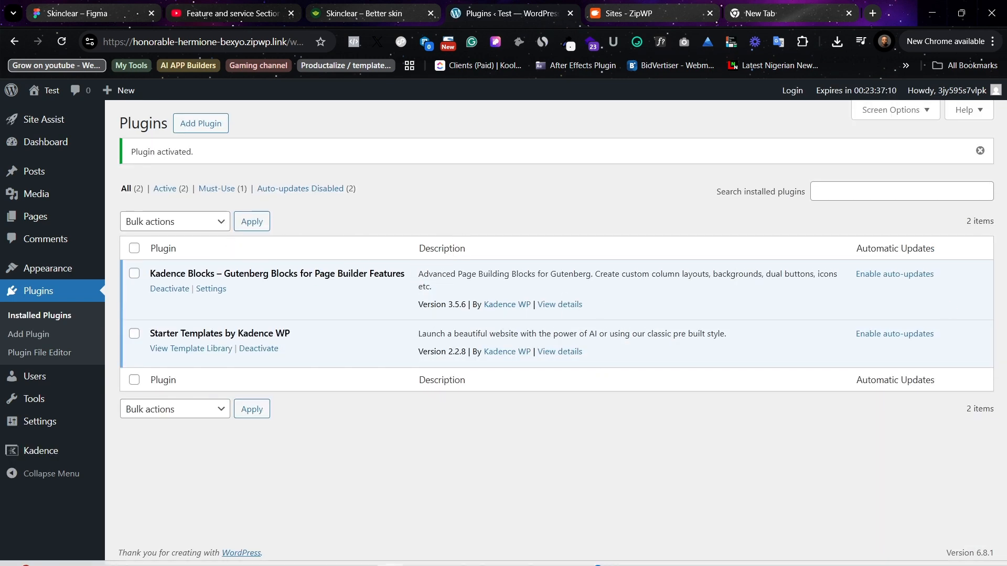
- Switch to the Selar skinclear folder in File Explorer and check the plugin list in Read me - Skinclear.txt
mouse_move(789, 547)
mouse_move(422, 555)
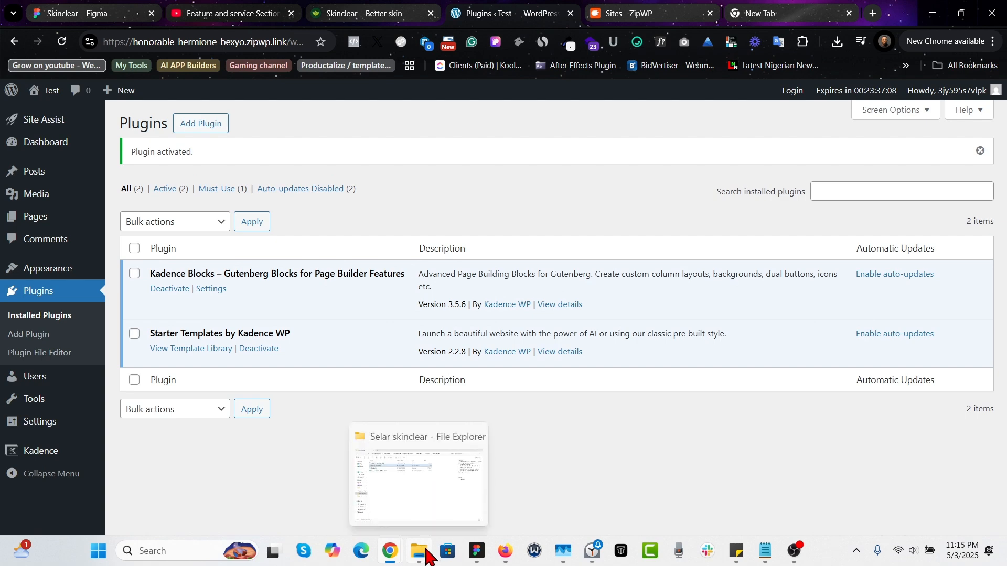
left_click(426, 488)
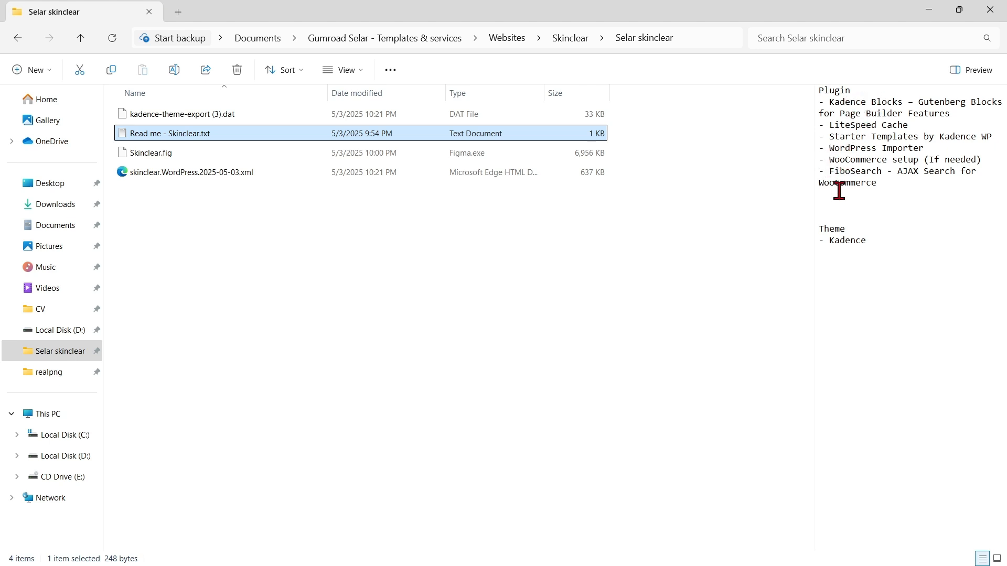
- Return to the WordPress site in Chrome, search the plugin directory for "woo", then install and activate WooCommerce
left_click_drag(829, 159, 906, 174)
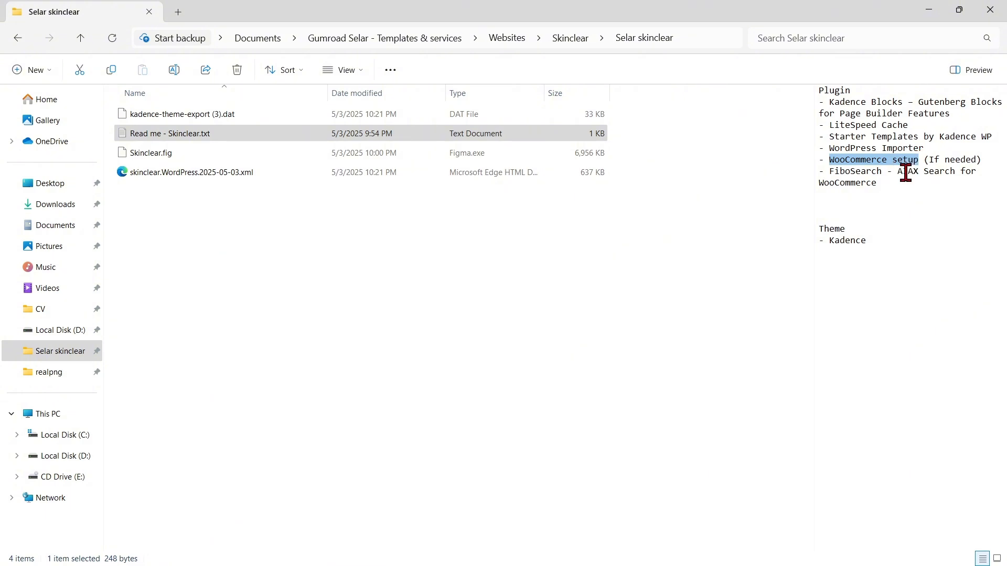
left_click(930, 11)
left_click(205, 128)
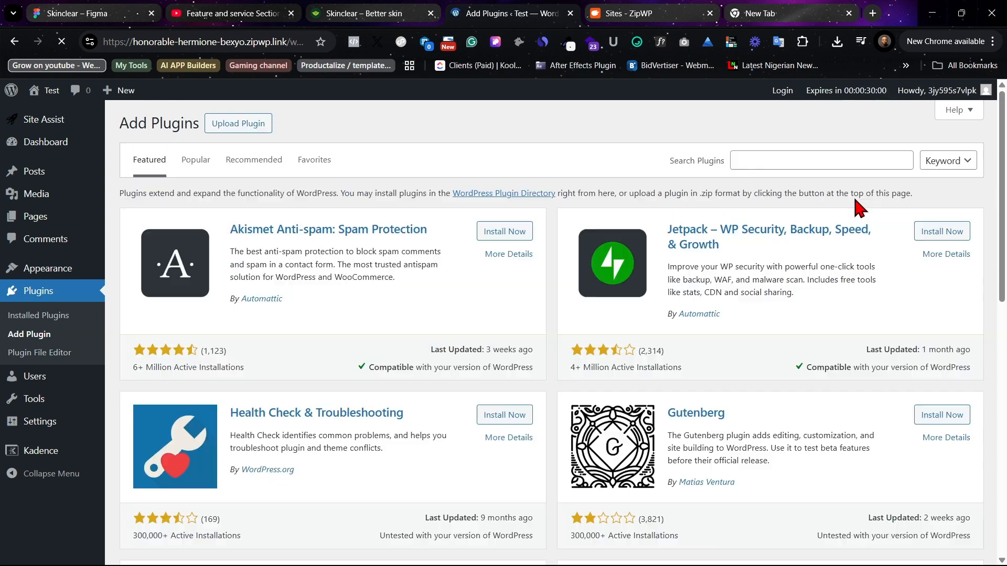
left_click(857, 162)
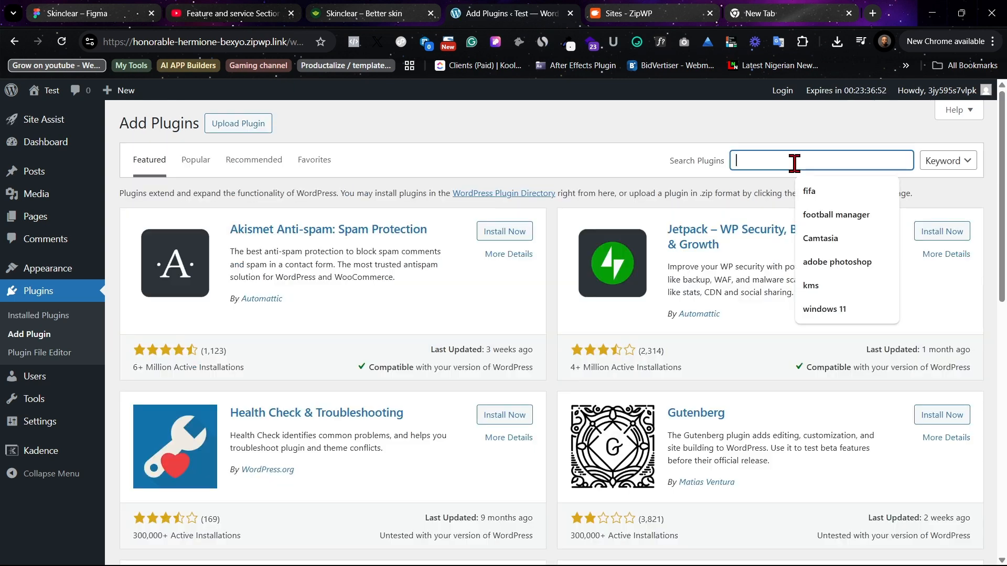
type("woo")
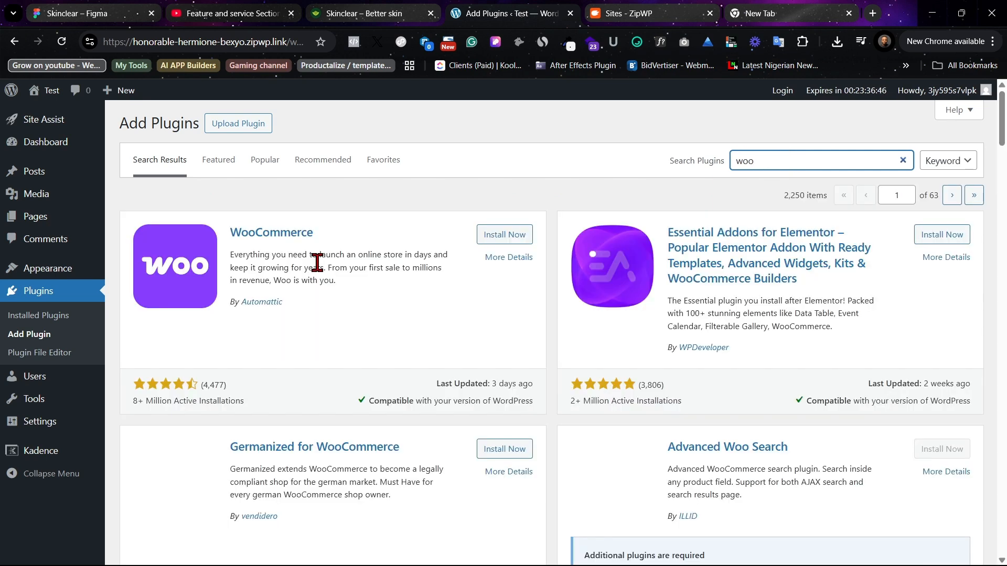
left_click(518, 240)
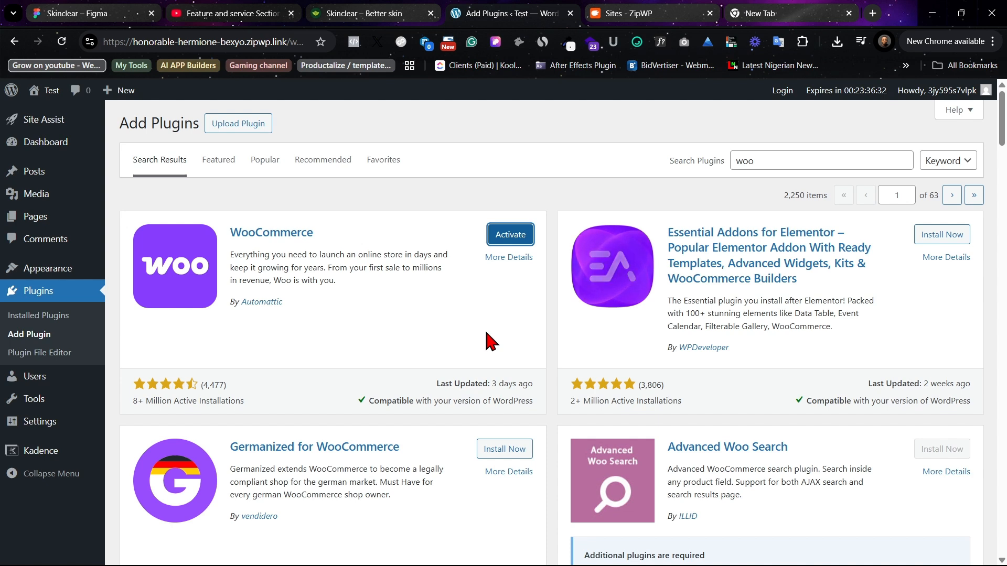
left_click(512, 237)
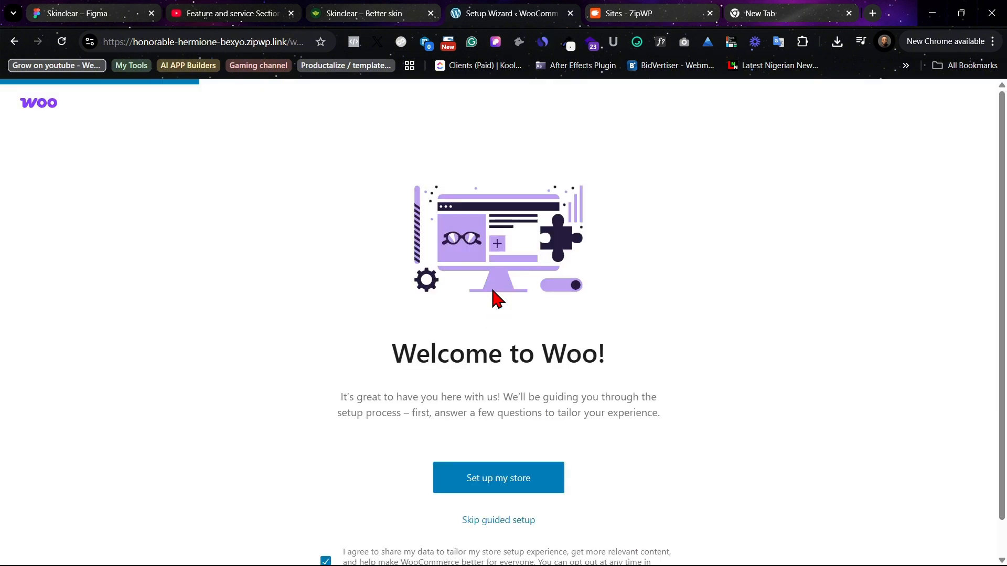
- Skip the WooCommerce guided setup, set the business location to Nigeria — Lagos, and continue to the store
left_click(508, 530)
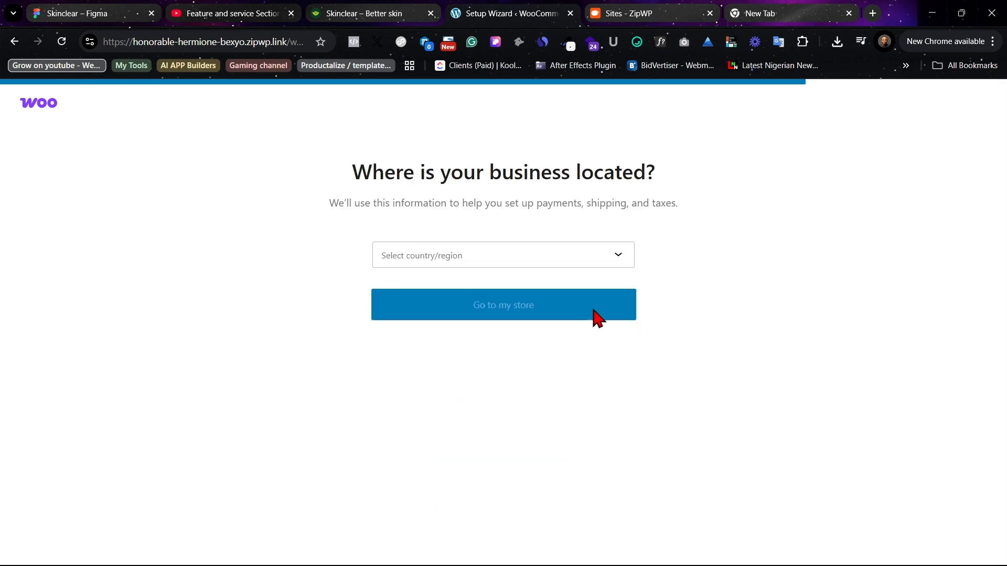
left_click(515, 258)
left_click(490, 289)
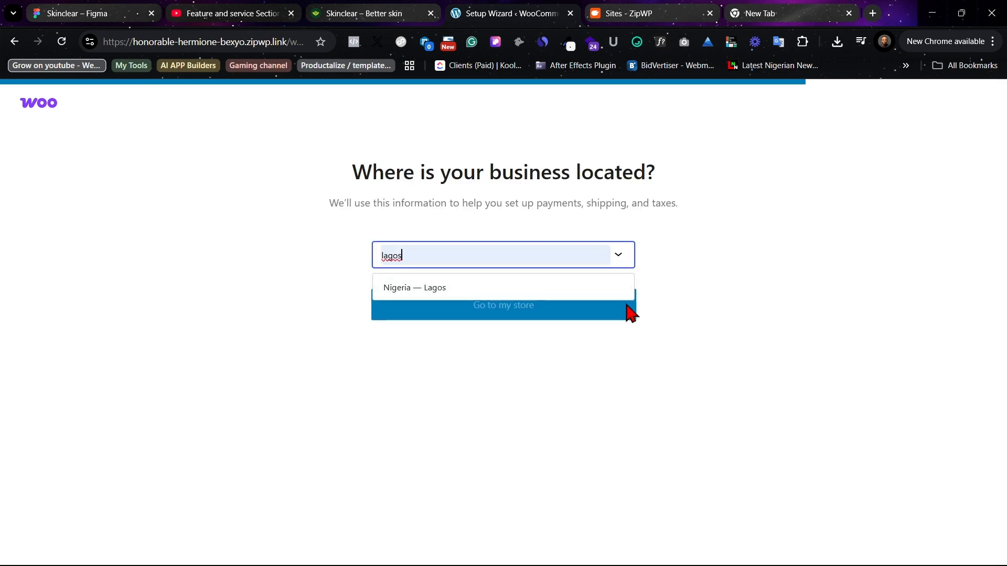
left_click(512, 294)
left_click(595, 312)
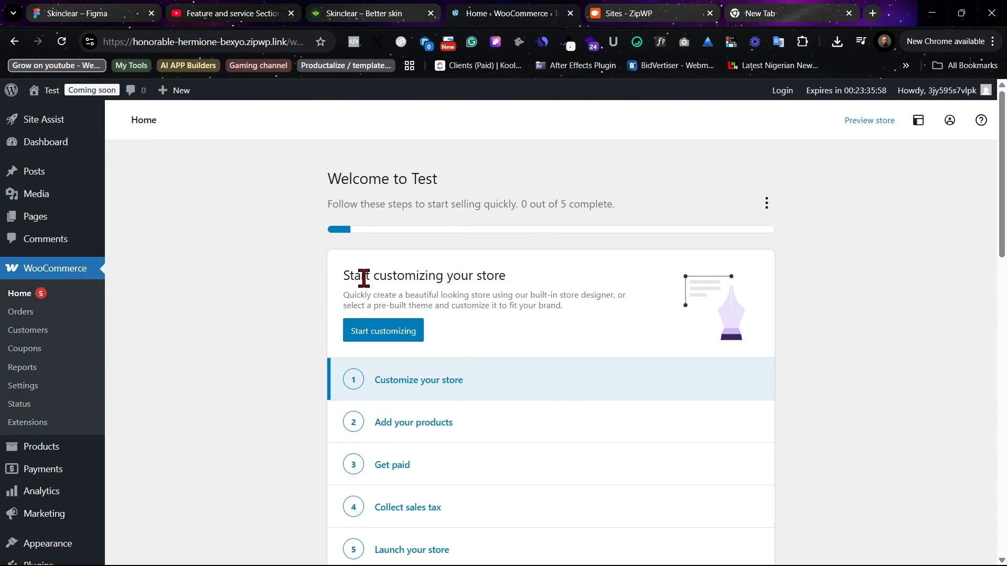
- Search the plugin directory for "fibo" and install FiboSearch – Ajax Search for WooCommerce
scroll(364, 278, "down", 6)
scroll(274, 402, "up", 8)
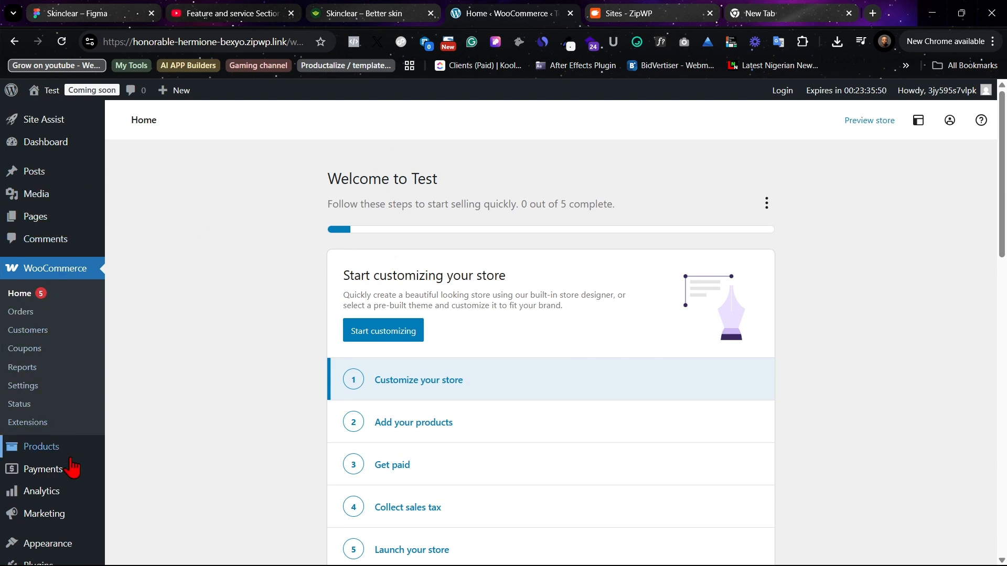
scroll(59, 495, "down", 1)
left_click(50, 506)
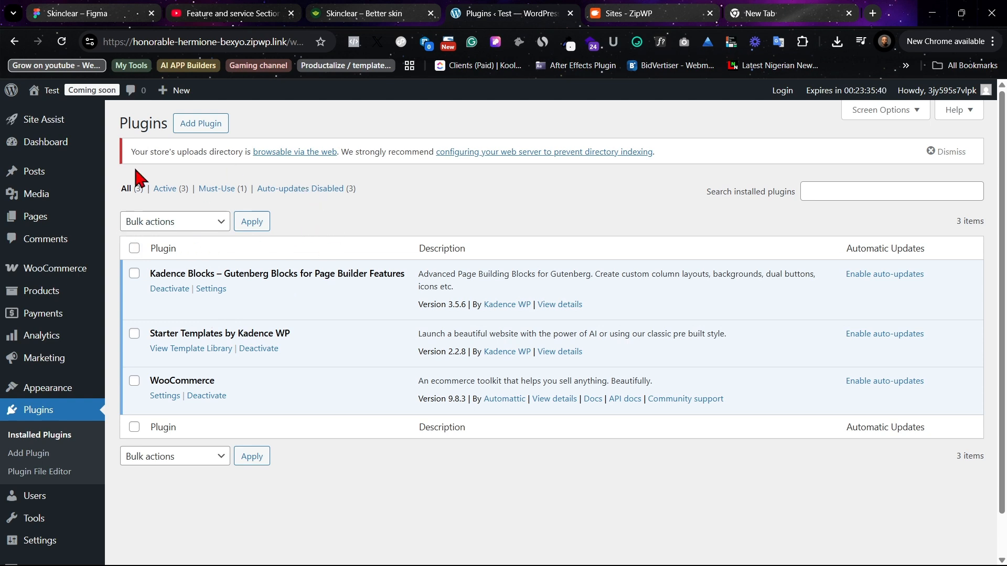
left_click(197, 124)
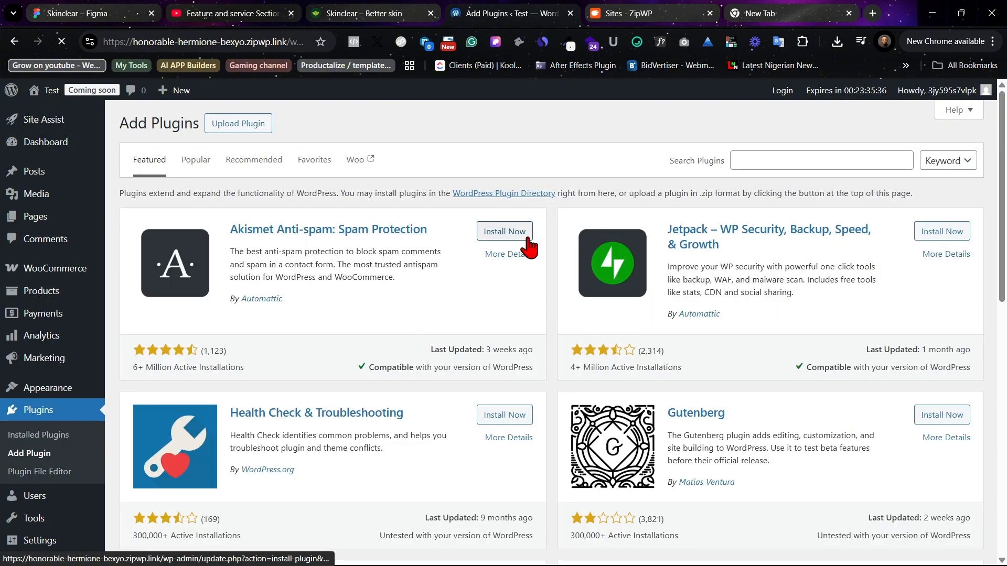
left_click(776, 161)
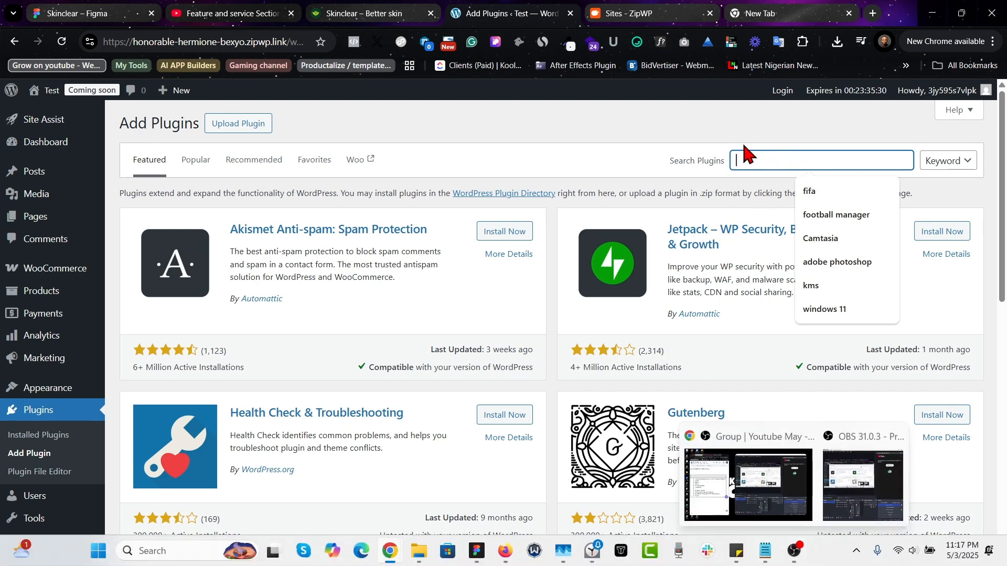
type("fib")
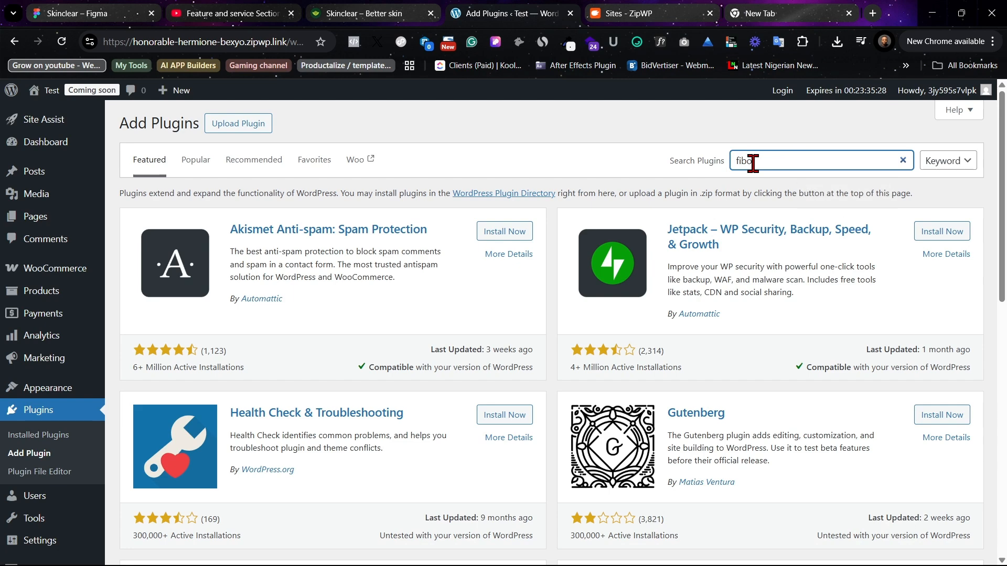
type("o")
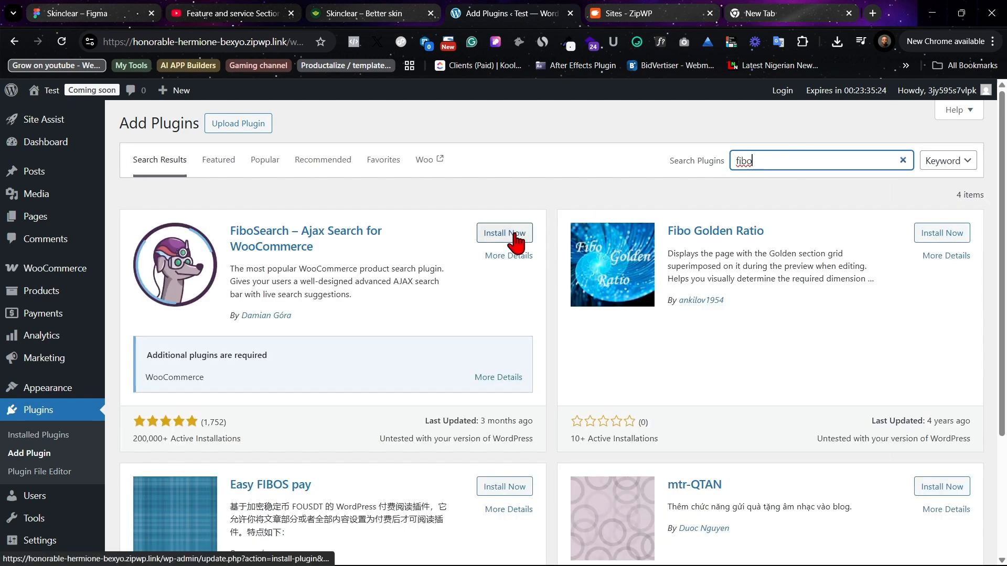
left_click(516, 238)
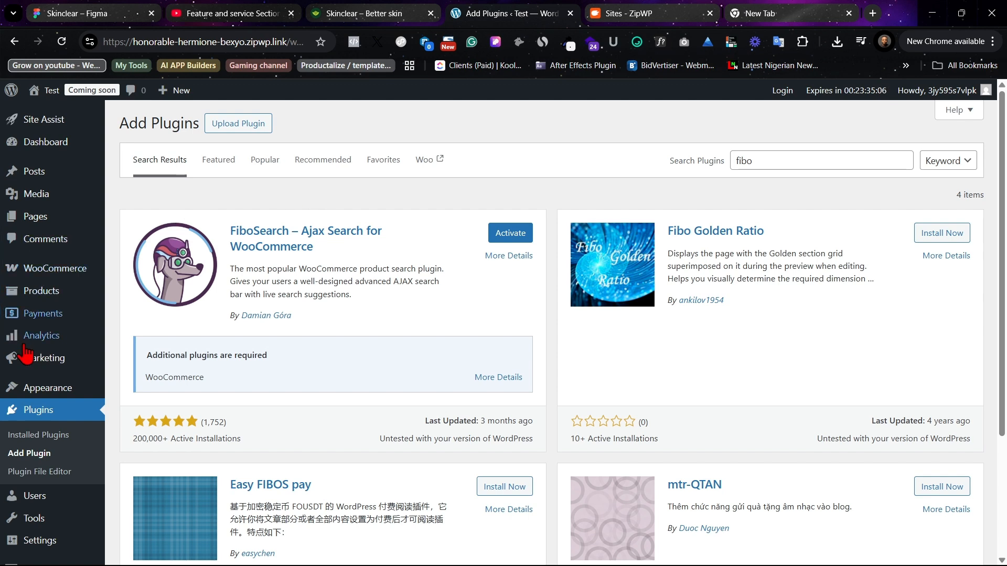
- Install the WordPress importer from the site's import tools and run it
mouse_move(49, 394)
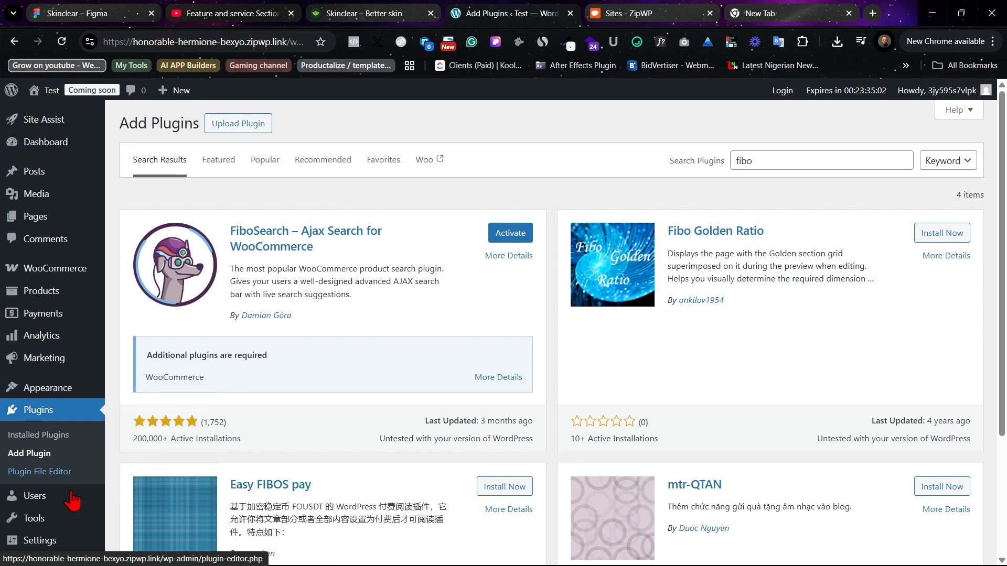
mouse_move(62, 510)
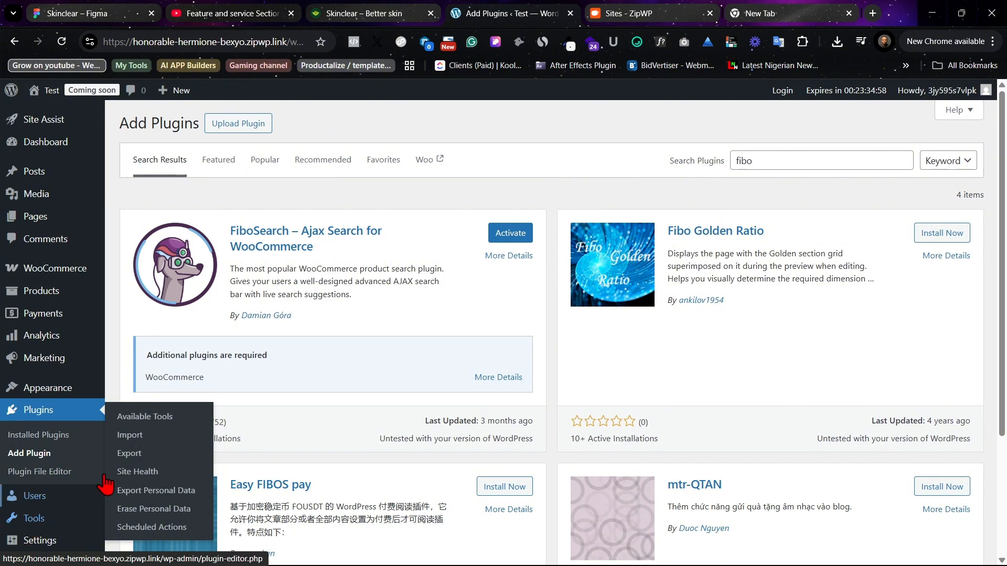
left_click(130, 439)
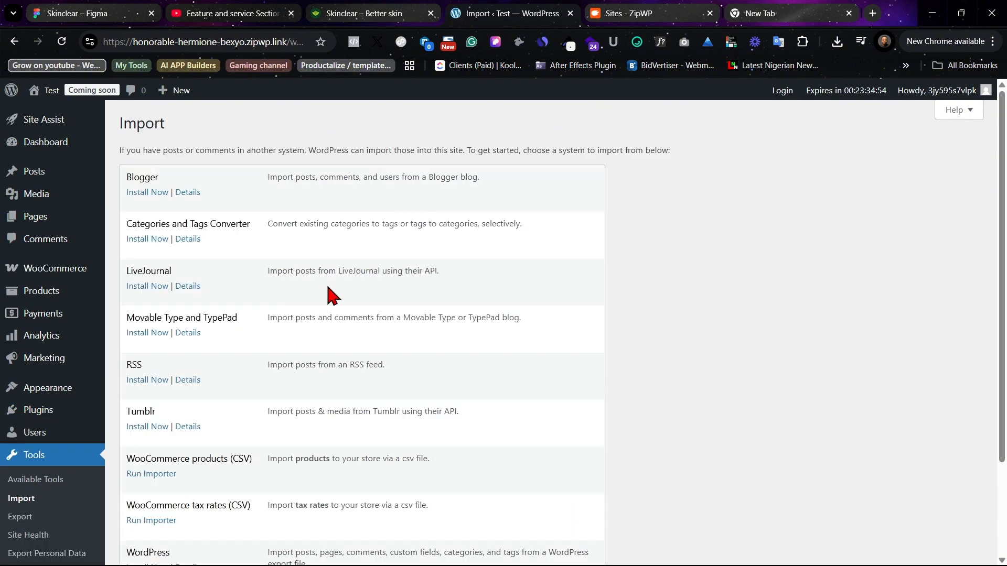
scroll(246, 468, "down", 2)
scroll(249, 468, "down", 1)
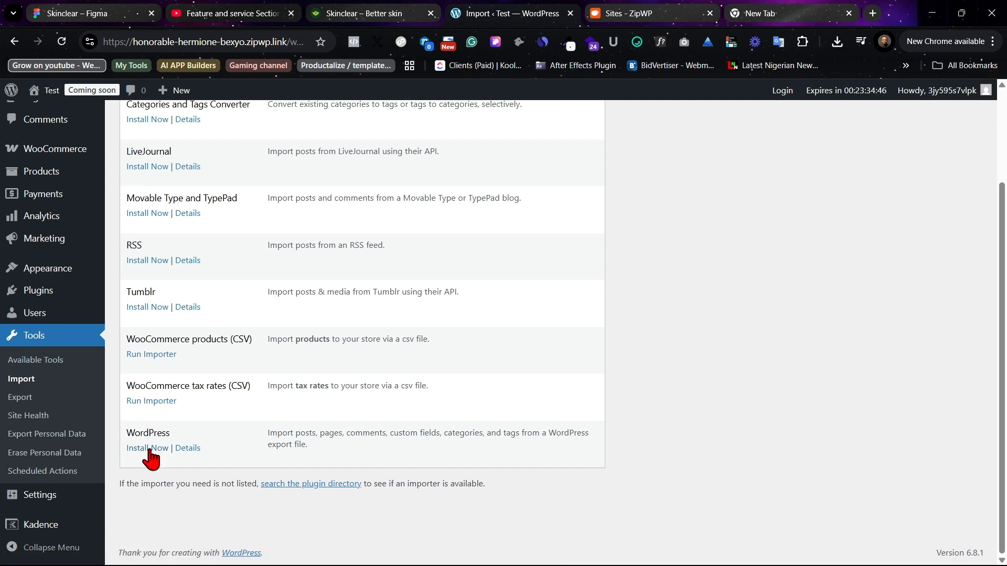
left_click(150, 450)
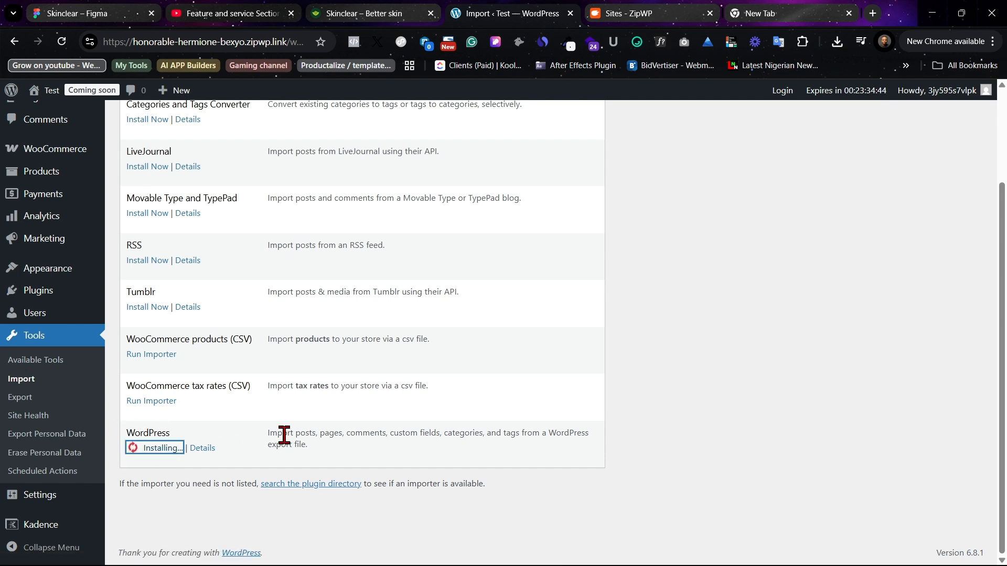
left_click(132, 478)
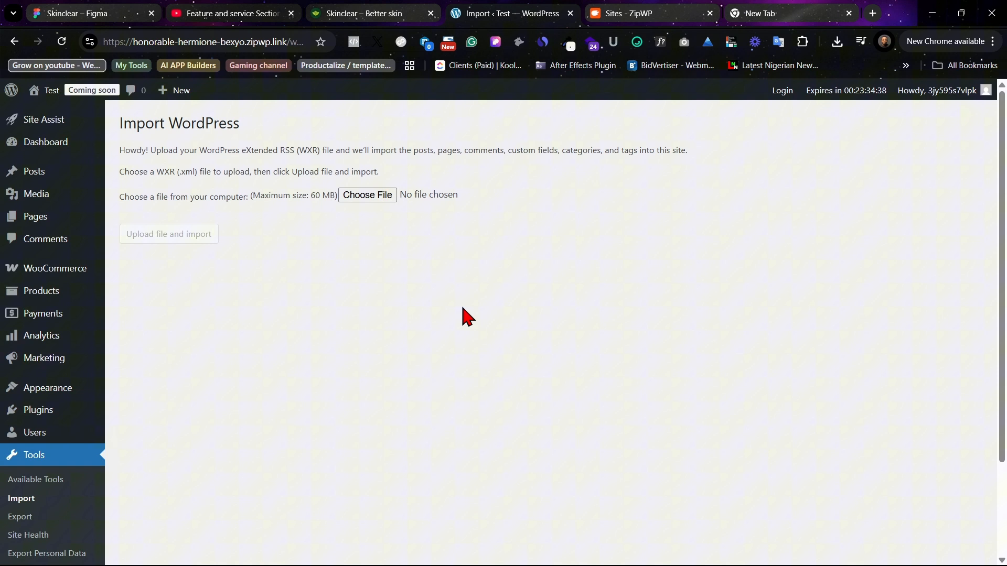
- Upload skinclear.WordPress.2025-05-03.xml from the Selar skinclear folder to the WordPress importer
left_click(366, 196)
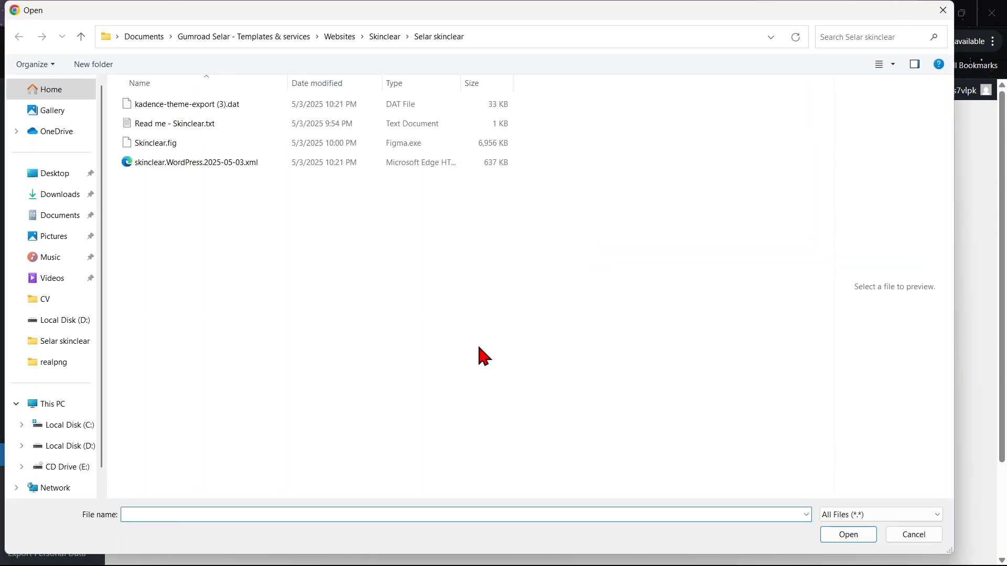
left_click(188, 164)
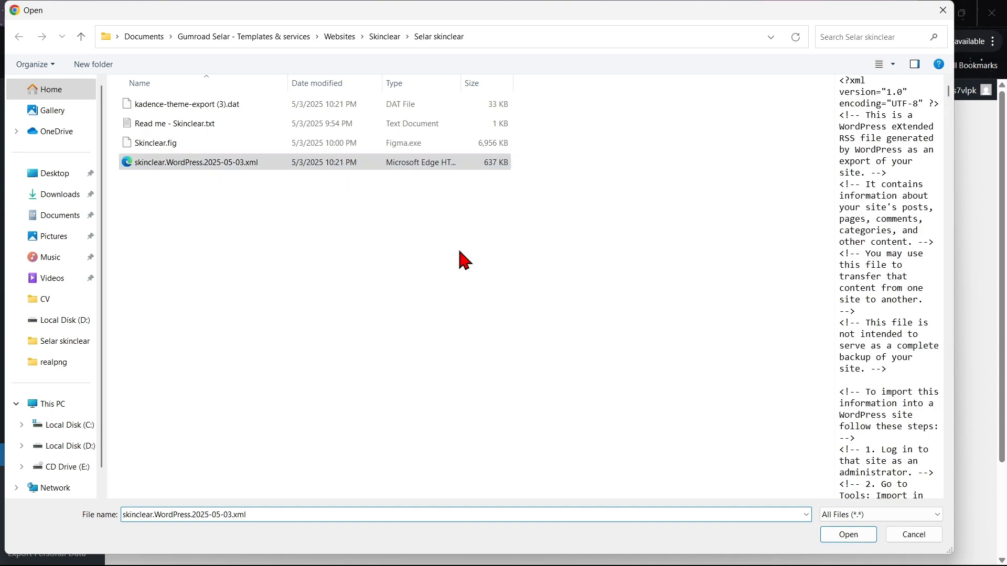
left_click(853, 536)
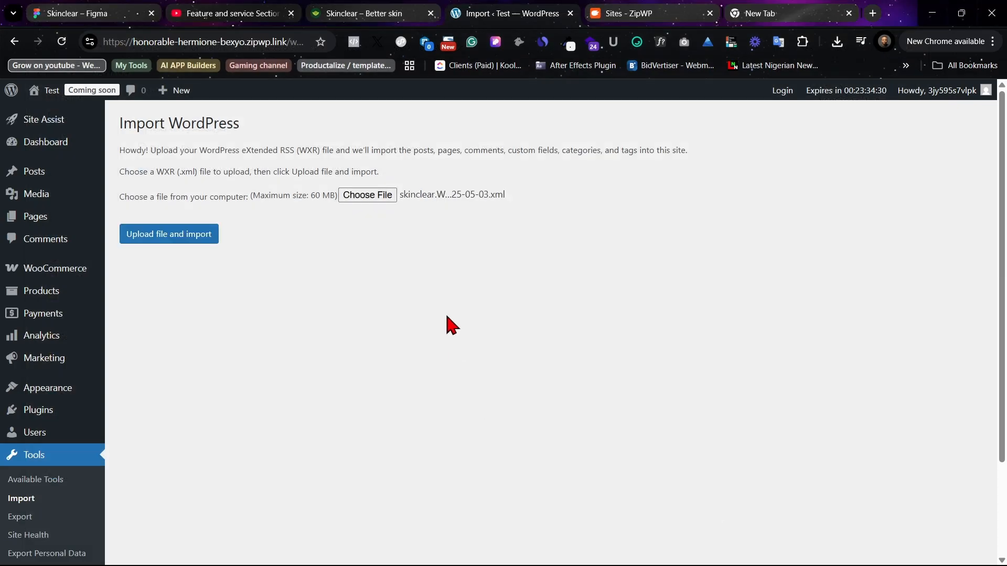
left_click(156, 234)
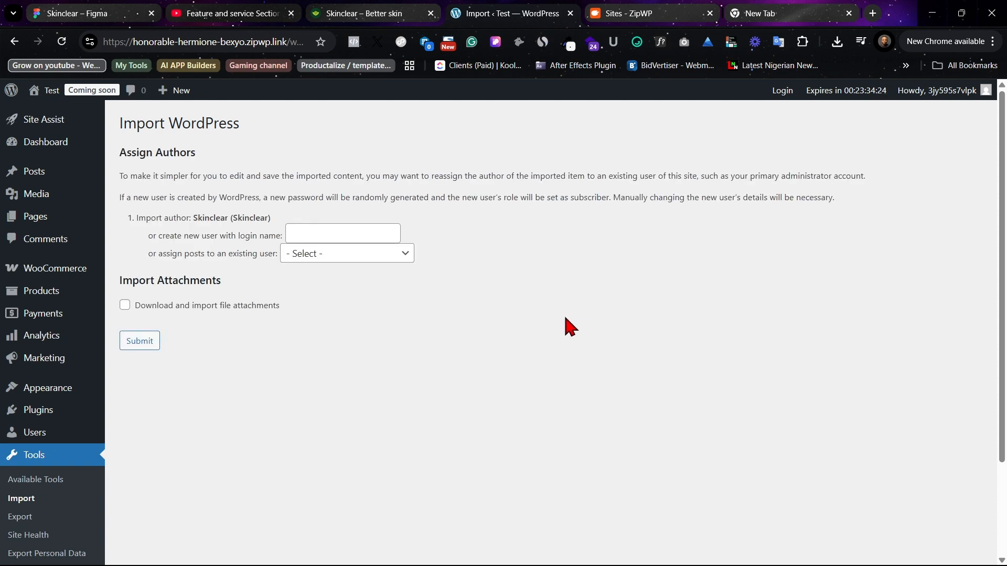
- Assign the imported Skinclear author's posts to the existing site user and enable downloading and importing file attachments
left_click(371, 256)
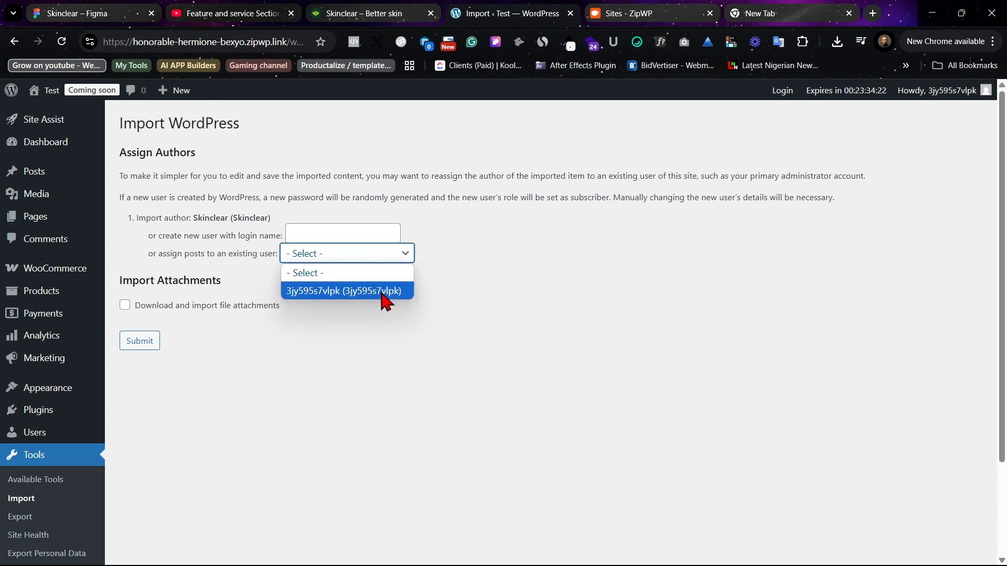
left_click(382, 290)
left_click(411, 260)
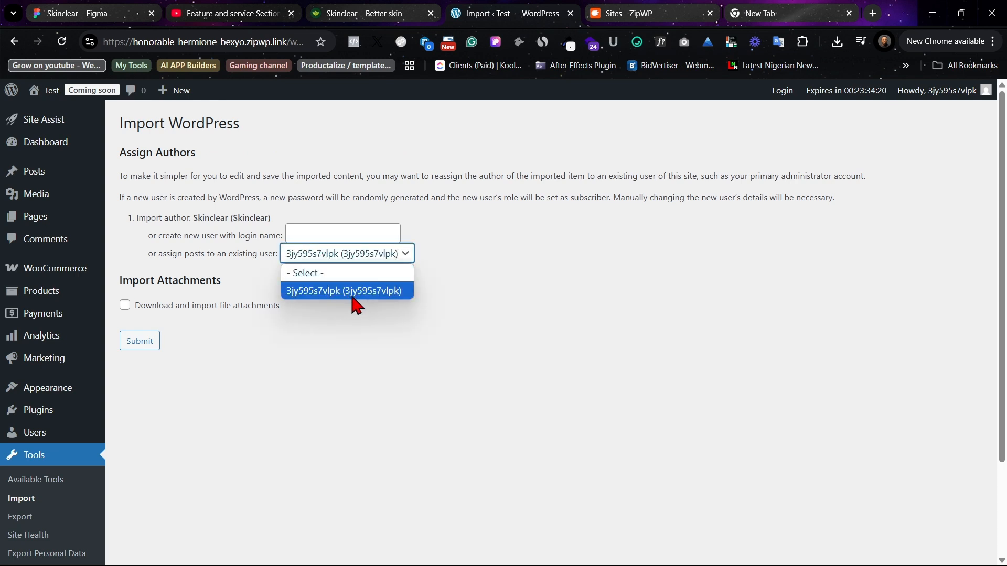
left_click(390, 290)
left_click(342, 255)
left_click(368, 292)
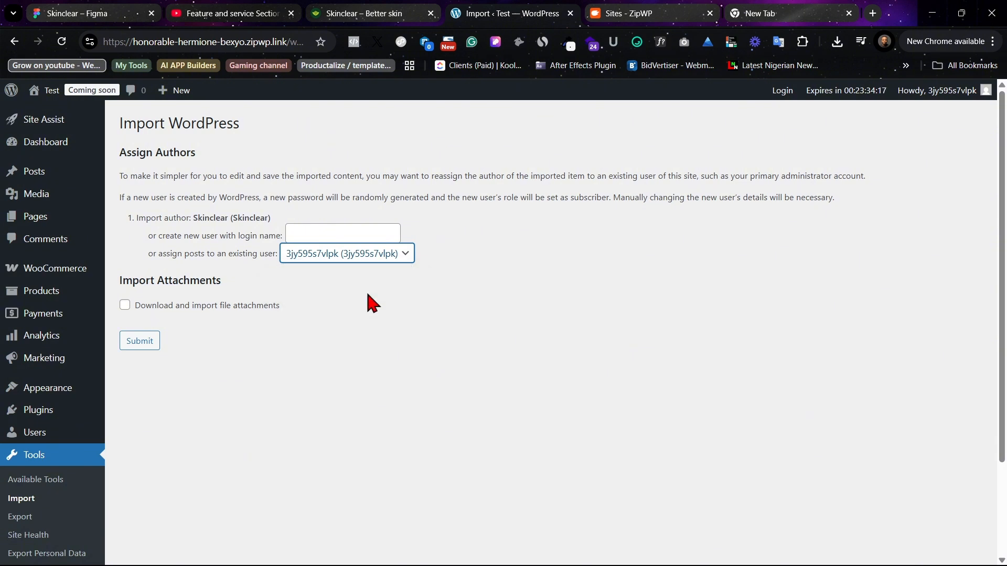
left_click(125, 307)
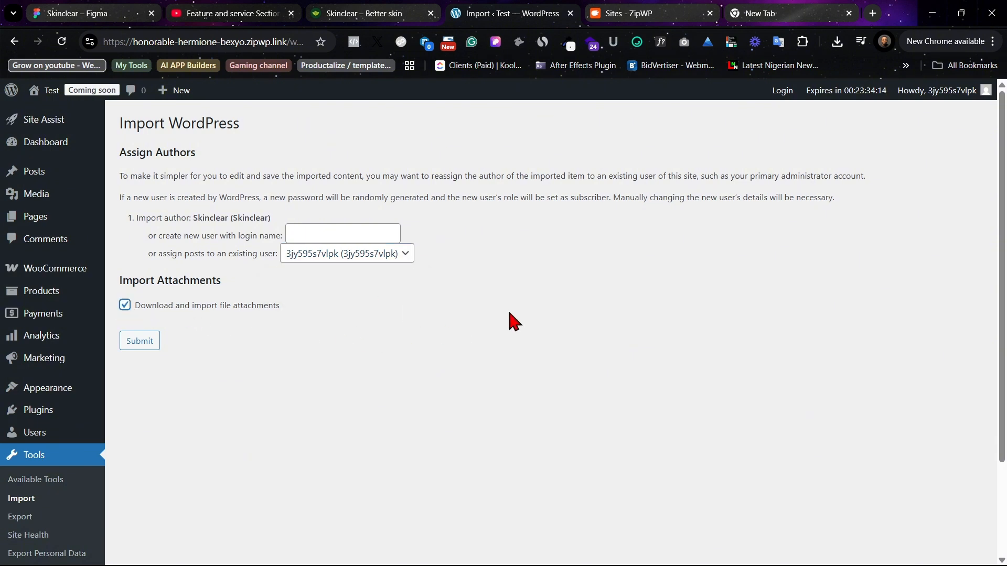
- Submit the WordPress import, then go to the dashboard and dismiss the notice about the store's uploads directory
left_click(80, 12)
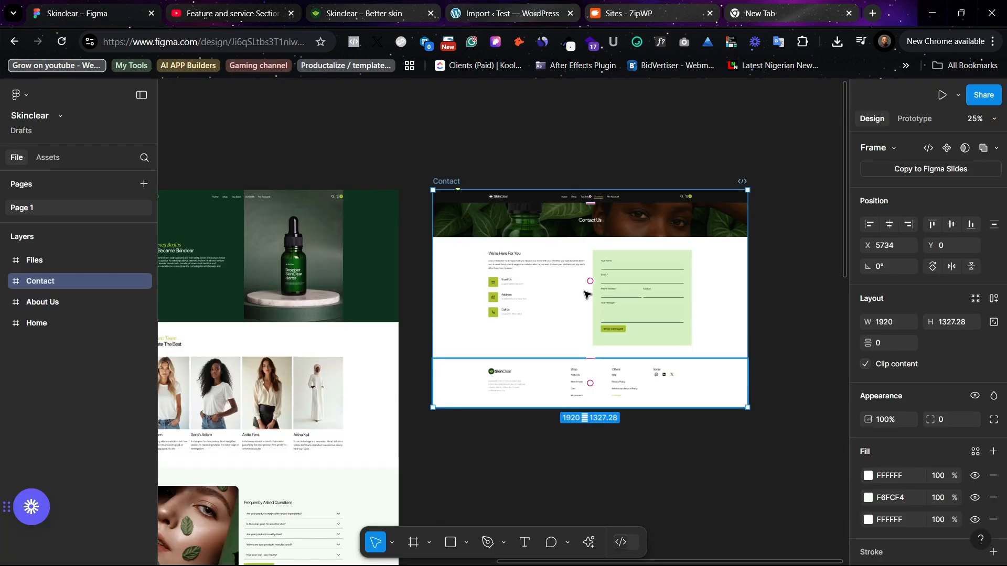
left_click(371, 7)
left_click(527, 11)
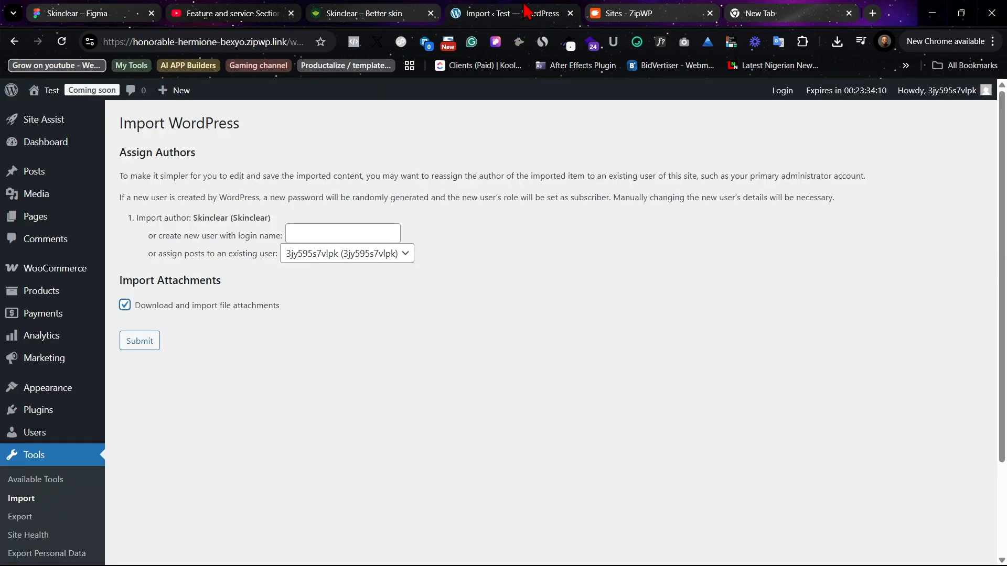
left_click(139, 344)
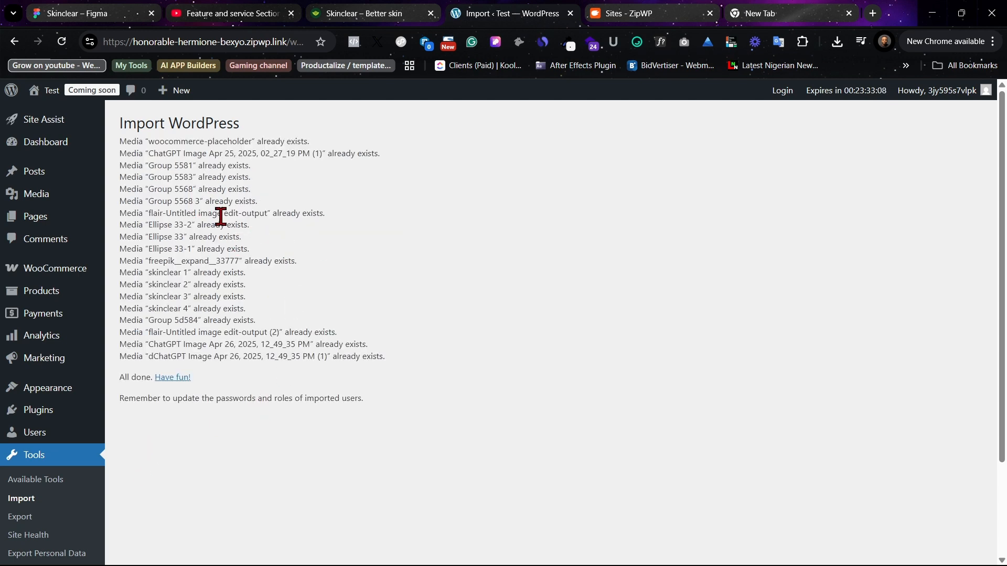
left_click(172, 378)
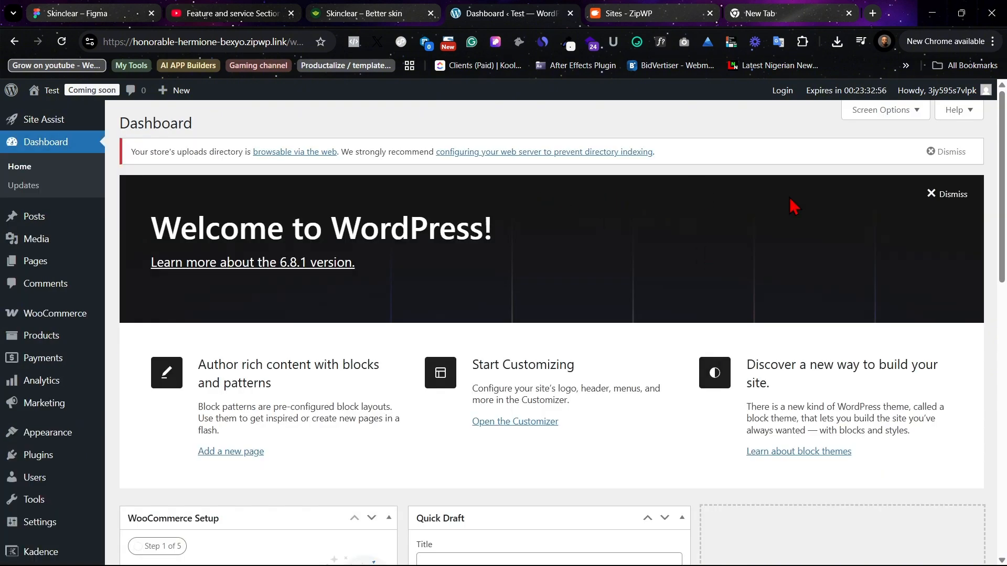
left_click(951, 156)
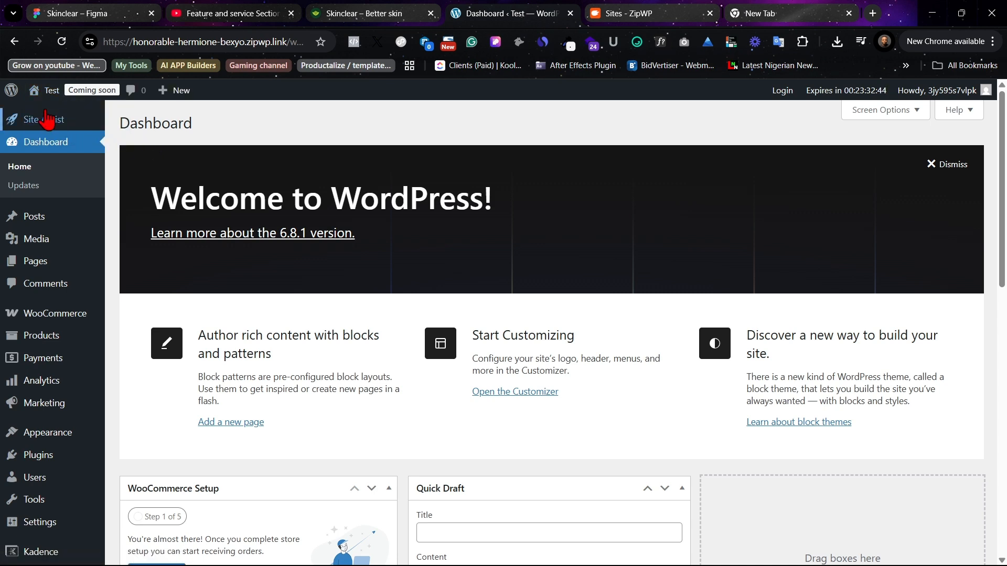
- Open the test site's front end in a new browser tab and compare it with the finished Skinclear site
right_click(52, 95)
left_click(197, 114)
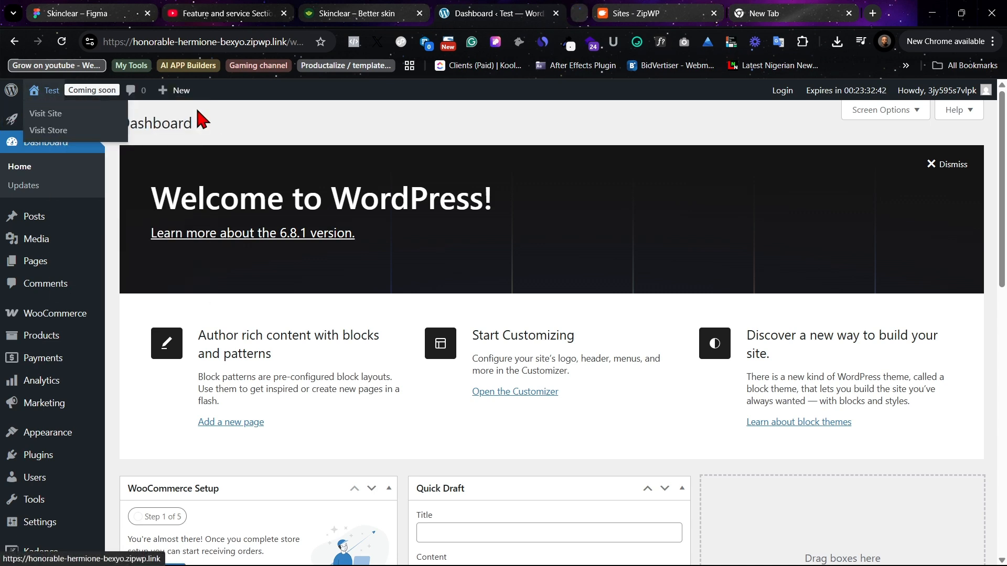
left_click(580, 12)
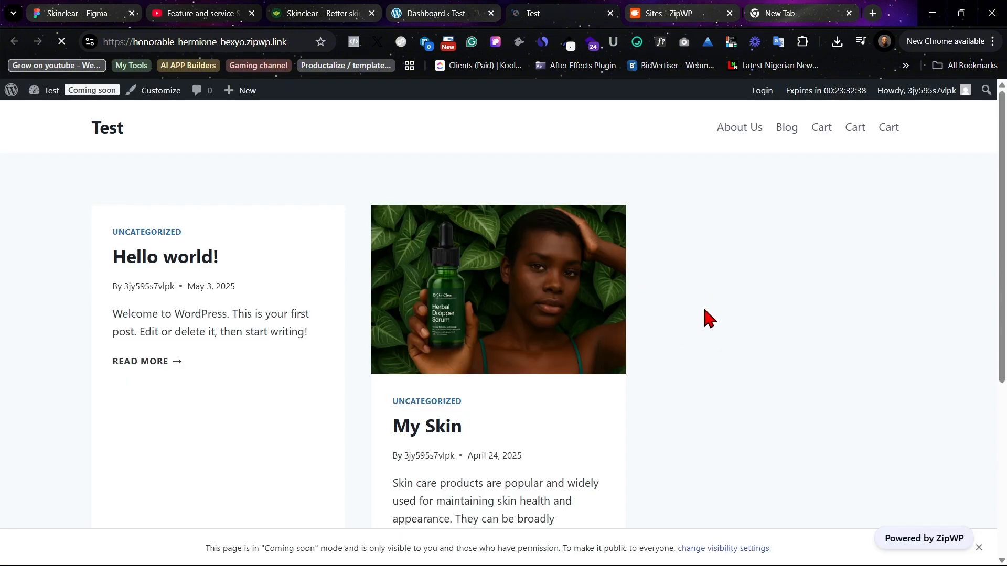
left_click(278, 7)
scroll(473, 326, "up", 3)
left_click(568, 8)
left_click(441, 7)
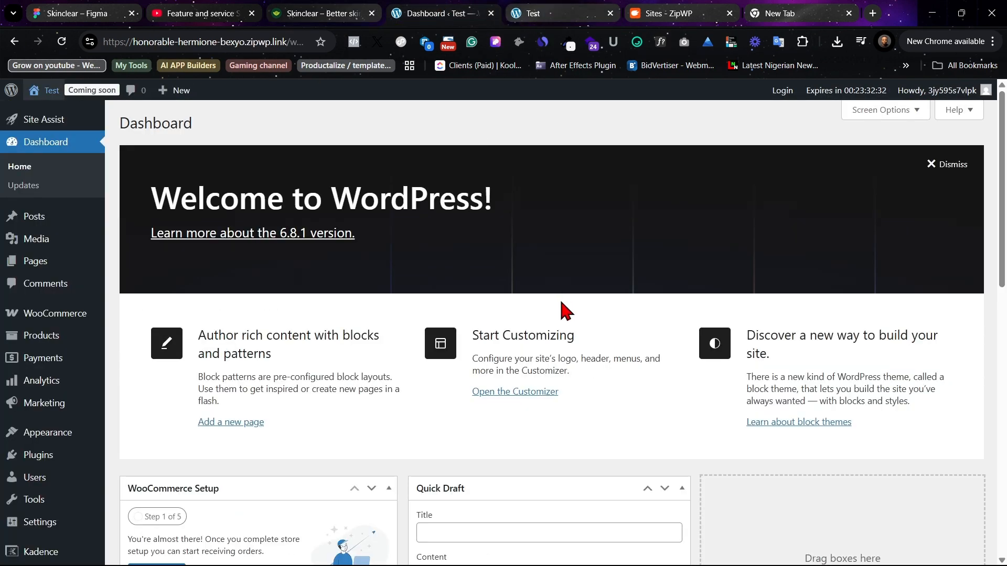
left_click(538, 12)
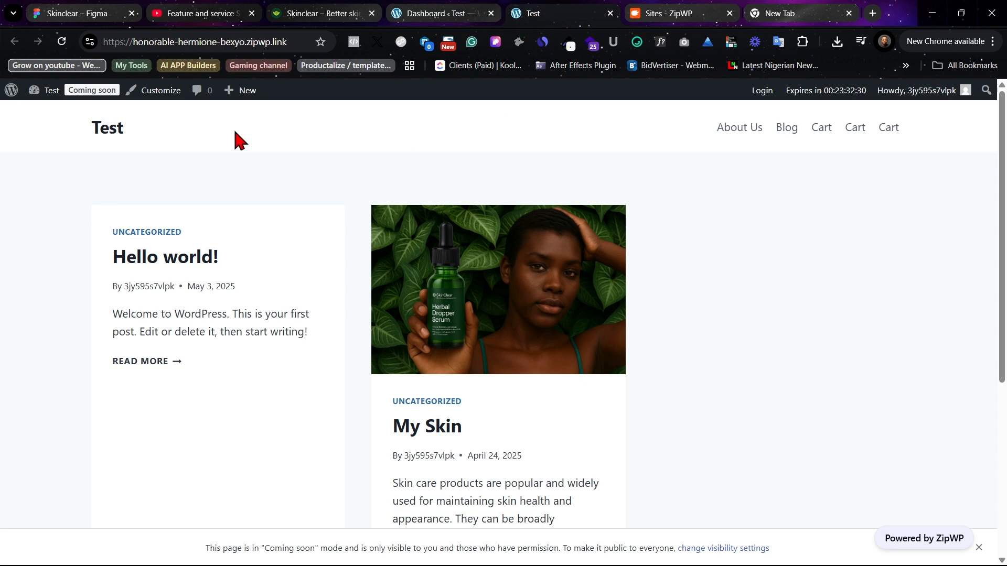
- Import the theme customization settings from kadence-theme-export (3).dat through the site customizer's import tool
left_click(163, 101)
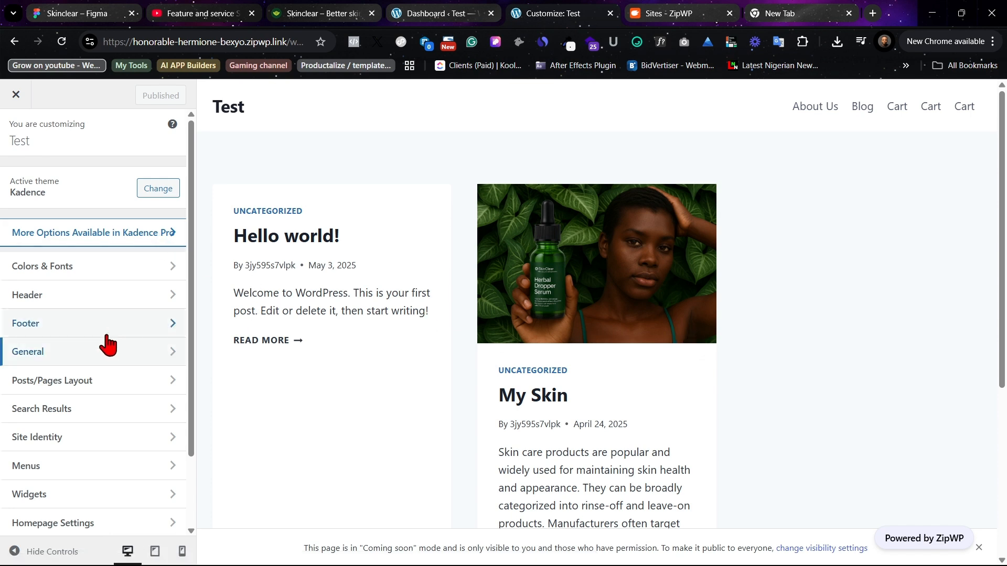
scroll(112, 355, "down", 2)
scroll(112, 354, "up", 2)
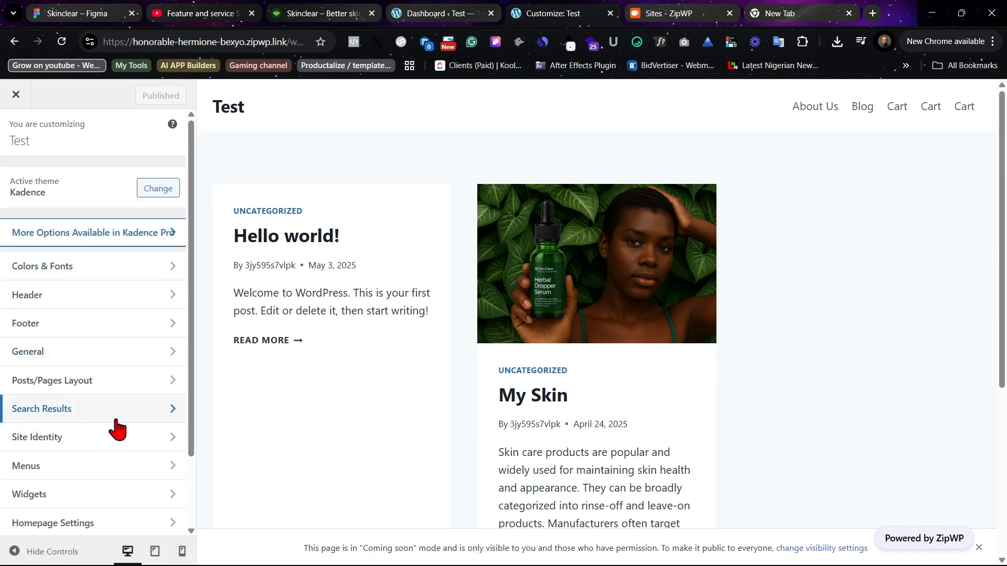
scroll(138, 399, "down", 2)
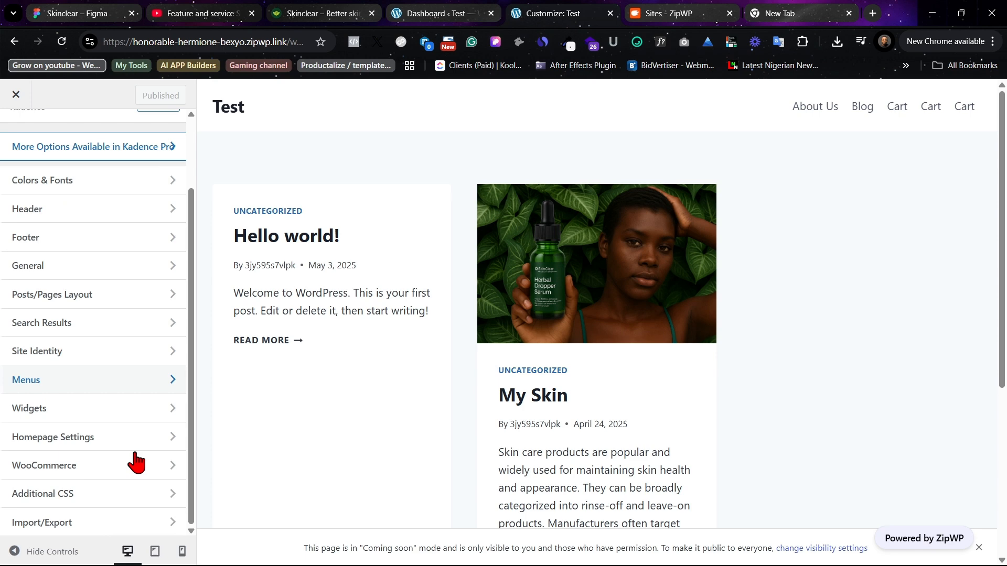
left_click(90, 527)
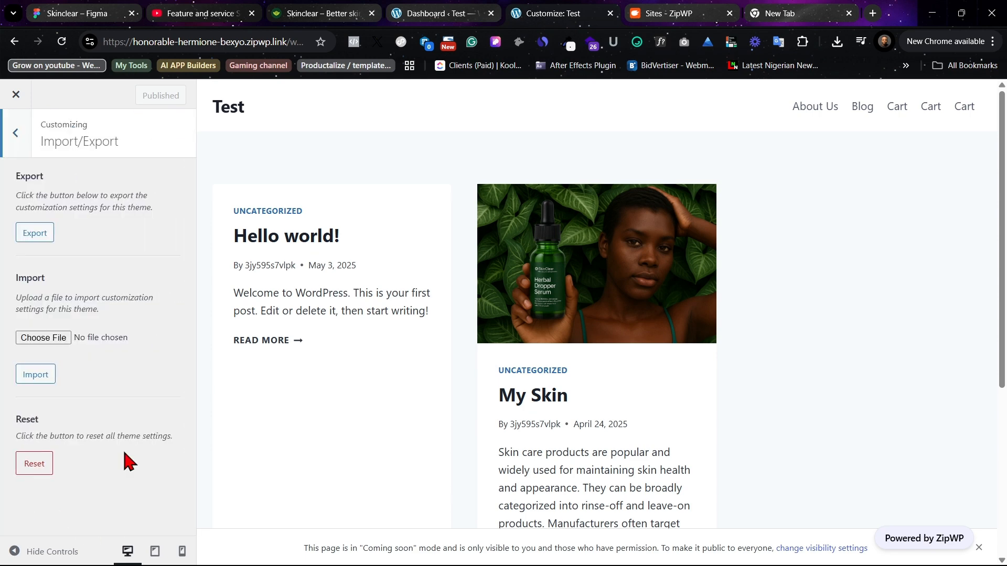
left_click(47, 340)
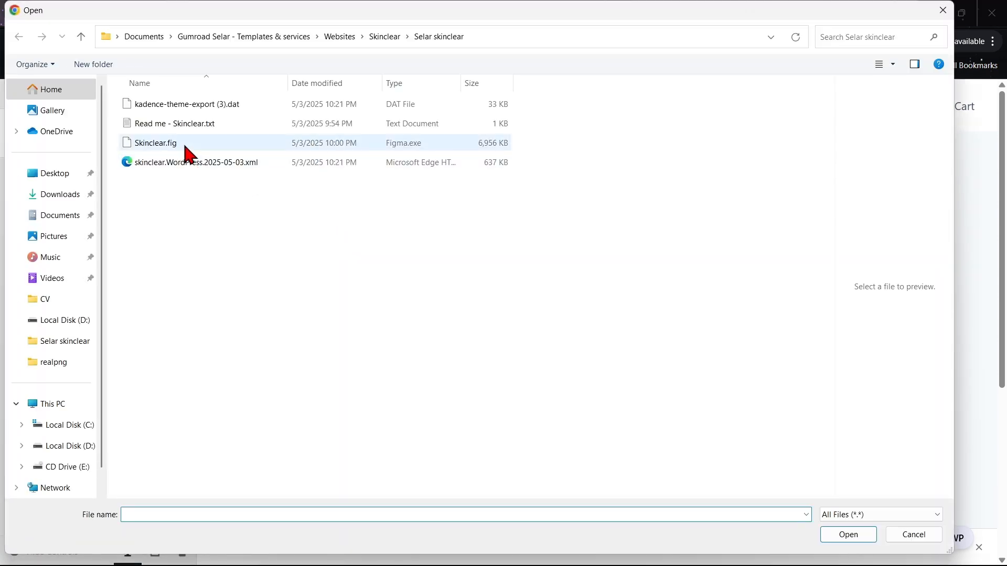
left_click(229, 106)
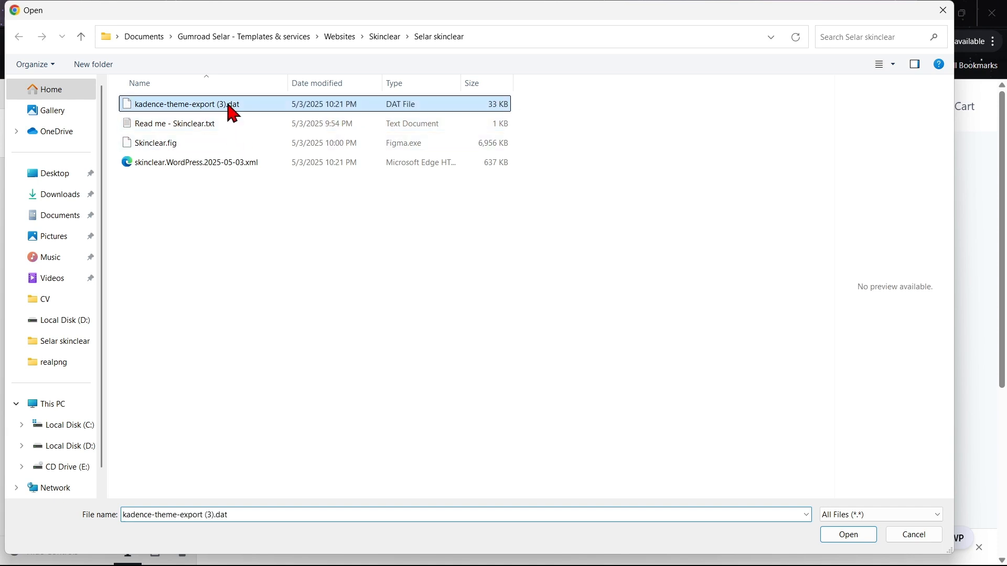
left_click(858, 536)
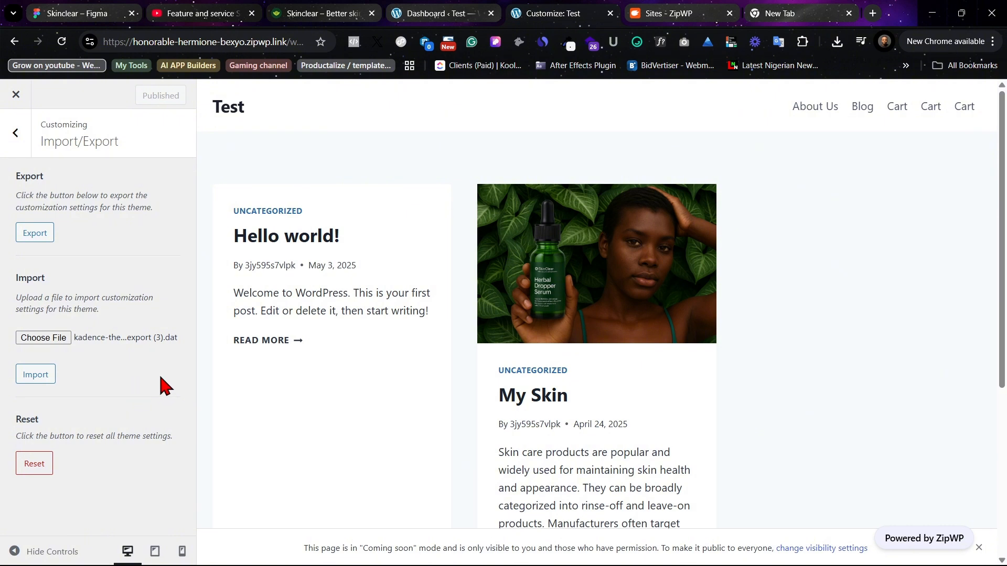
left_click(41, 379)
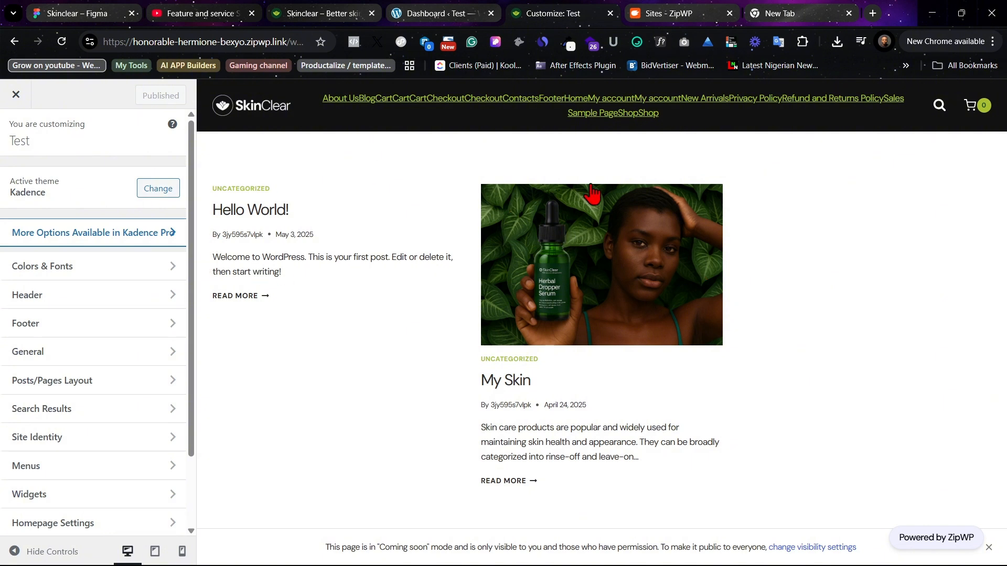
- Review the imported global color palette, button styles, typography and header layout in the customizer
left_click(85, 277)
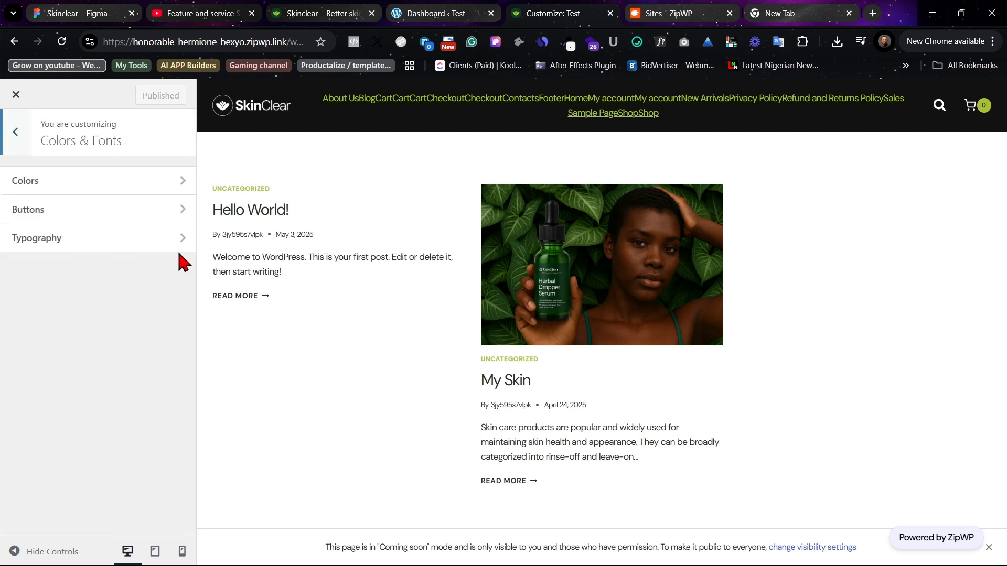
left_click(58, 194)
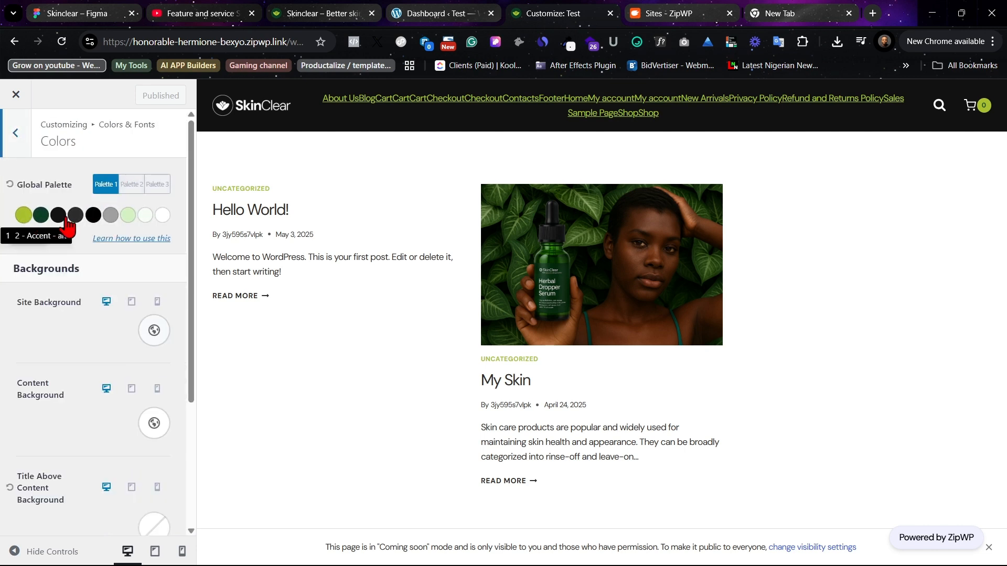
left_click(20, 135)
left_click(77, 214)
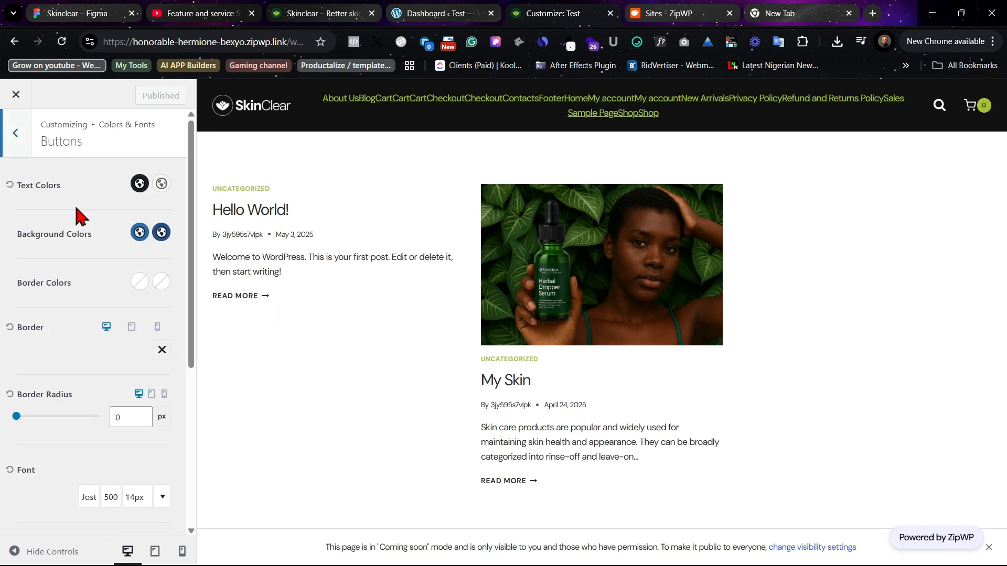
left_click(20, 133)
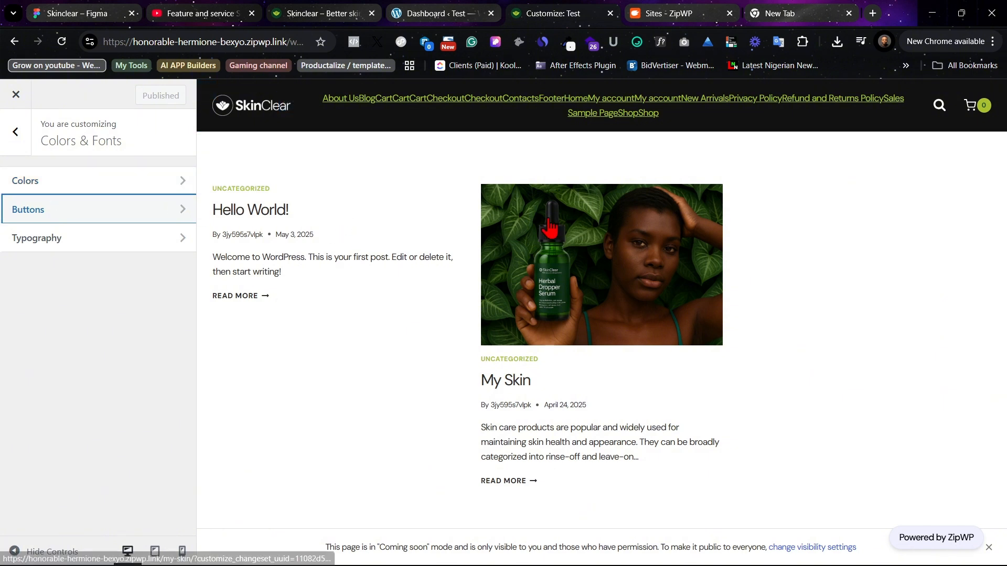
left_click(48, 237)
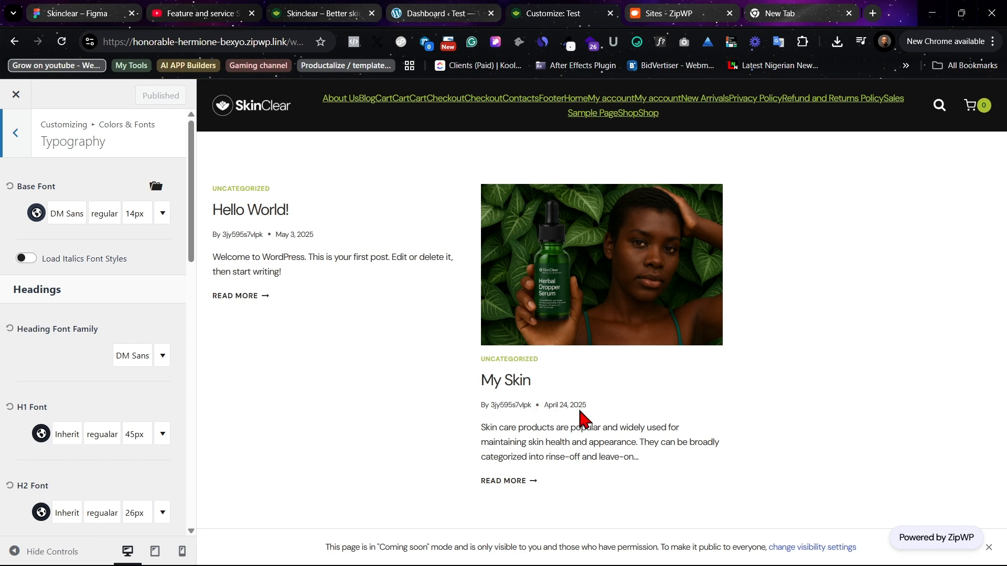
left_click(66, 215)
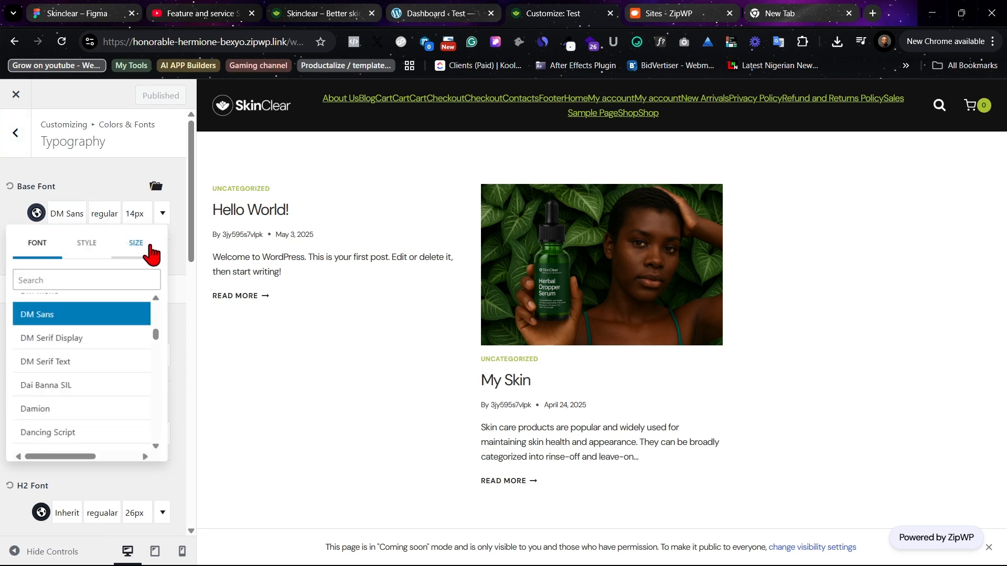
left_click(172, 235)
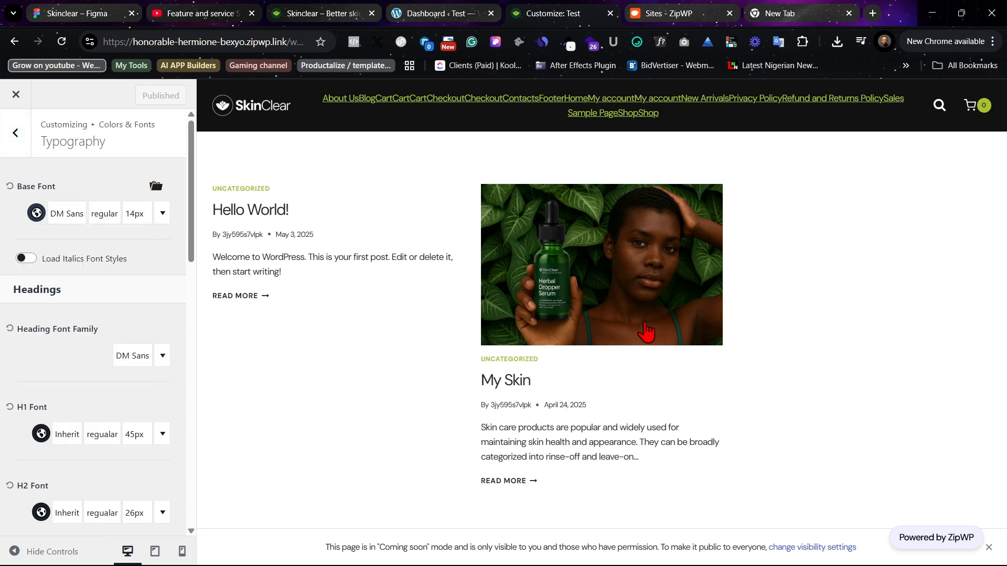
left_click(17, 137)
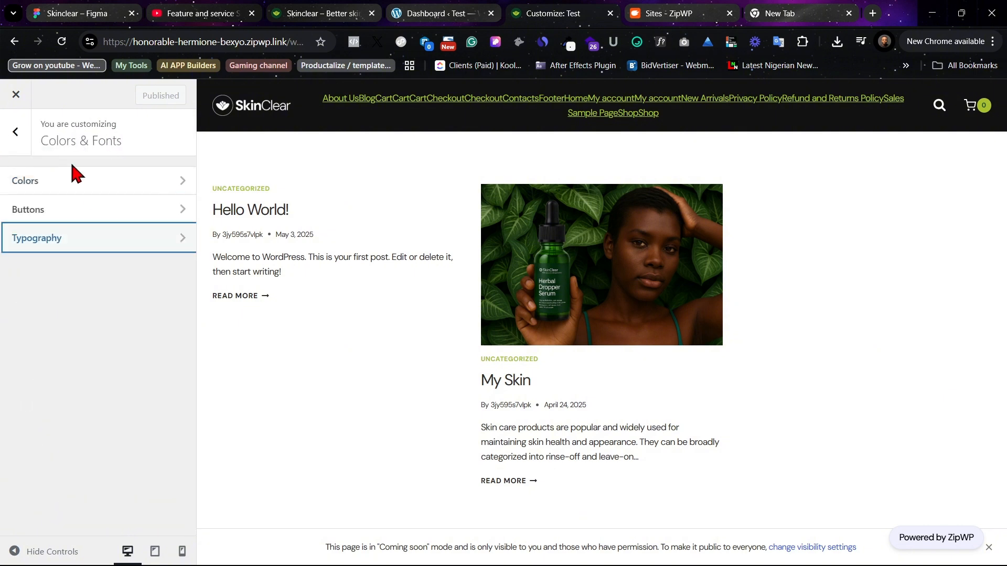
left_click(21, 141)
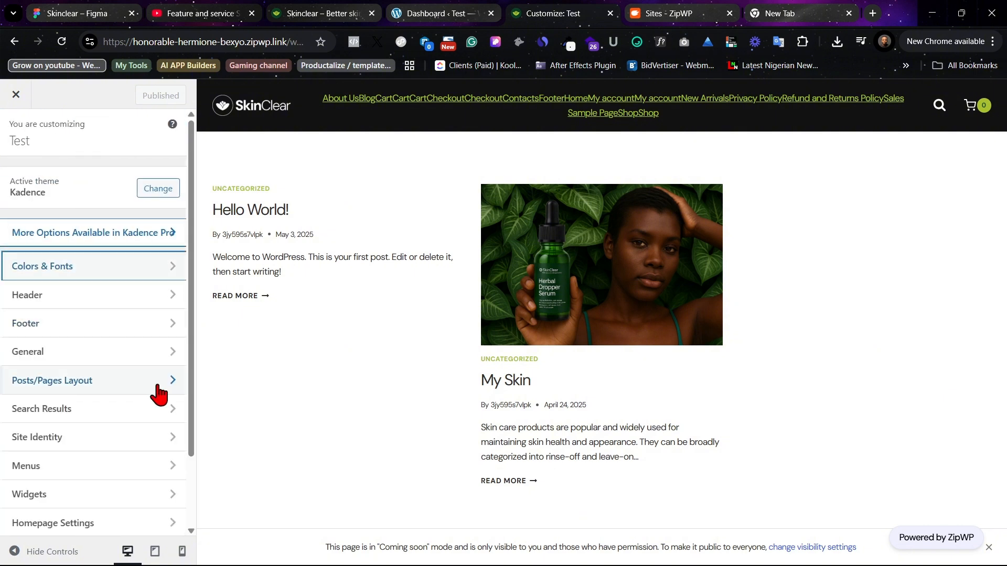
left_click(112, 302)
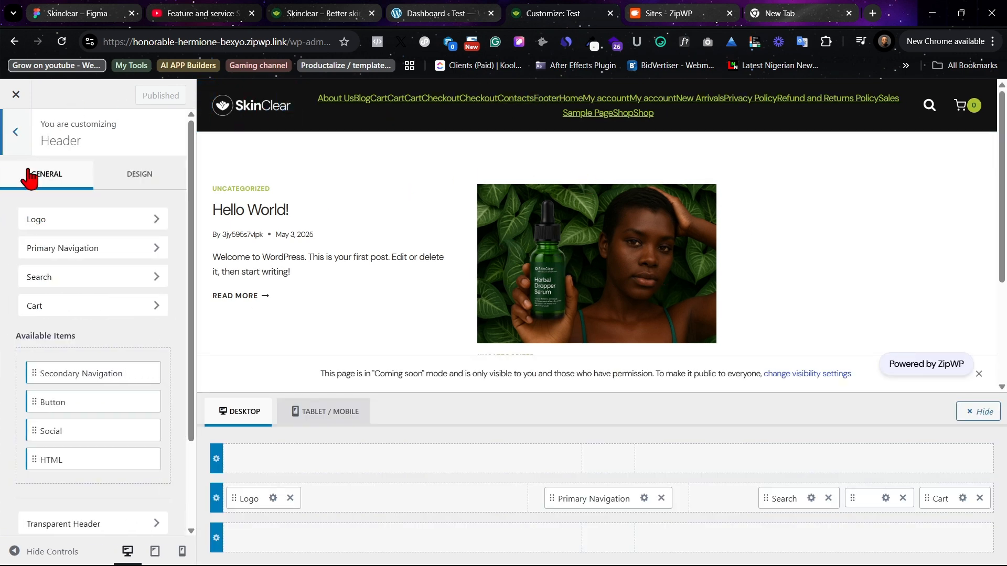
left_click(16, 133)
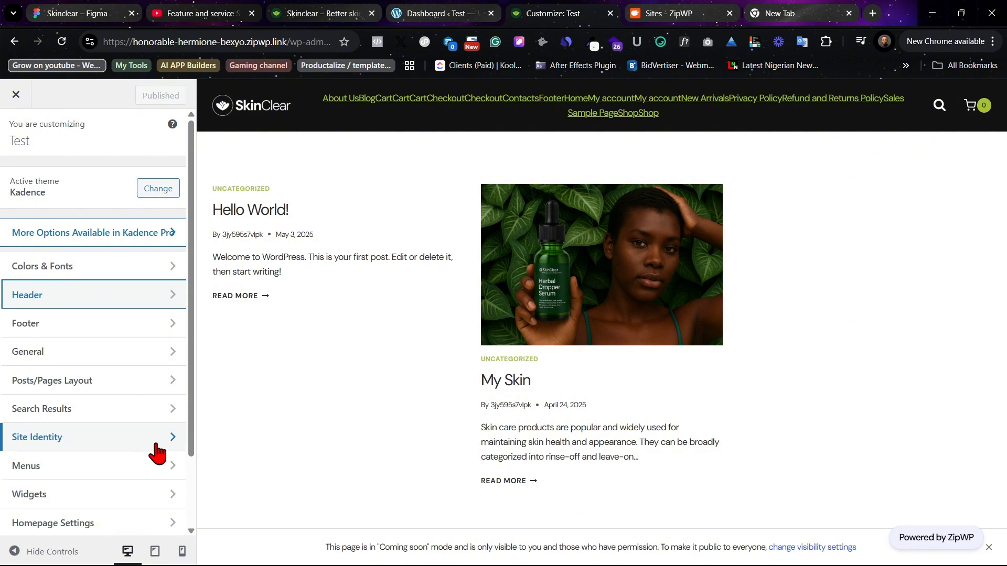
- Set the site to display a static page and choose Home as the homepage
scroll(140, 479, "down", 2)
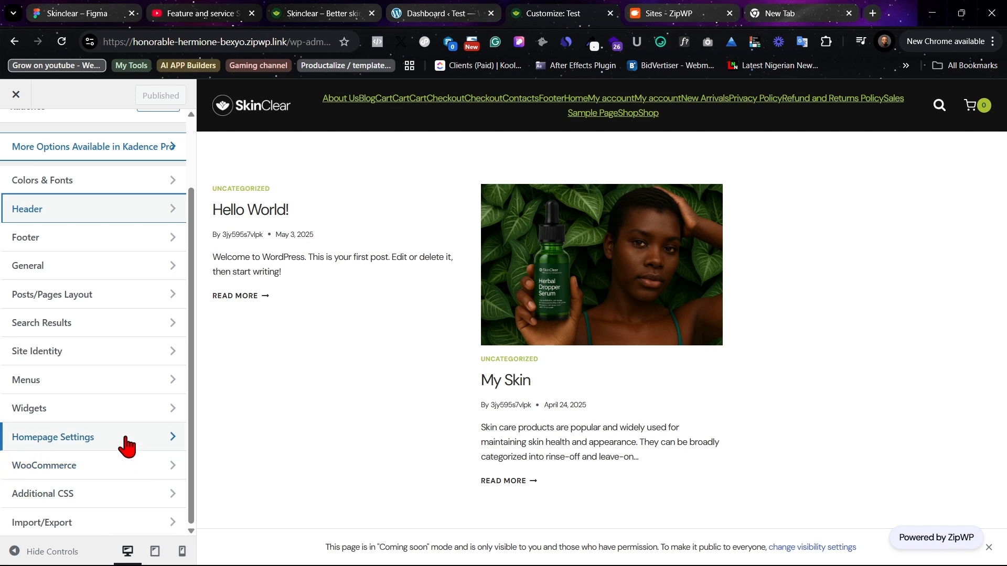
left_click(126, 446)
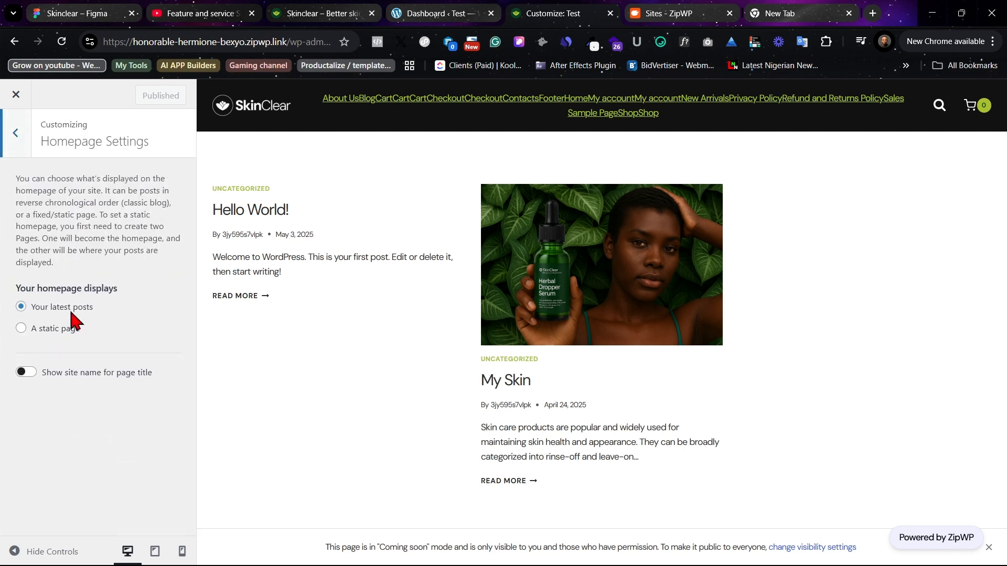
left_click(60, 328)
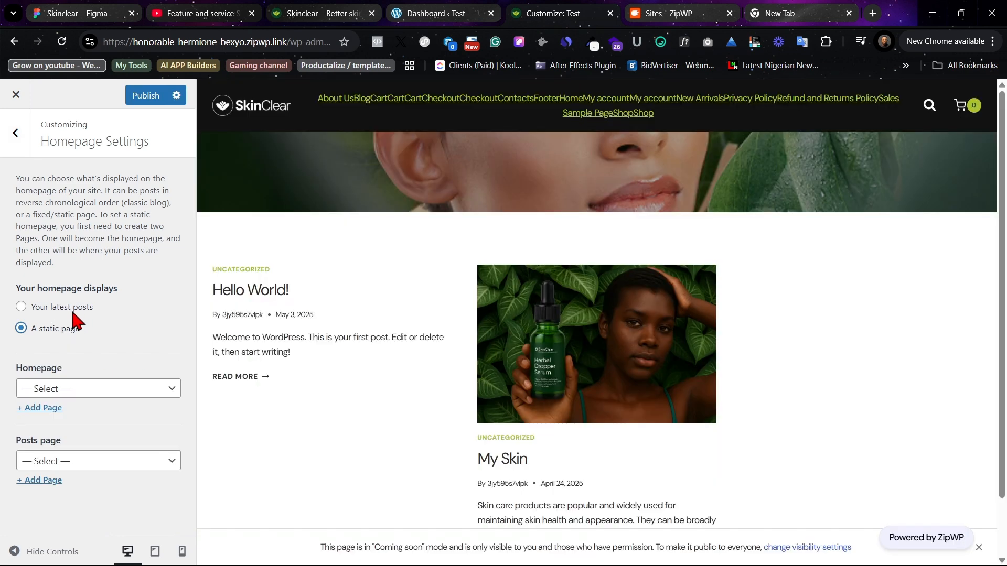
left_click(136, 389)
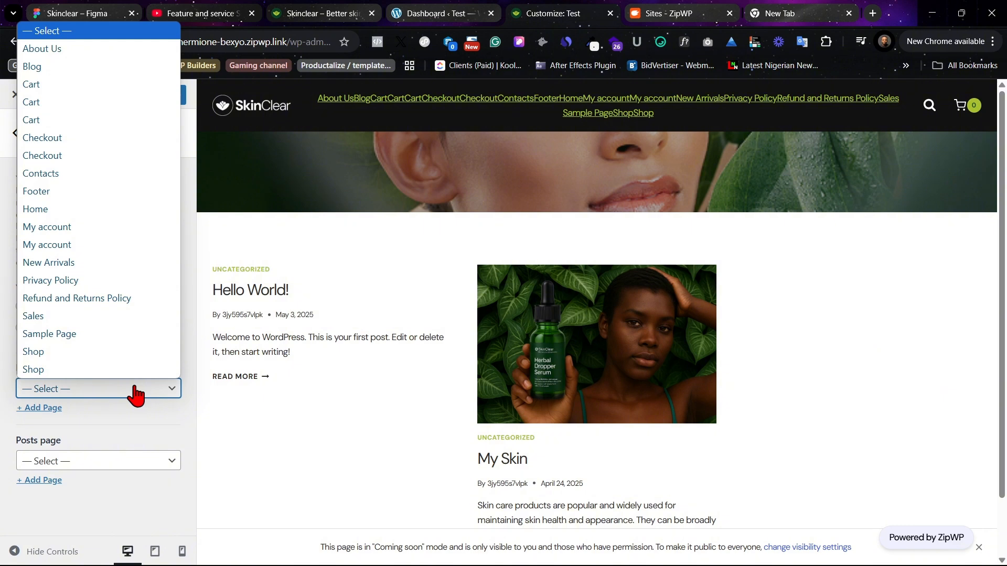
left_click(134, 419)
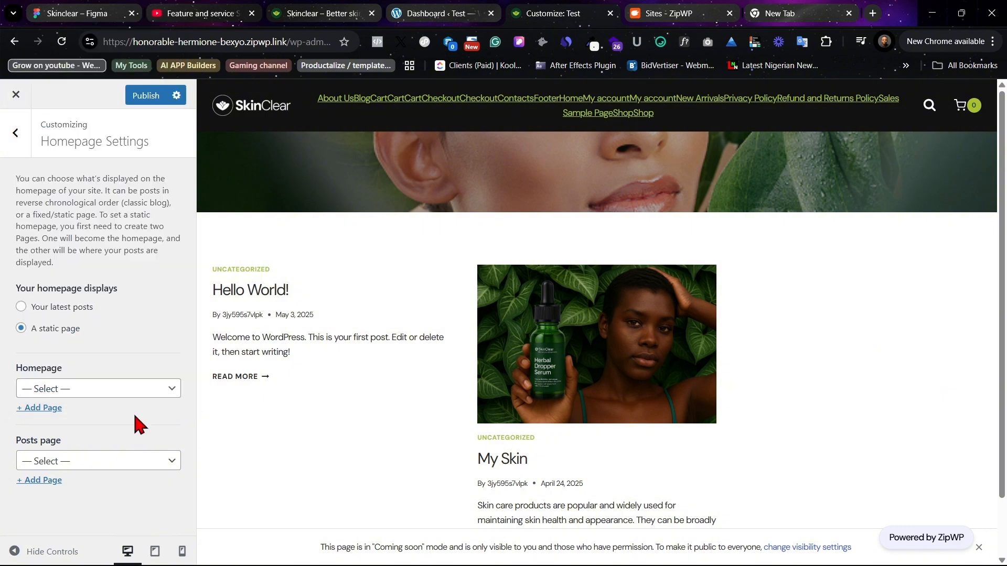
left_click(134, 392)
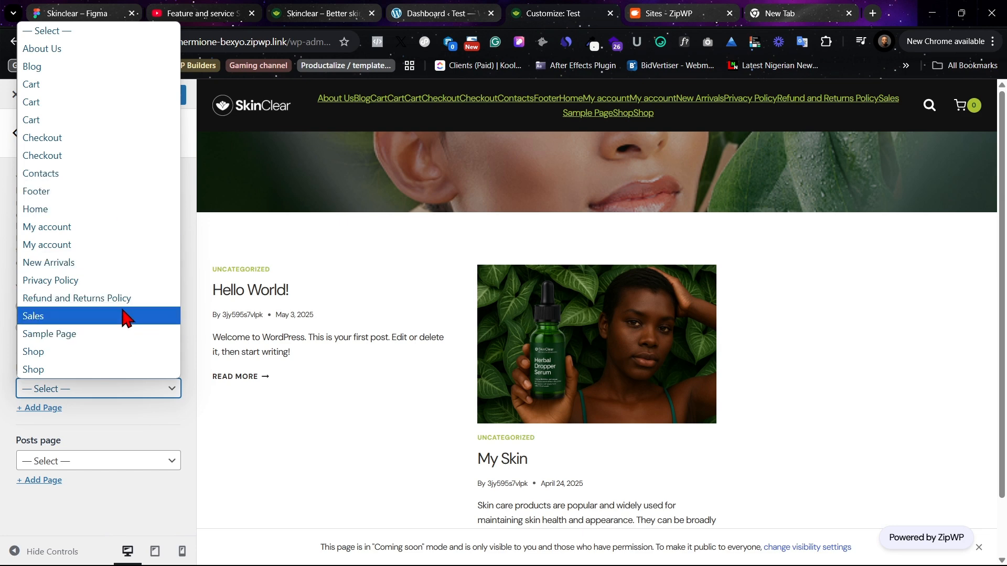
left_click(105, 209)
left_click(156, 423)
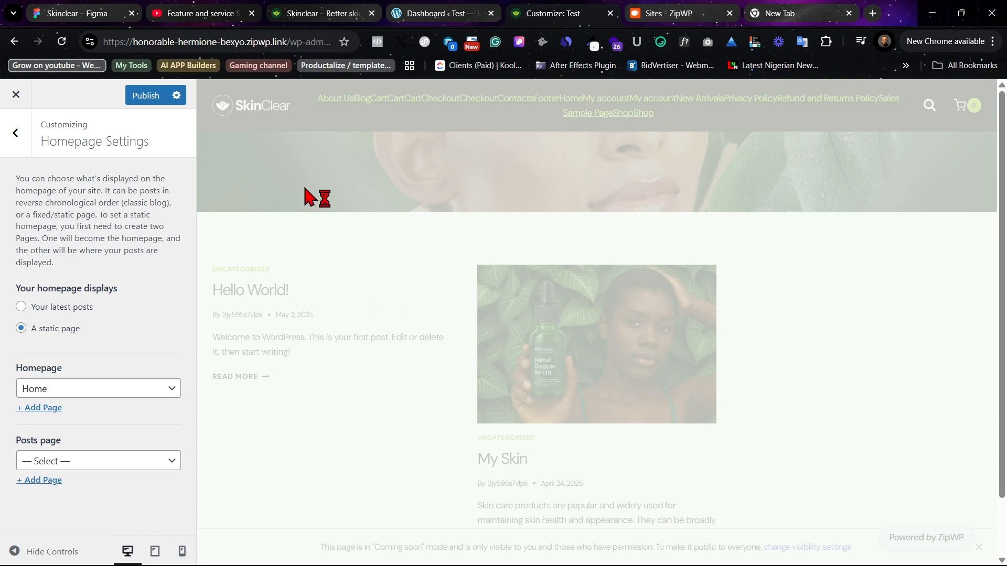
- Choose Blog as the posts page, publish the homepage settings and return to the main customizer options
left_click(119, 466)
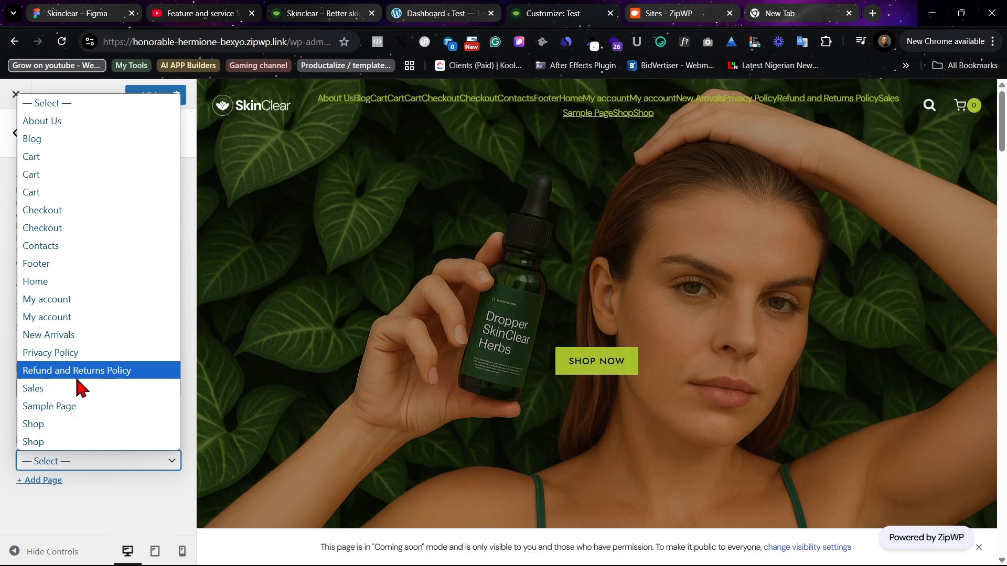
left_click(86, 138)
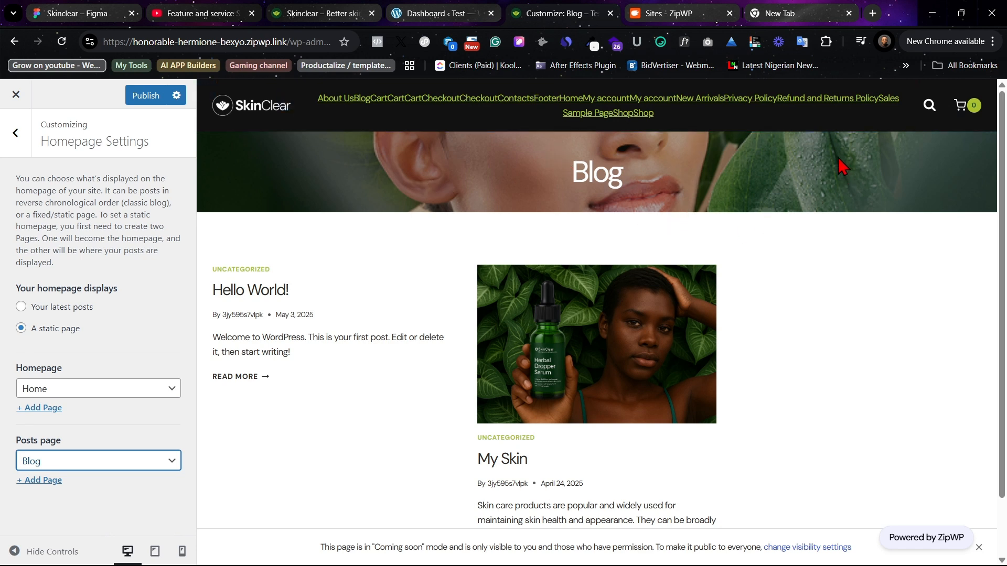
left_click(141, 101)
left_click(26, 147)
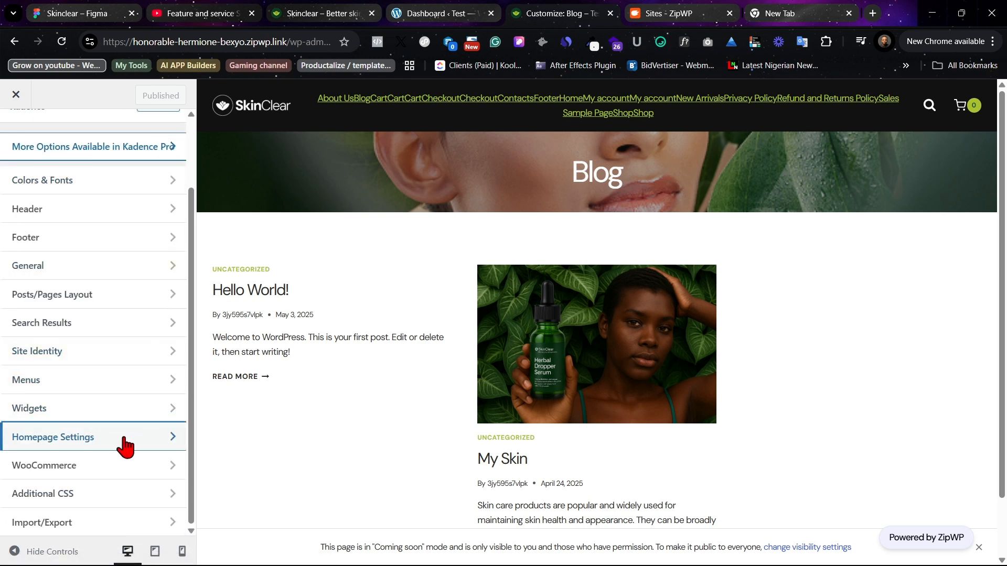
- Inspect the Main menu in the customizer's menu settings and return to the list of menus
left_click(64, 387)
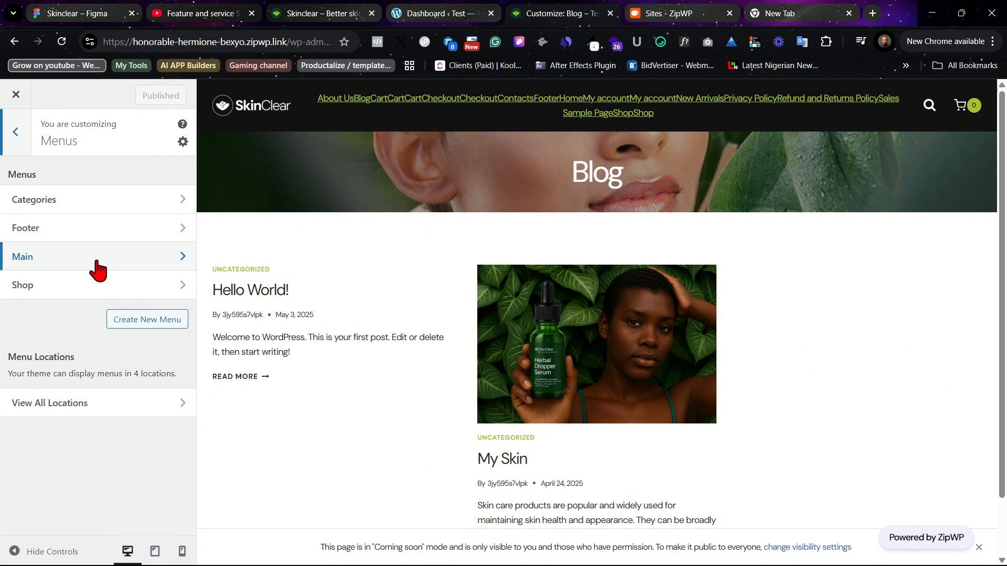
left_click(129, 266)
left_click(16, 137)
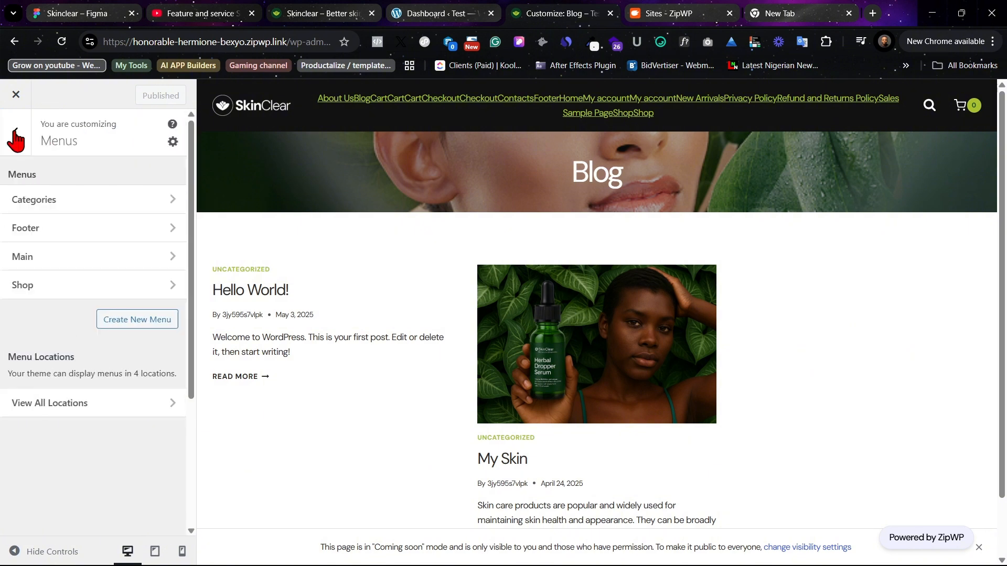
- Assign the Main menu to the Primary location in the customizer's menu locations, leaving the Secondary location unassigned
left_click(16, 138)
left_click(86, 387)
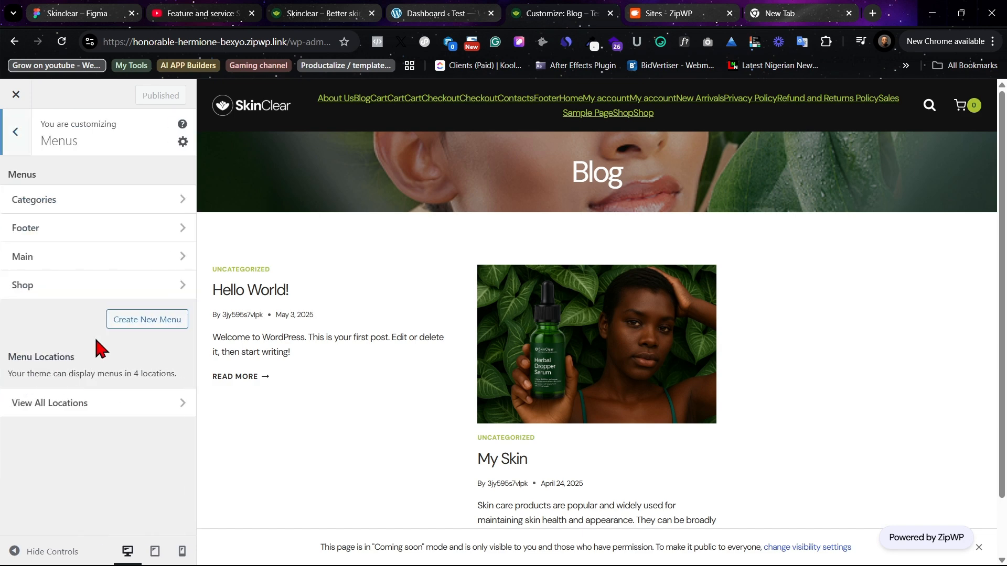
left_click(95, 420)
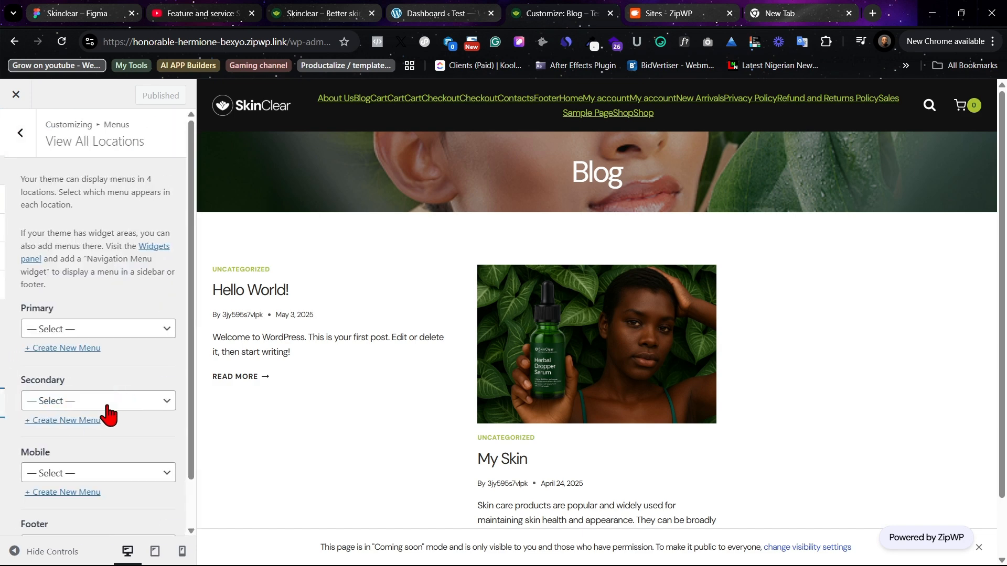
left_click(15, 149)
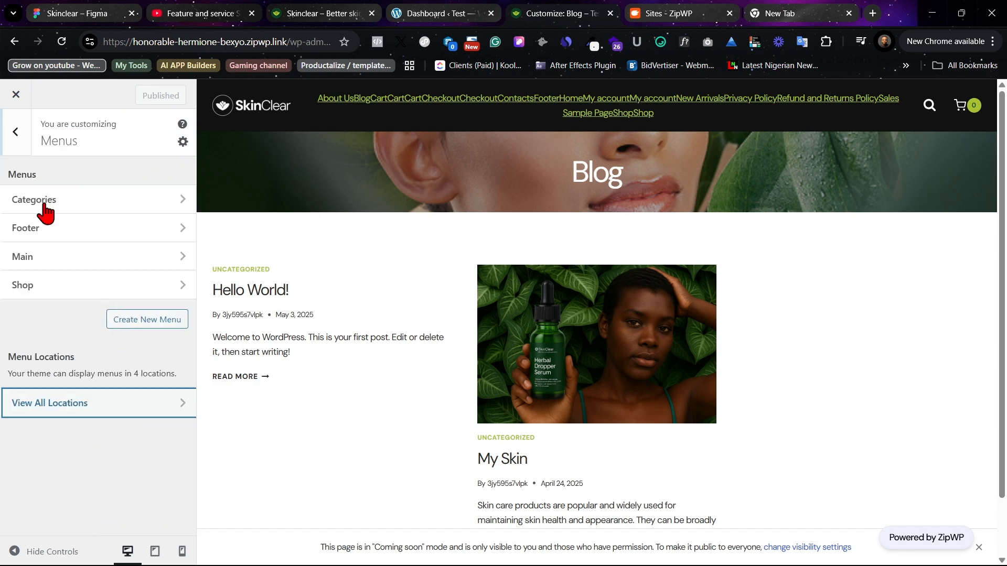
left_click(96, 404)
left_click(113, 329)
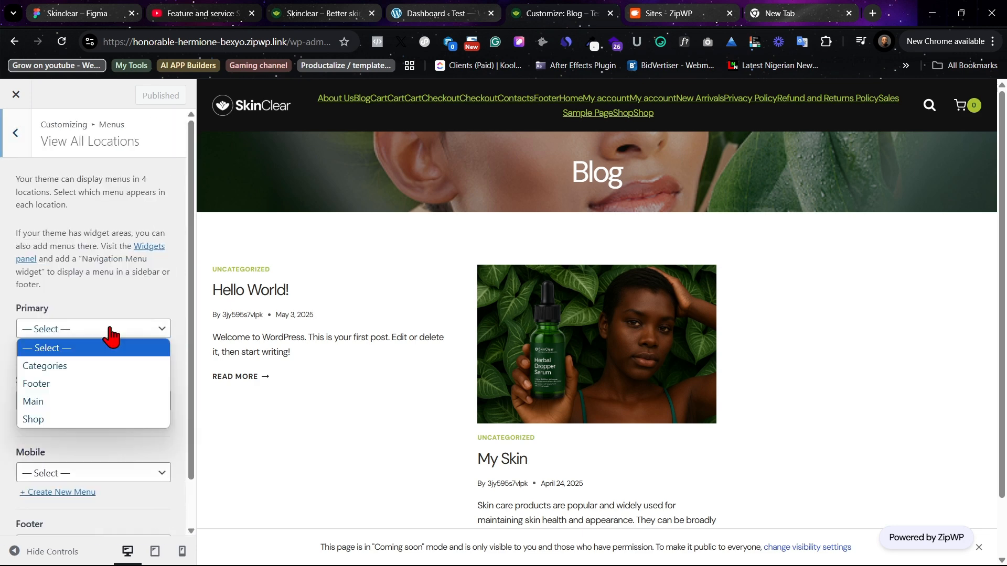
left_click(105, 403)
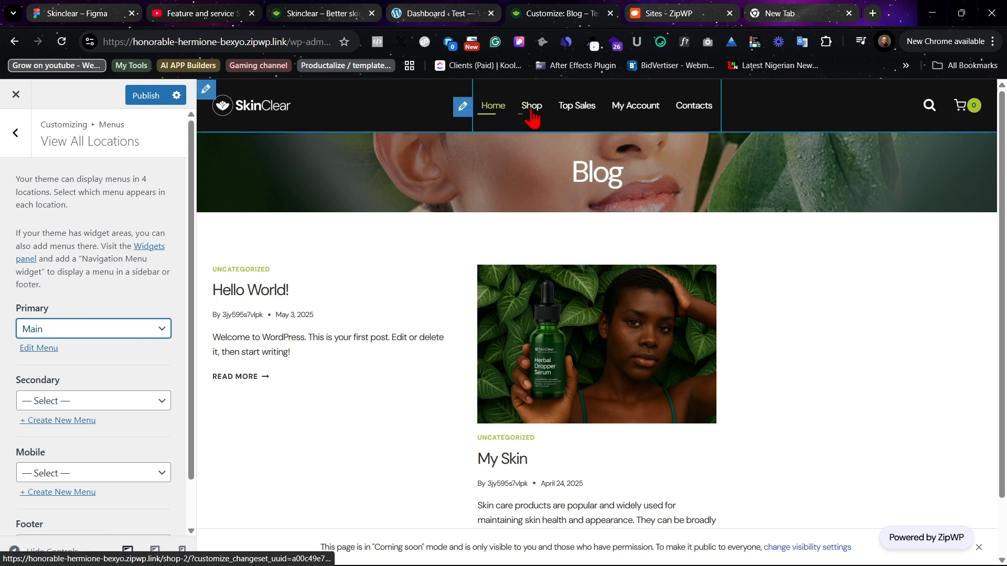
left_click(105, 404)
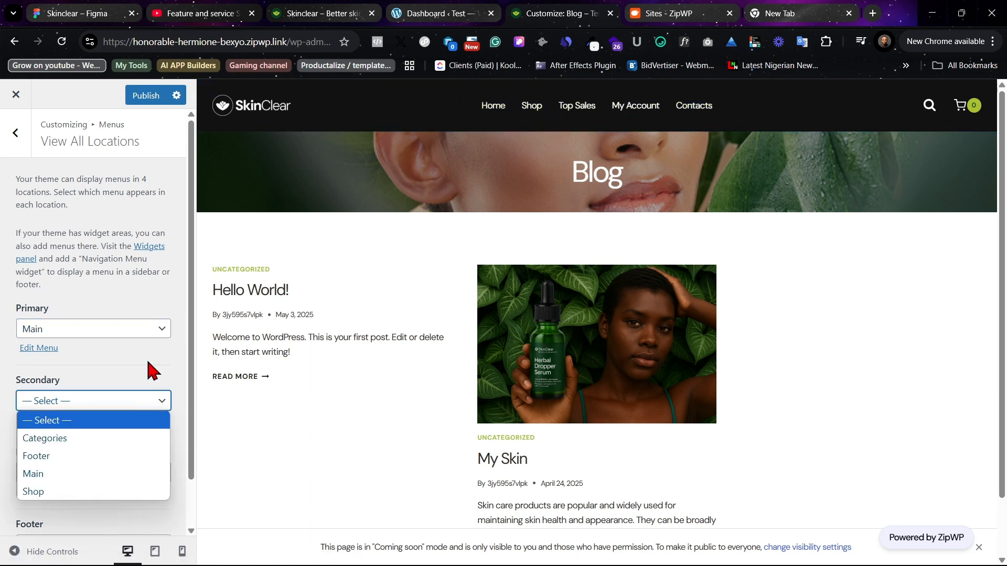
left_click(149, 364)
- Assign the Footer menu to the Footer location, dismiss the coming-soon notice and publish the menu locations
scroll(151, 433, "down", 2)
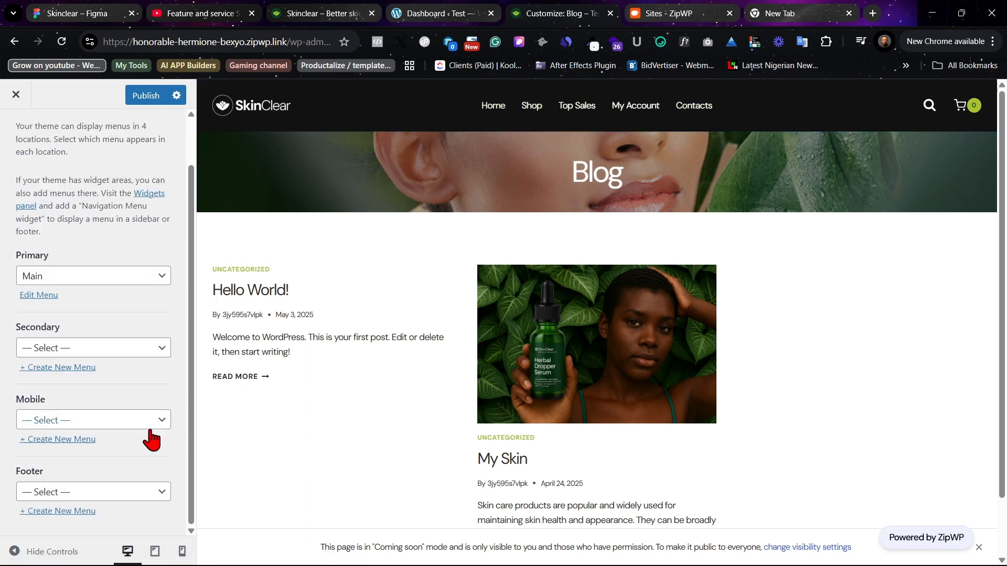
left_click(120, 496)
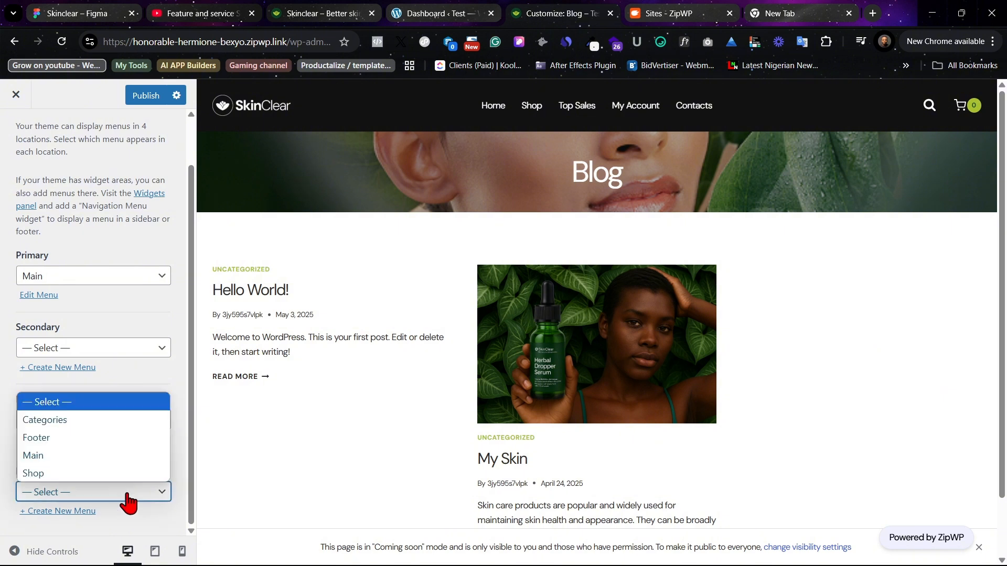
left_click(129, 438)
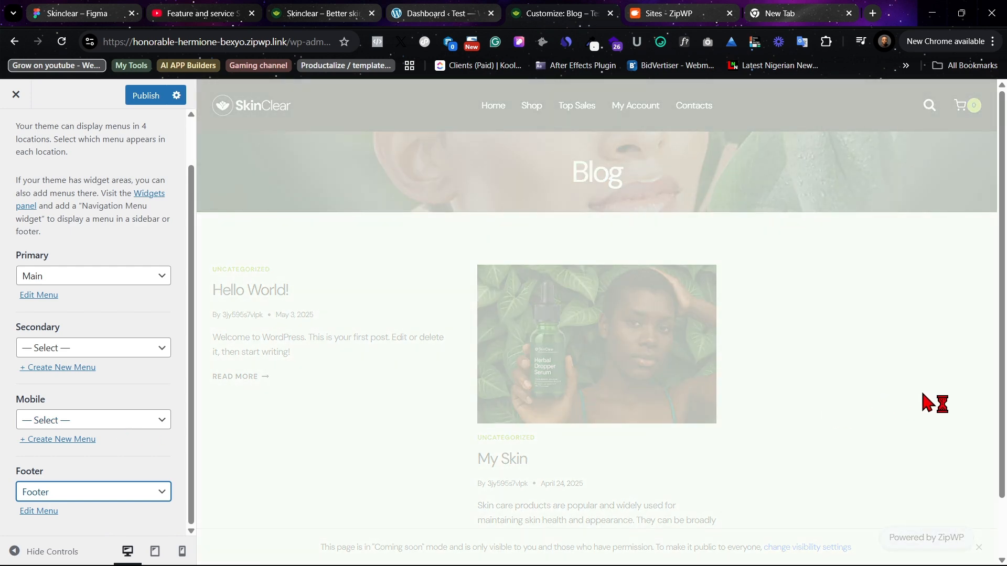
scroll(923, 404, "down", 1)
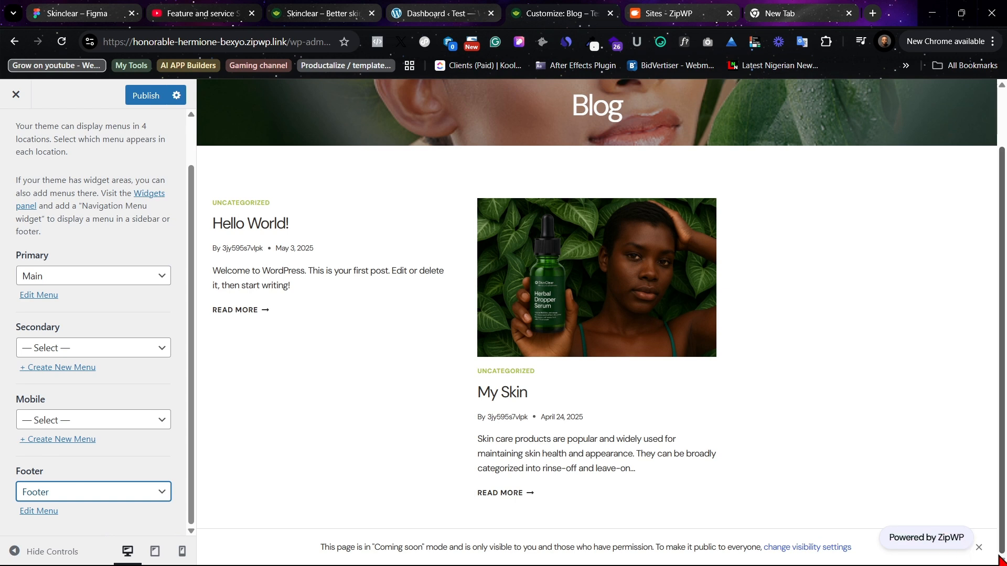
left_click(958, 552)
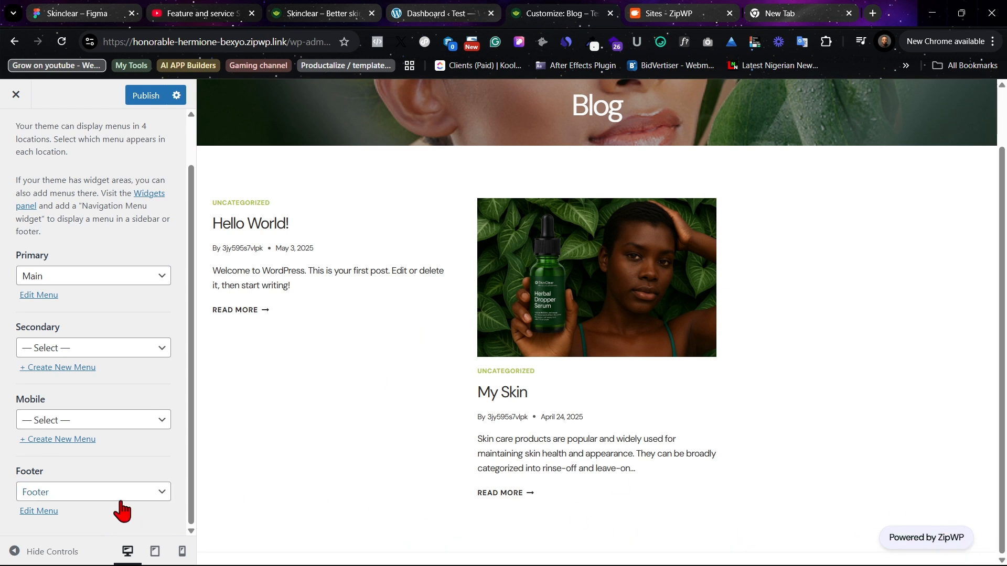
scroll(122, 512, "up", 1)
left_click(141, 97)
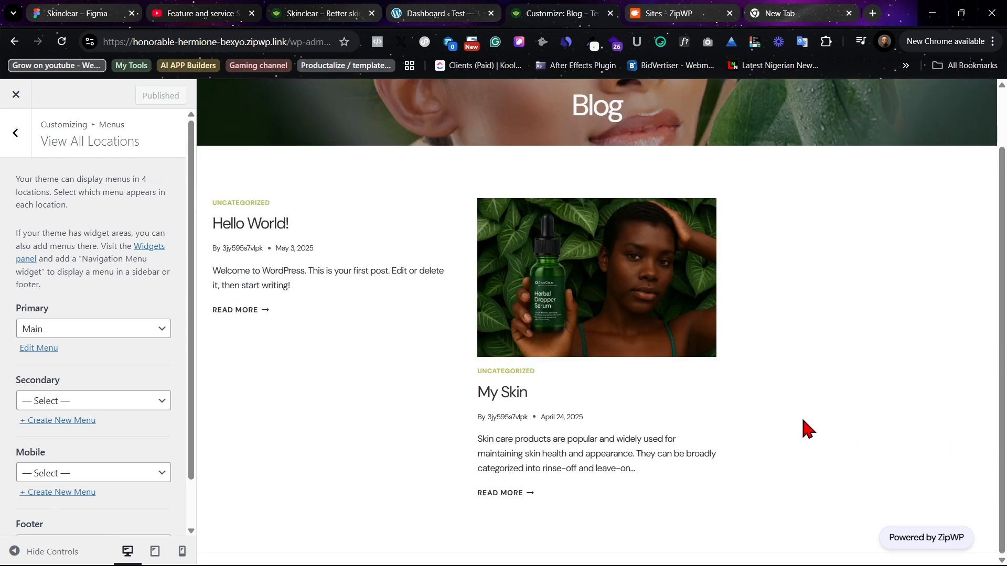
- Clear the menu from the Footer location, publish the change and return to the main customizer options
scroll(166, 506, "down", 1)
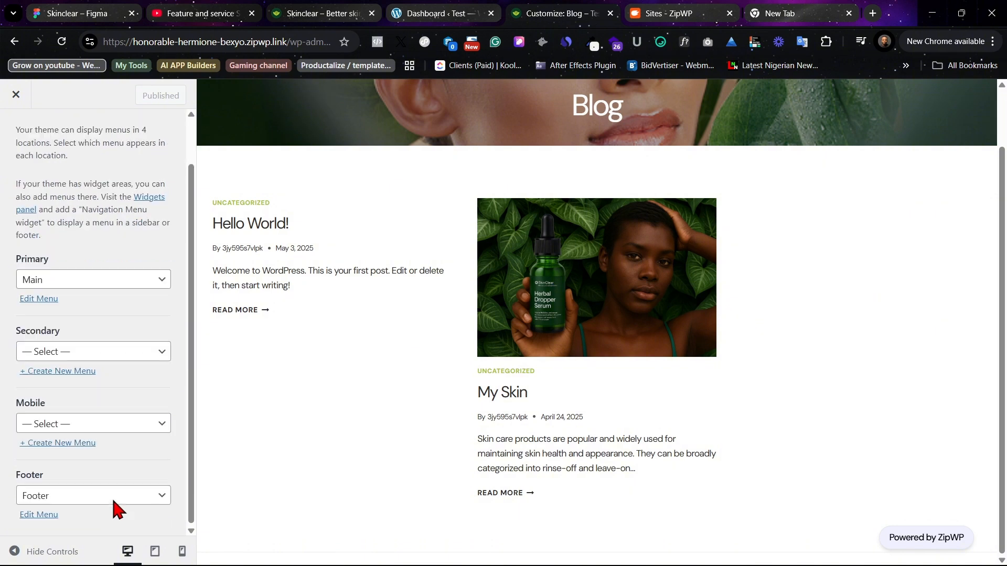
left_click(82, 493)
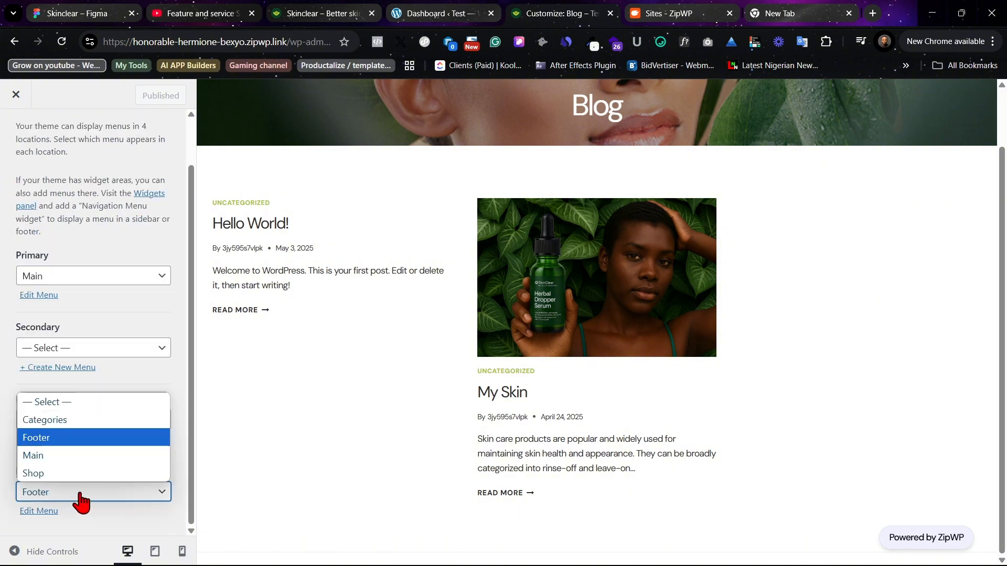
left_click(87, 401)
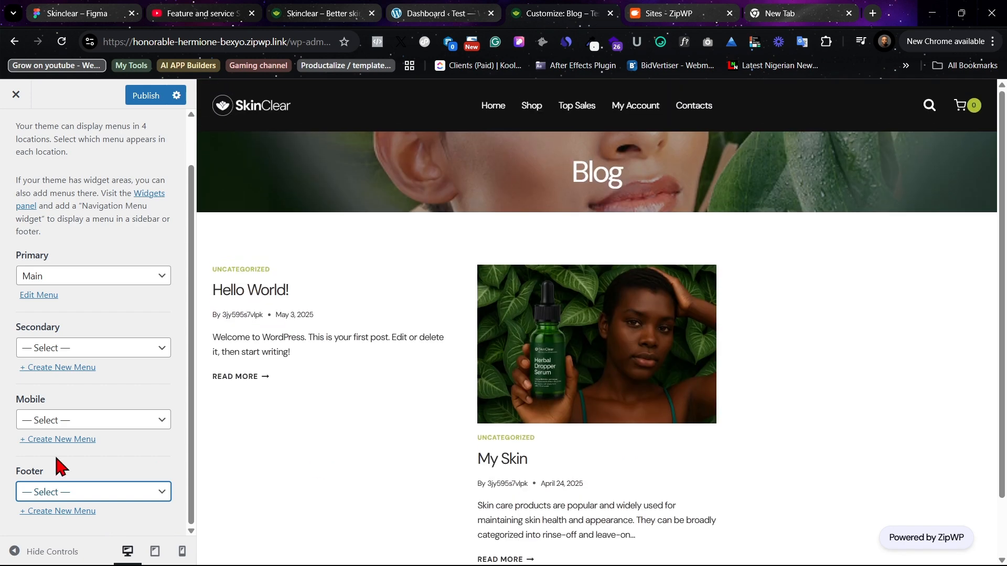
left_click(147, 103)
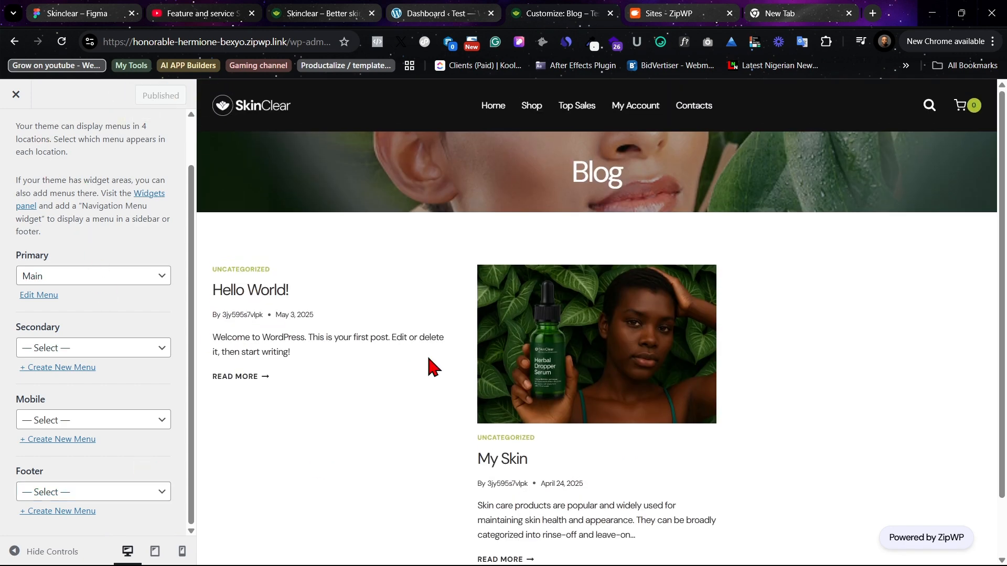
scroll(391, 412, "down", 1)
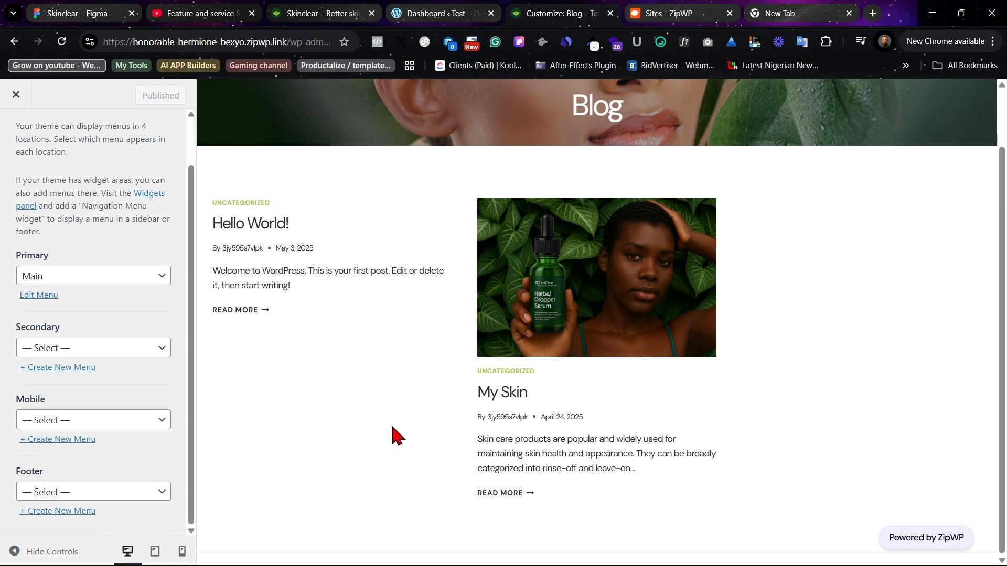
scroll(3, 199, "up", 2)
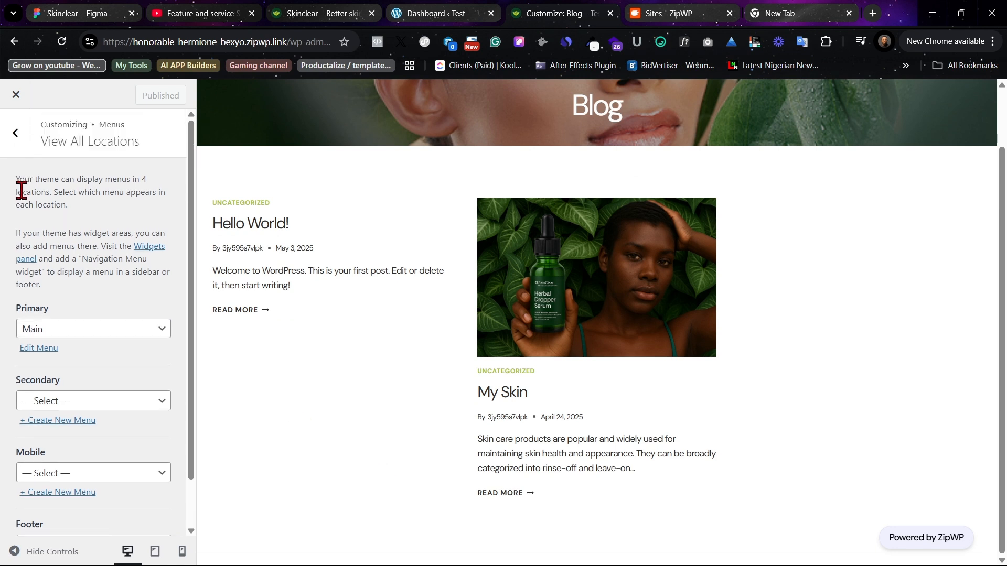
left_click(15, 152)
left_click(14, 147)
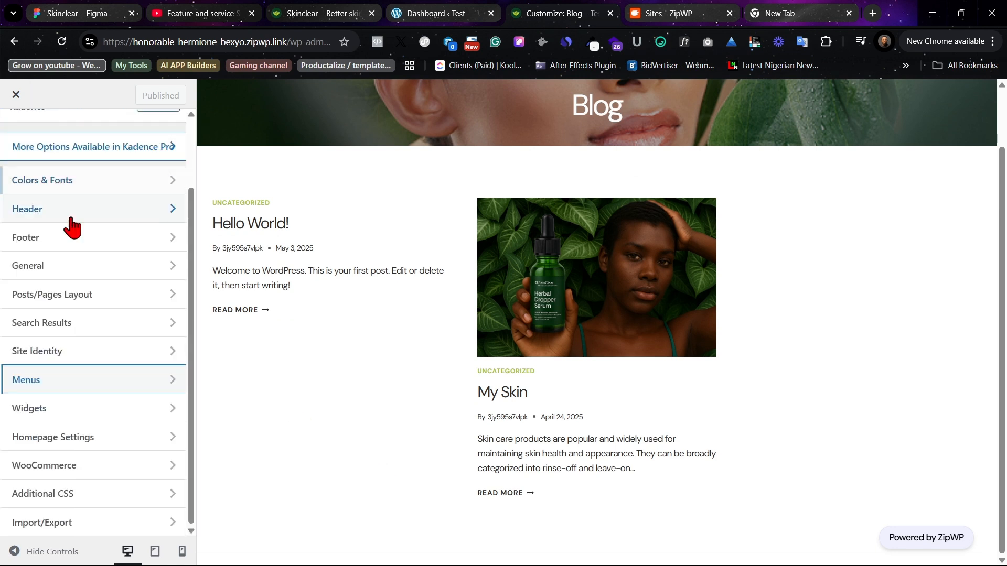
- Open the home page in the customizer preview and review its sections down to the newsletter form
scroll(324, 335, "up", 1)
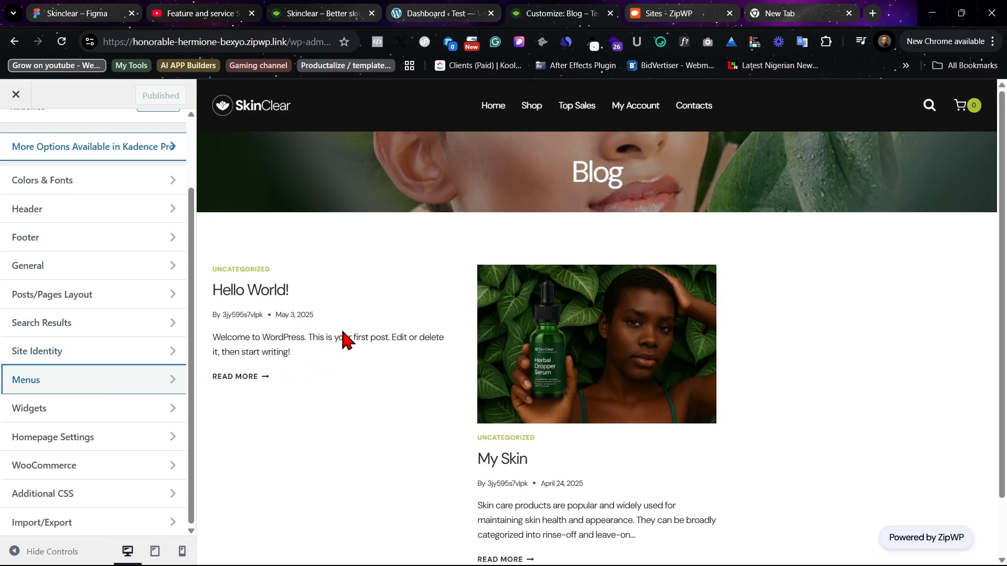
left_click(258, 112)
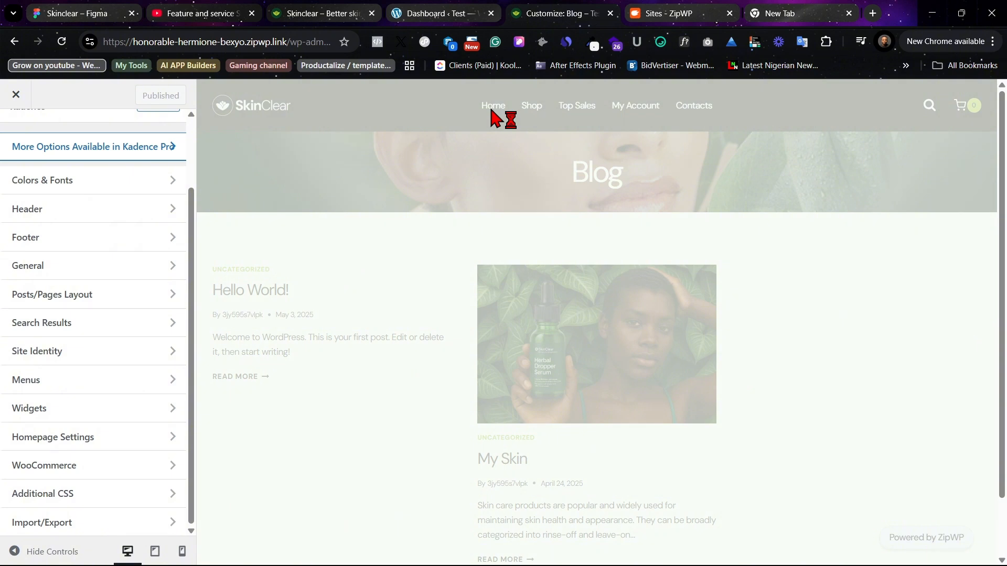
scroll(678, 266, "down", 7)
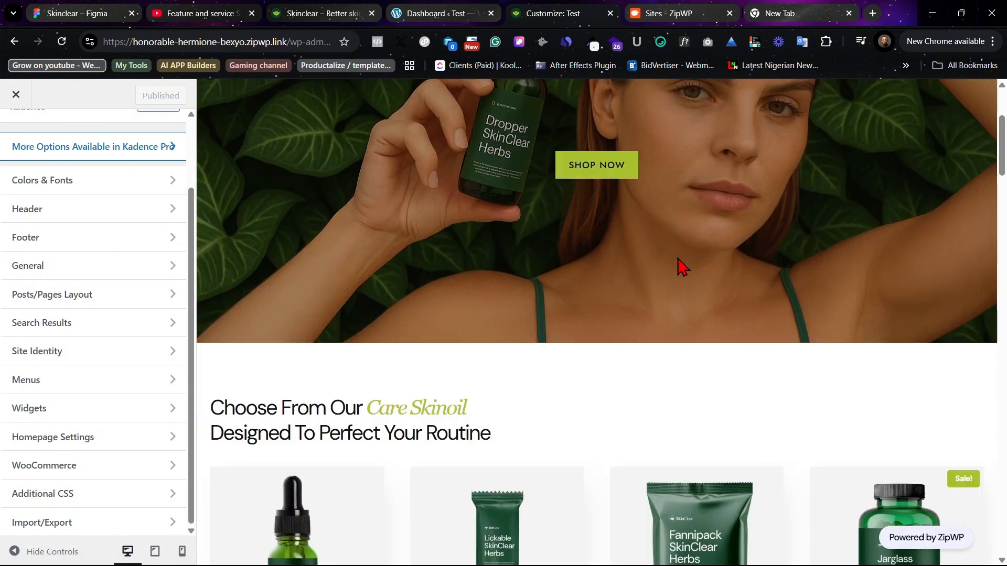
scroll(679, 266, "down", 15)
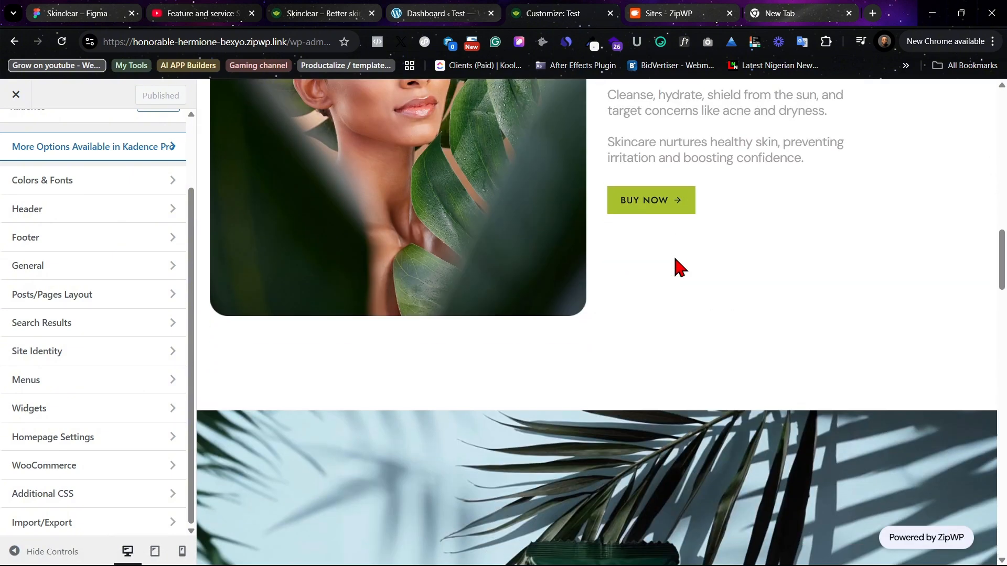
scroll(674, 258, "down", 15)
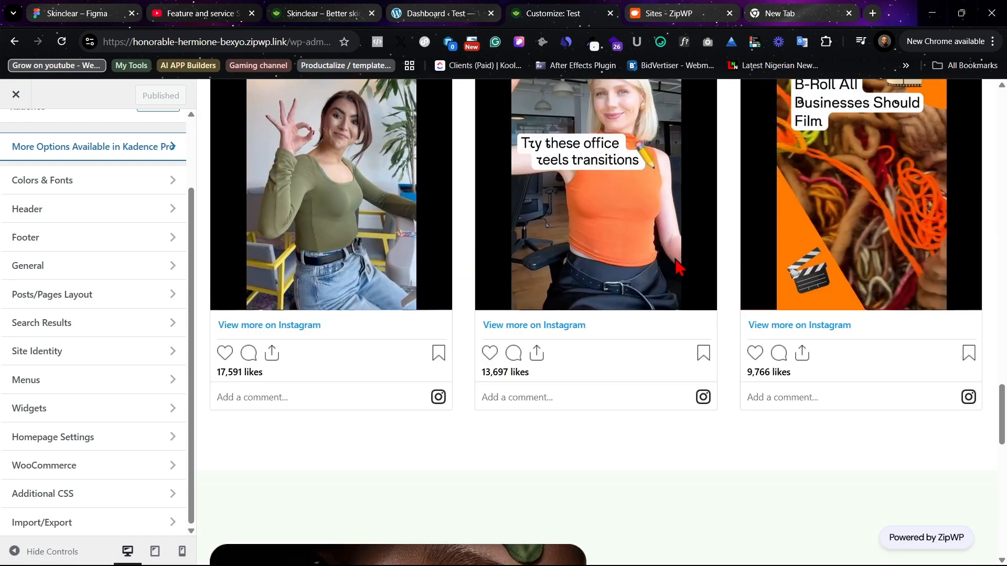
scroll(676, 267, "down", 9)
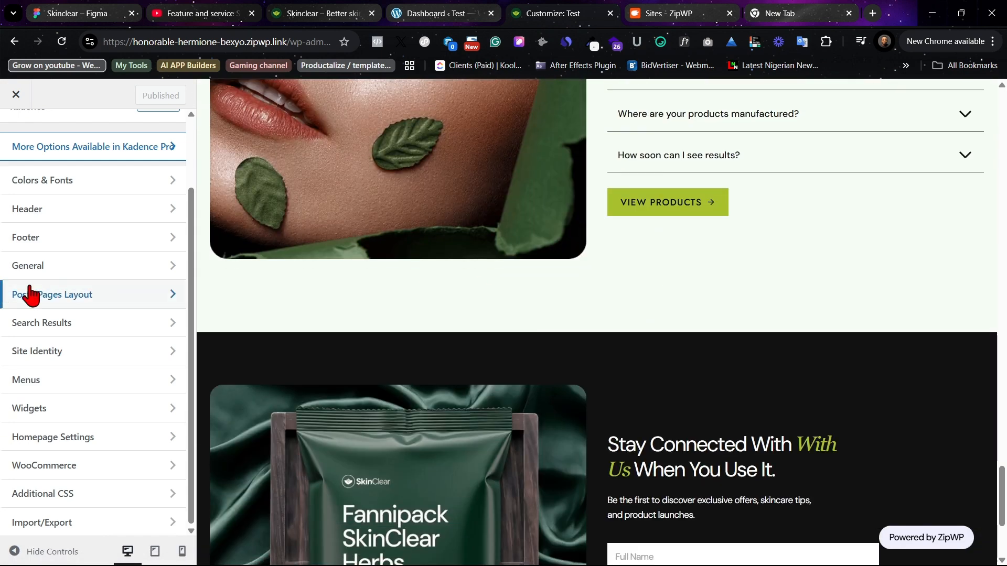
- Check the Widgets settings, leave them and open the WooCommerce settings
left_click(107, 410)
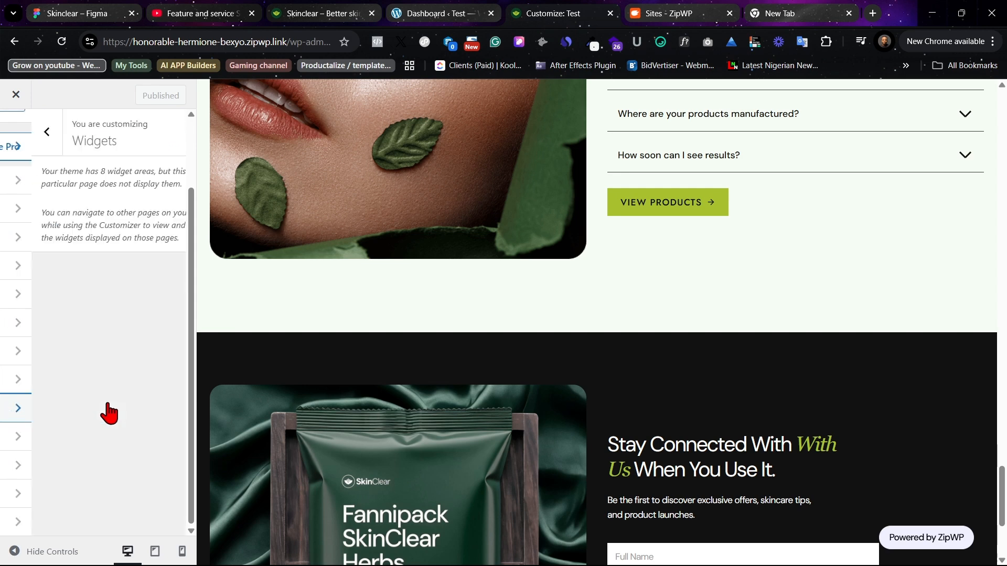
left_click(16, 141)
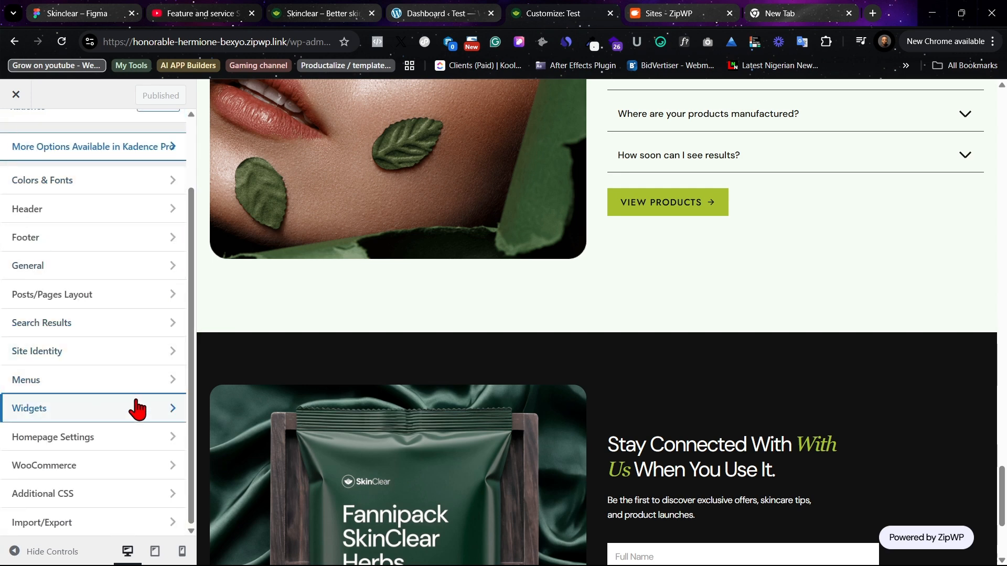
left_click(118, 470)
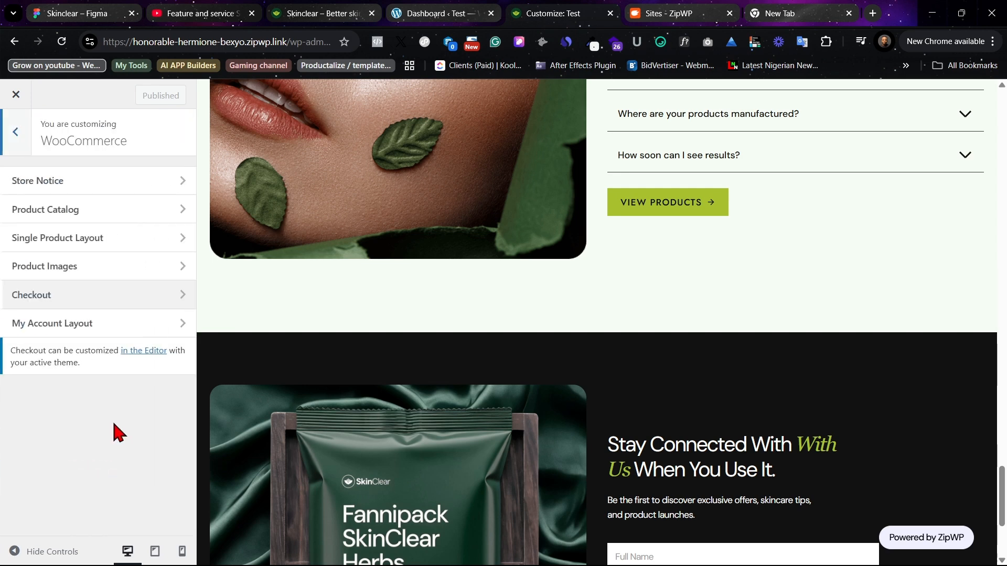
- Review the home page's product section and the Shop page in the preview, then return to the main customizer options
scroll(568, 279, "up", 20)
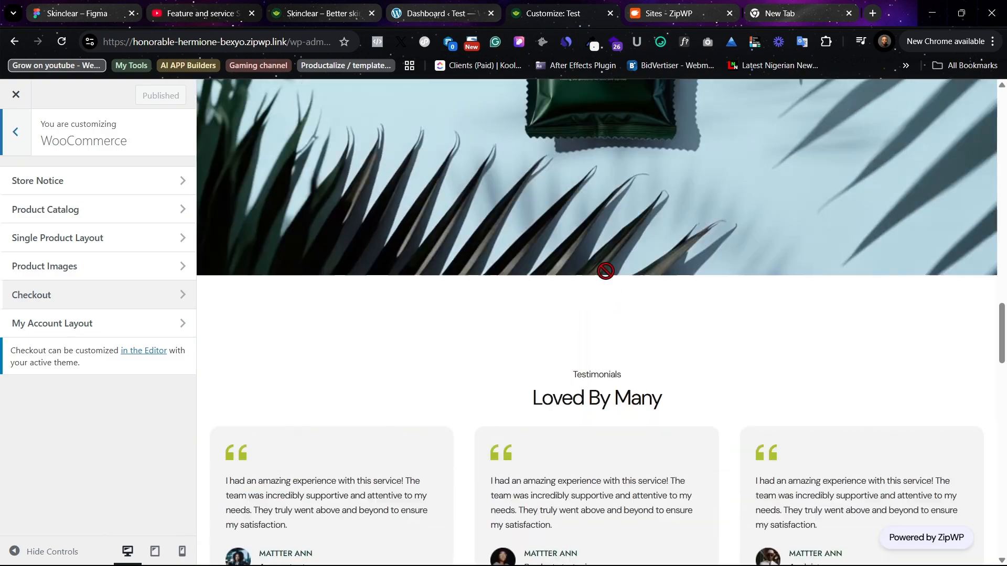
scroll(608, 272, "up", 20)
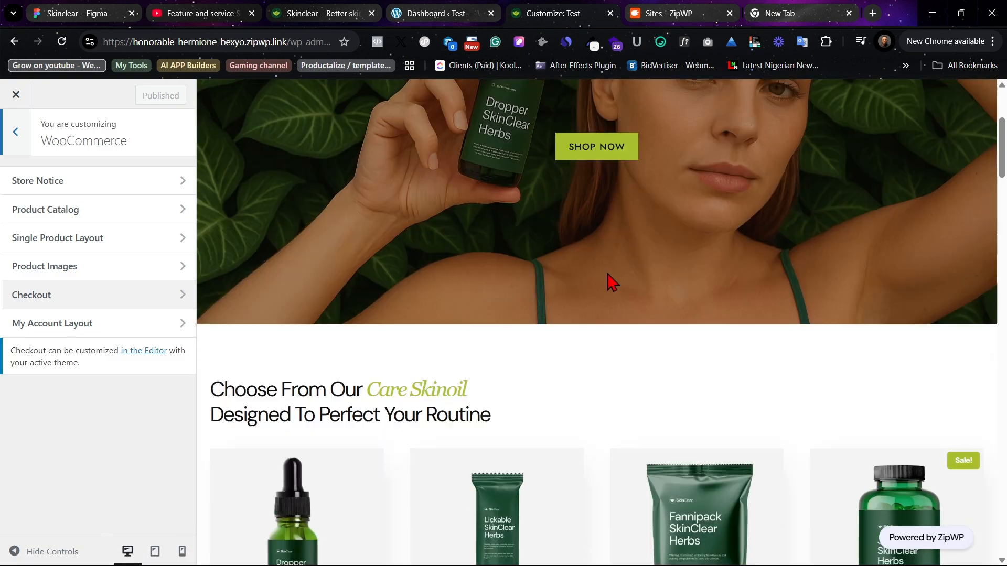
scroll(608, 280, "down", 8)
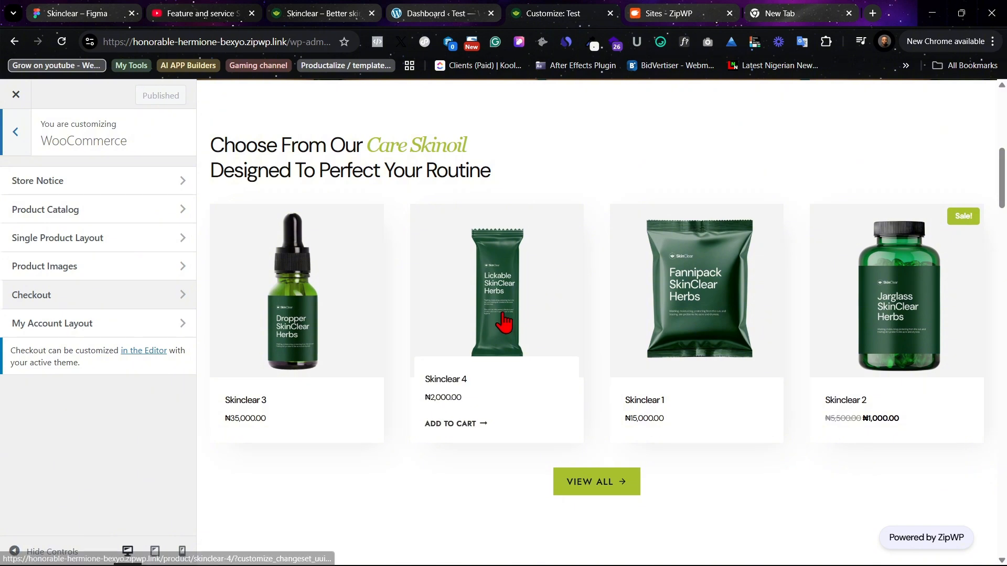
scroll(536, 321, "up", 8)
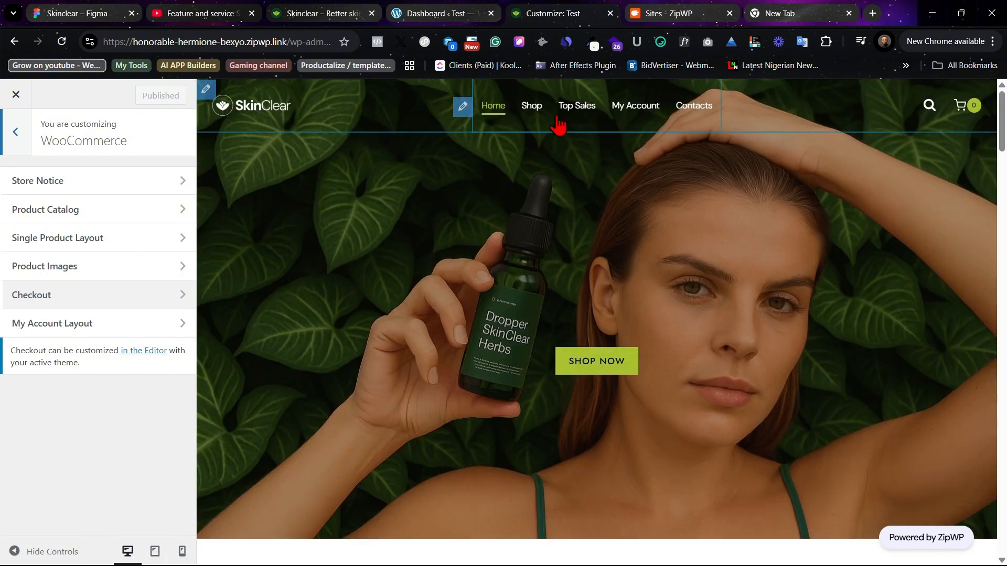
left_click(532, 107)
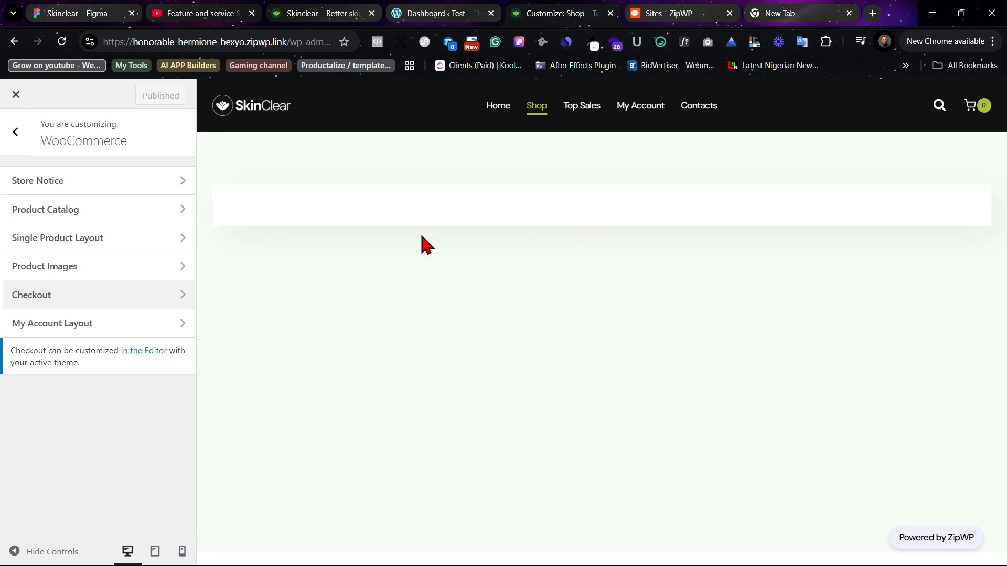
left_click(24, 141)
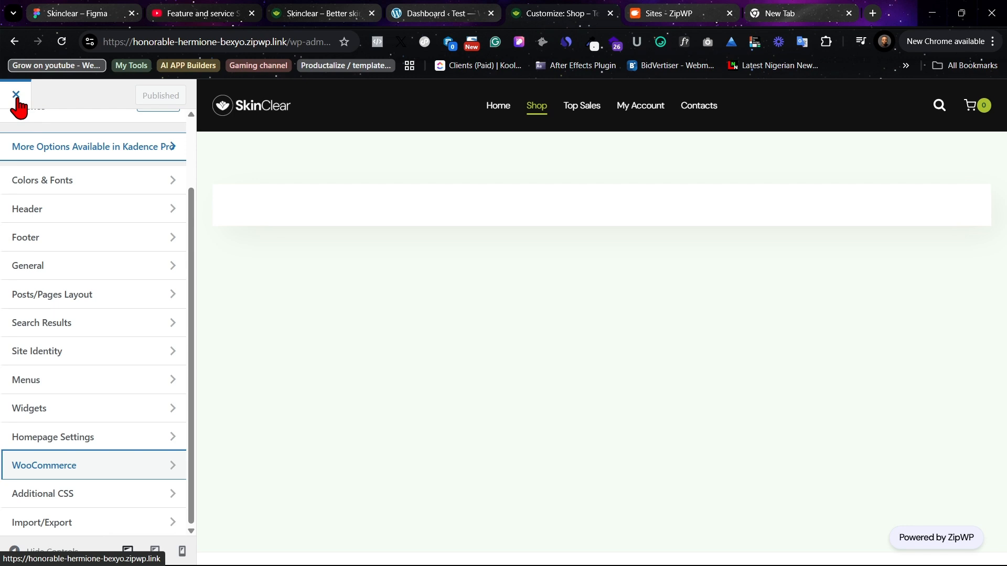
scroll(79, 362, "up", 2)
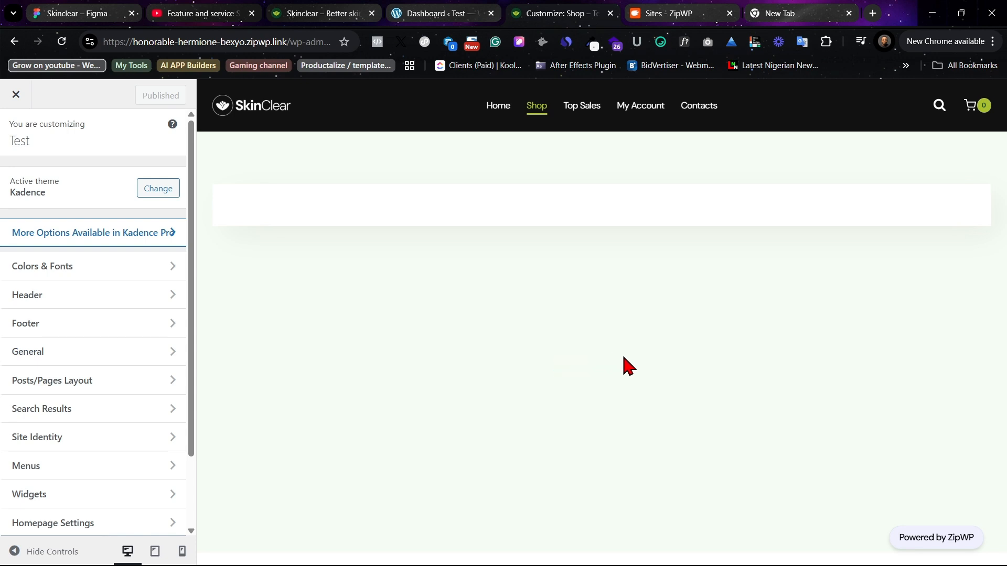
- Close the customizer and review the live home page's sections, including the products, Instagram feed, FAQ and newsletter form
left_click(16, 94)
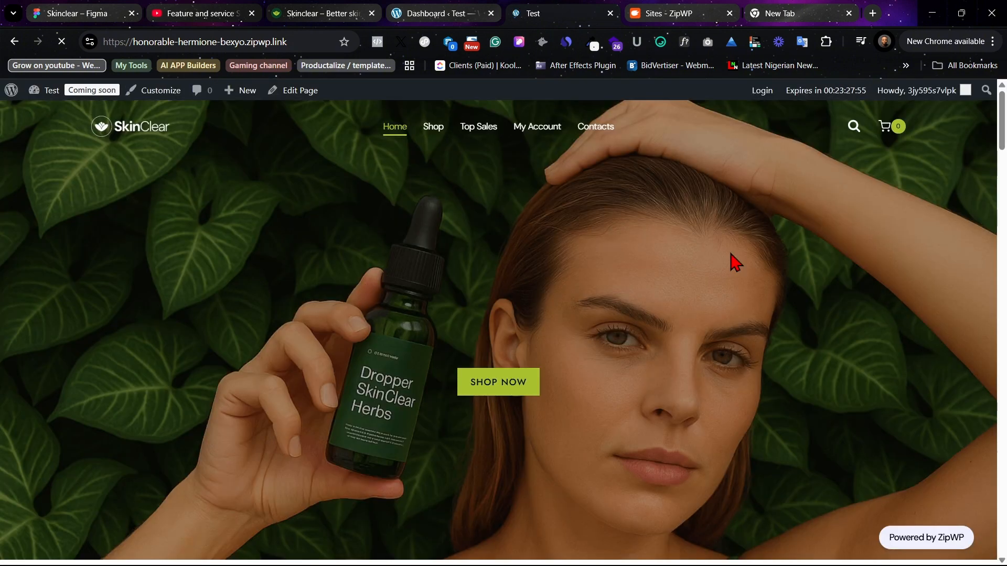
scroll(745, 251, "down", 10)
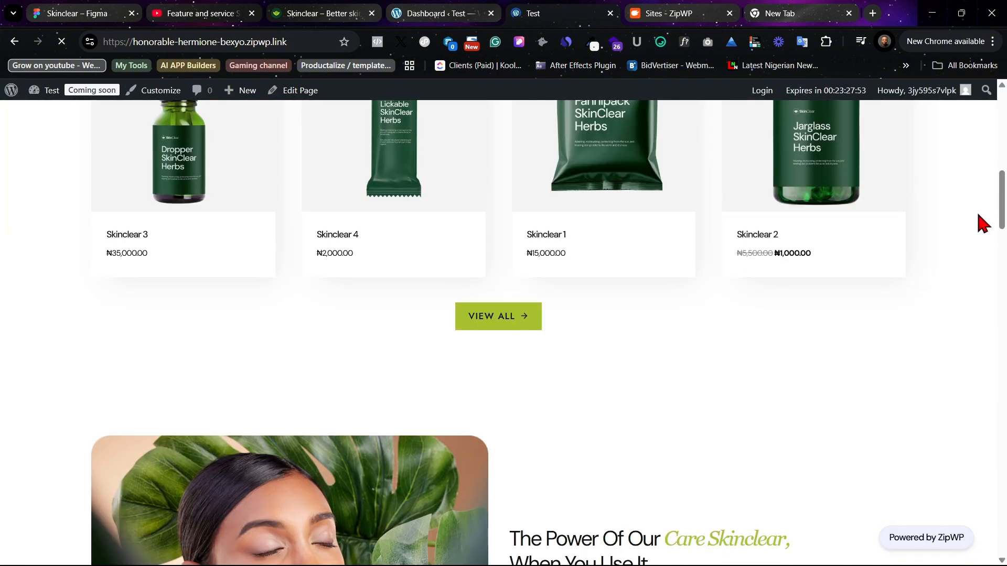
left_click_drag(1002, 201, 981, 559)
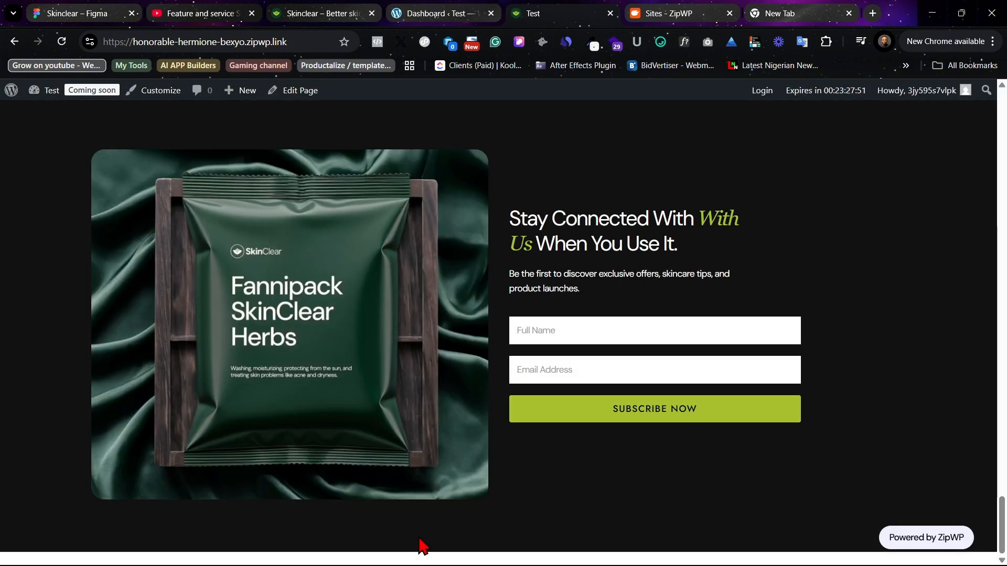
scroll(472, 490, "up", 15)
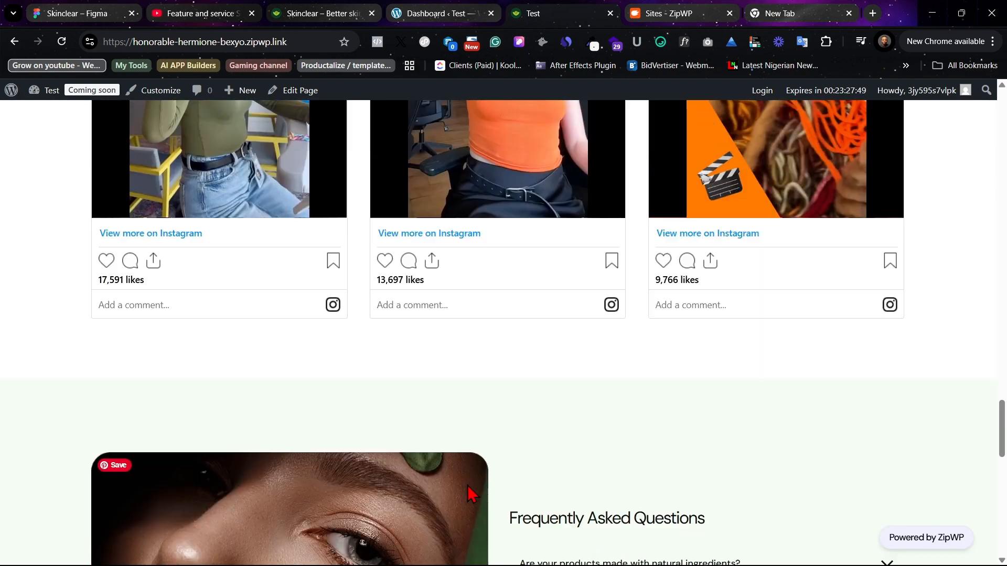
scroll(472, 491, "up", 8)
scroll(474, 490, "down", 20)
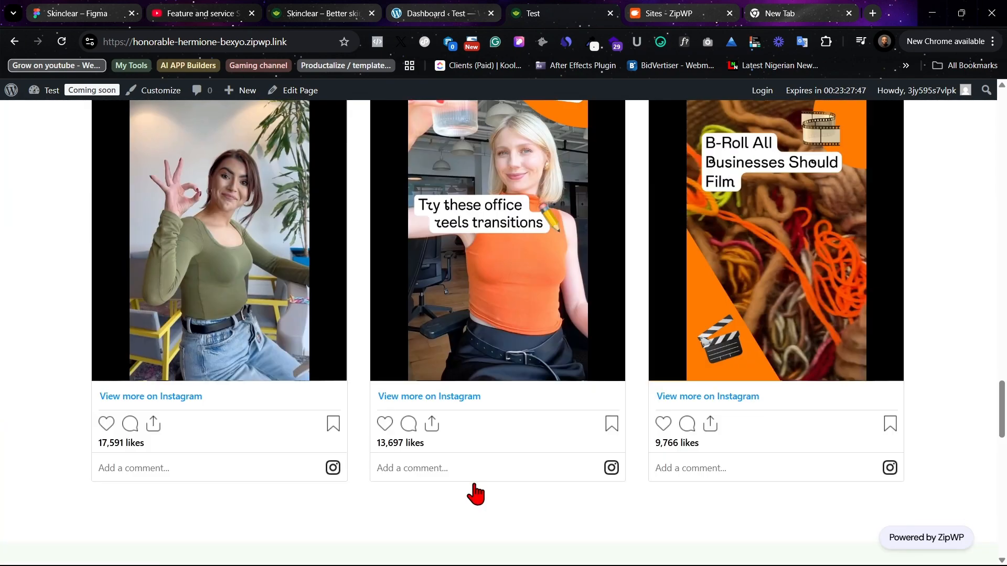
scroll(478, 493, "down", 6)
scroll(478, 457, "up", 9)
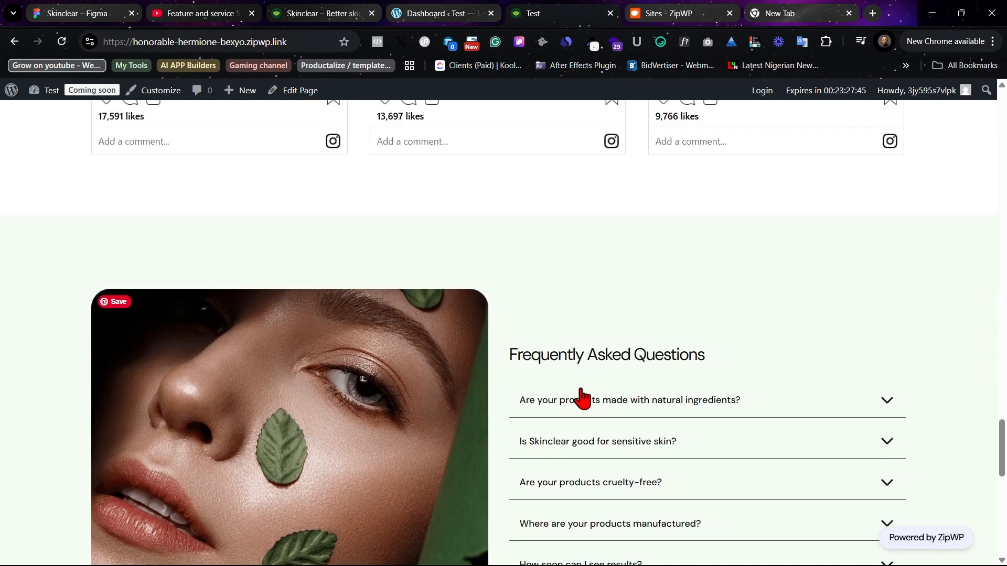
- Compare the test site's home page with the original Skinclear site
left_click(332, 9)
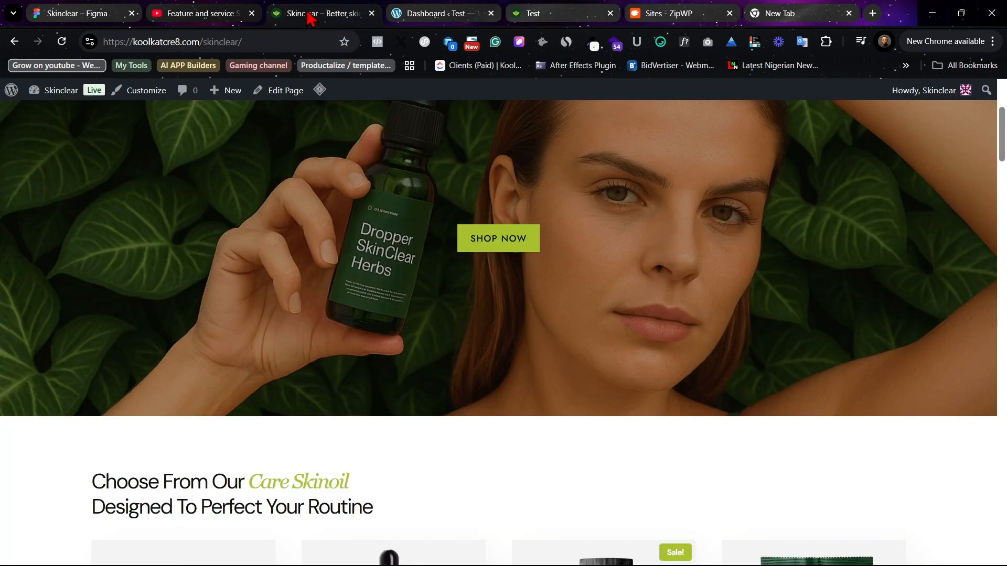
left_click(526, 11)
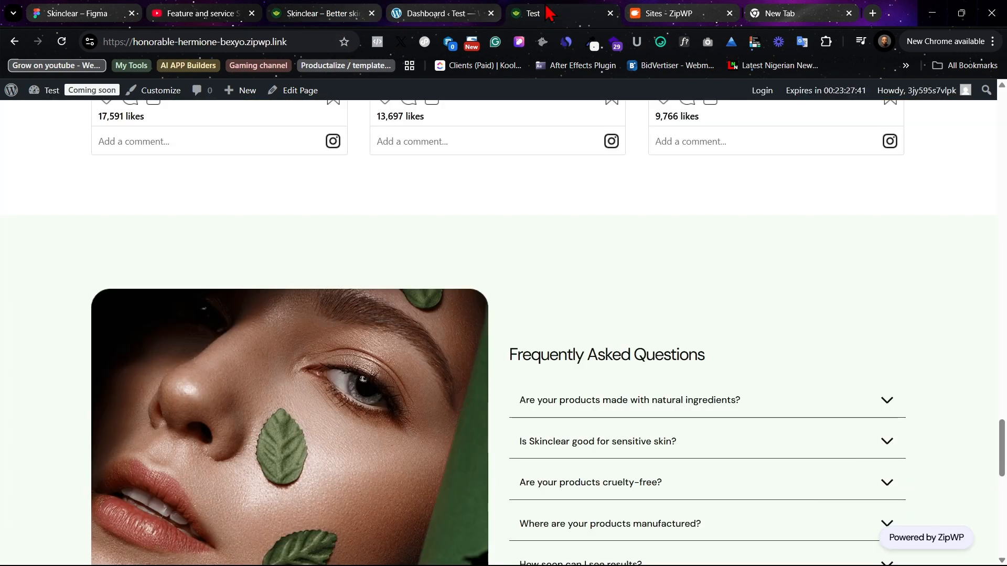
scroll(608, 339, "up", 10)
scroll(612, 341, "up", 20)
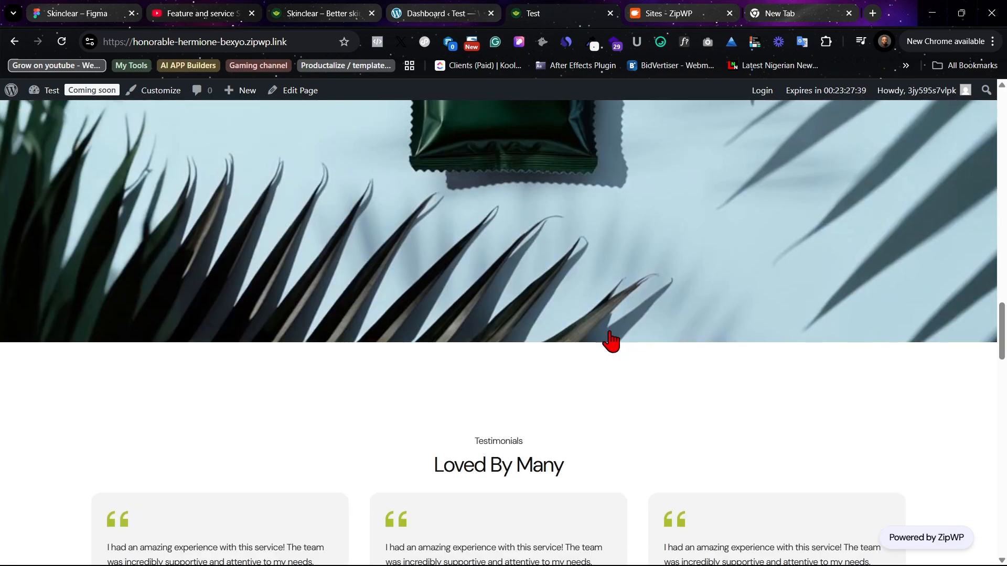
scroll(613, 293, "up", 10)
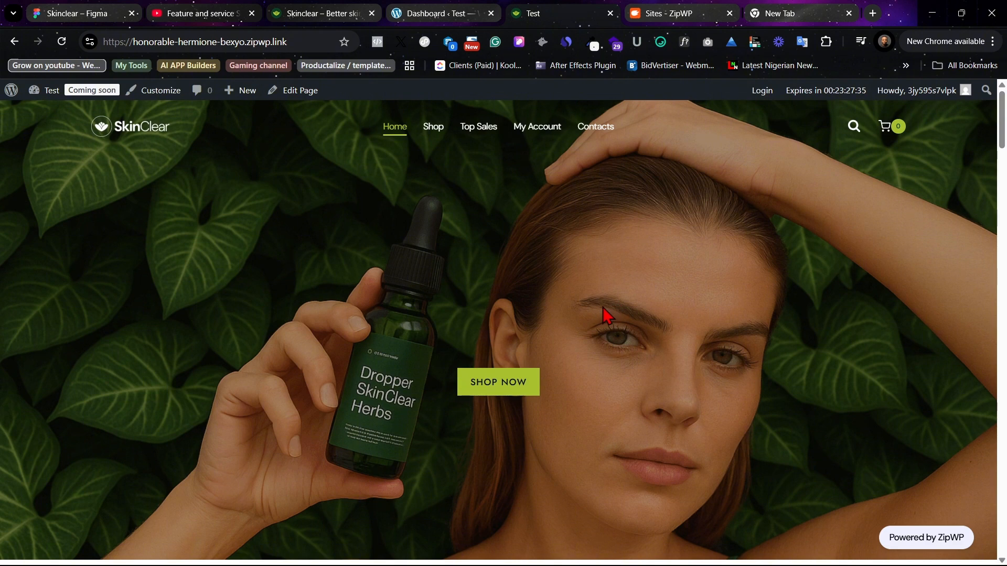
left_click(318, 10)
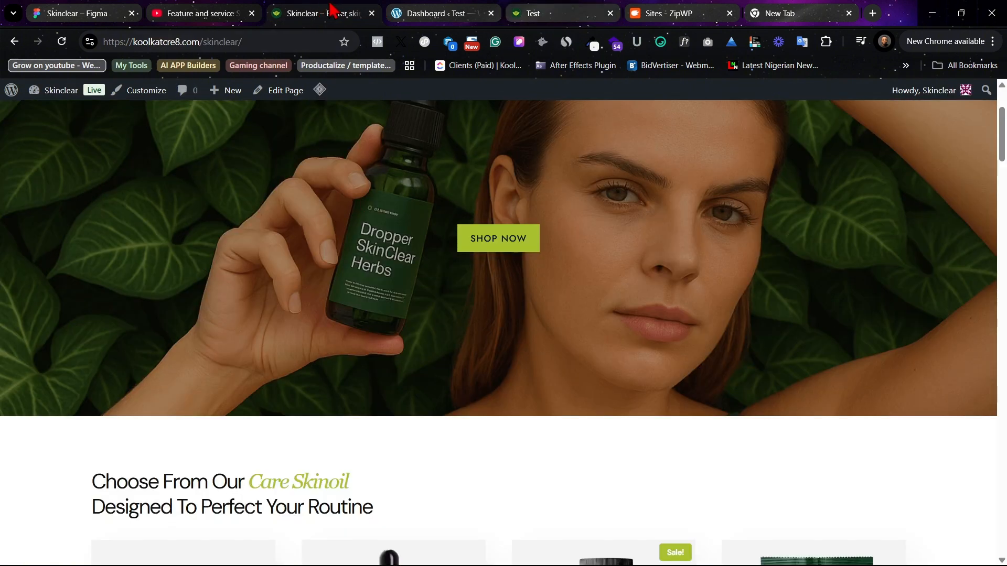
left_click(532, 13)
- Go to the test site's WordPress dashboard and open the Widgets screen in a new browser tab
mouse_move(60, 94)
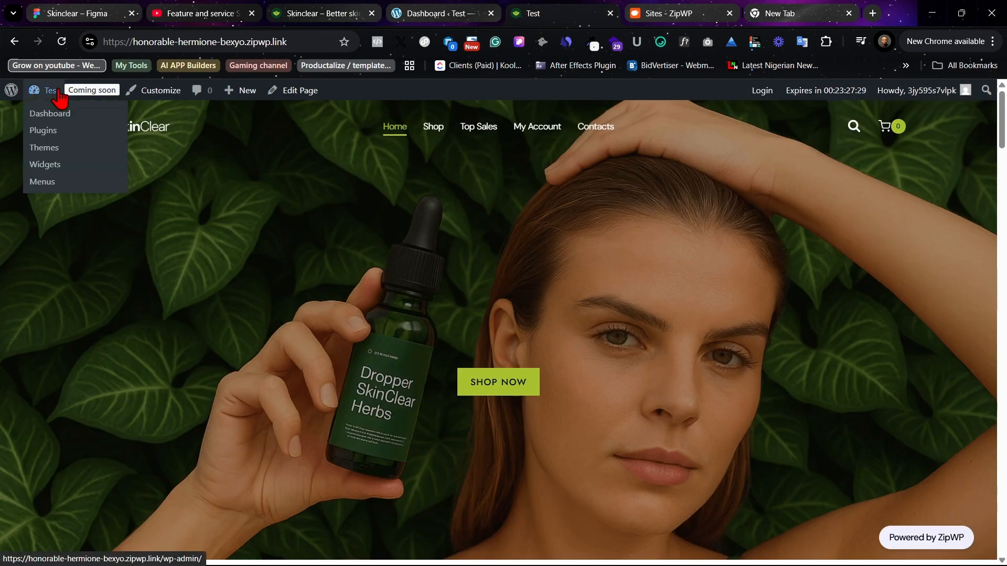
left_click(52, 120)
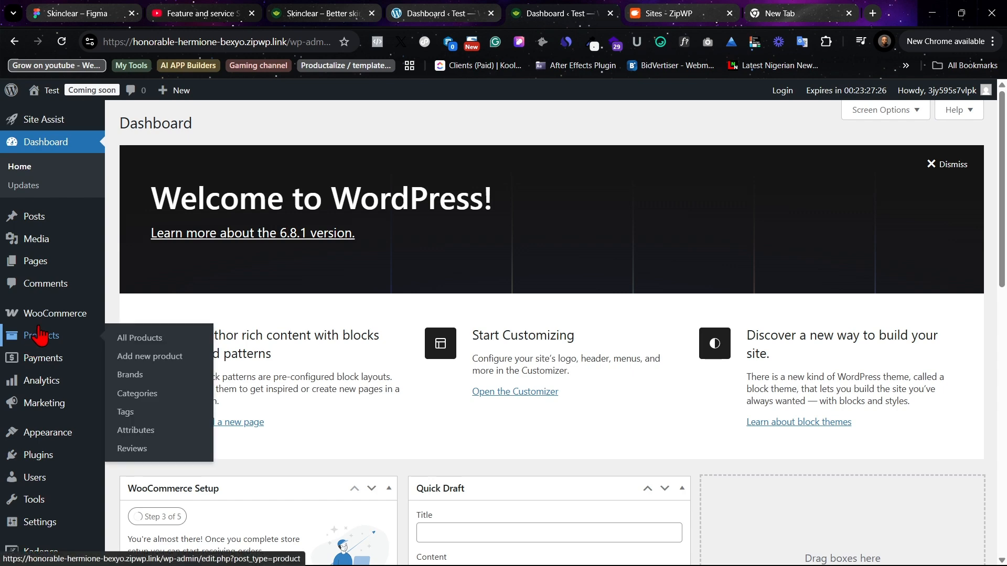
scroll(43, 331, "down", 3)
mouse_move(58, 418)
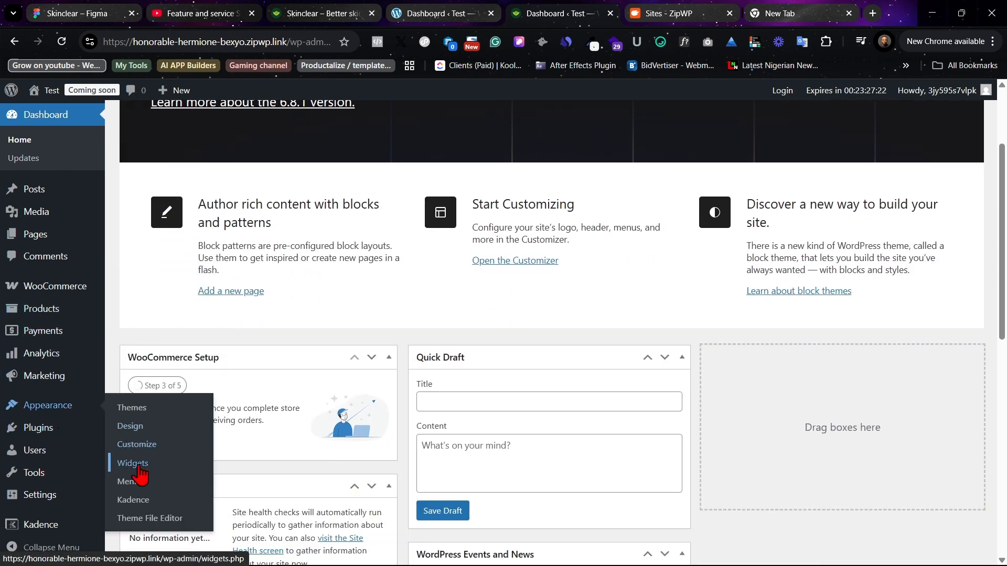
right_click(140, 466)
left_click(218, 286)
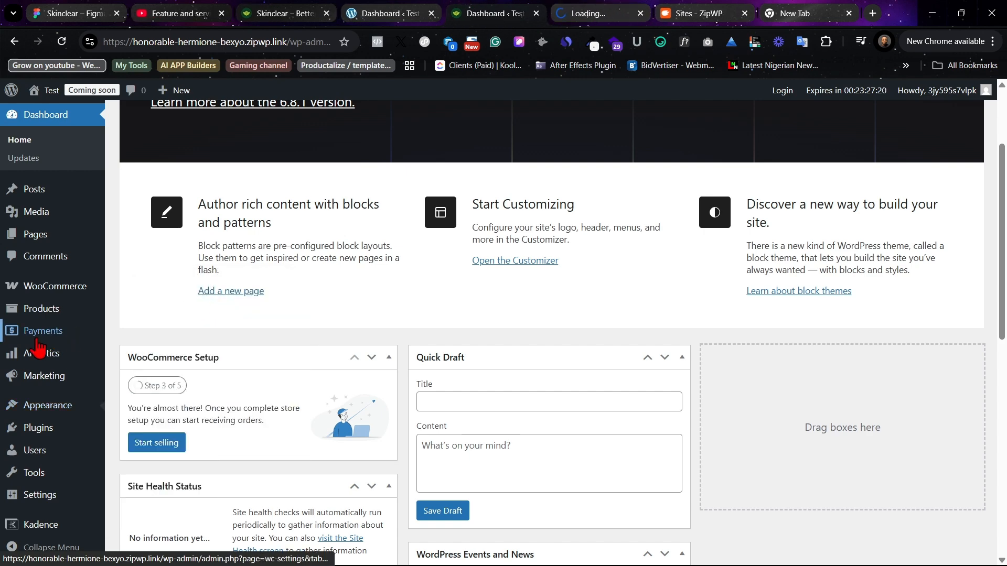
- Open the list of all pages and examine it for duplicate entries
scroll(37, 341, "up", 1)
left_click(49, 264)
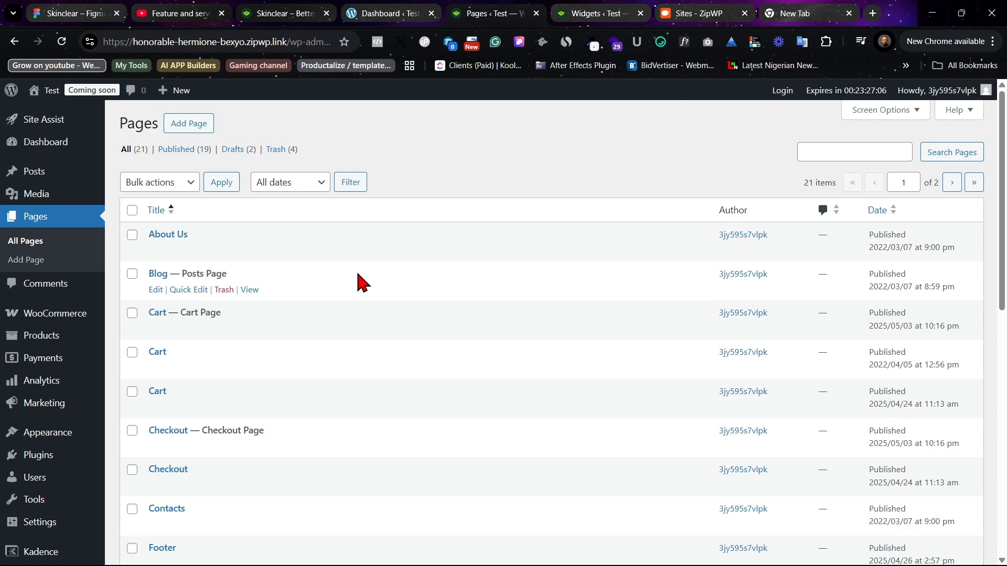
scroll(367, 283, "down", 9)
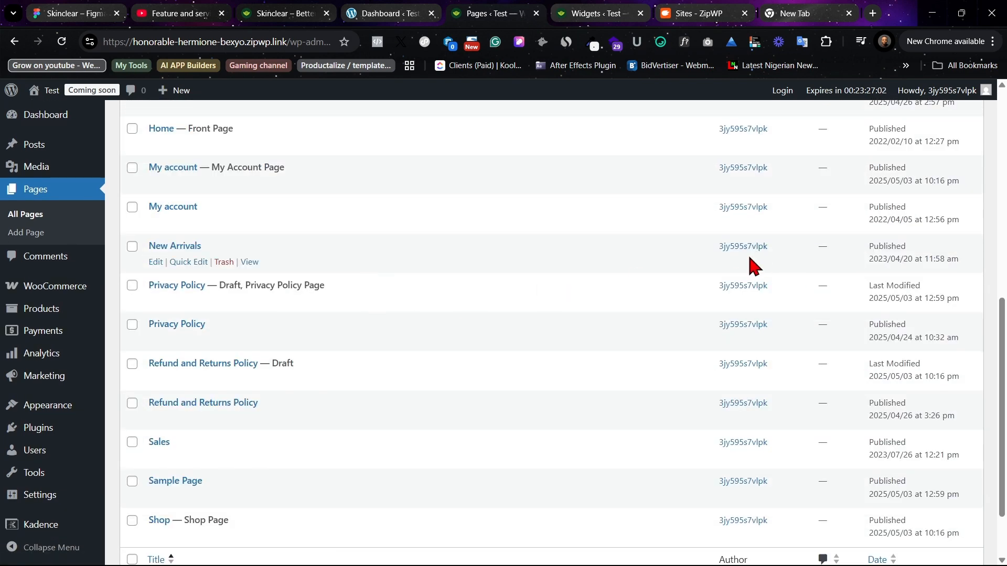
scroll(216, 322, "up", 10)
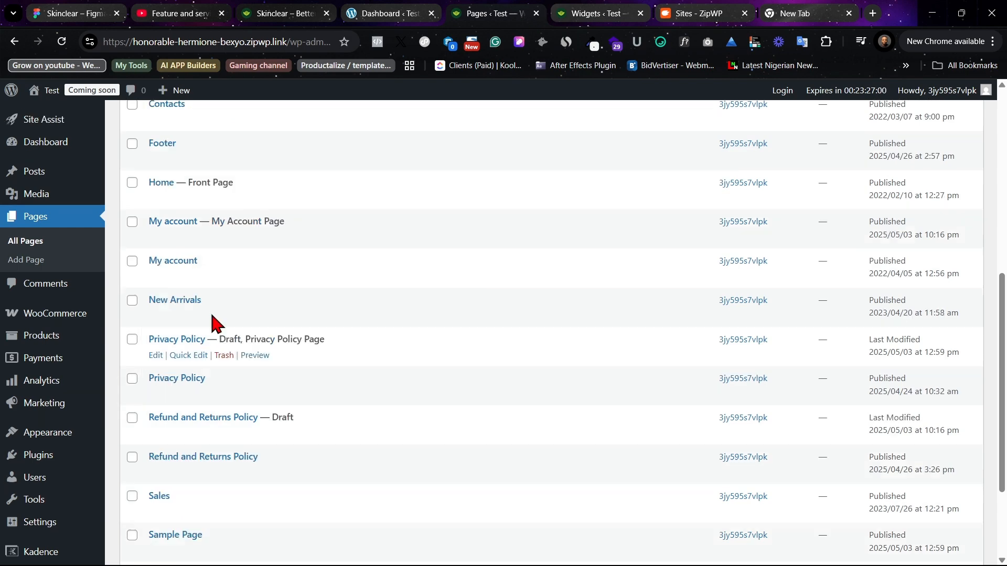
scroll(344, 364, "down", 4)
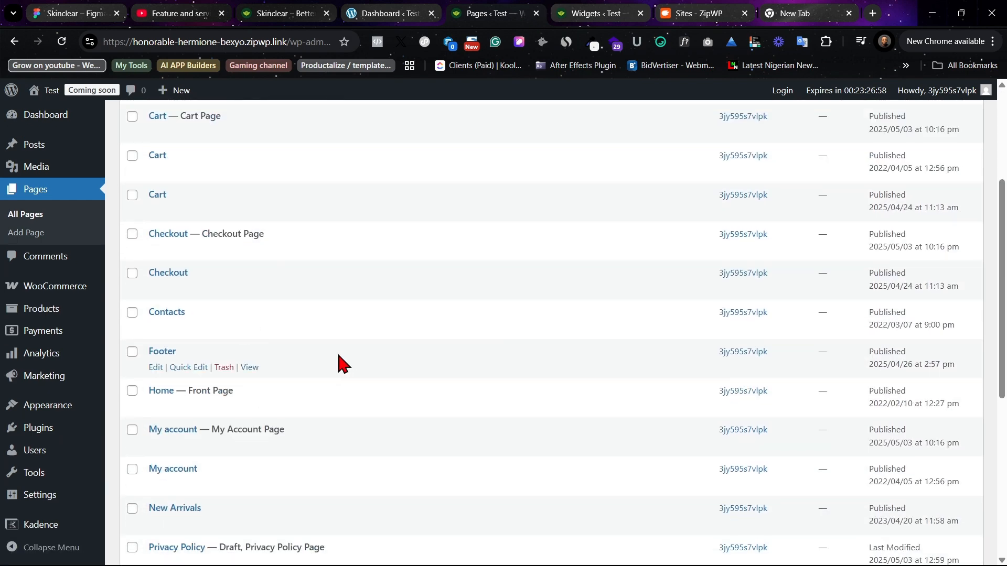
scroll(343, 364, "down", 1)
scroll(344, 363, "up", 3)
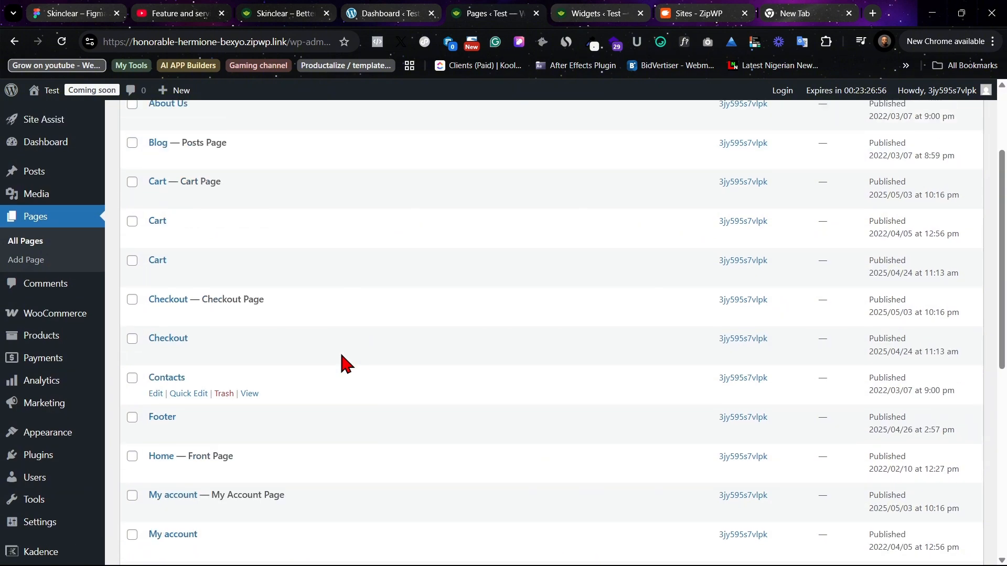
scroll(341, 361, "up", 1)
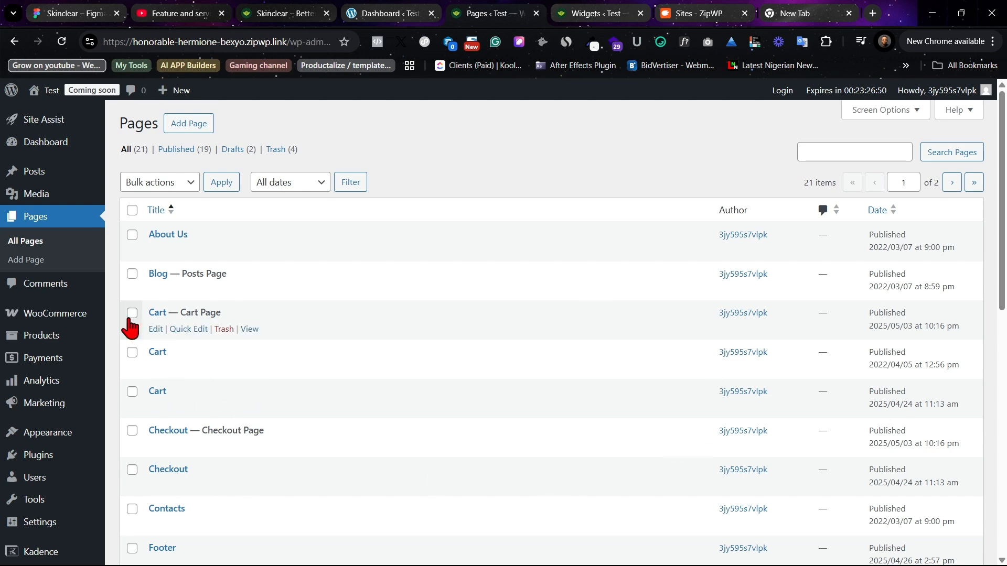
- Move the two Cart pages and the Checkout page that have no assigned page label to the trash
left_click(132, 352)
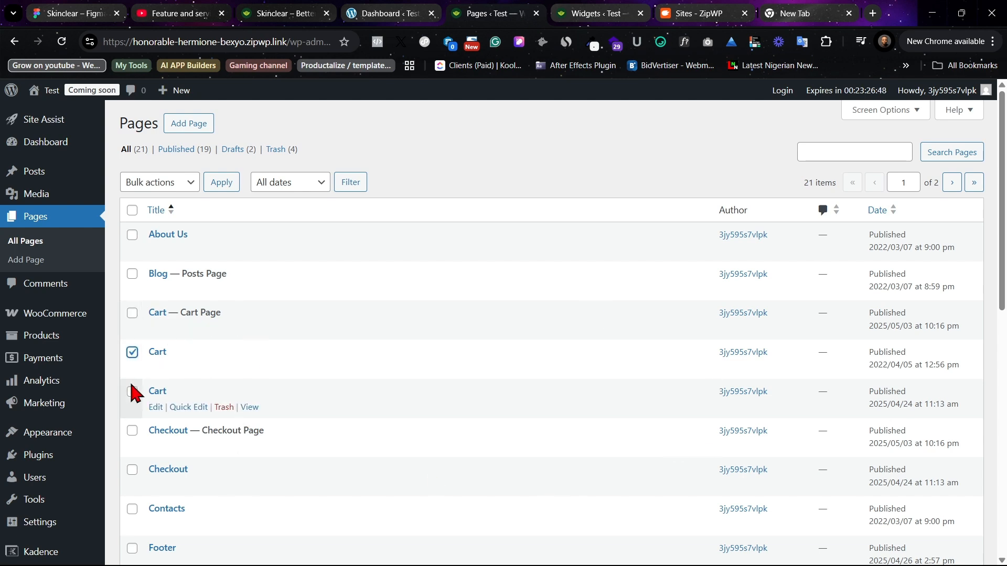
left_click(225, 409)
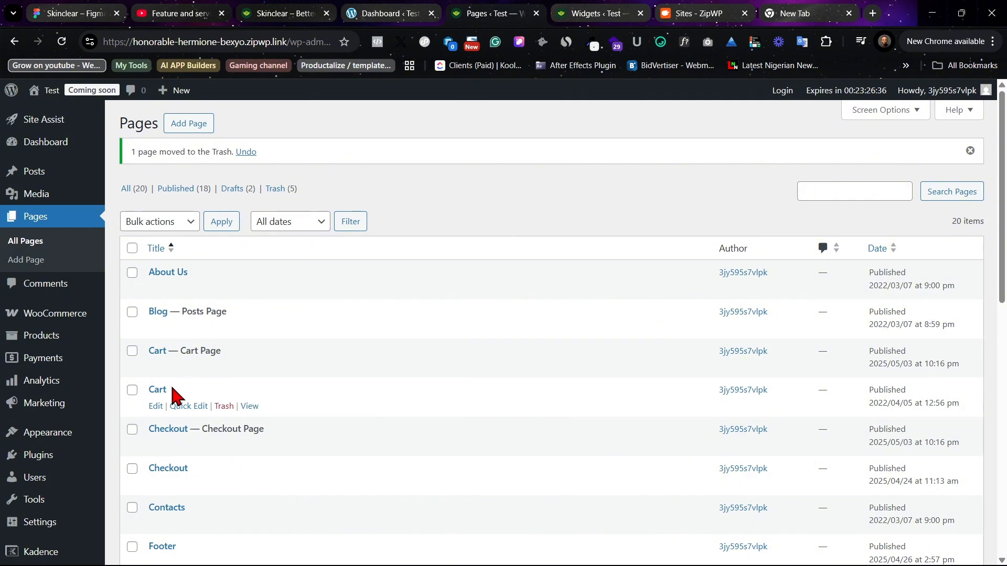
left_click(224, 407)
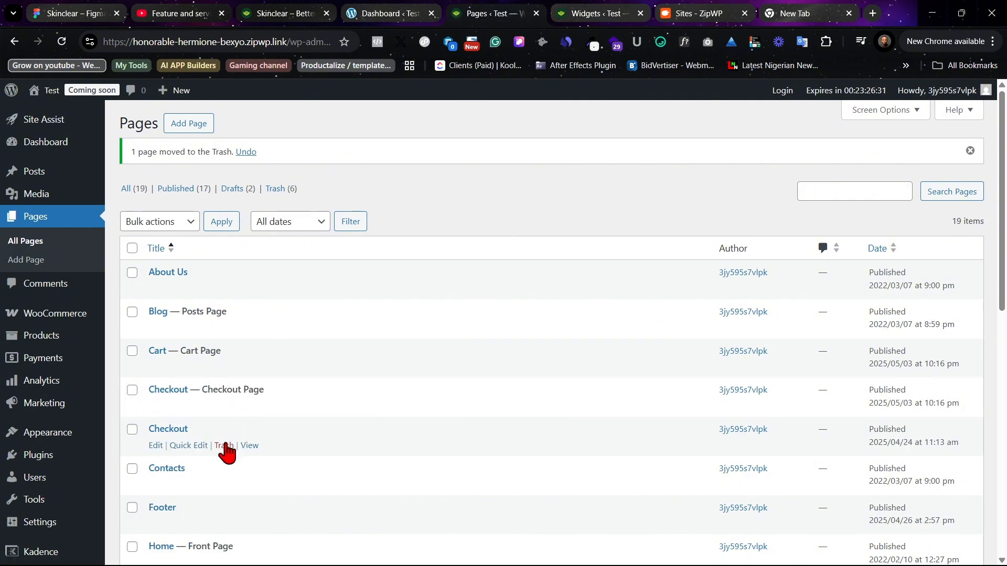
left_click(224, 446)
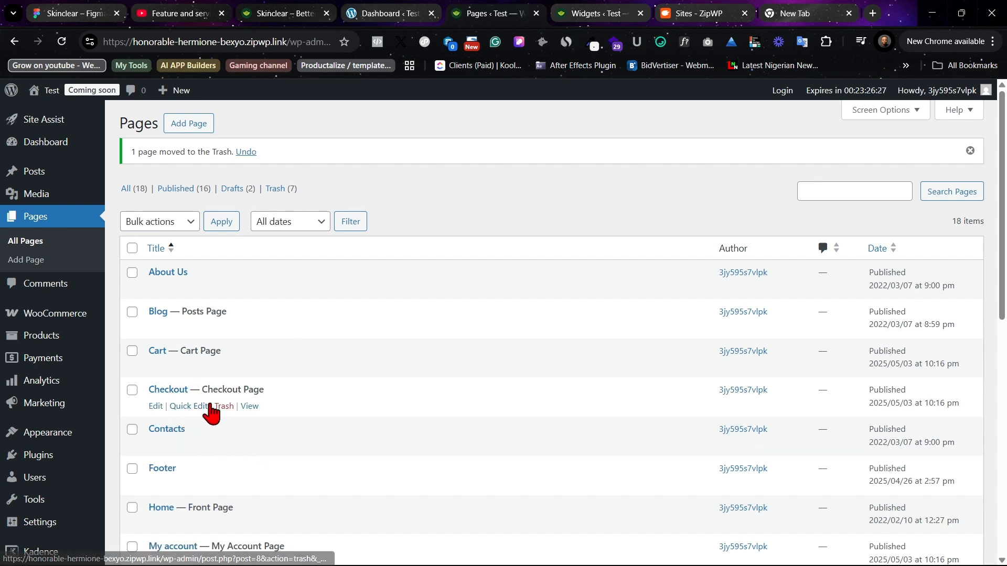
- Move the published duplicate of the Privacy Policy page to the trash
scroll(253, 432, "down", 3)
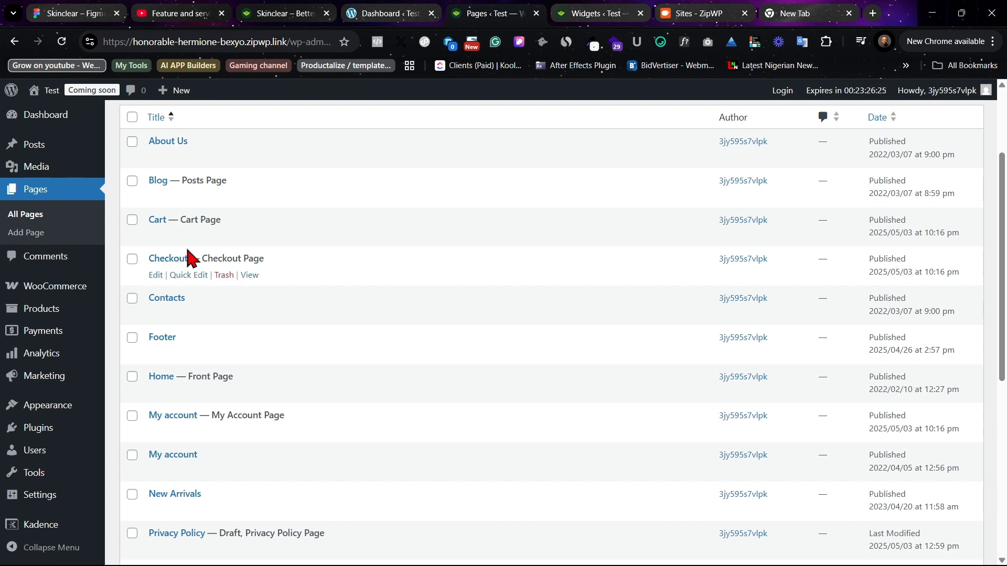
scroll(283, 464, "down", 1)
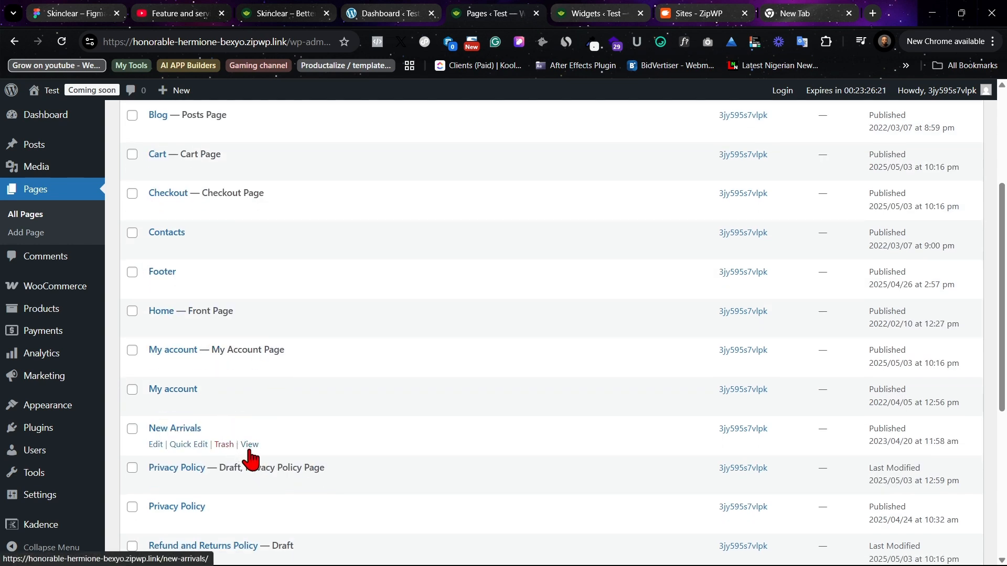
scroll(307, 415, "down", 5)
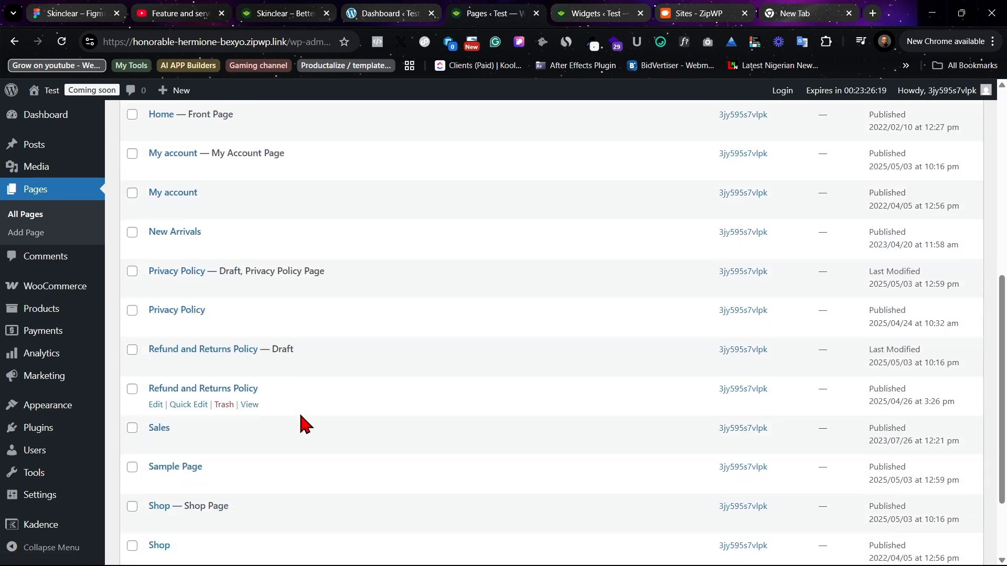
scroll(303, 422, "up", 5)
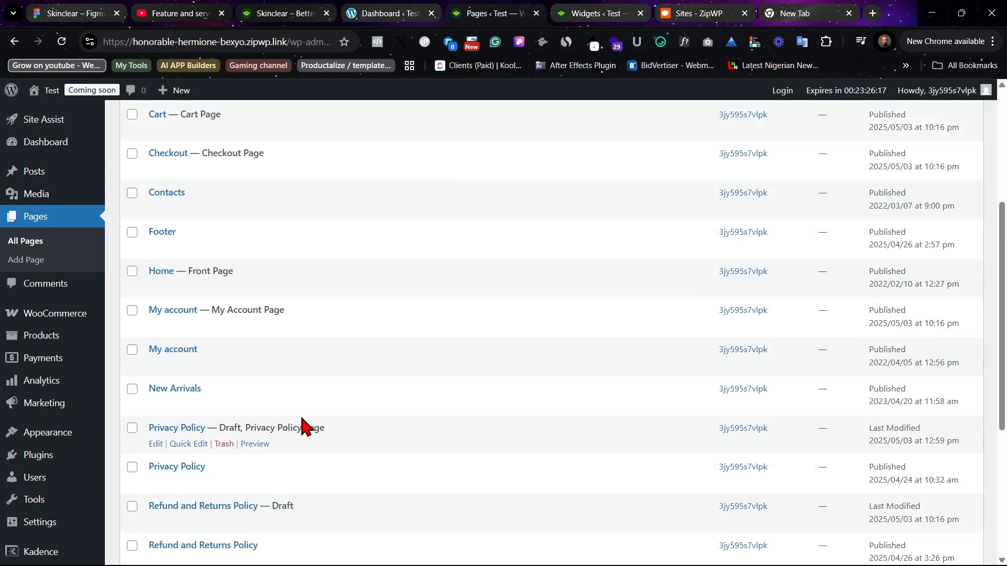
scroll(275, 341, "down", 1)
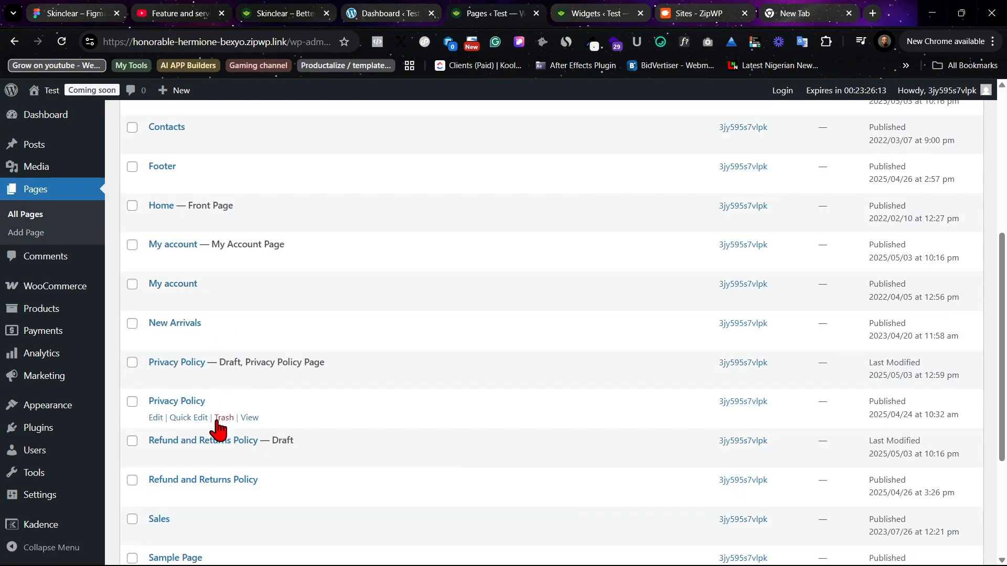
left_click(221, 418)
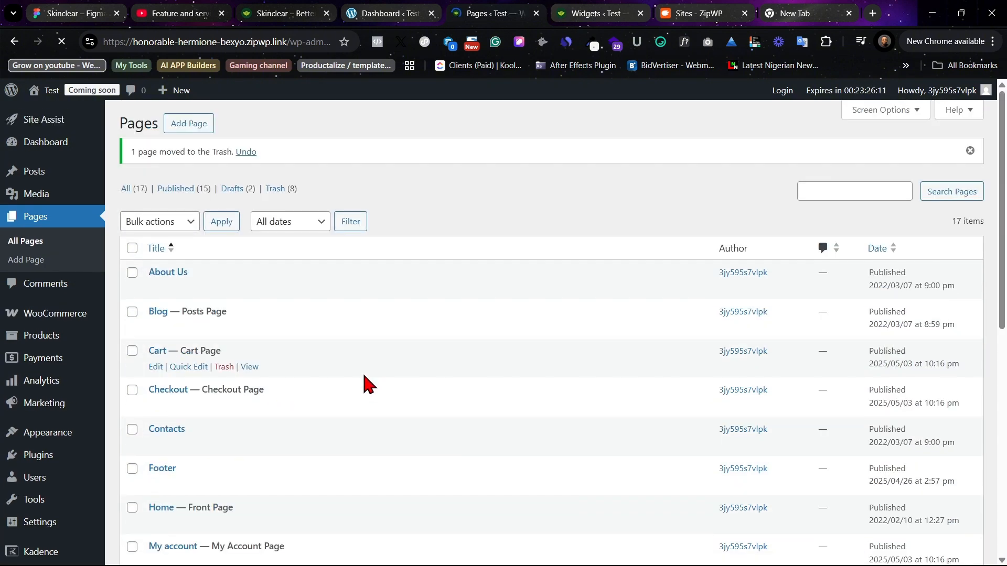
- Move the Refund and Returns Policy draft and the Shop entry labelled Shop Page to the trash
scroll(367, 386, "down", 5)
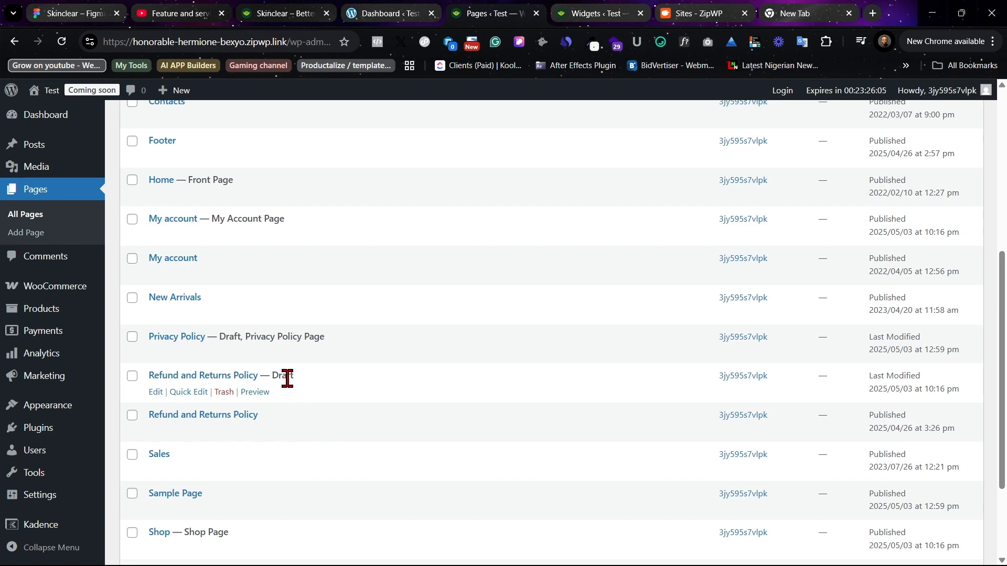
left_click(224, 393)
scroll(331, 386, "down", 6)
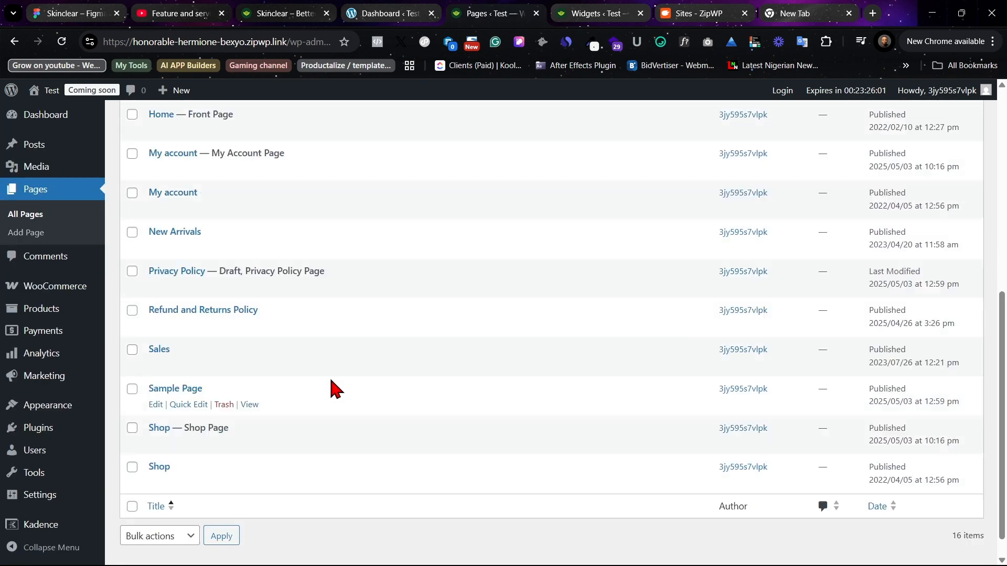
scroll(167, 402, "down", 1)
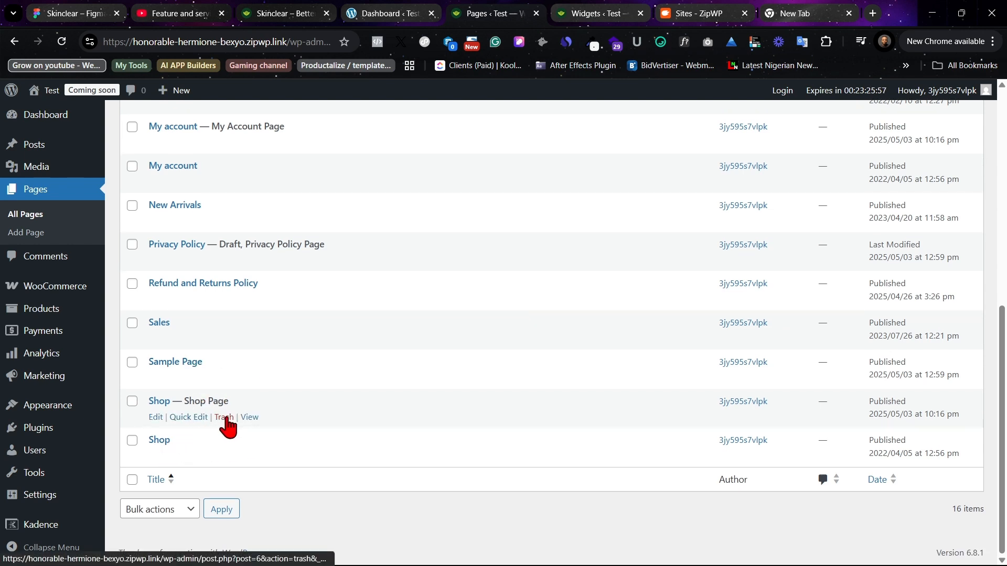
left_click(224, 416)
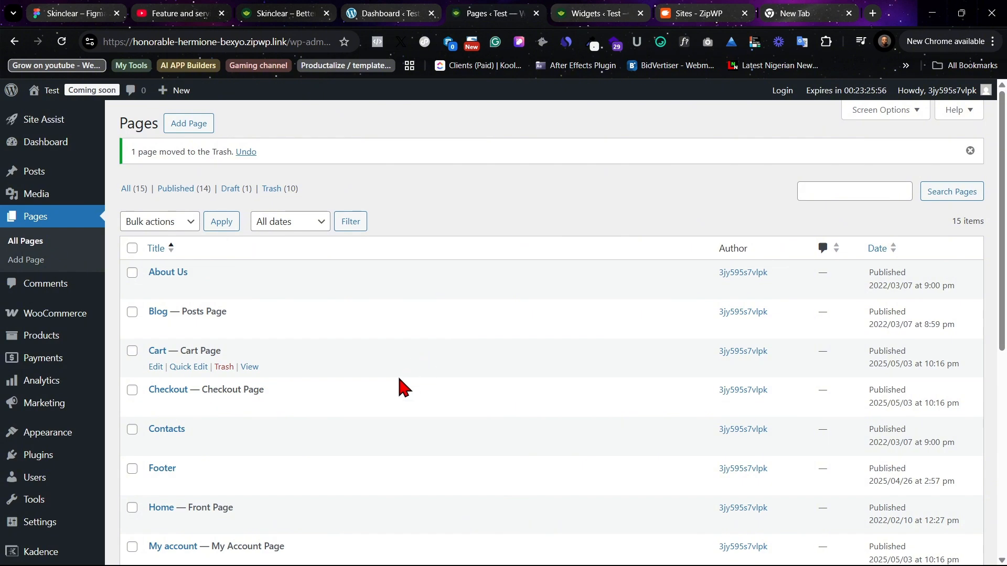
- Move the Sample Page to the trash
scroll(404, 372, "down", 7)
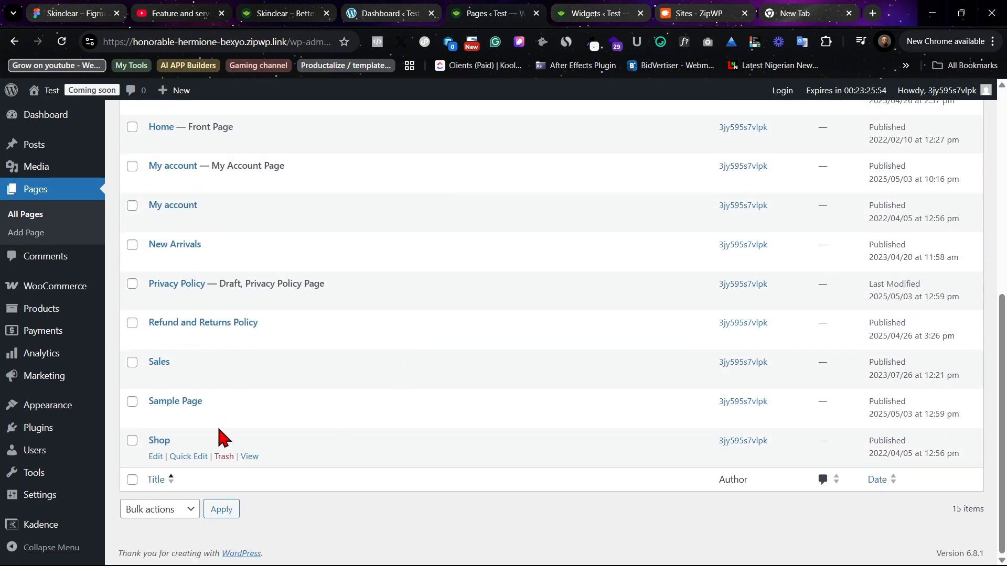
left_click(225, 417)
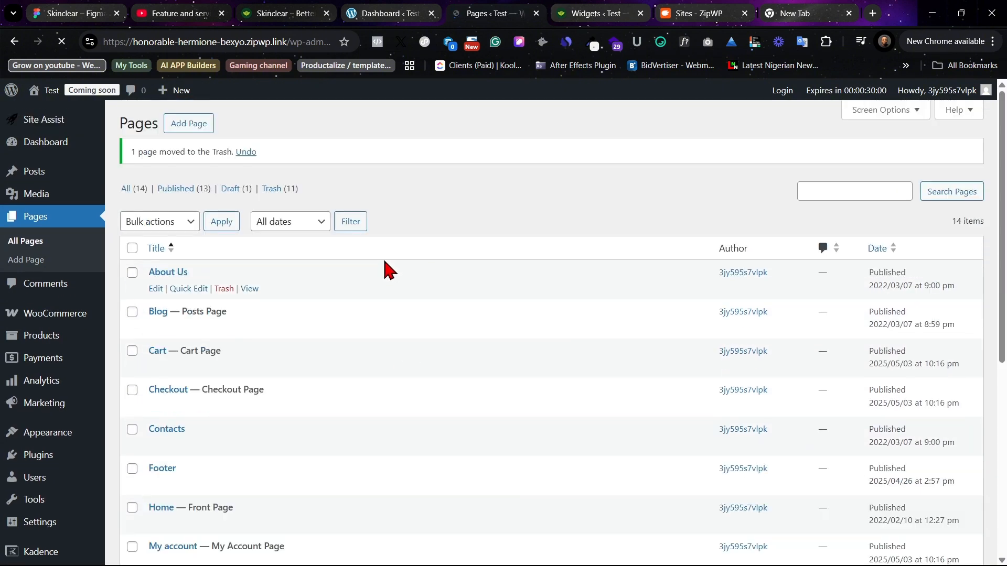
- Open the Footer page in the block editor in a separate tab and dismiss the editor's welcome guide
scroll(301, 315, "down", 3)
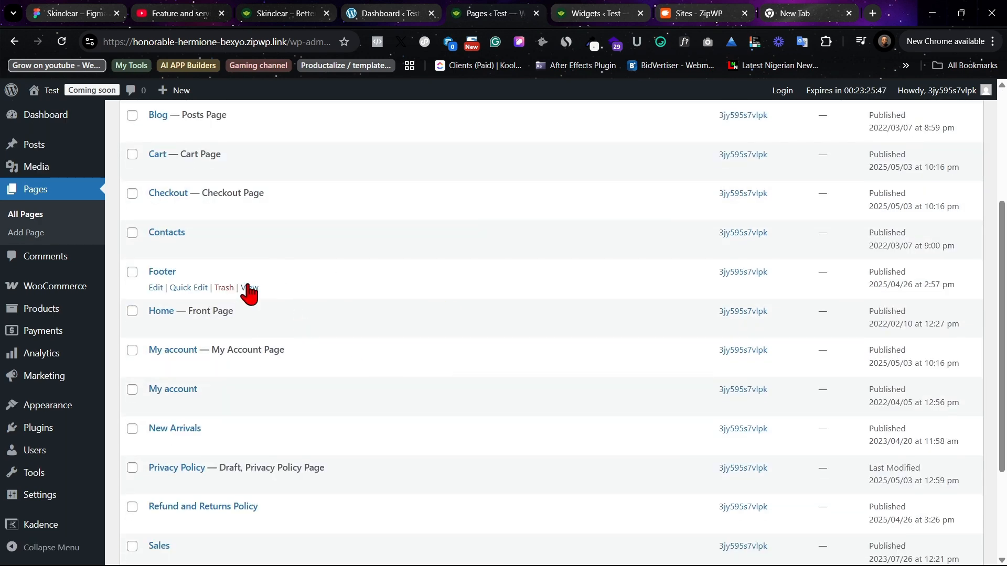
right_click(250, 292)
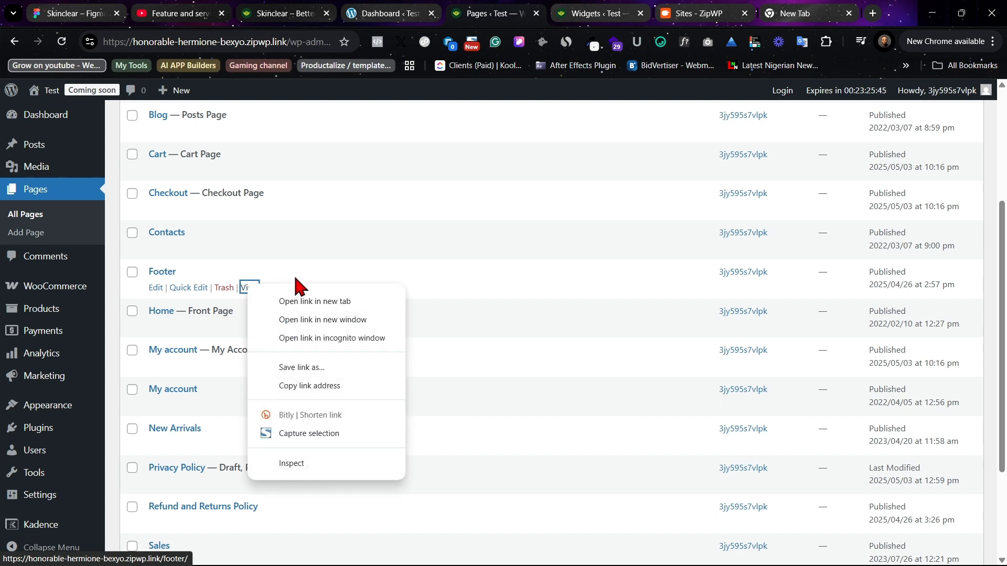
left_click(301, 299)
left_click(622, 10)
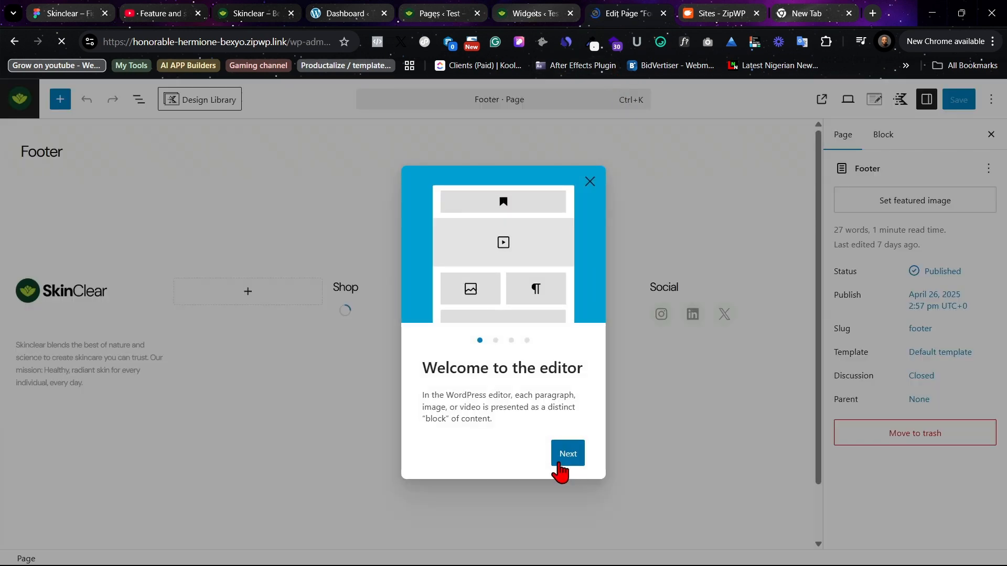
left_click(569, 465)
left_click(570, 465)
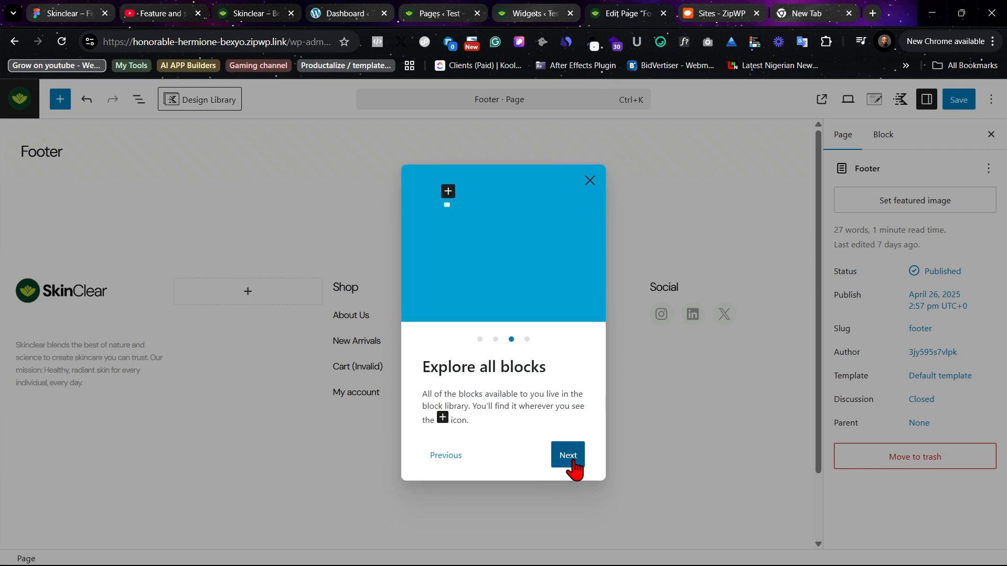
left_click(573, 467)
left_click(574, 465)
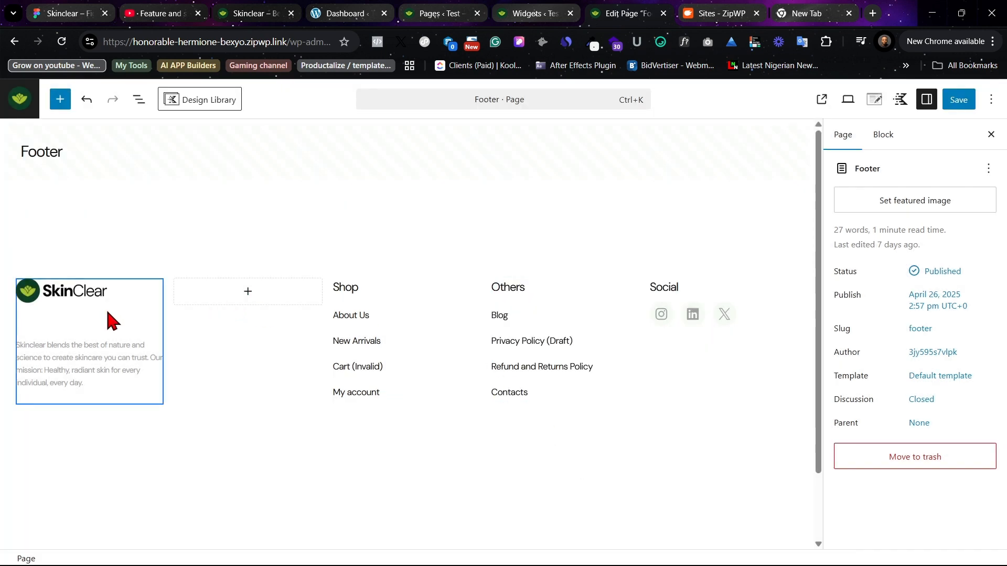
- Inspect the block settings of the footer's logo image, Shop navigation, Cart link and surrounding row
left_click(98, 357)
left_click(87, 292)
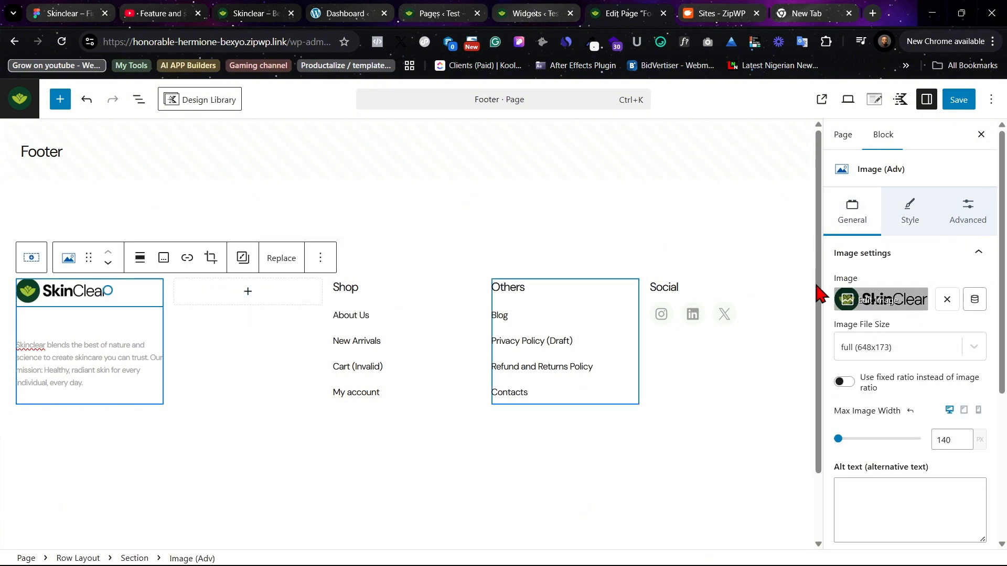
left_click(374, 325)
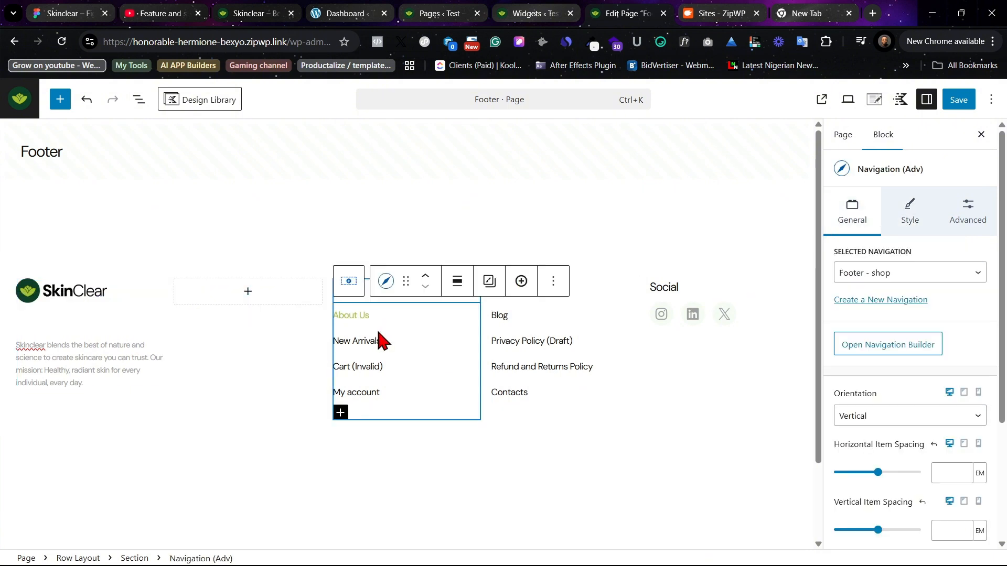
left_click(378, 366)
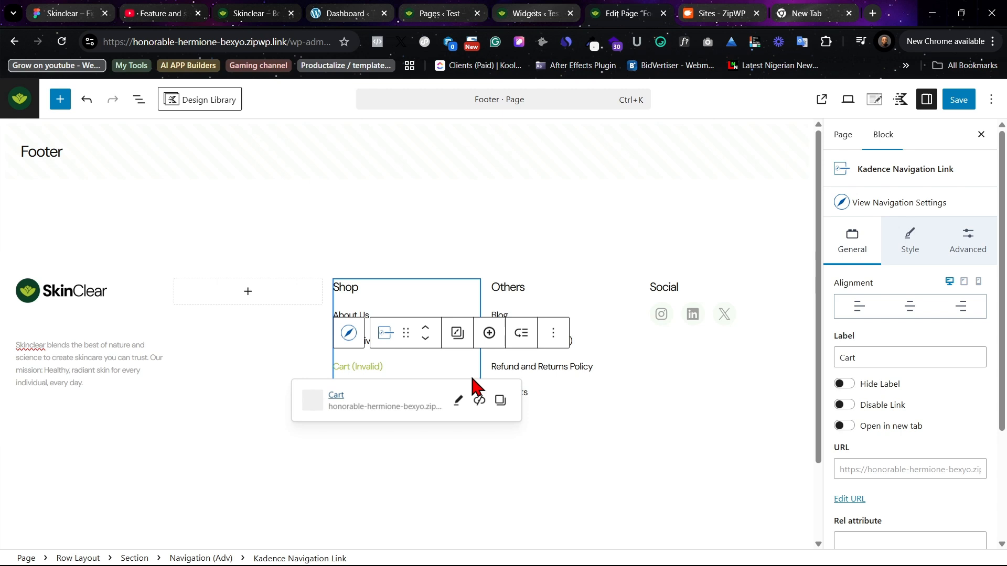
left_click(590, 270)
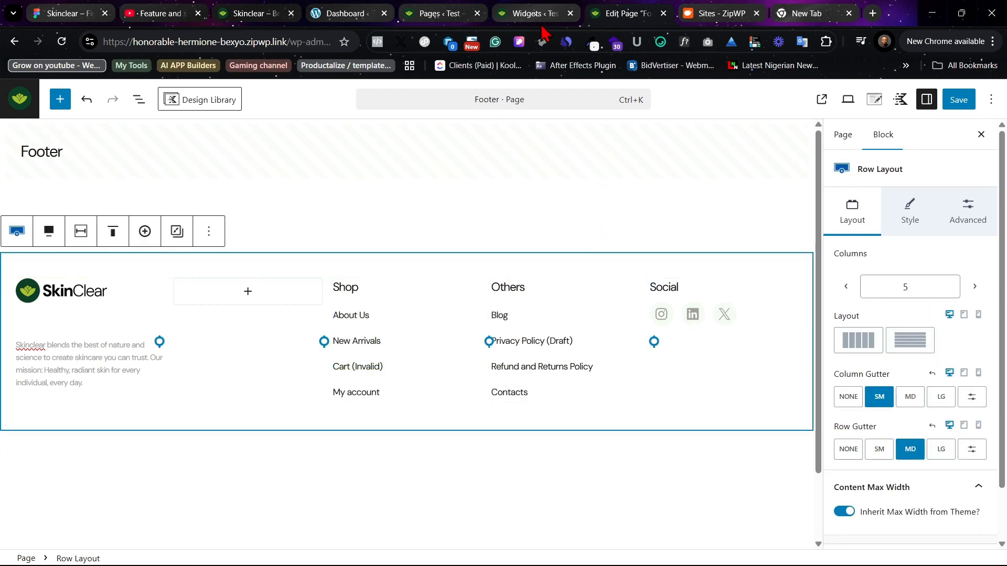
- Look at the Website Components playlist on YouTube and return to the Footer page editor
left_click(164, 8)
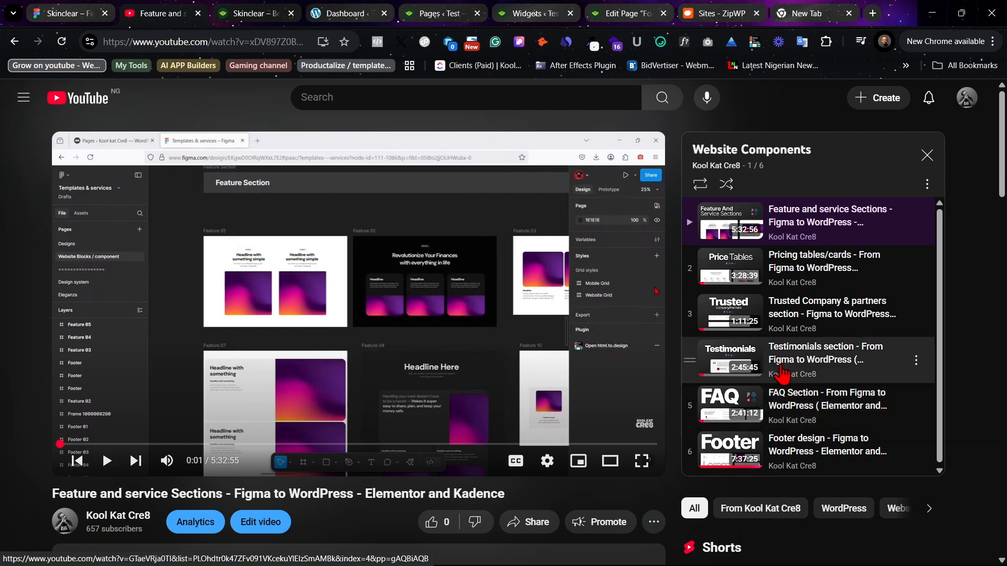
left_click(709, 12)
left_click(621, 12)
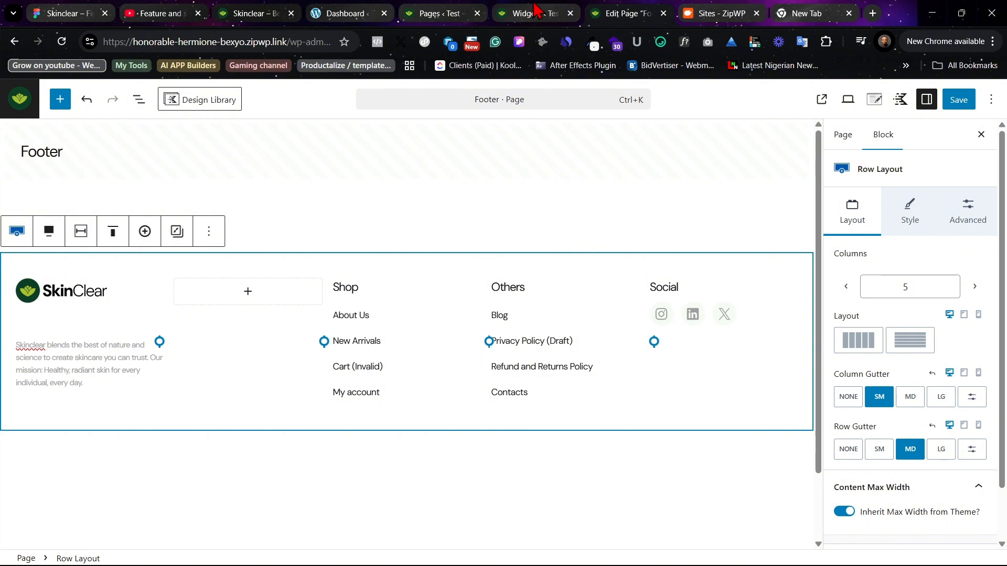
left_click(535, 12)
left_click(606, 12)
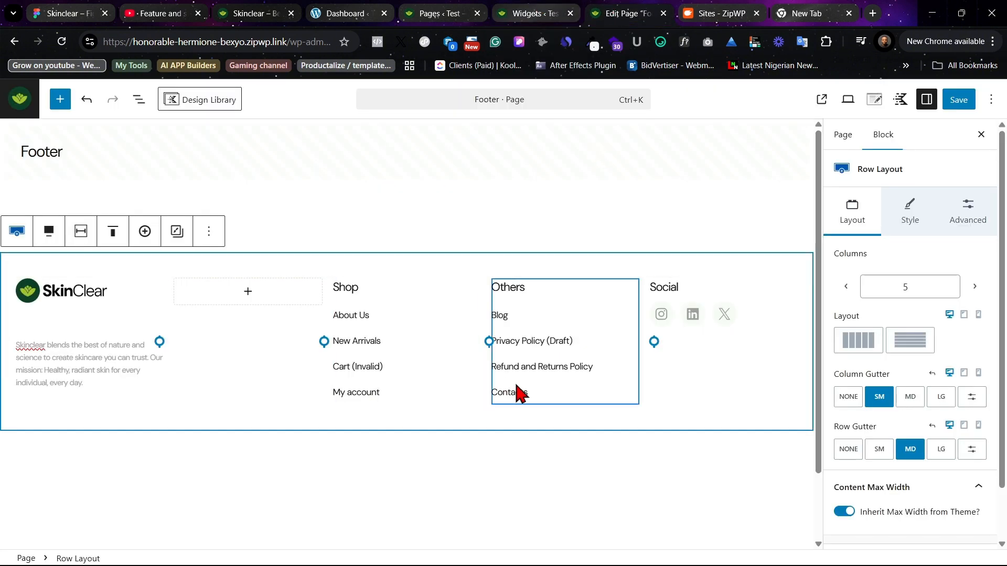
- Copy the footer's whole Row Layout block from the block list view
left_click(208, 233)
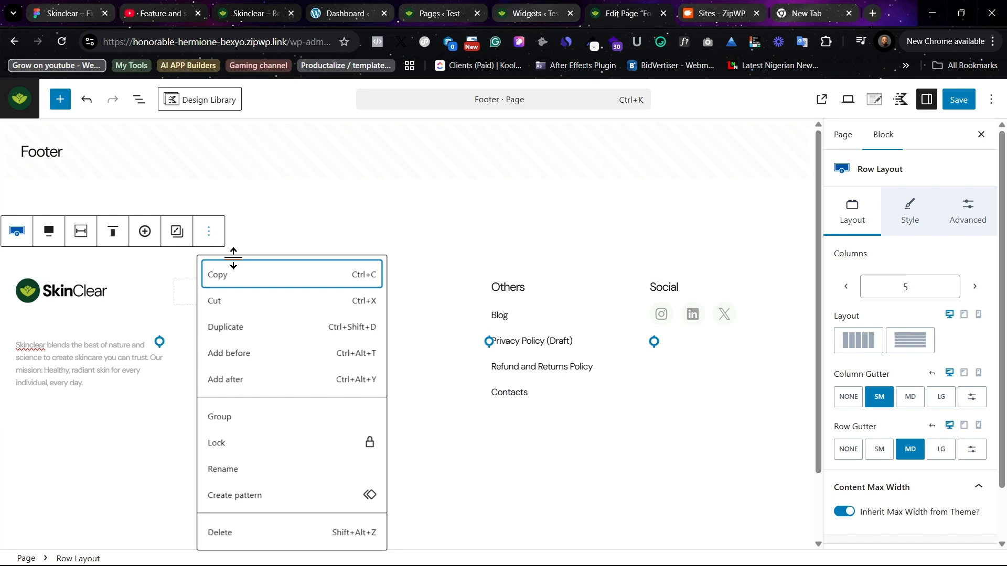
left_click(138, 99)
left_click(137, 100)
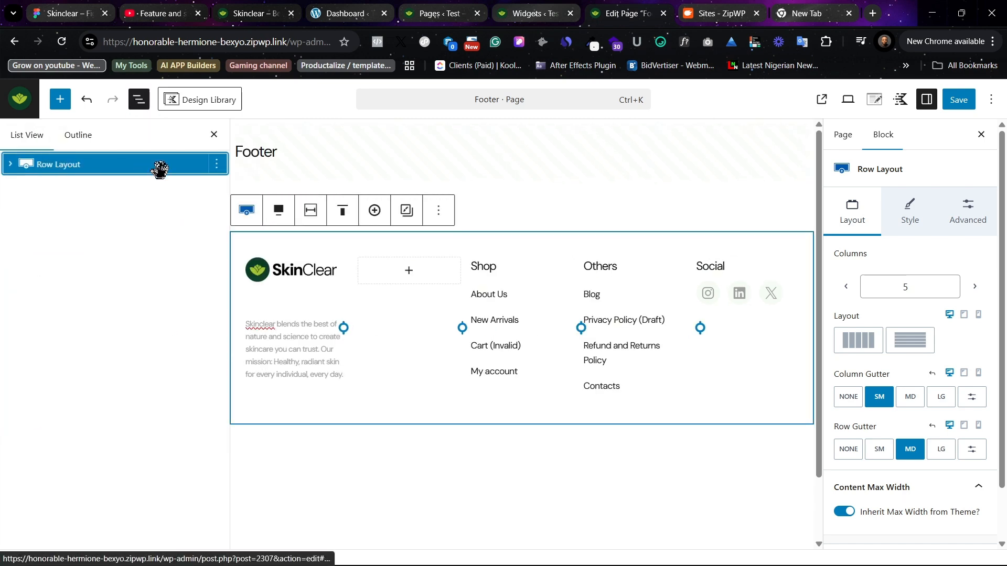
left_click(217, 167)
left_click(249, 202)
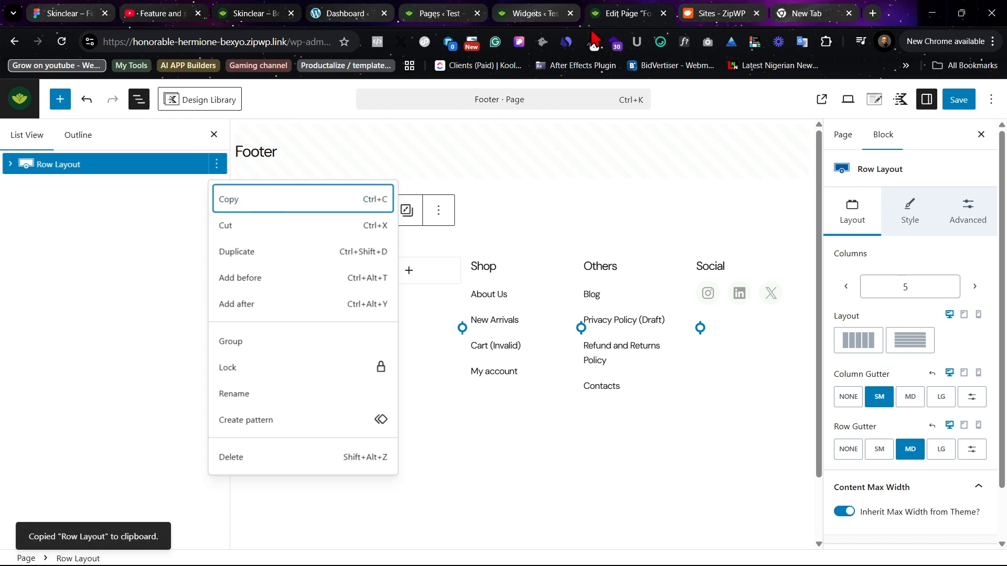
- Switch to the Widgets screen and complete its block editor welcome guide
left_click(512, 9)
left_click(570, 456)
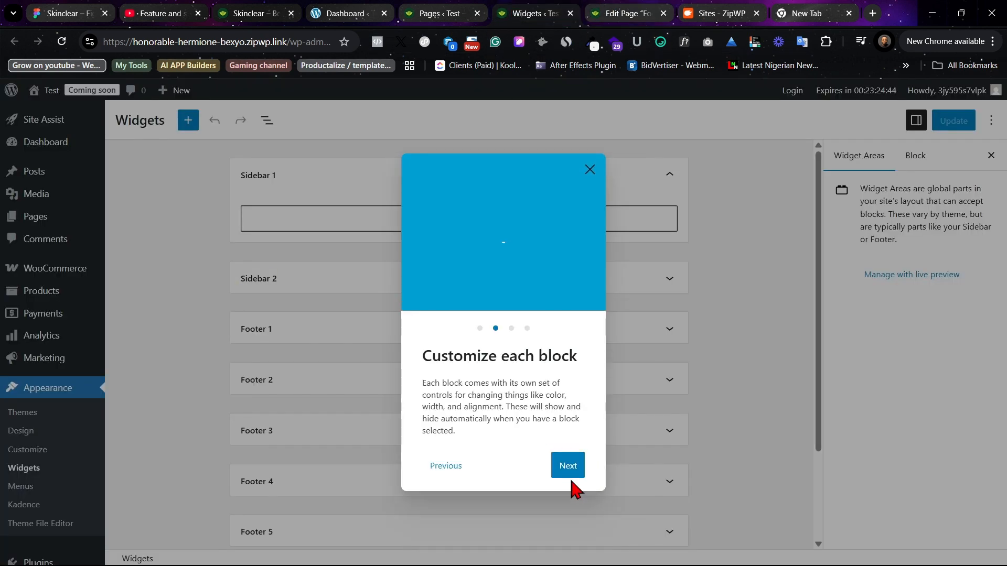
left_click(571, 456)
left_click(571, 455)
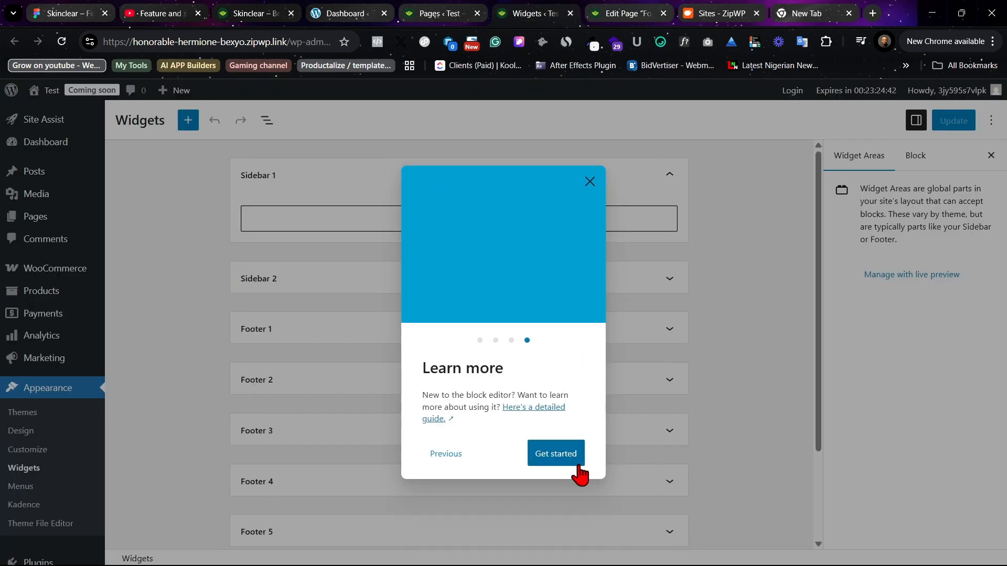
left_click(573, 463)
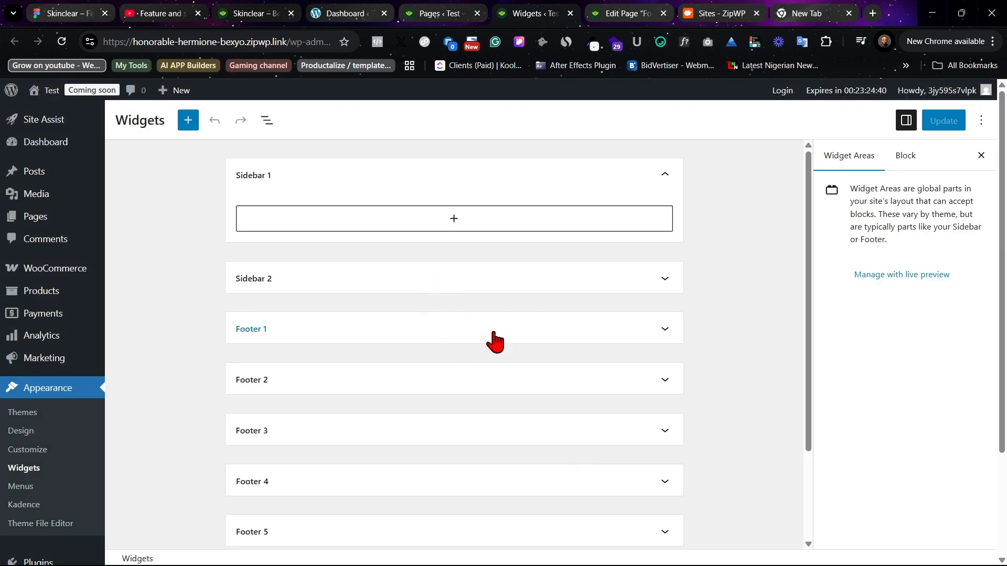
left_click(621, 14)
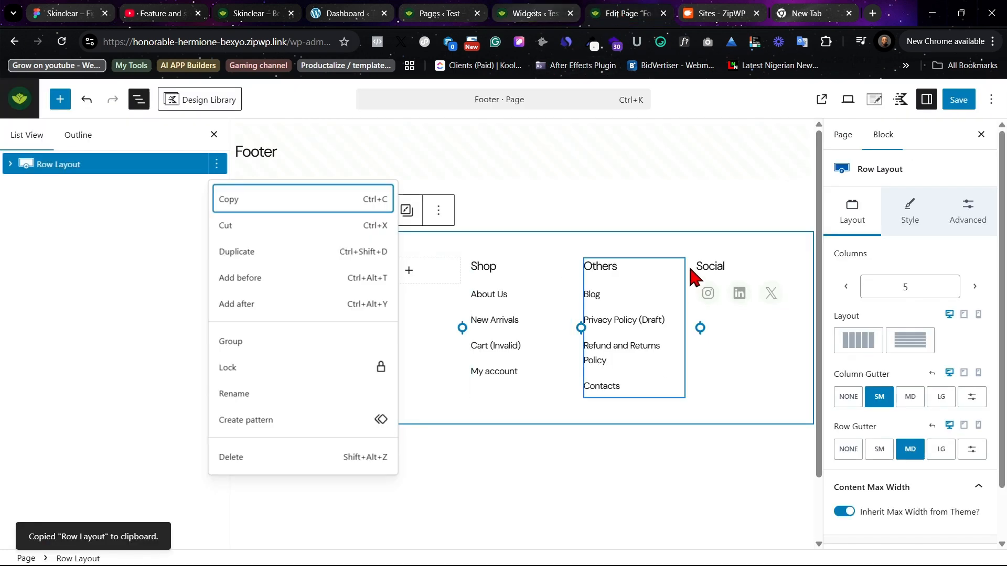
left_click(530, 13)
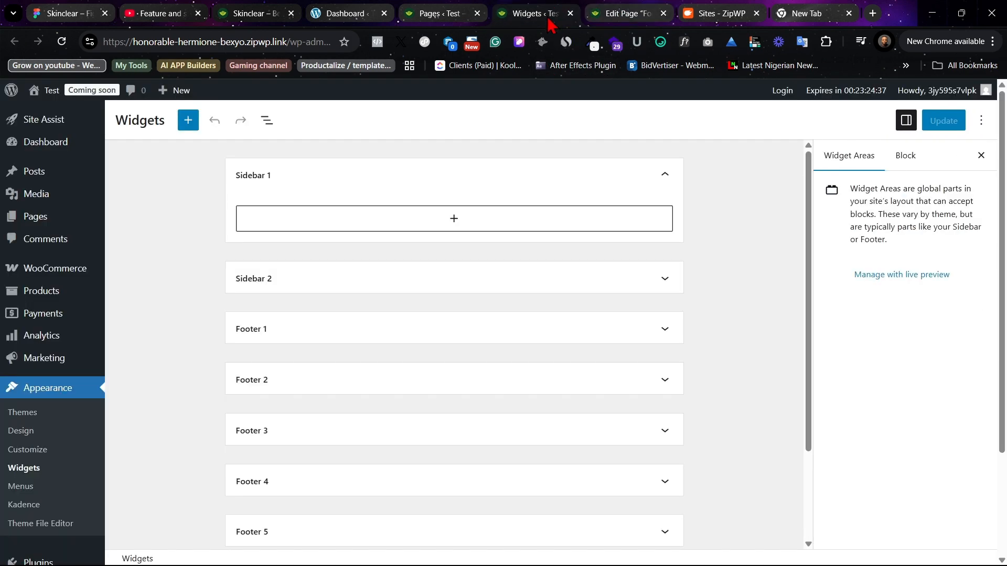
- Paste the copied Row Layout into the Footer 1 widget area through a new paragraph block and save the widgets
left_click(452, 333)
left_click(429, 375)
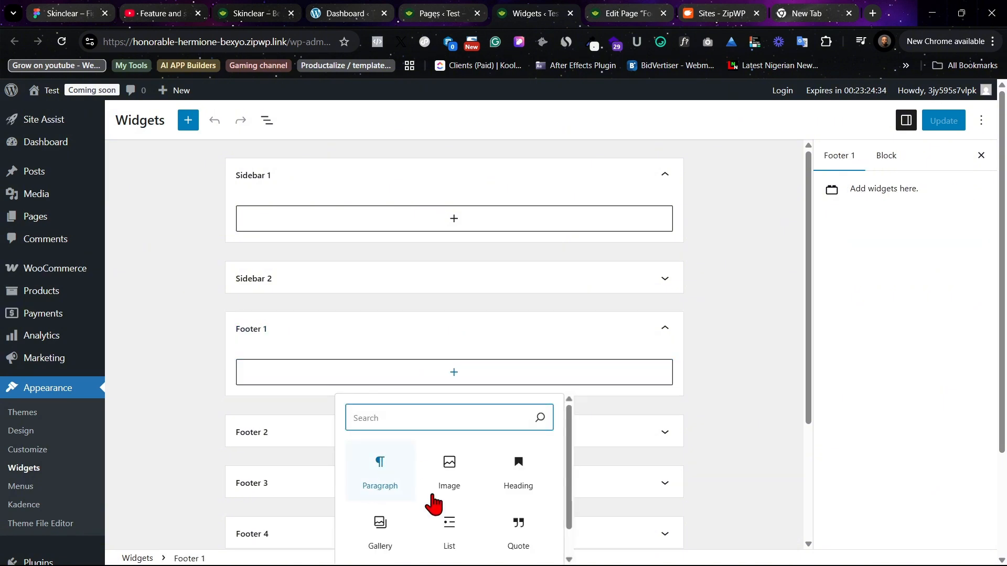
left_click(381, 470)
left_click(382, 471)
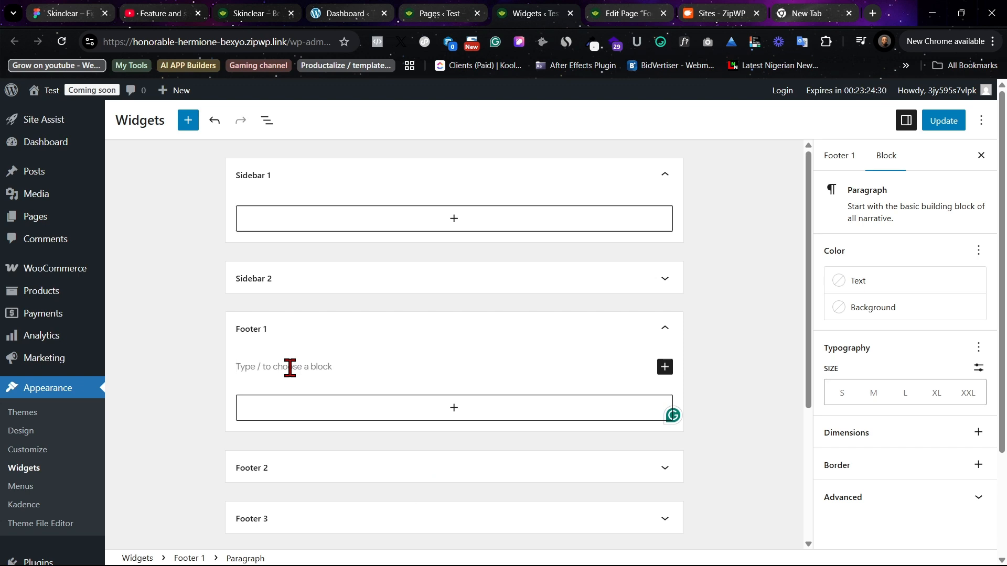
key("ctrl+v")
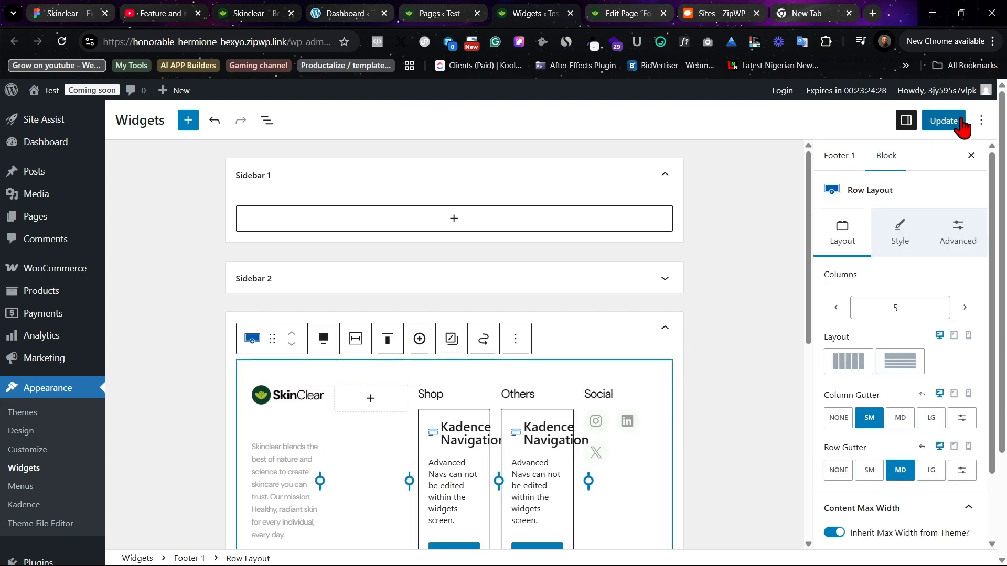
left_click(963, 125)
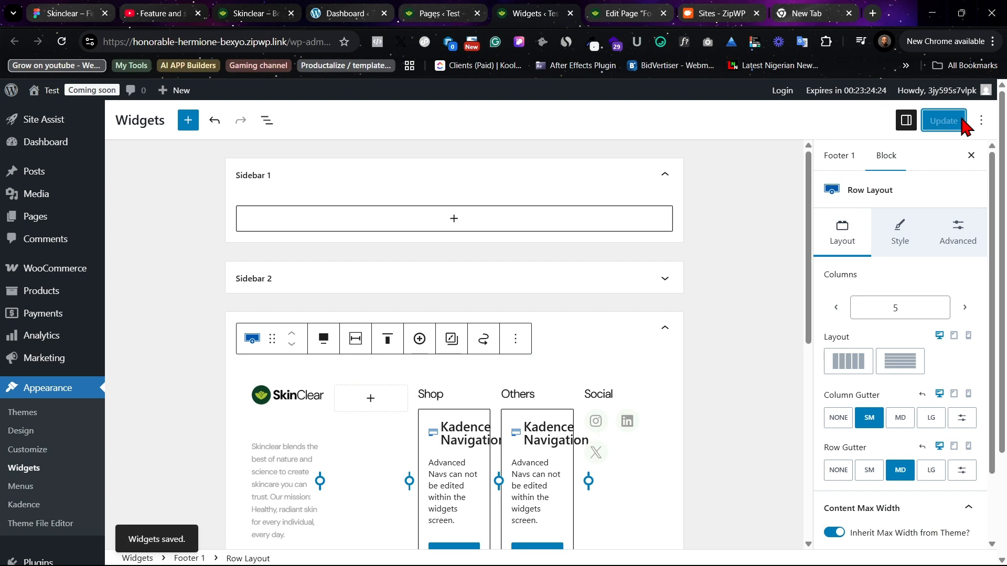
- Delete the invalid Cart link from the Footer - shop navigation on the Footer page using the Navigation Builder
left_click(604, 9)
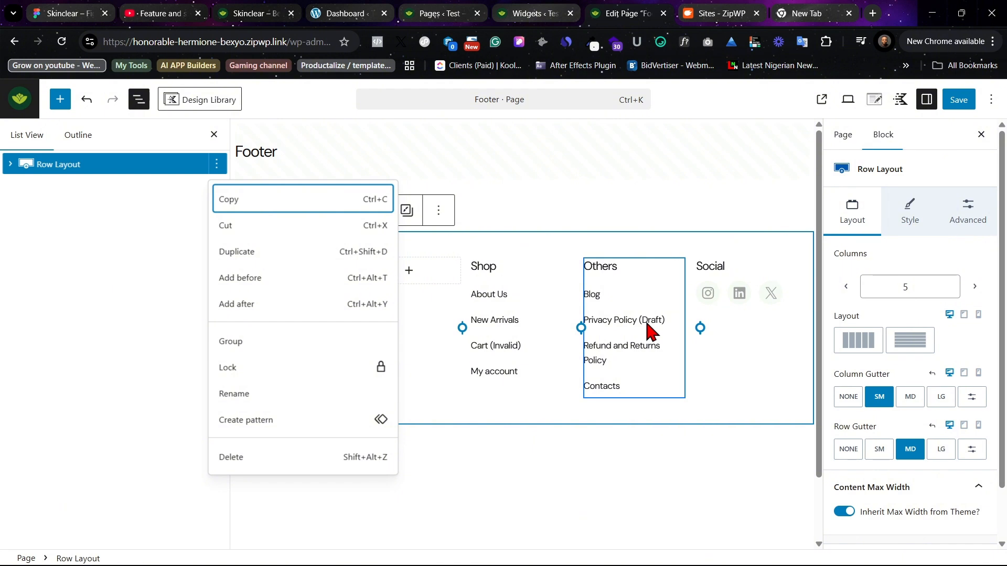
left_click(508, 349)
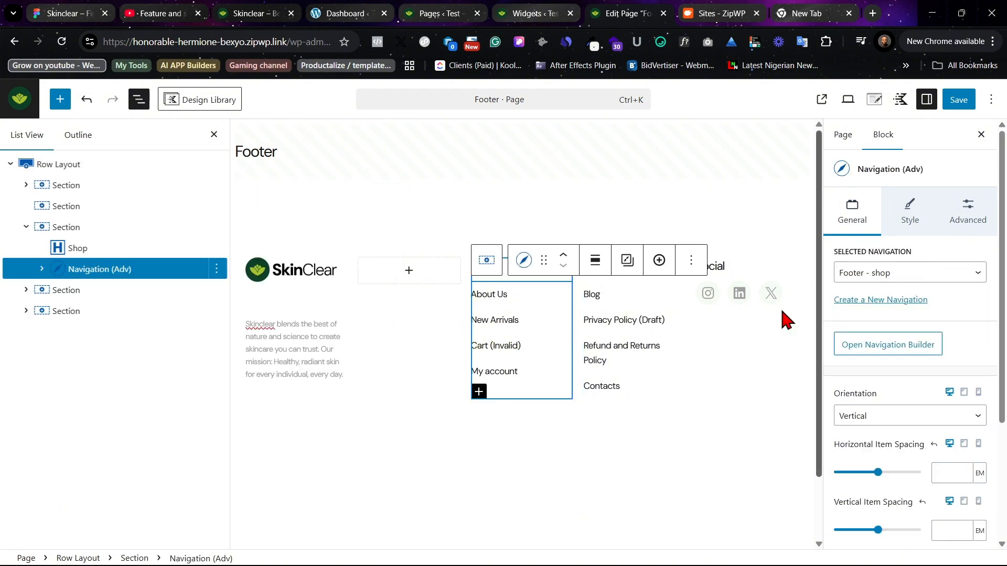
left_click(902, 347)
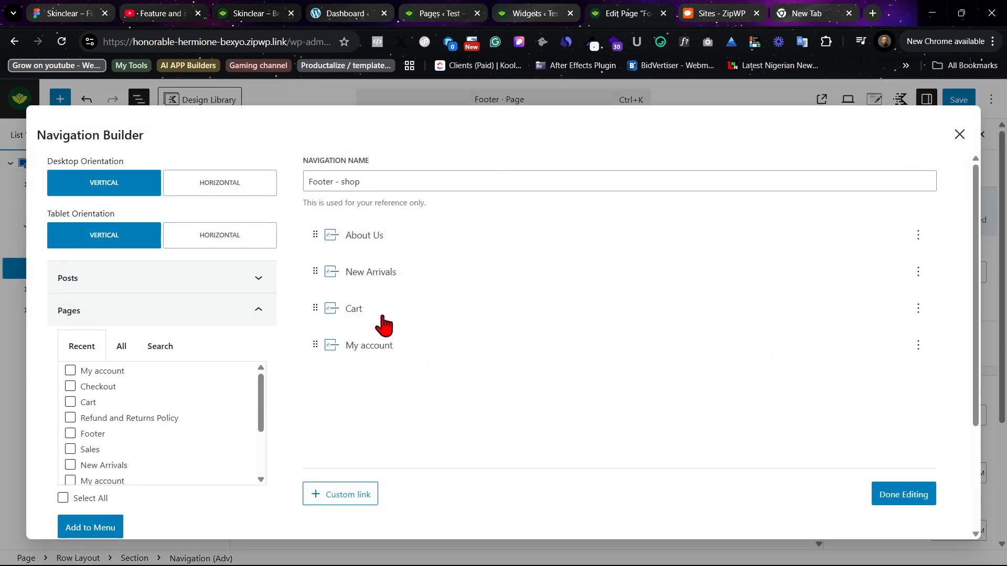
left_click(918, 311)
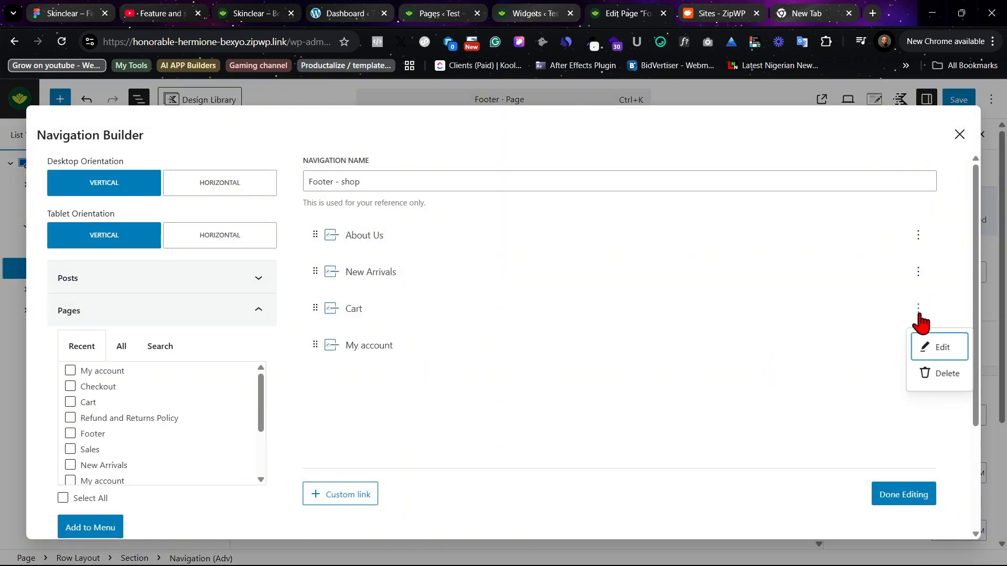
left_click(939, 379)
- Try to add the Cart page to the Footer - shop navigation and finish editing
scroll(124, 451, "down", 2)
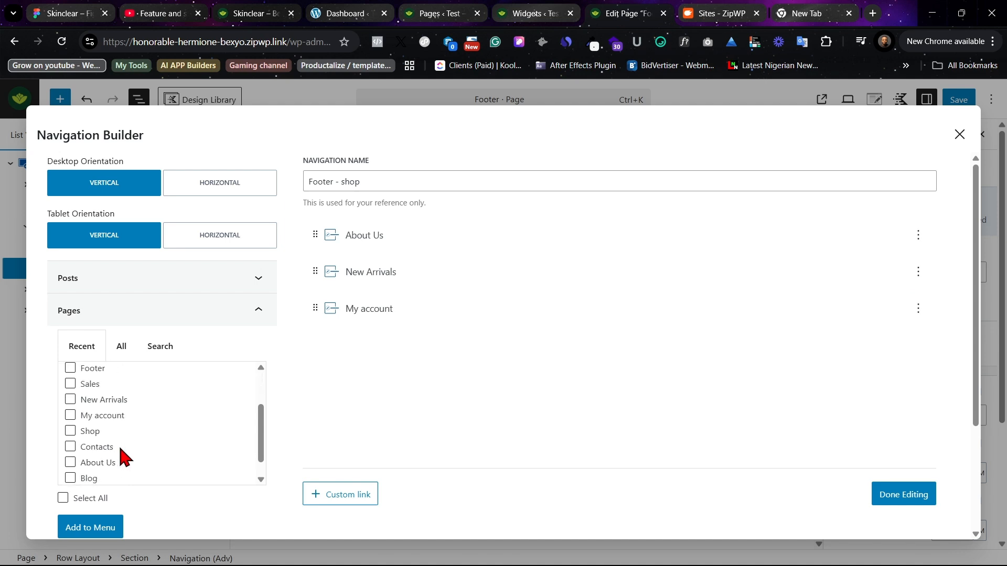
scroll(124, 454, "up", 2)
left_click(70, 403)
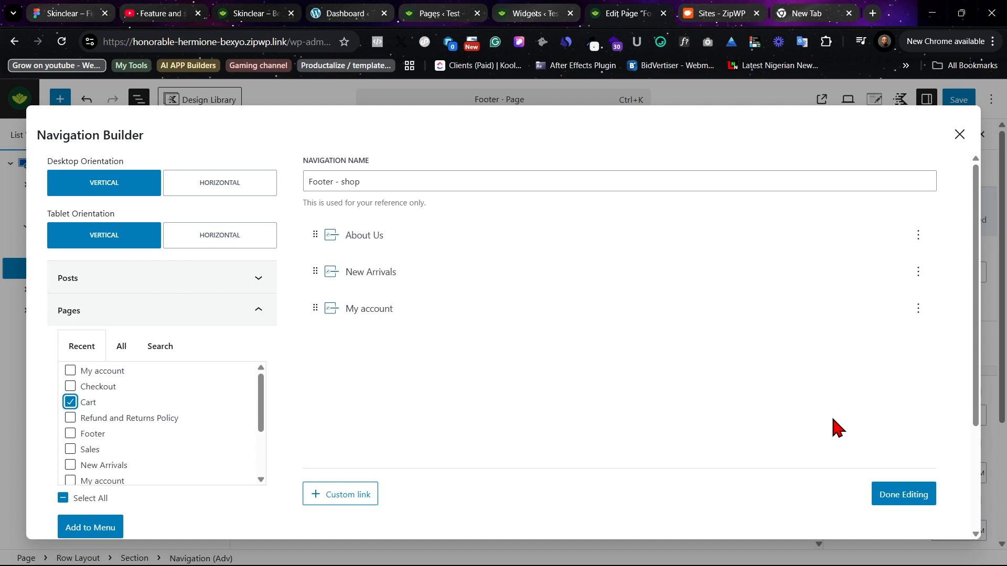
left_click(923, 497)
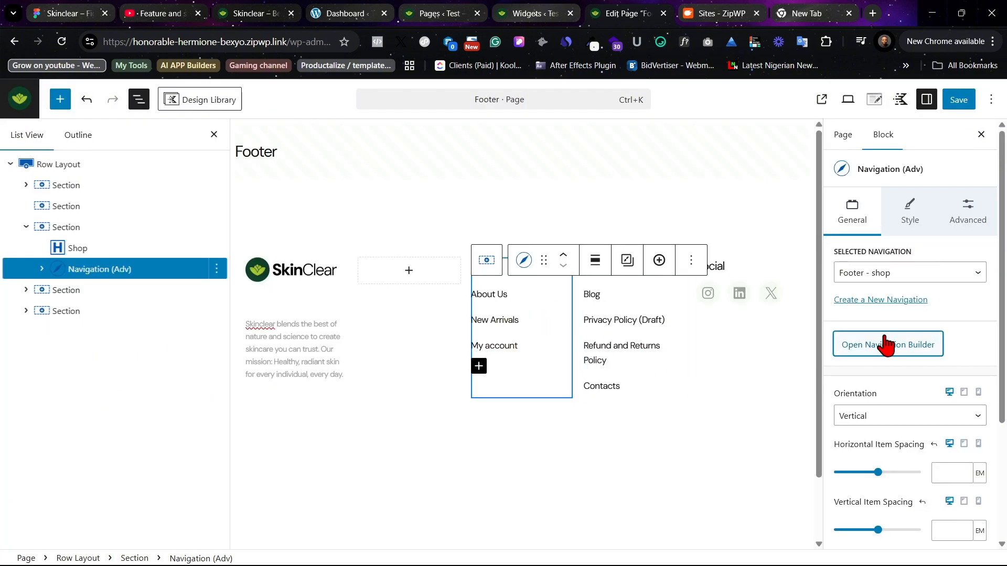
- Add the Cart page to the Footer - shop navigation and finish editing
left_click(900, 350)
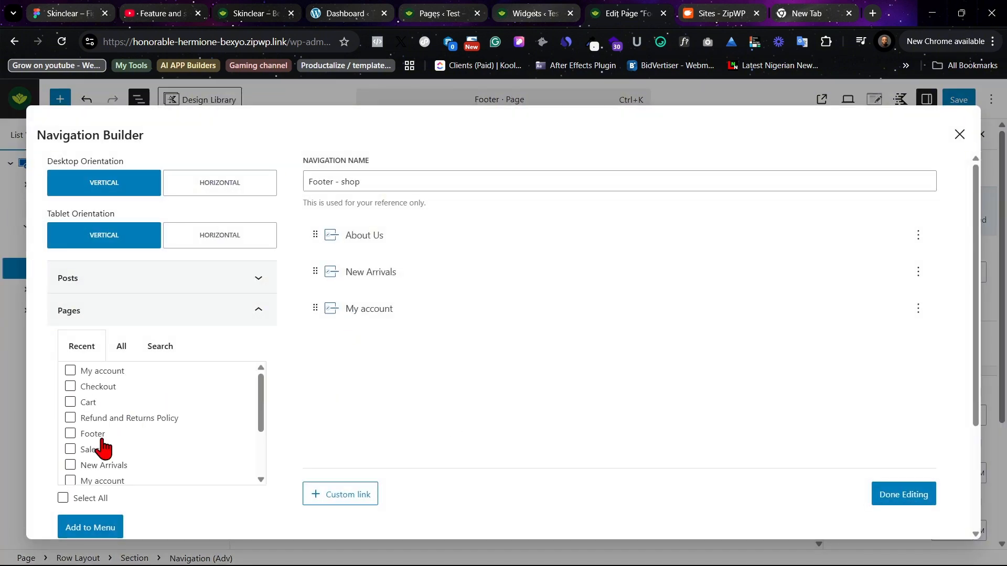
scroll(102, 445, "down", 2)
scroll(68, 420, "up", 2)
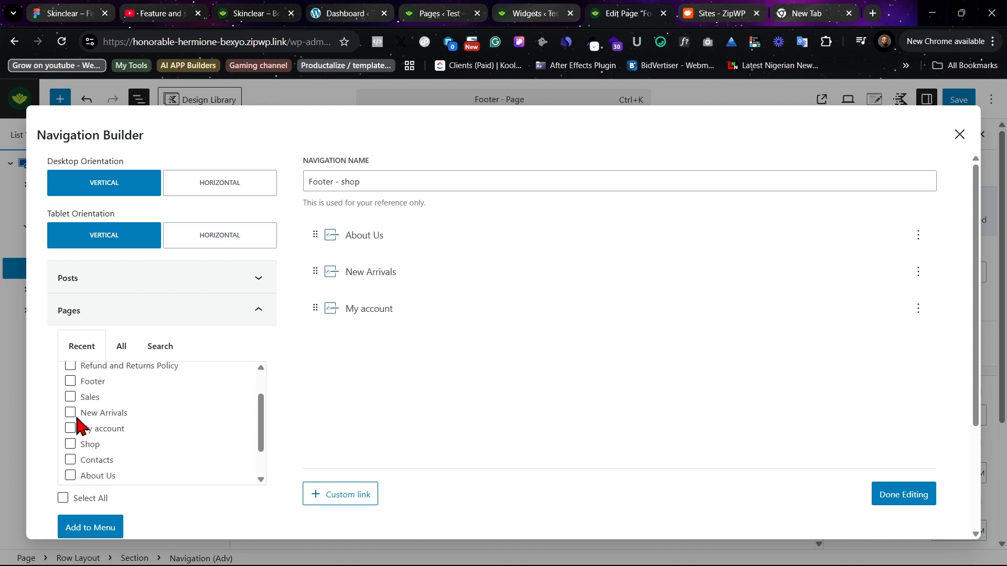
left_click(70, 380)
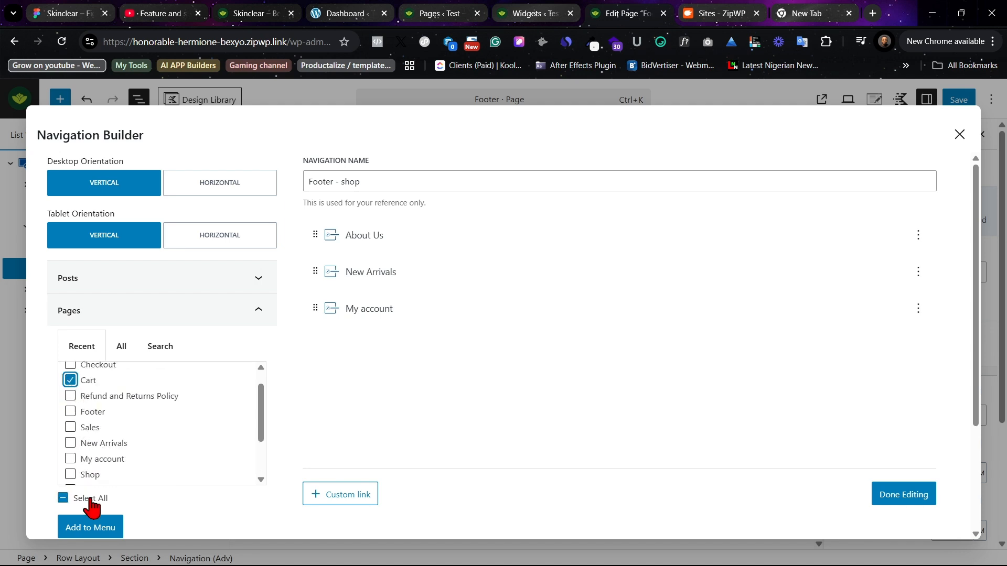
left_click(105, 528)
left_click(914, 499)
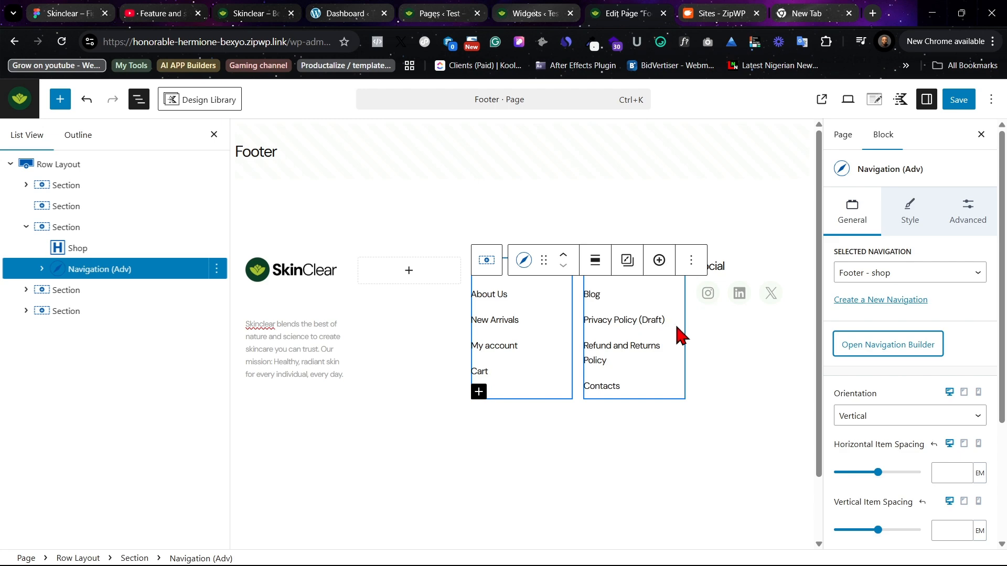
- Add the Refund and Returns Policy page to the Others - footer navigation
left_click(896, 357)
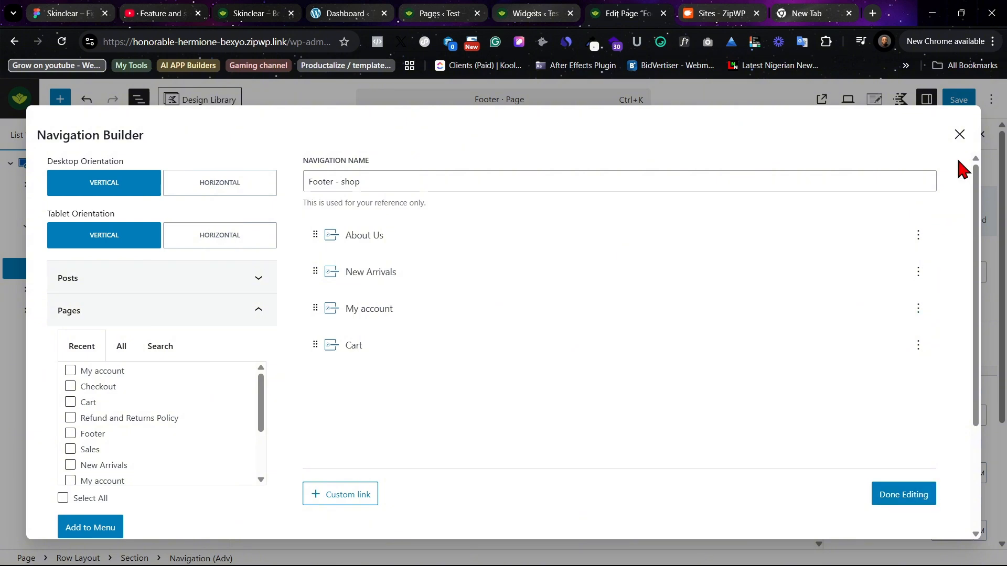
left_click(959, 134)
left_click(618, 348)
left_click(893, 361)
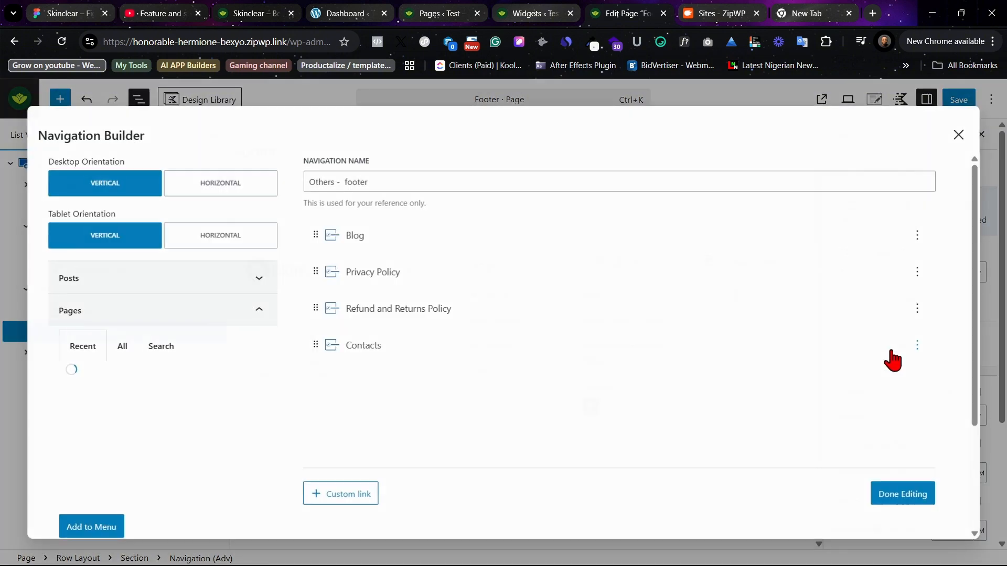
scroll(173, 431, "down", 2)
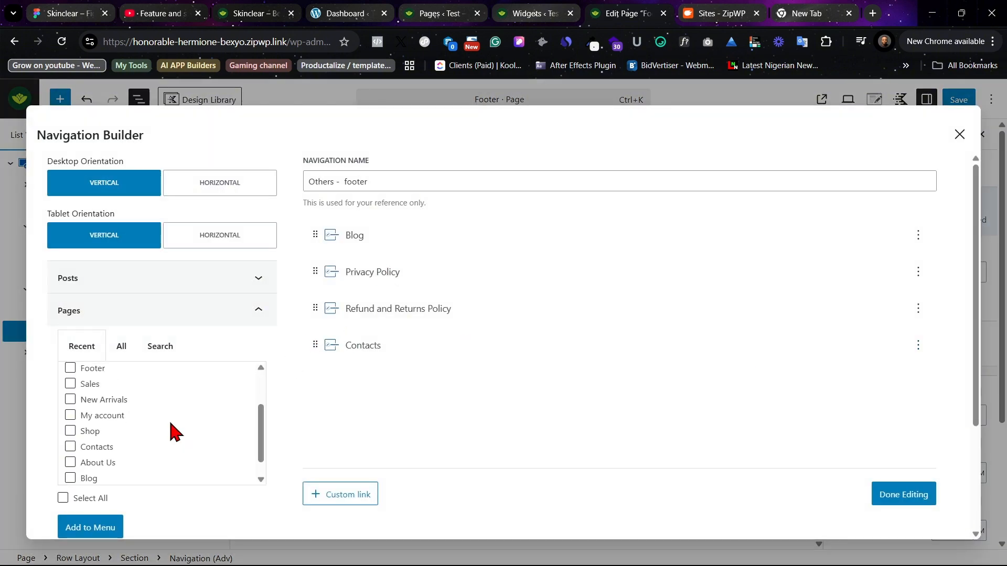
scroll(173, 432, "up", 2)
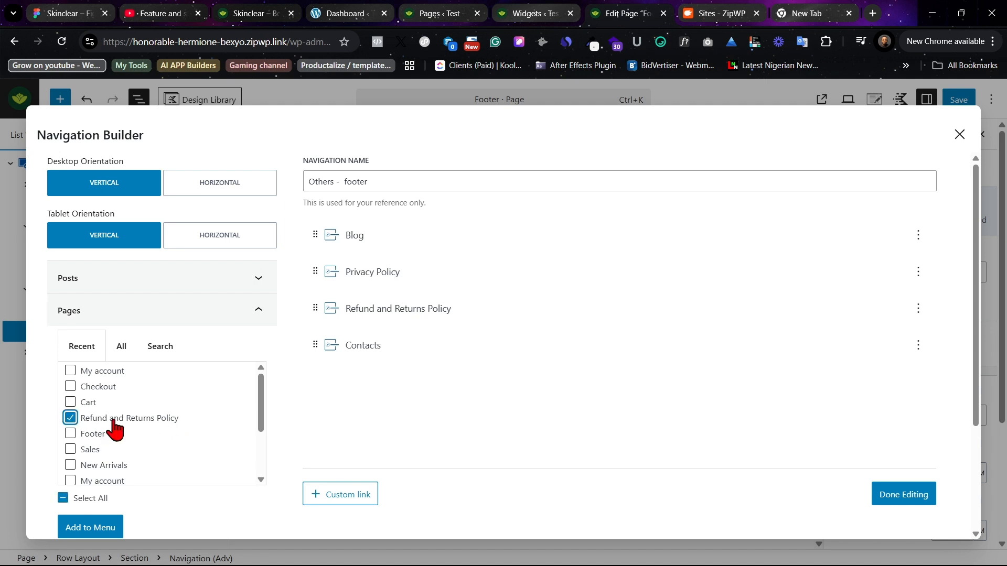
left_click(90, 528)
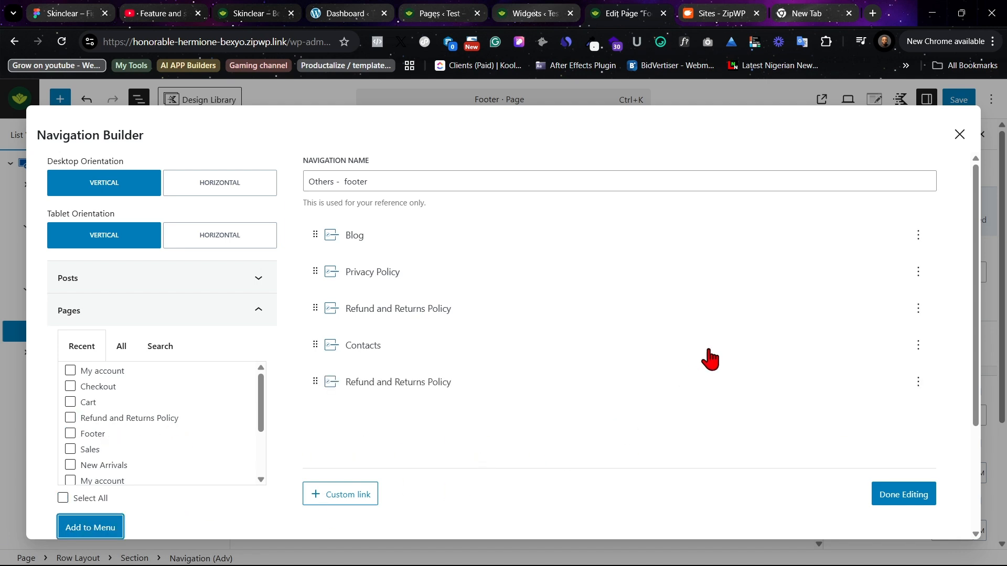
- Delete the older Refund and Returns Policy link above Contacts from the navigation and finish editing
left_click(918, 309)
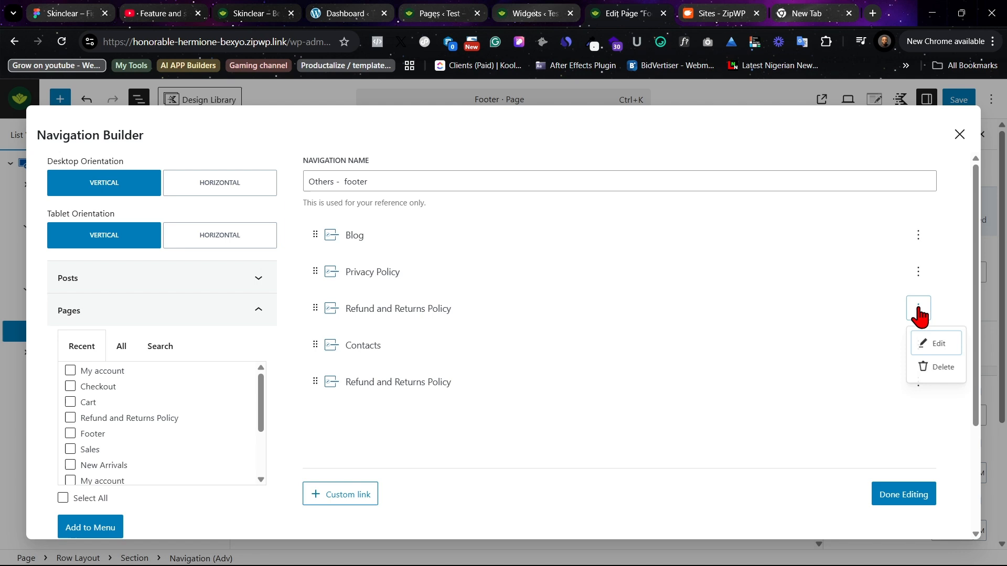
left_click(939, 373)
left_click(907, 494)
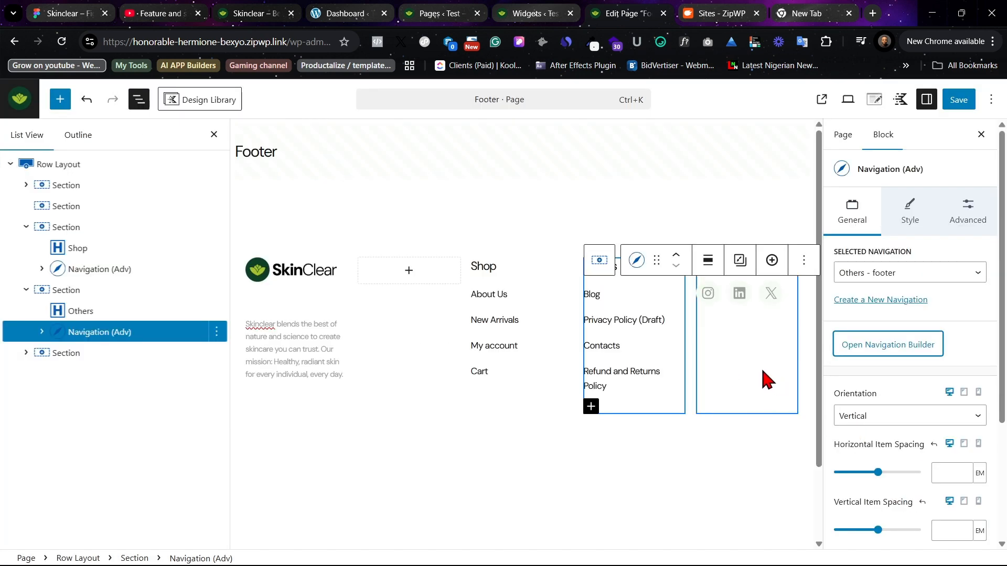
- Delete the Privacy Policy link from the Others - footer navigation and close the Navigation Builder
left_click(892, 347)
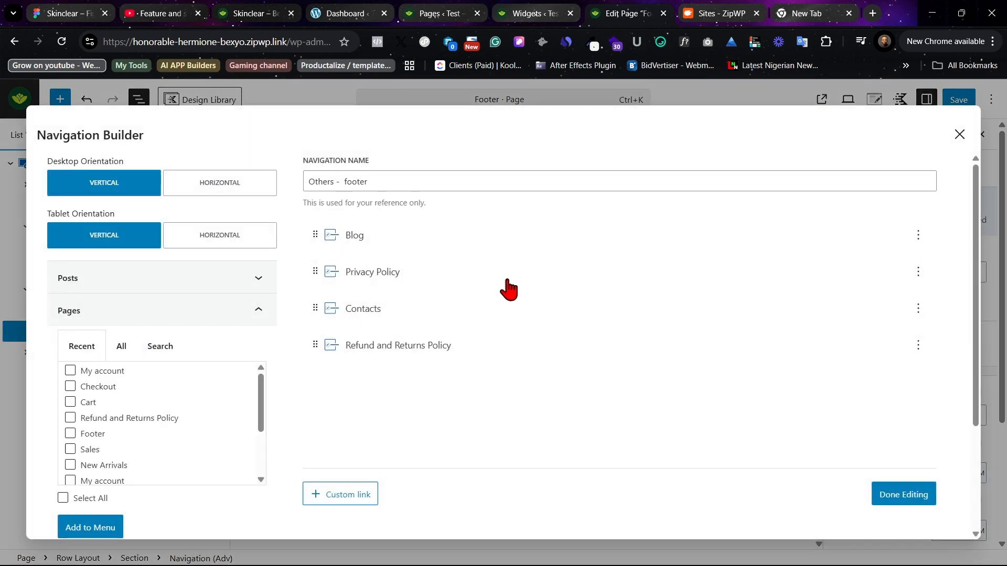
left_click(918, 278)
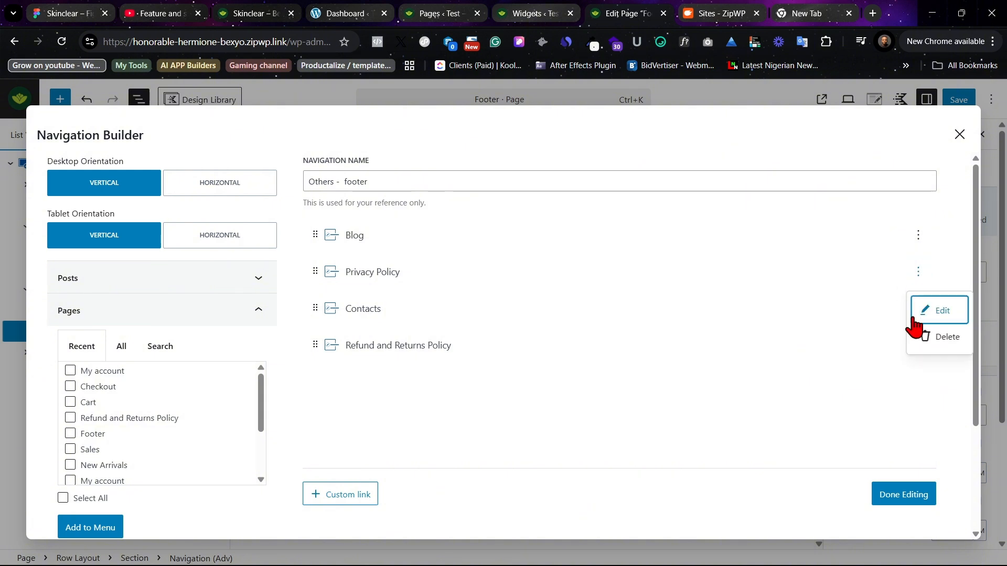
left_click(943, 340)
scroll(111, 456, "down", 3)
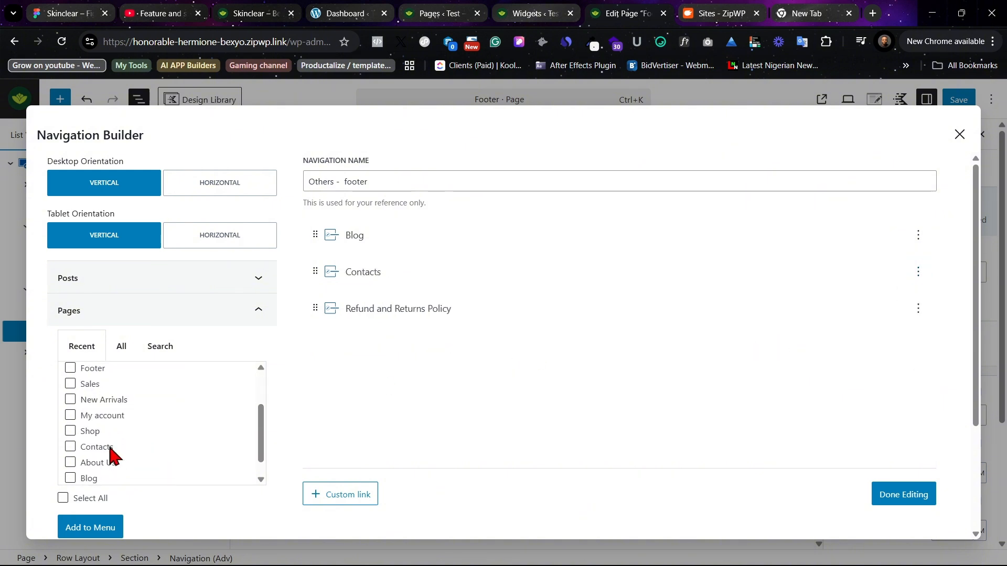
scroll(111, 456, "up", 3)
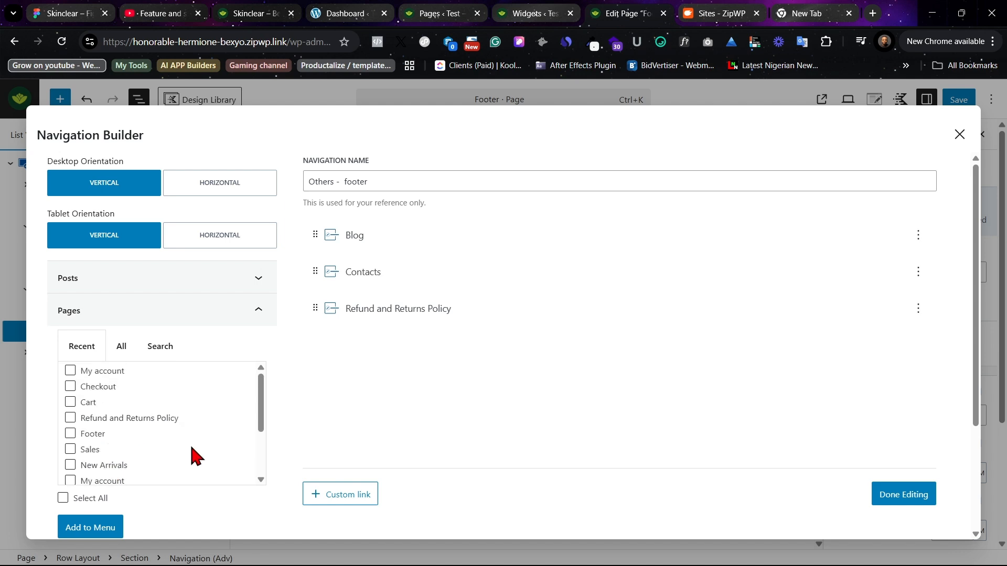
scroll(194, 456, "down", 3)
scroll(181, 459, "up", 3)
scroll(181, 458, "down", 3)
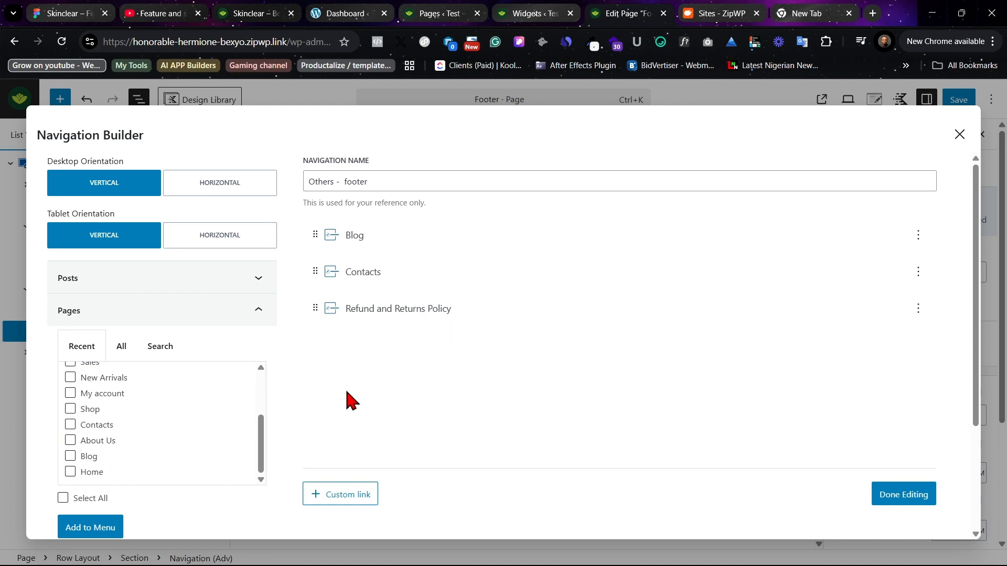
scroll(130, 407, "up", 4)
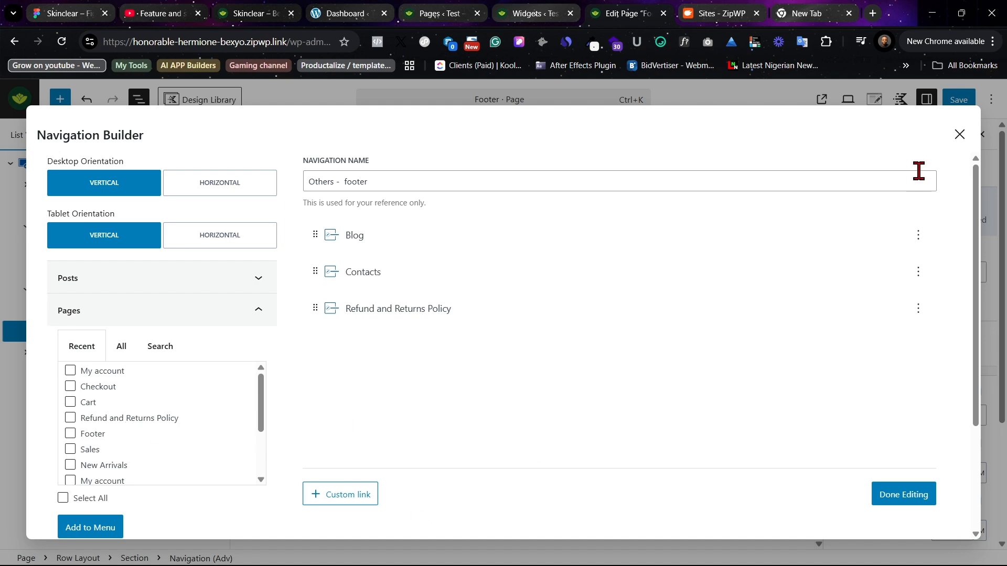
left_click(959, 135)
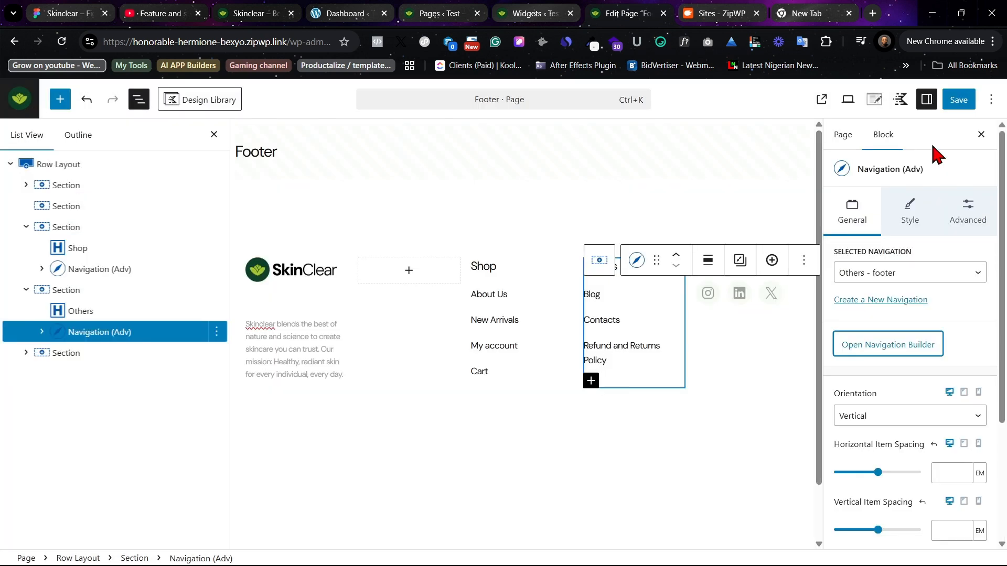
- Save the Footer page together with the Footer - shop and Others - footer navigation changes
left_click(958, 101)
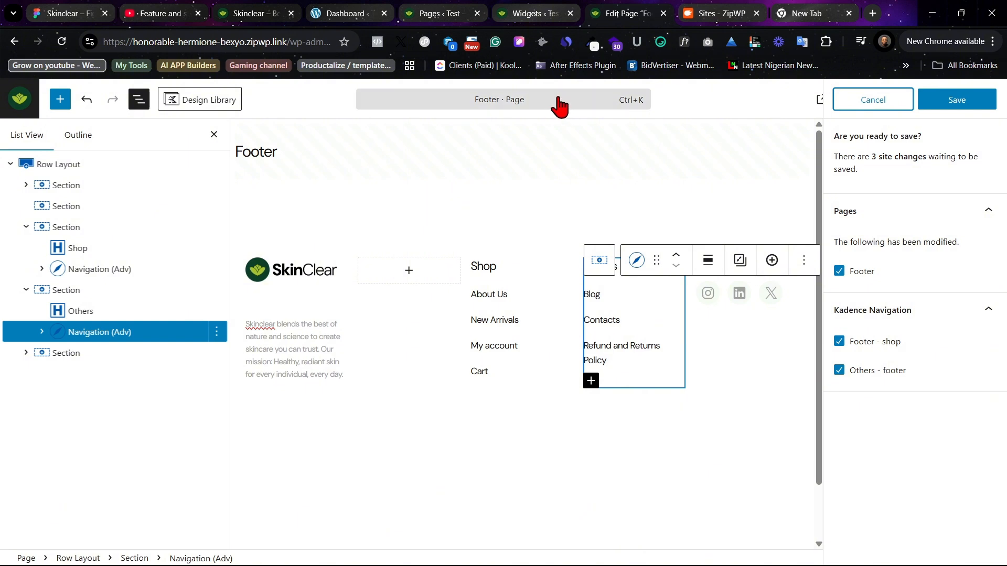
left_click(487, 241)
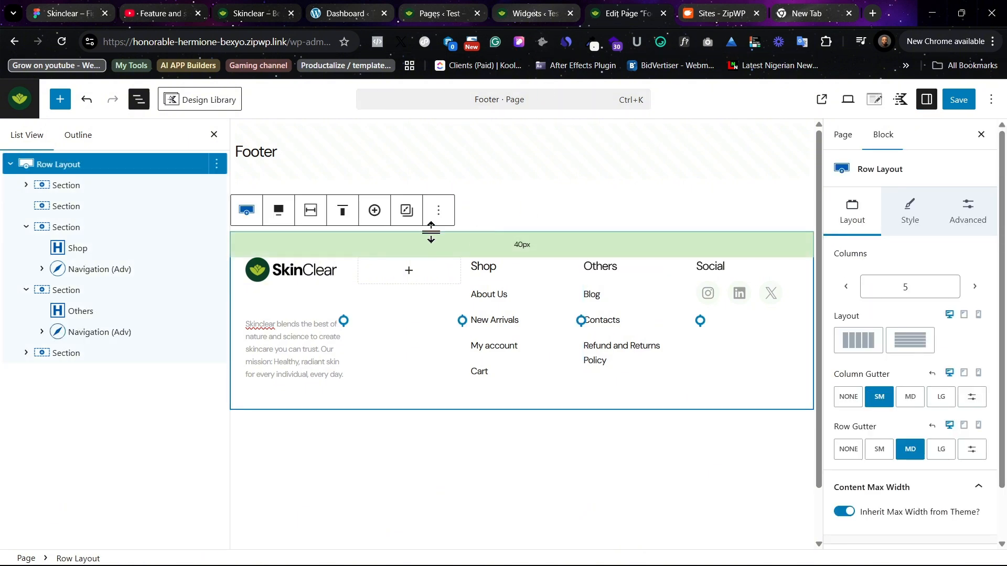
left_click(960, 101)
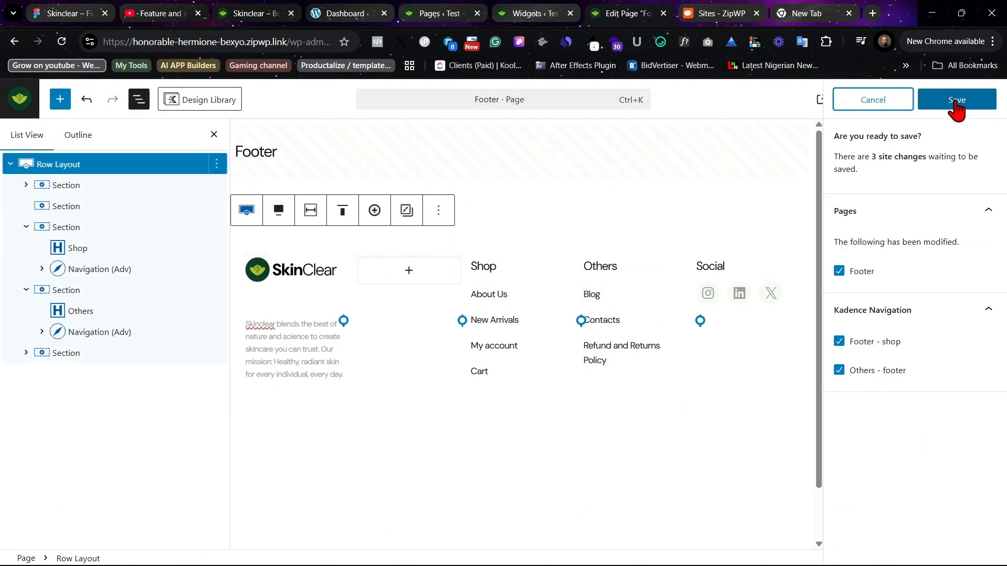
left_click(959, 102)
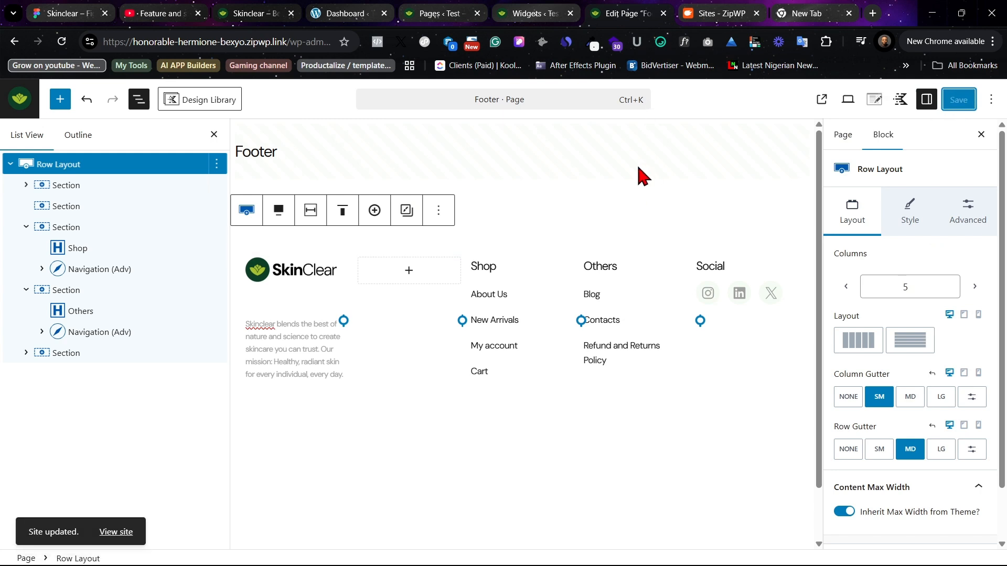
- Copy the Footer page's Row Layout block and switch to the Widgets screen
left_click(438, 210)
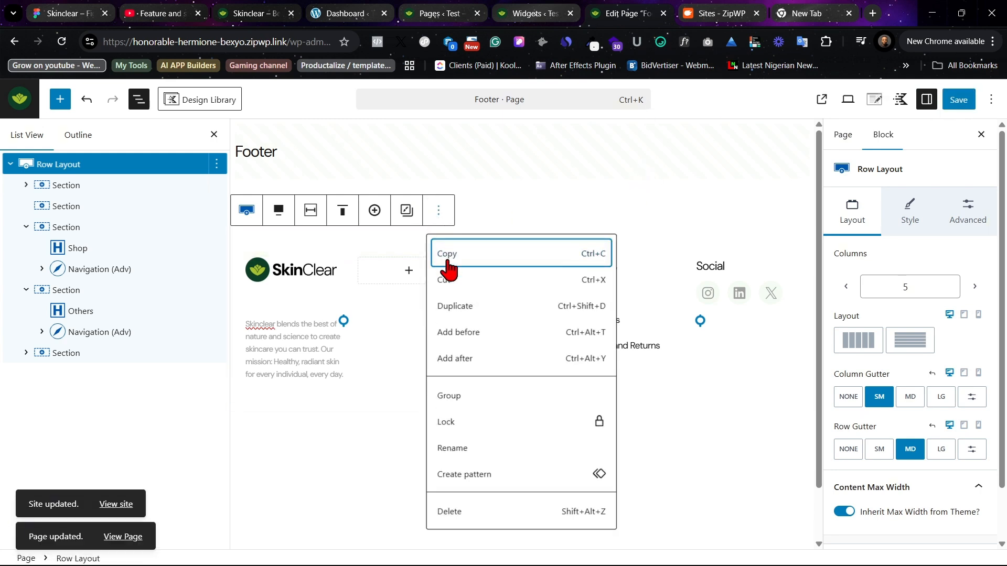
left_click(449, 253)
left_click(214, 135)
left_click(426, 13)
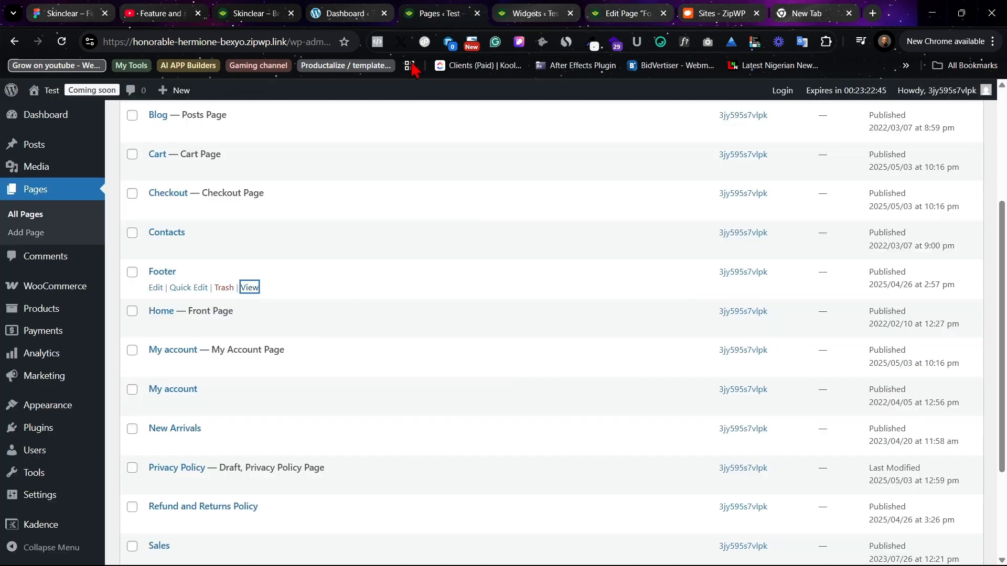
left_click(530, 13)
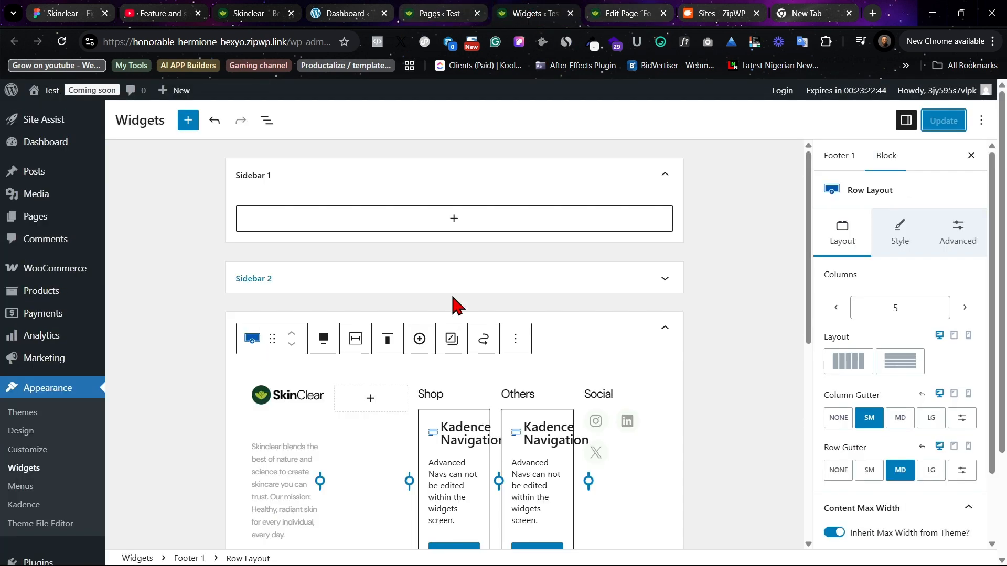
- Replace the Row Layout in the Footer 1 widget area with the copied one and save the widgets
left_click(525, 342)
scroll(536, 294, "down", 1)
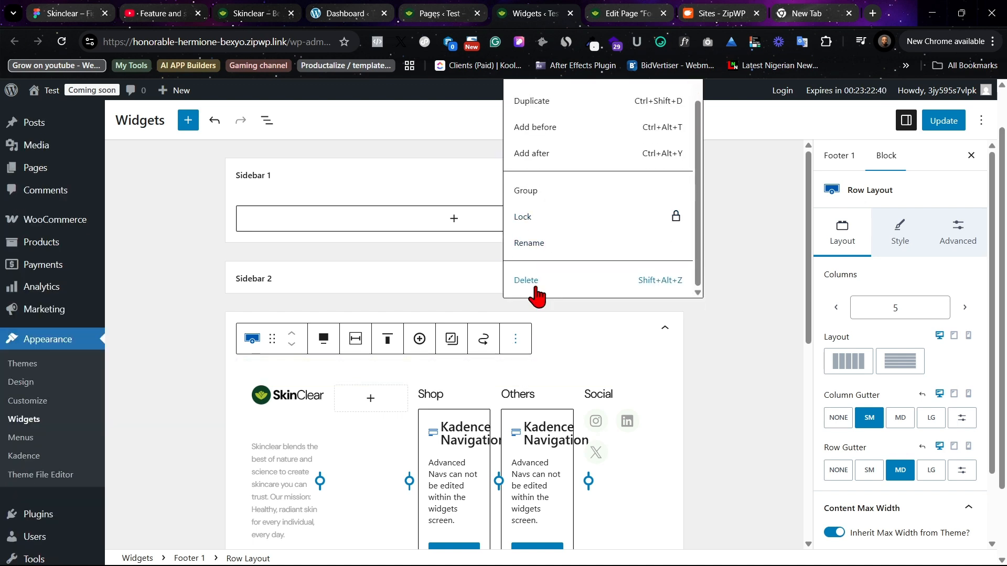
key("shift+alt+z")
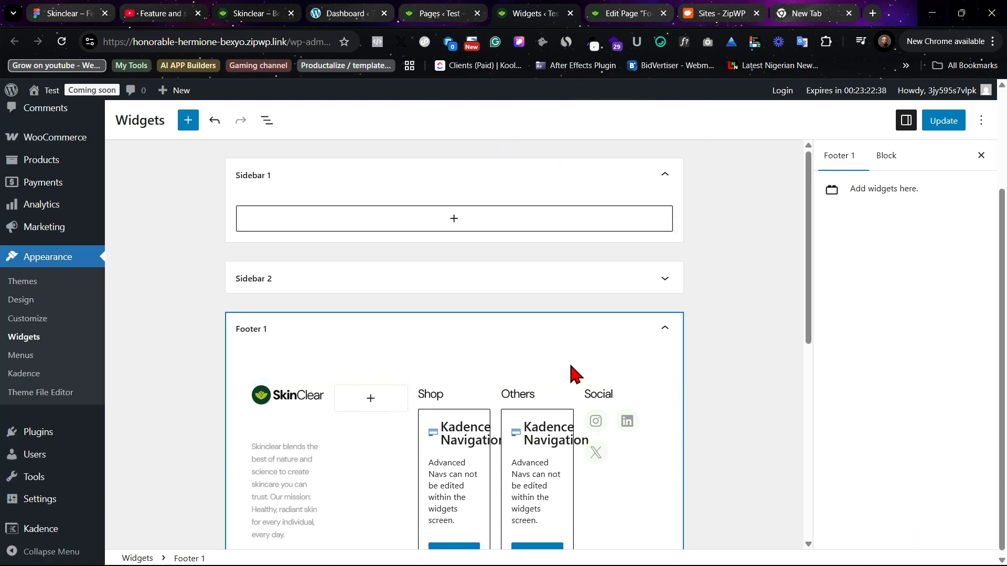
left_click(572, 373)
scroll(561, 371, "down", 2)
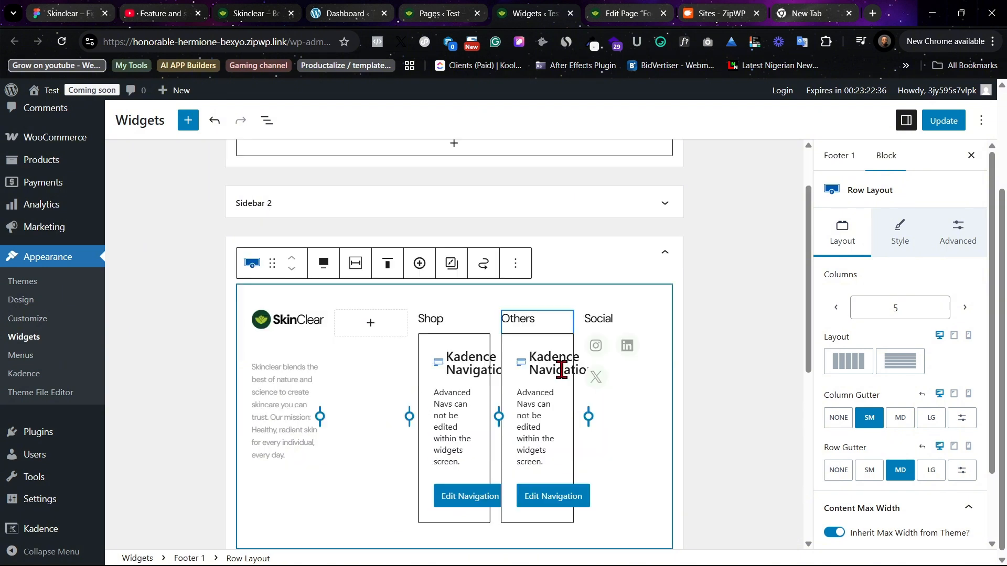
left_click(947, 121)
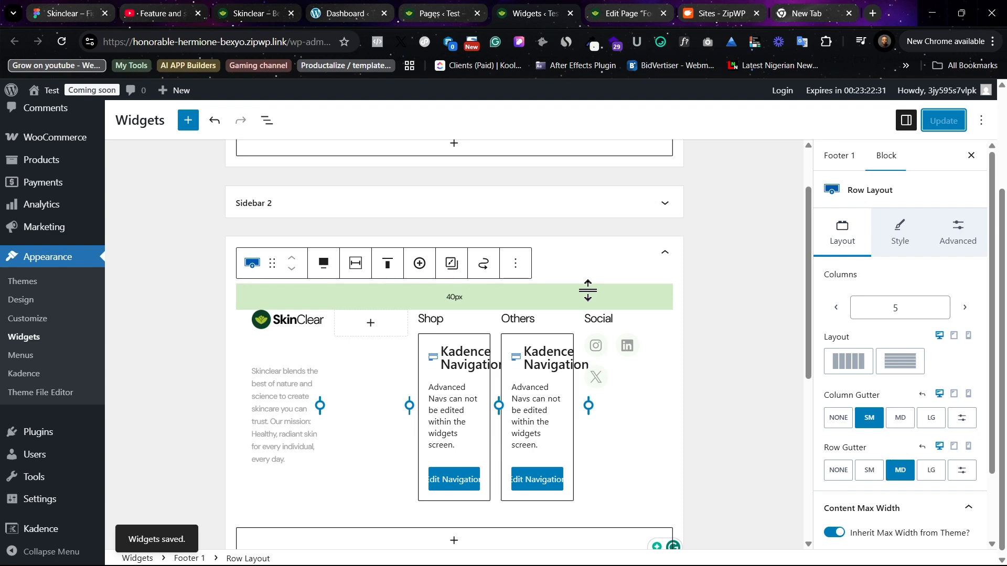
- Open the live site in a new browser tab and examine the footer at the end of the homepage
left_click(606, 12)
left_click(549, 12)
left_click(450, 13)
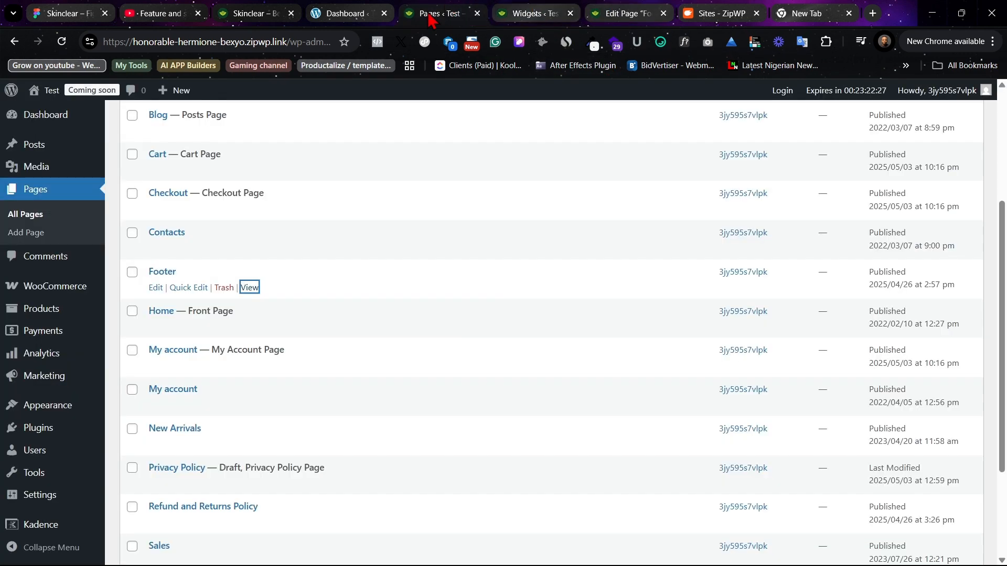
right_click(43, 115)
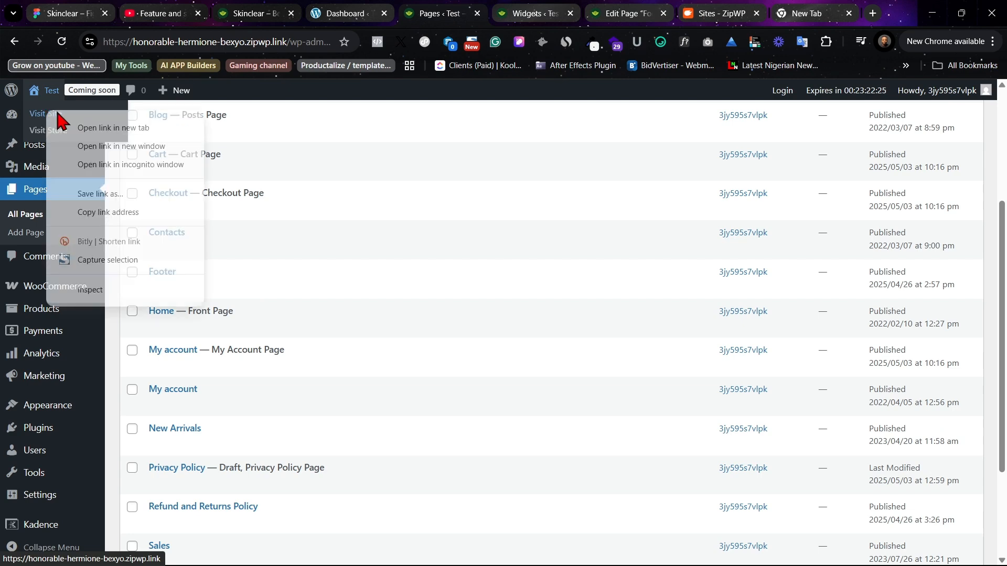
left_click(85, 129)
left_click(504, 11)
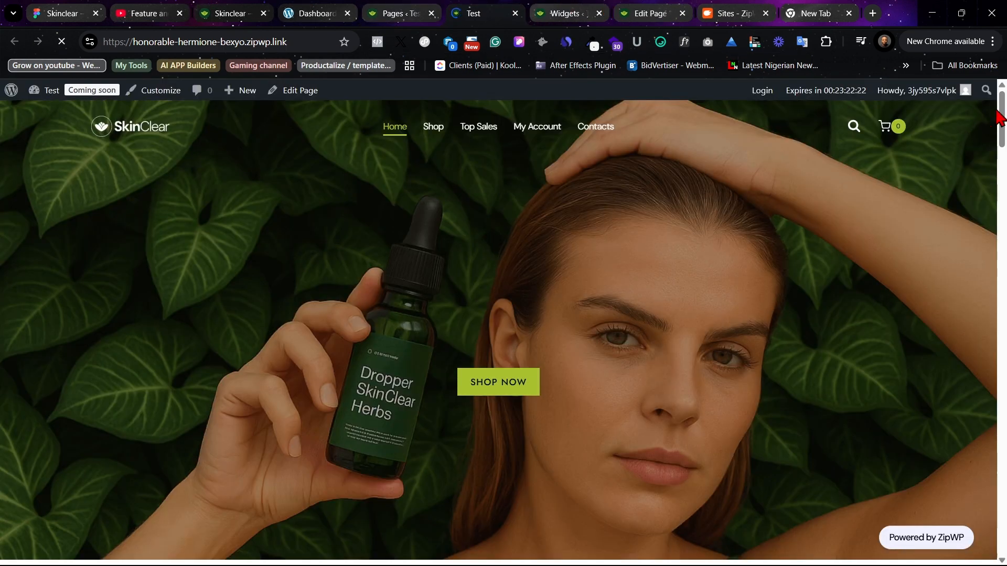
left_click_drag(1001, 124, 980, 564)
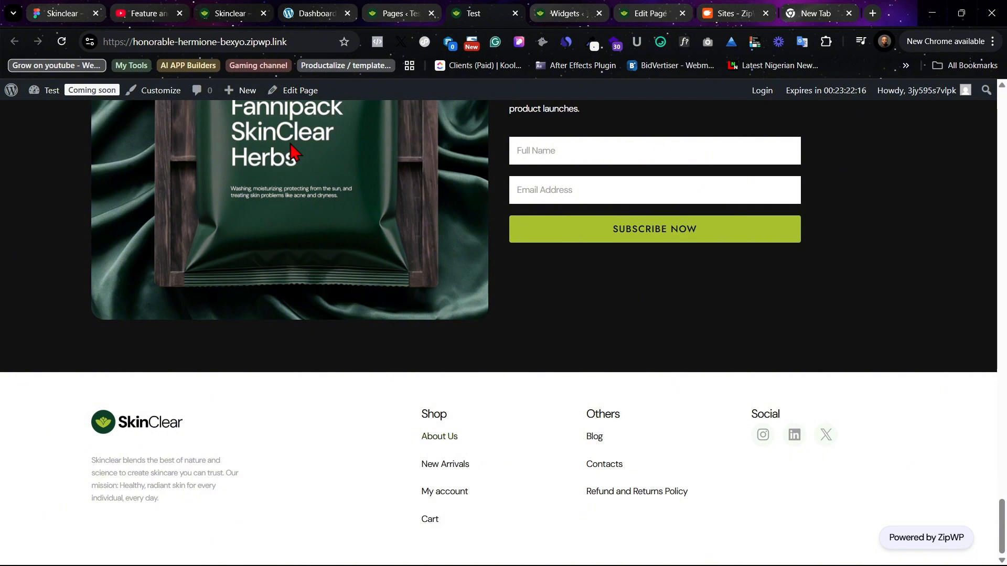
- Inspect the Footer Bottom row and its Footer 1 widget settings in the site customizer, and return to the live homepage
left_click(158, 90)
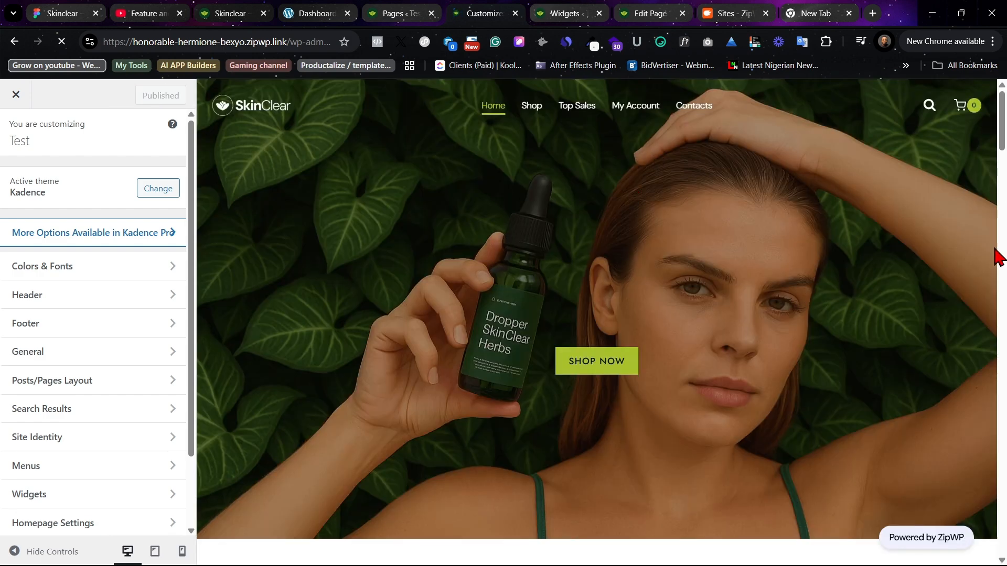
left_click_drag(1002, 138, 1002, 522)
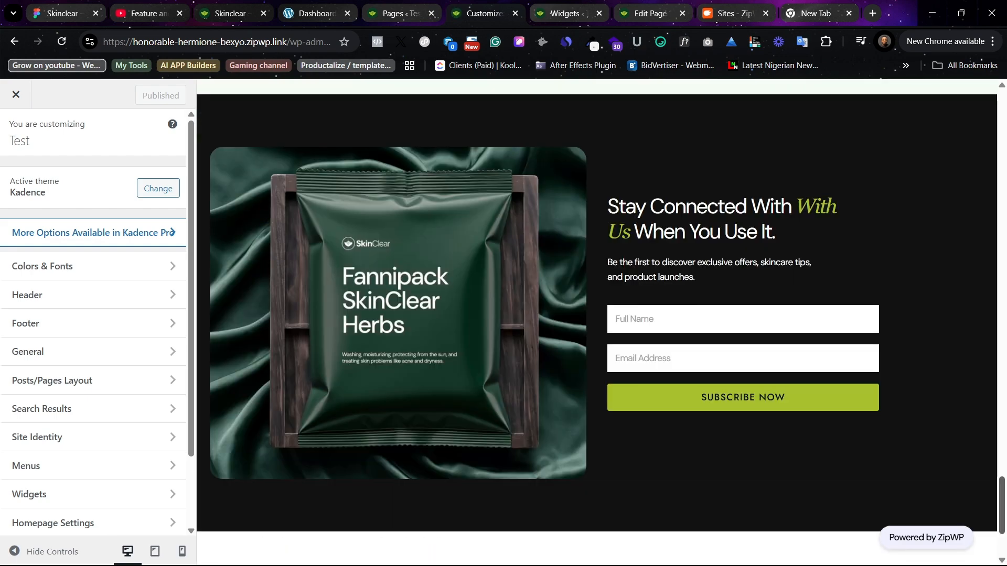
scroll(535, 388, "down", 3)
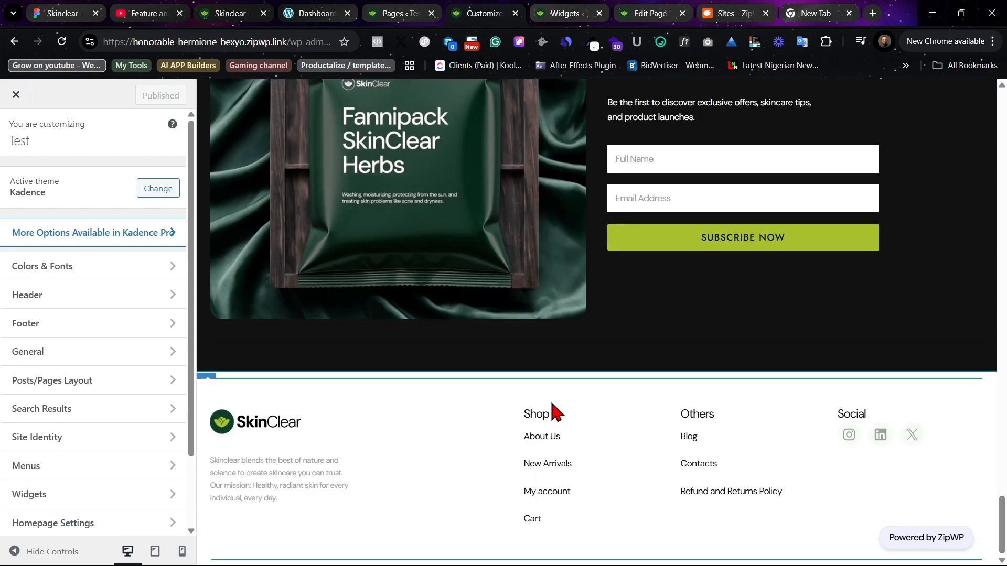
left_click(209, 381)
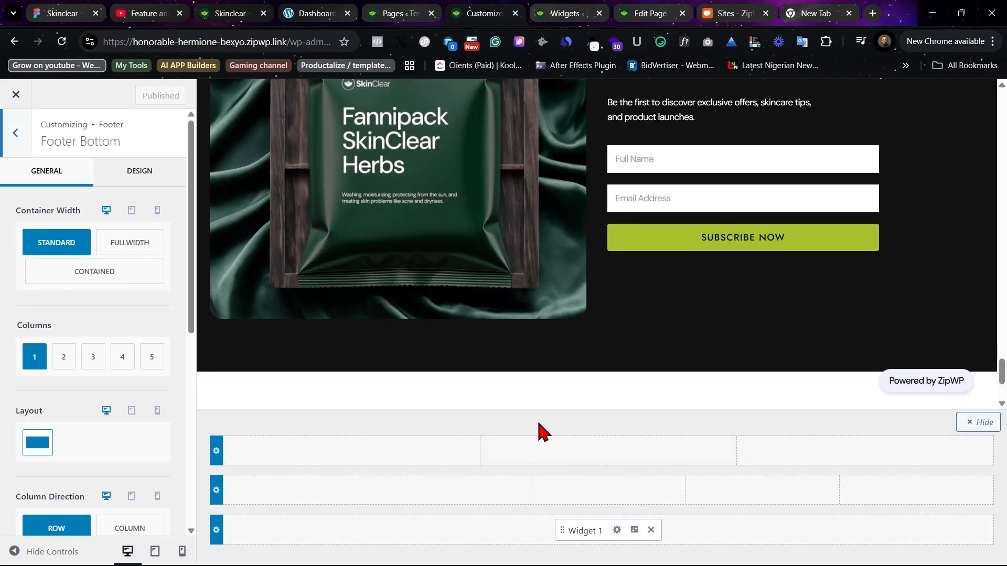
scroll(608, 342, "down", 3)
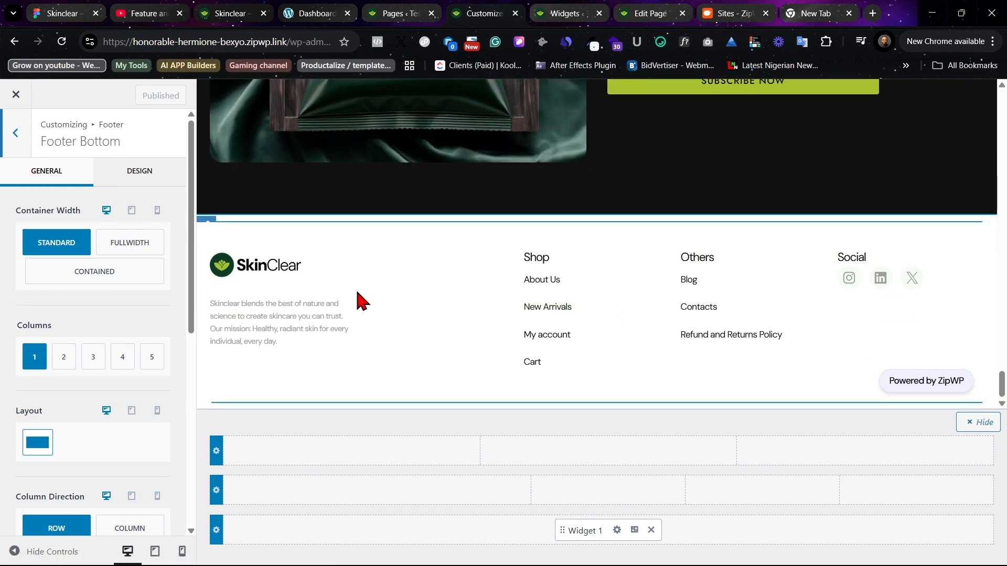
left_click(617, 530)
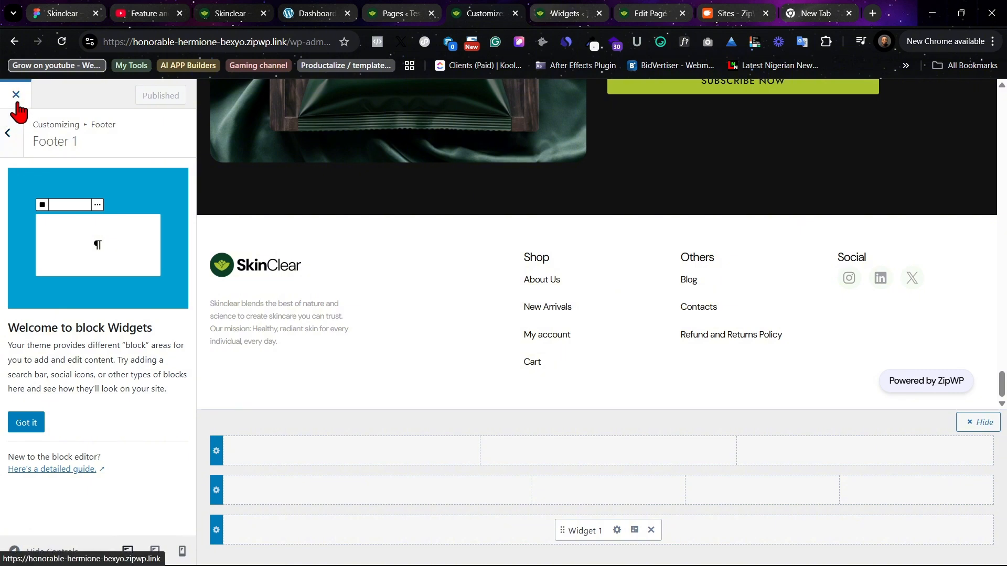
left_click(529, 261)
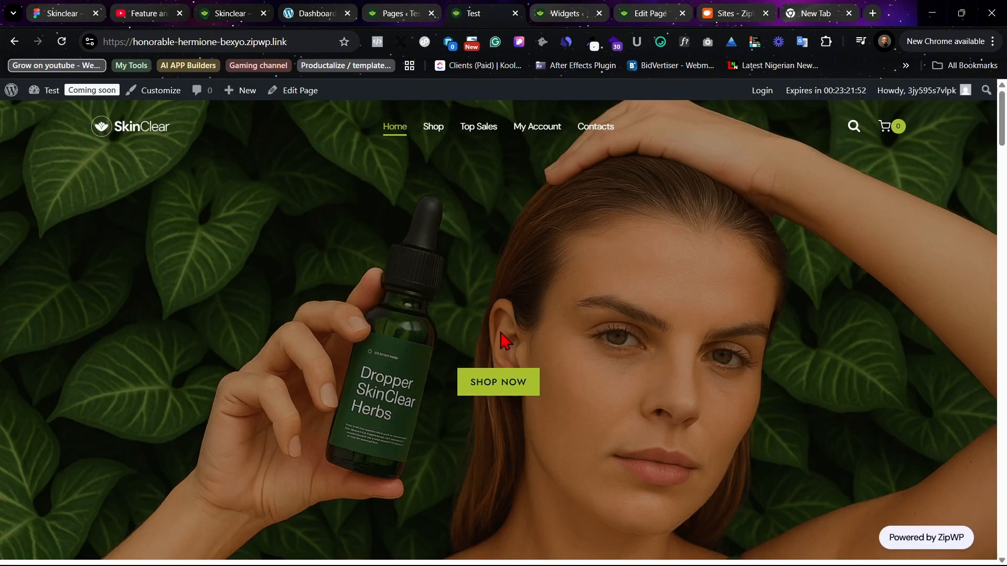
- Open the homepage for editing in the block editor and step through the welcome guide
scroll(508, 343, "down", 14)
scroll(511, 343, "up", 6)
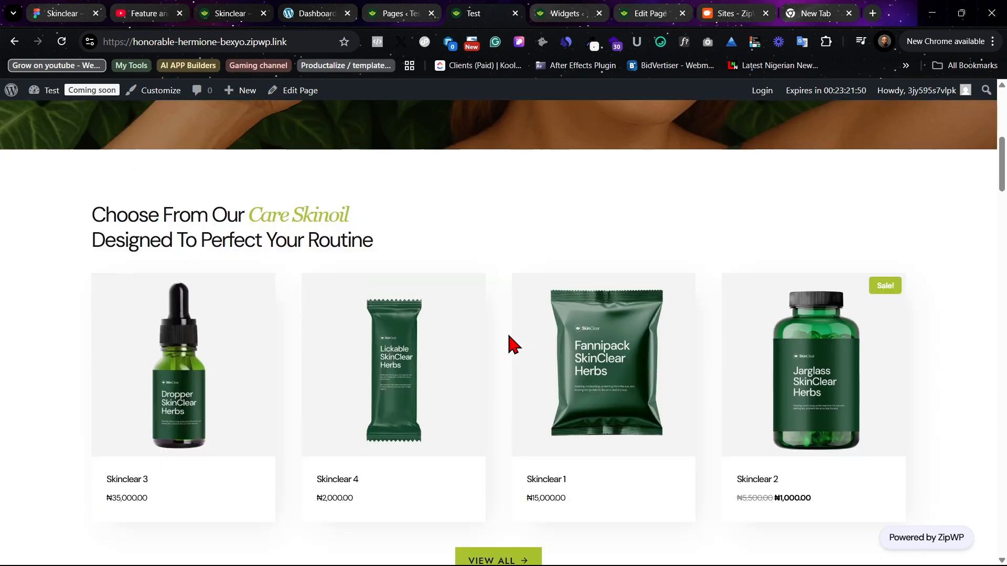
scroll(508, 344, "up", 8)
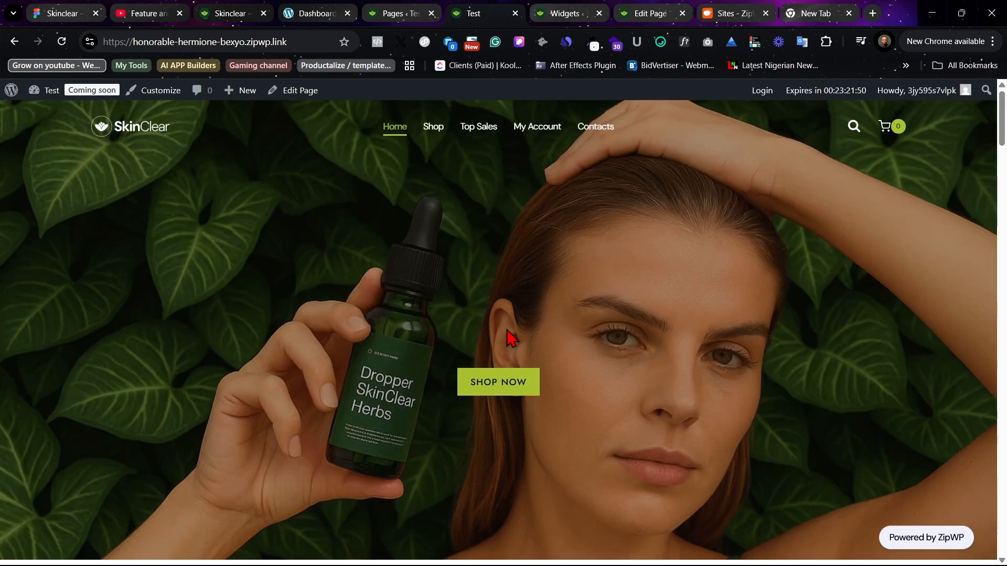
left_click(293, 91)
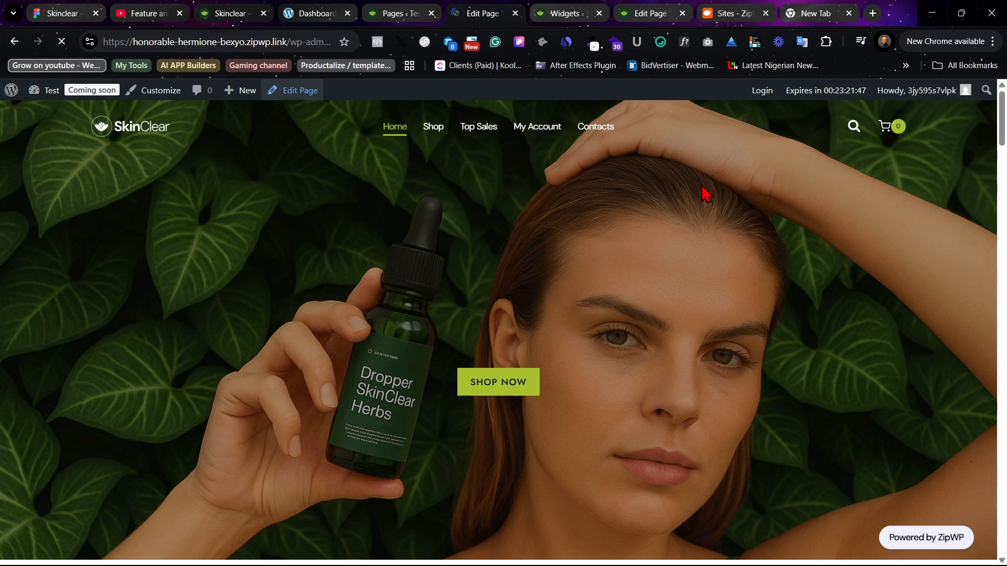
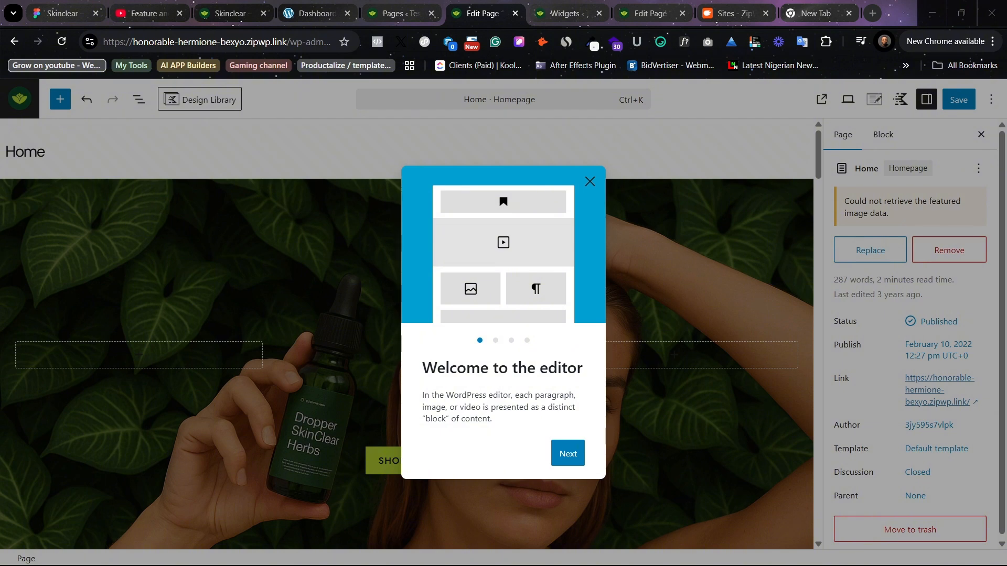
left_click(575, 455)
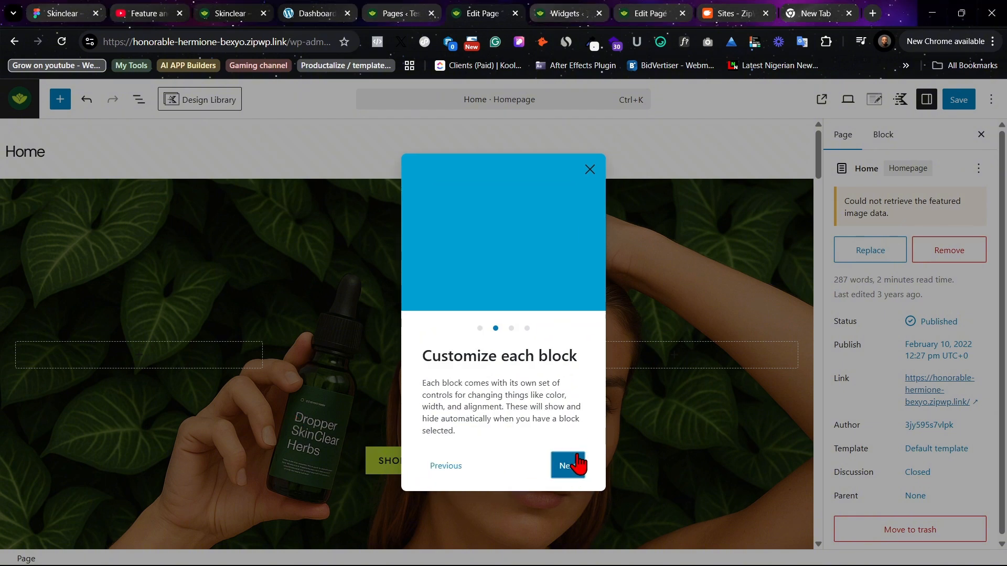
- Finish and close the block editor's welcome guide, and look over the top of the homepage
left_click(572, 459)
left_click(569, 462)
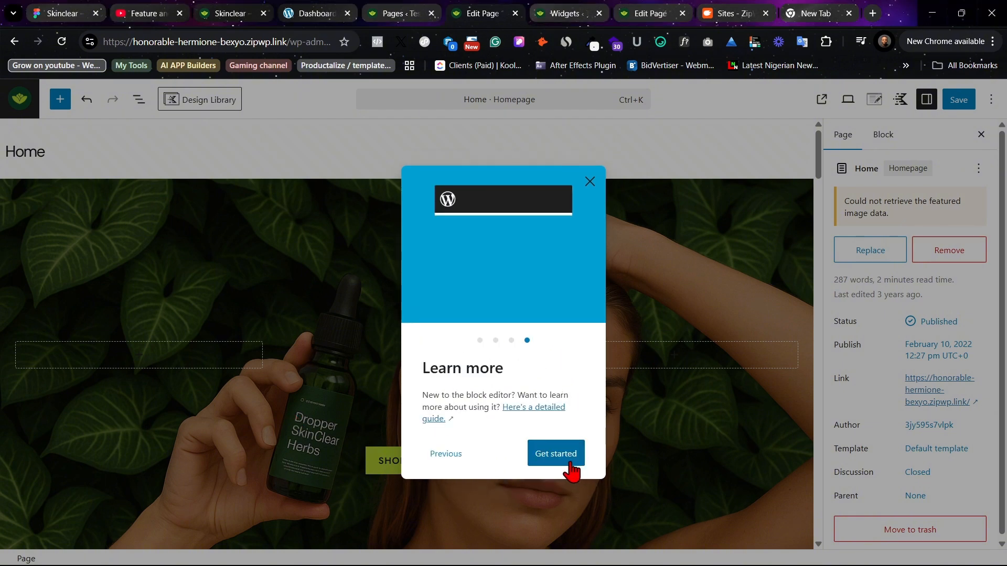
left_click(569, 462)
scroll(563, 299, "down", 1)
scroll(564, 296, "down", 6)
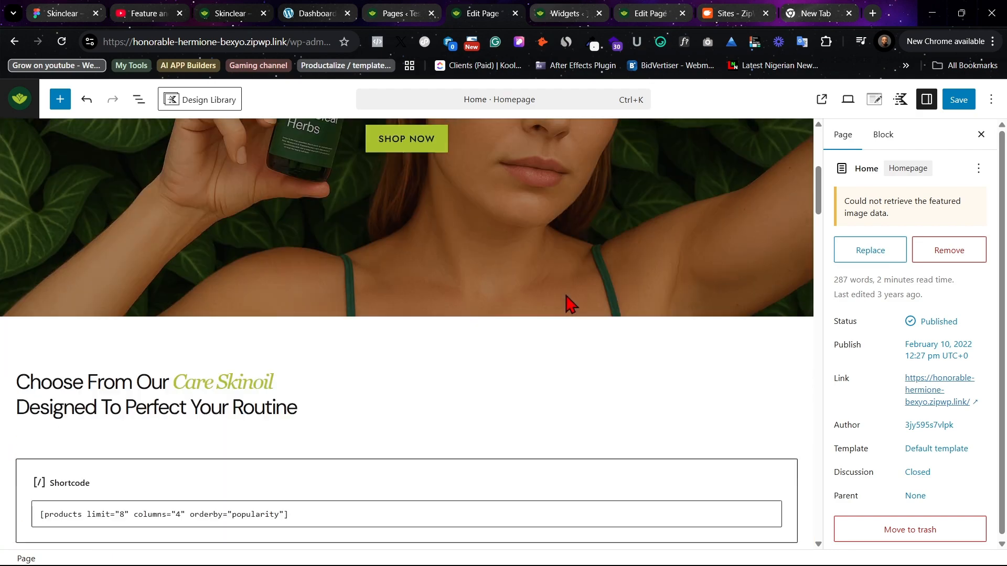
scroll(565, 296, "up", 7)
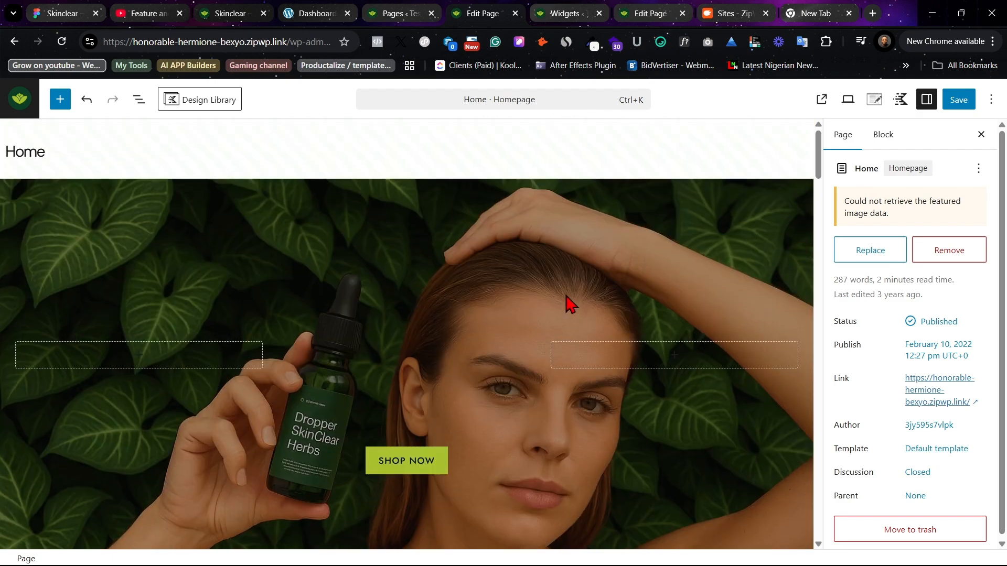
scroll(557, 303, "down", 7)
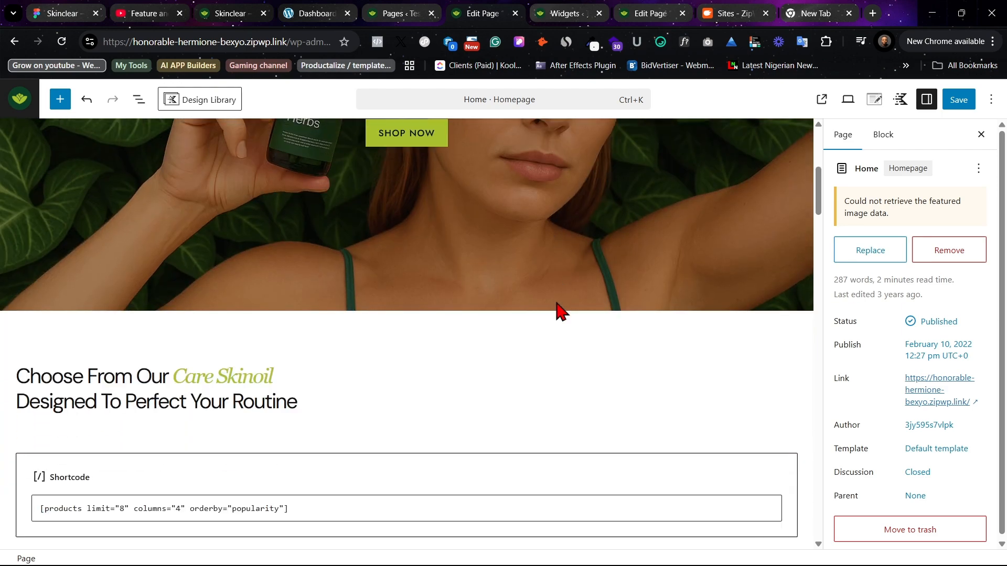
scroll(419, 329, "up", 7)
- Inspect the background style settings of the homepage's hero row
left_click(467, 206)
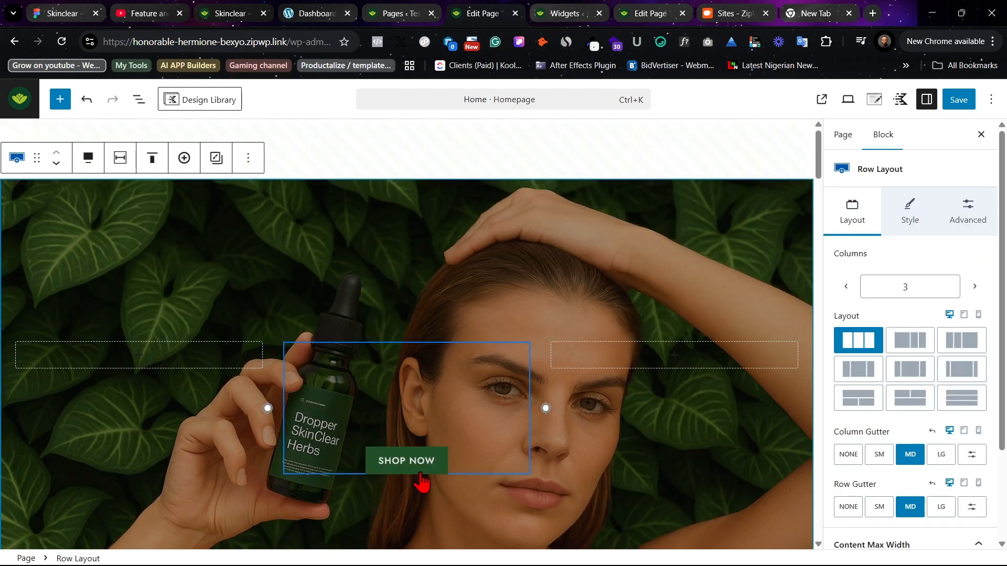
left_click(438, 472)
left_click(397, 249)
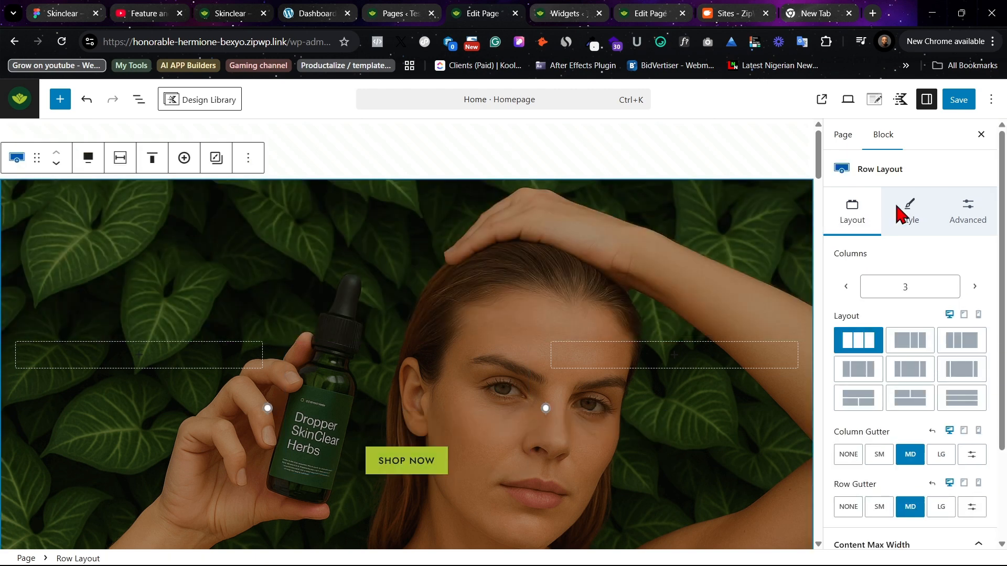
left_click(911, 213)
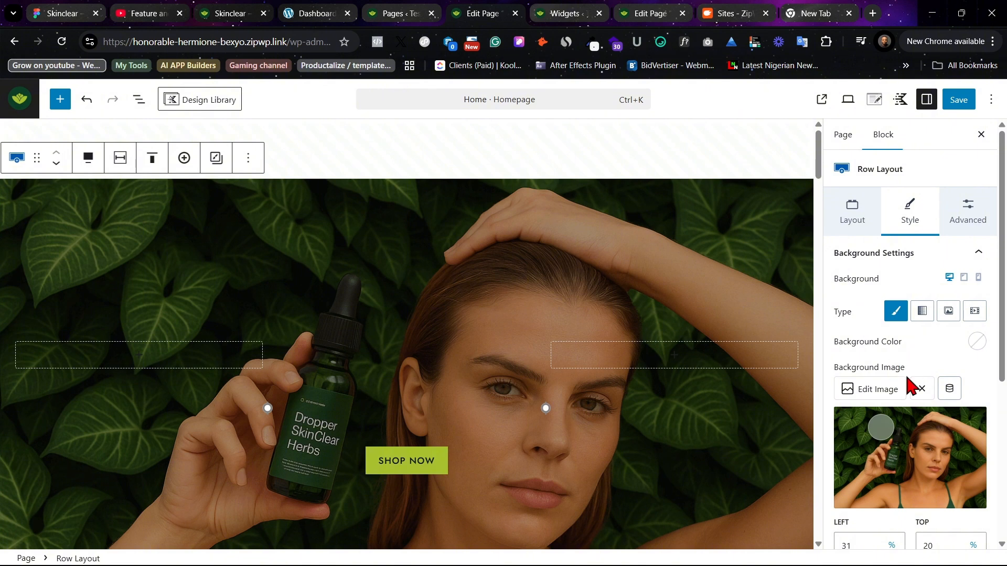
left_click(909, 257)
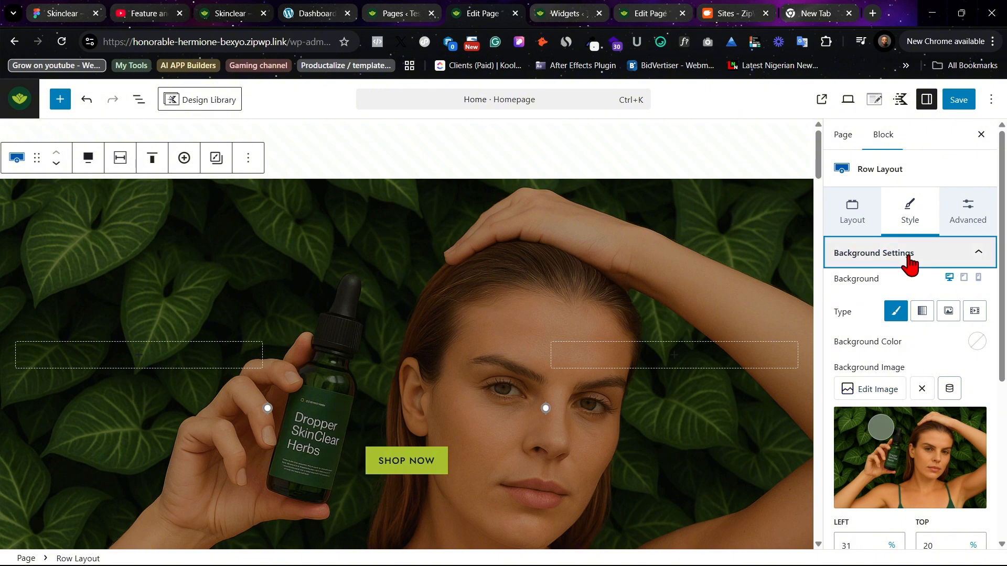
- Try adding "You" after "Choose From" in the product section heading and remove the added word
scroll(567, 262, "down", 7)
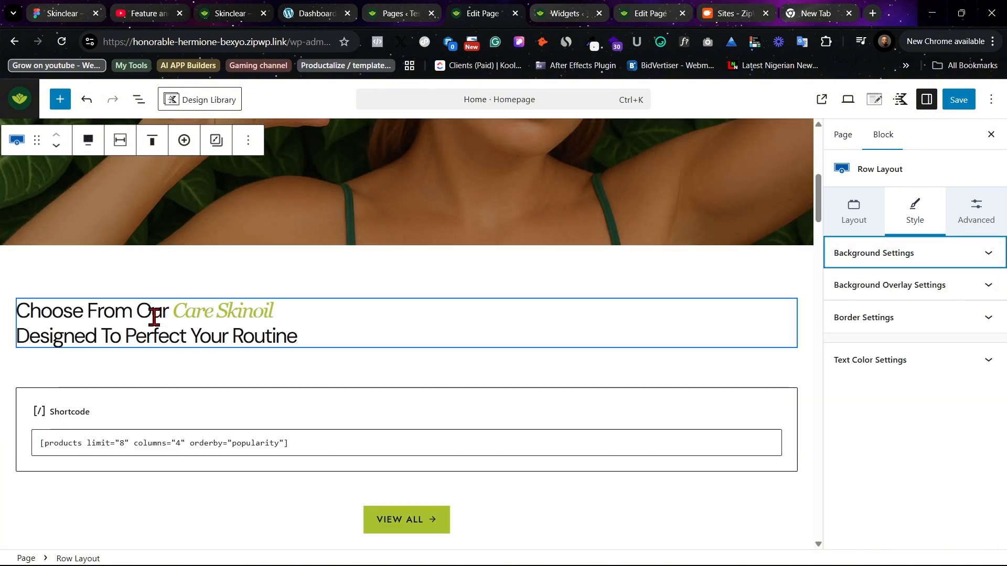
left_click(152, 315)
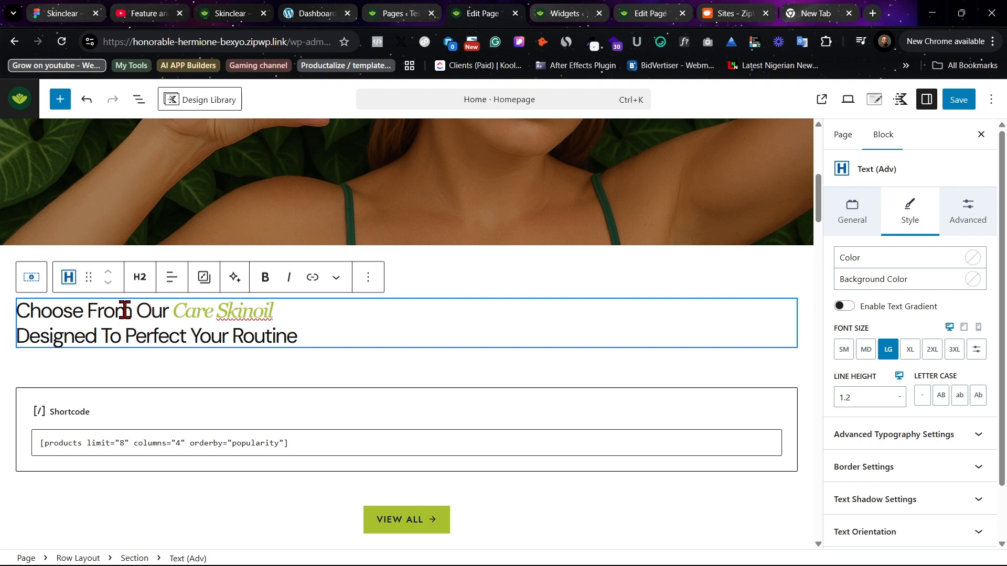
type("Y")
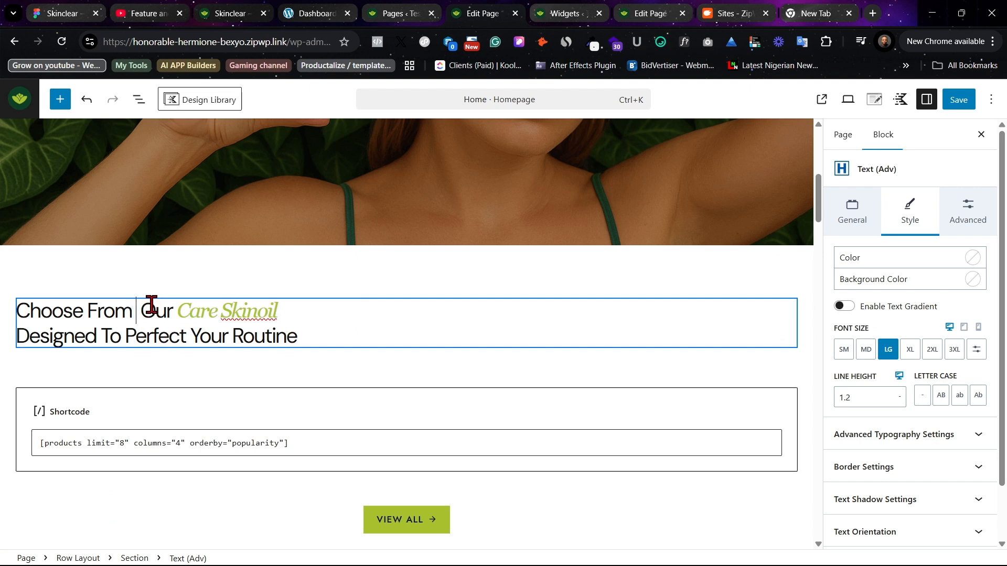
type("ou")
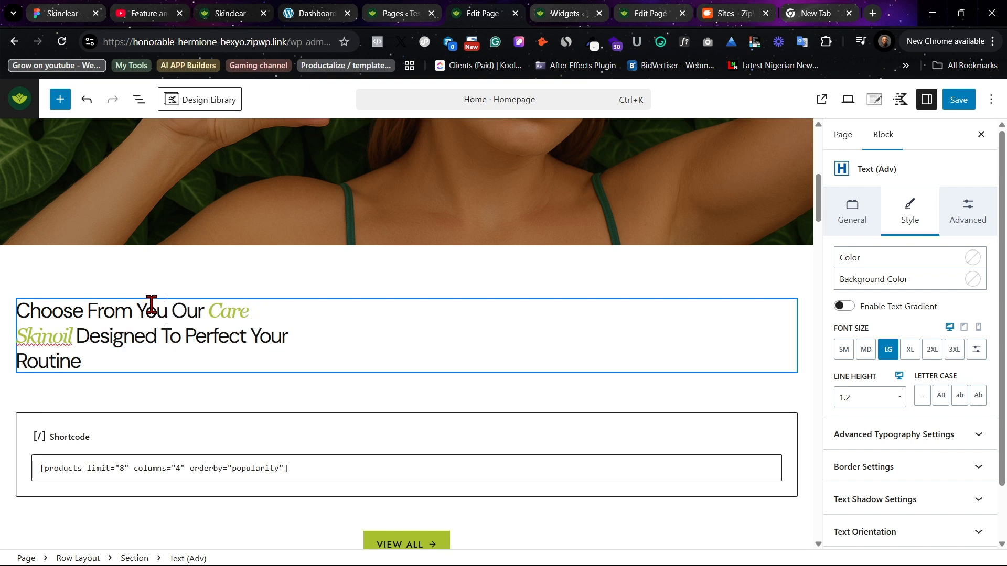
key("BackSpace")
key("BackSpace")
key("BackSpace")
key("BackSpace")
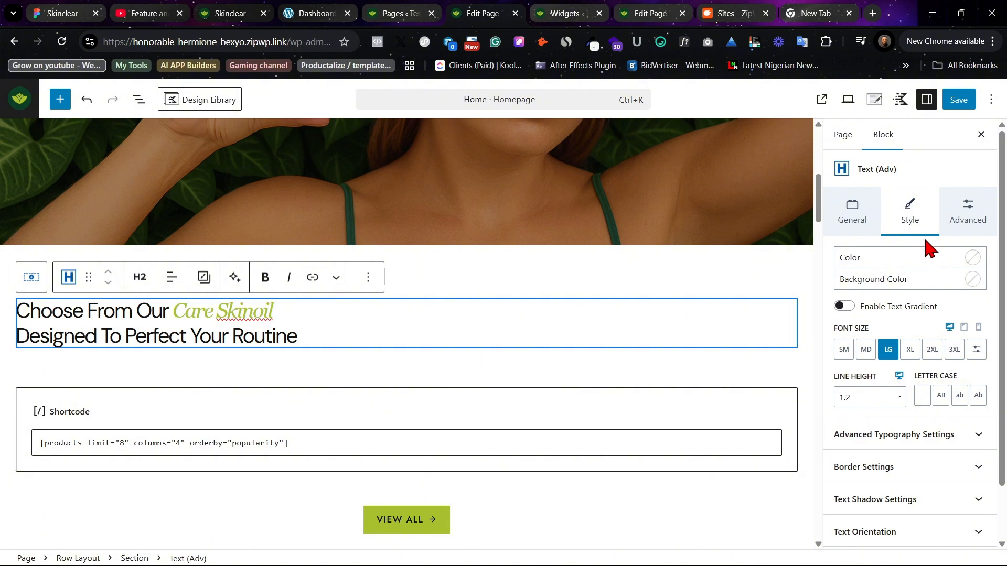
scroll(559, 426, "down", 1)
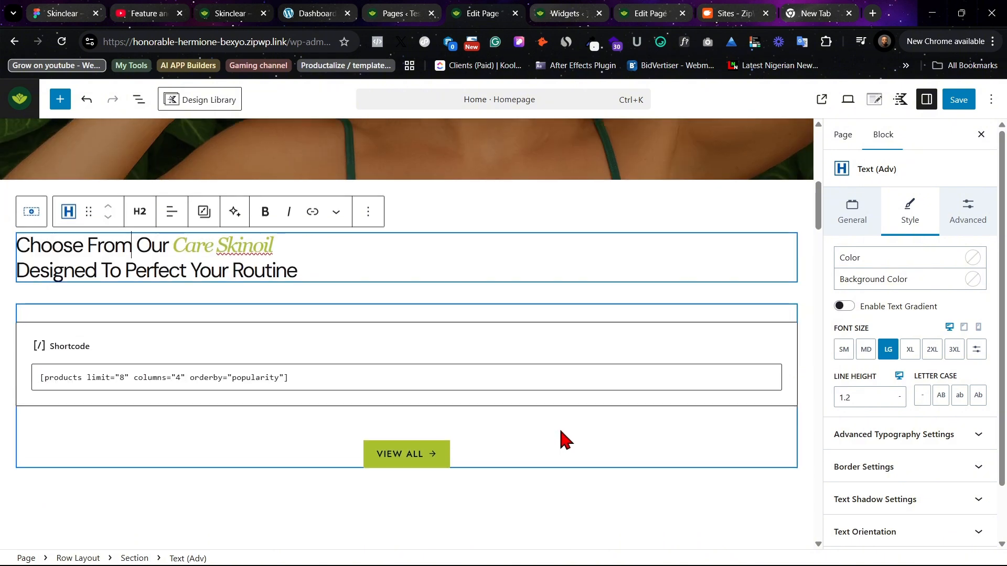
left_click(135, 11)
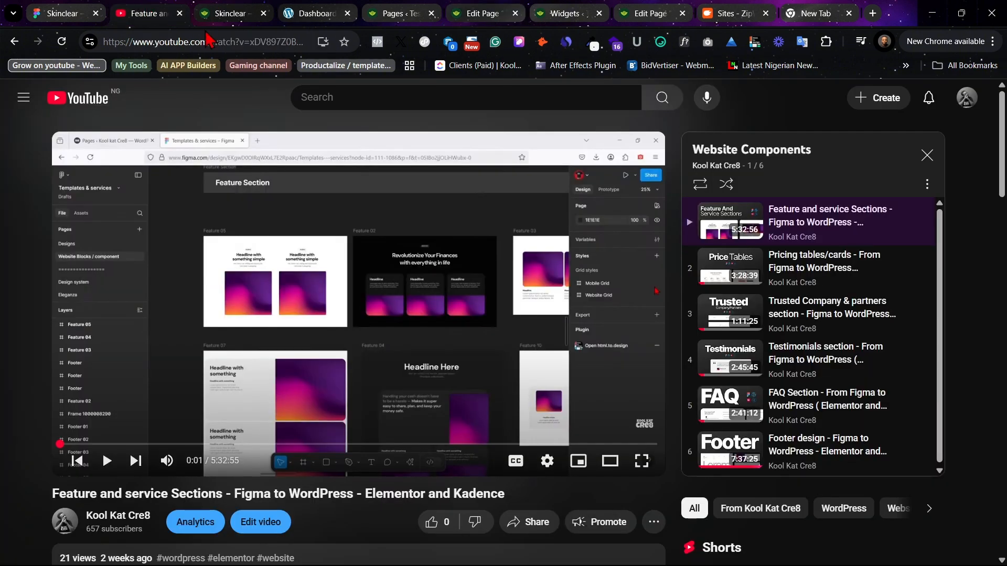
left_click(389, 9)
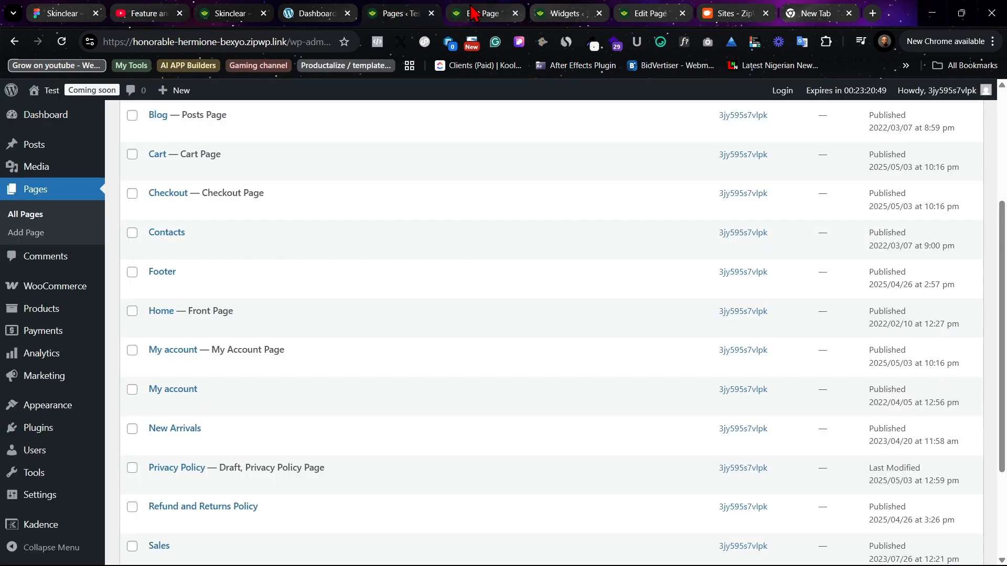
left_click(479, 13)
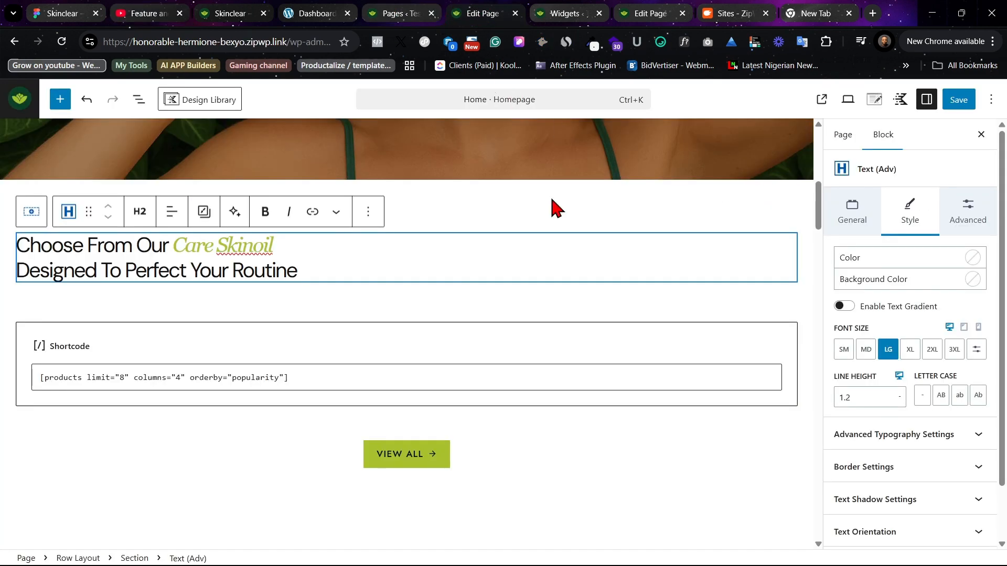
- Examine the image settings of the woman's portrait beside "The Power Of Our Care Skinclear" text
scroll(582, 366, "down", 4)
scroll(588, 386, "down", 3)
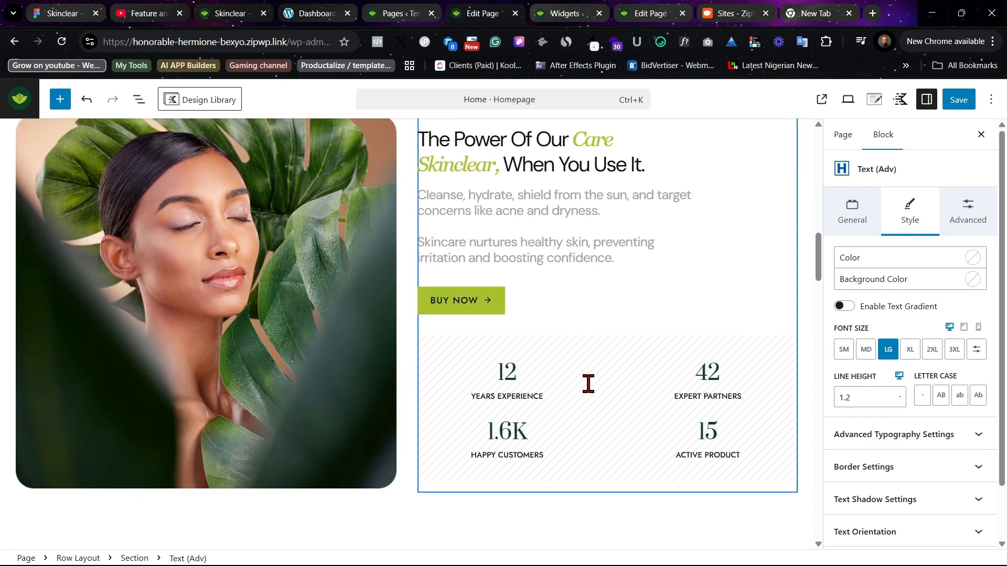
scroll(270, 278, "down", 4)
scroll(270, 278, "up", 3)
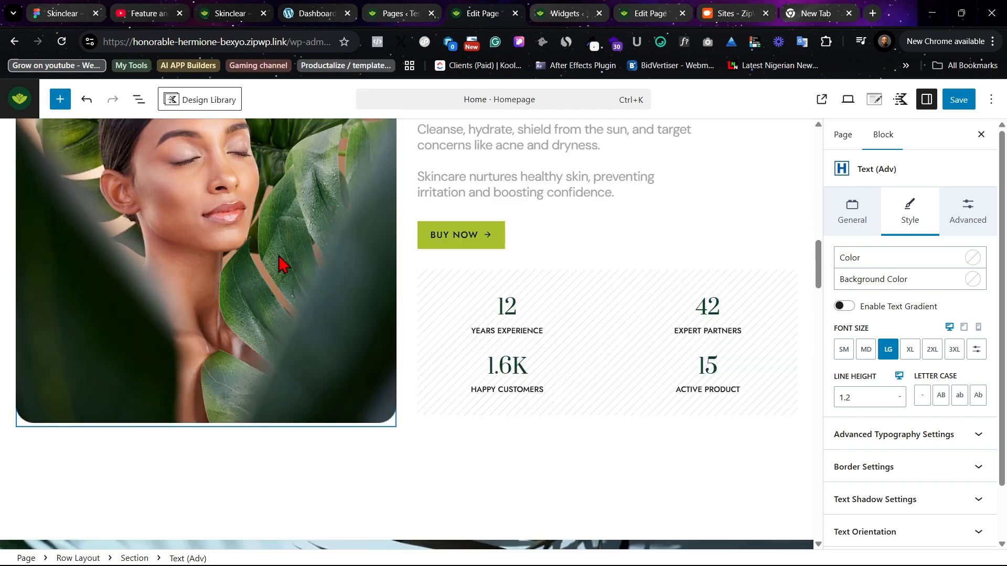
left_click(281, 266)
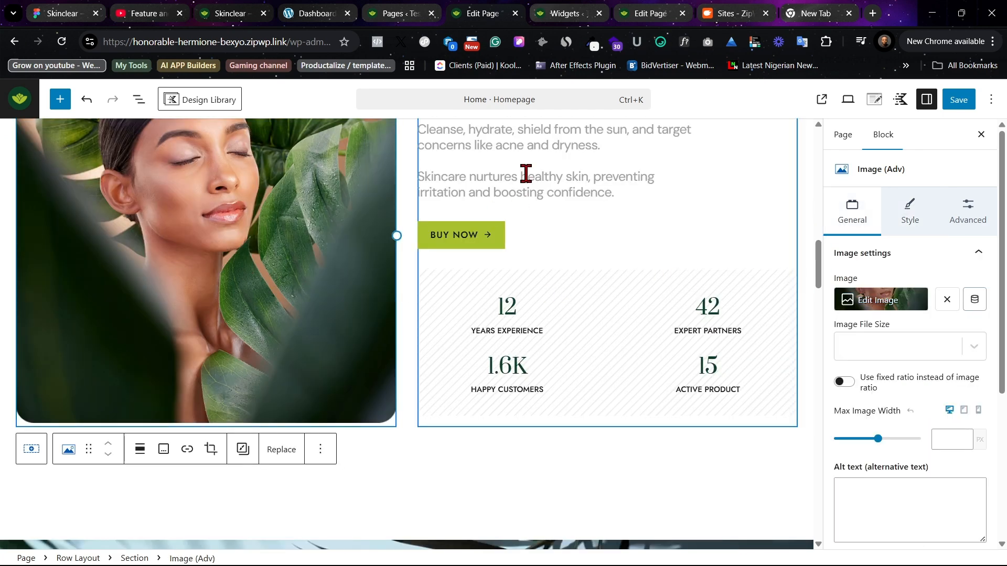
- Check the link settings of the full-width Fannipack SkinClear Herbs banner image, opening its image link for editing
scroll(319, 345, "down", 10)
scroll(317, 345, "down", 3)
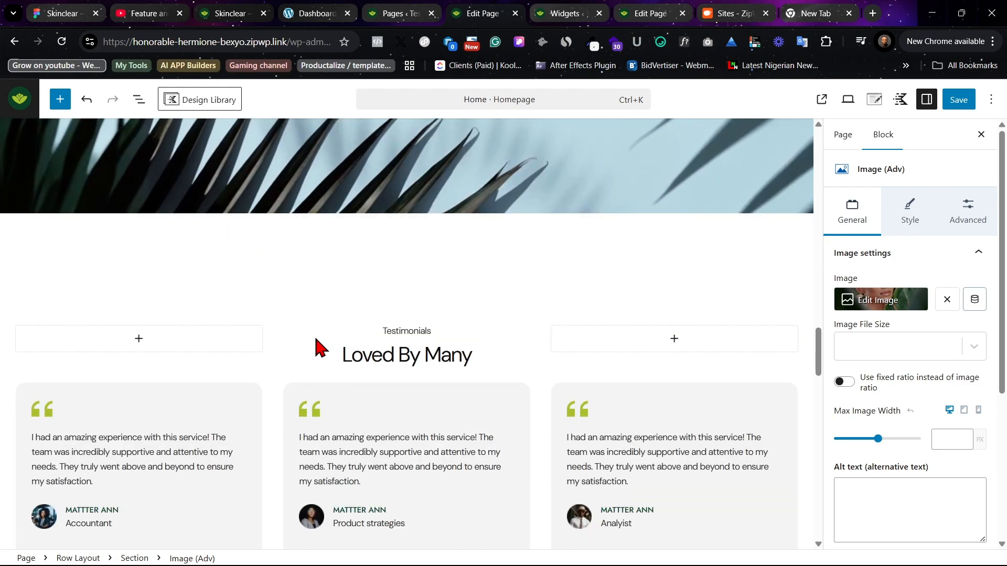
scroll(524, 256, "up", 4)
left_click(523, 251)
scroll(899, 461, "down", 4)
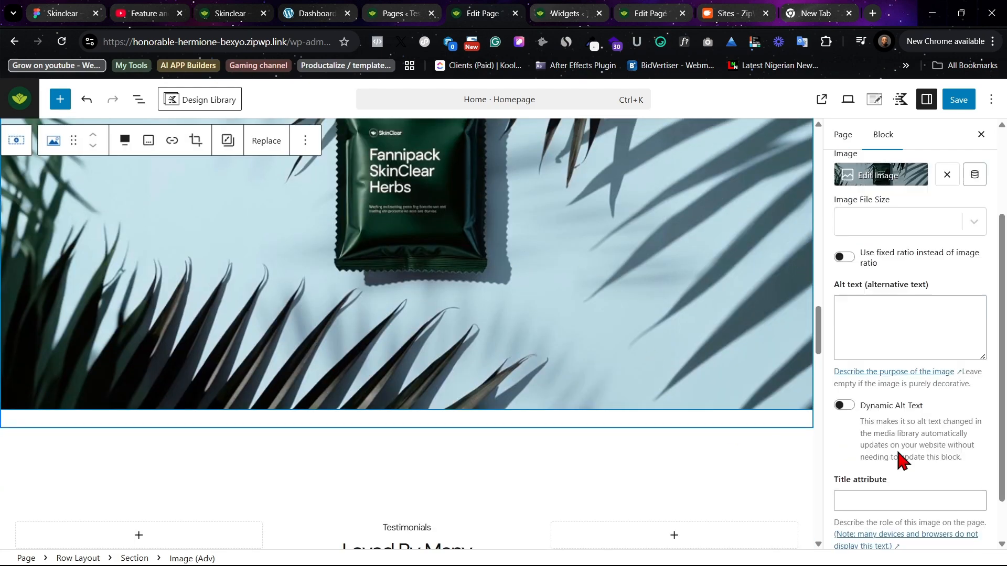
left_click(894, 532)
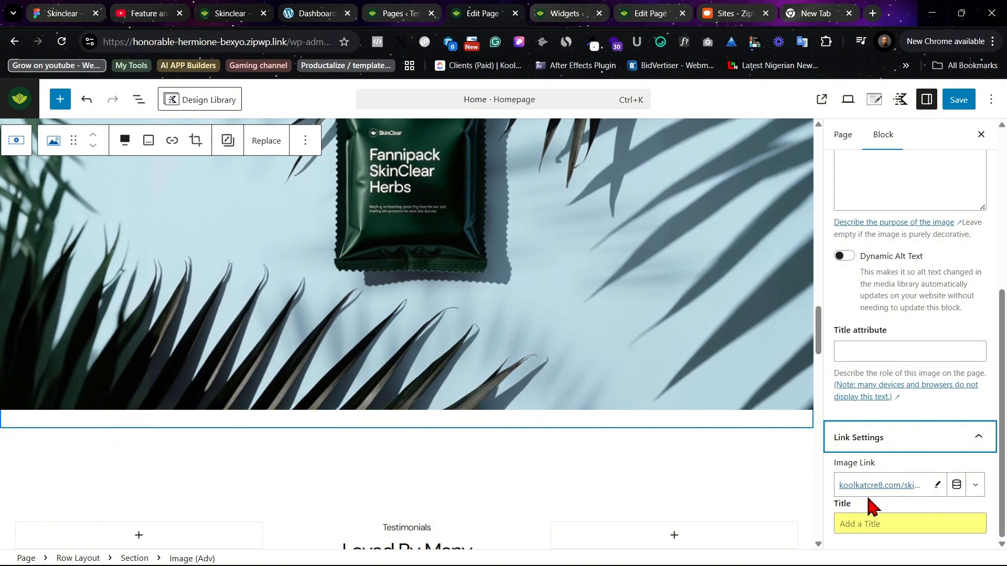
left_click(938, 486)
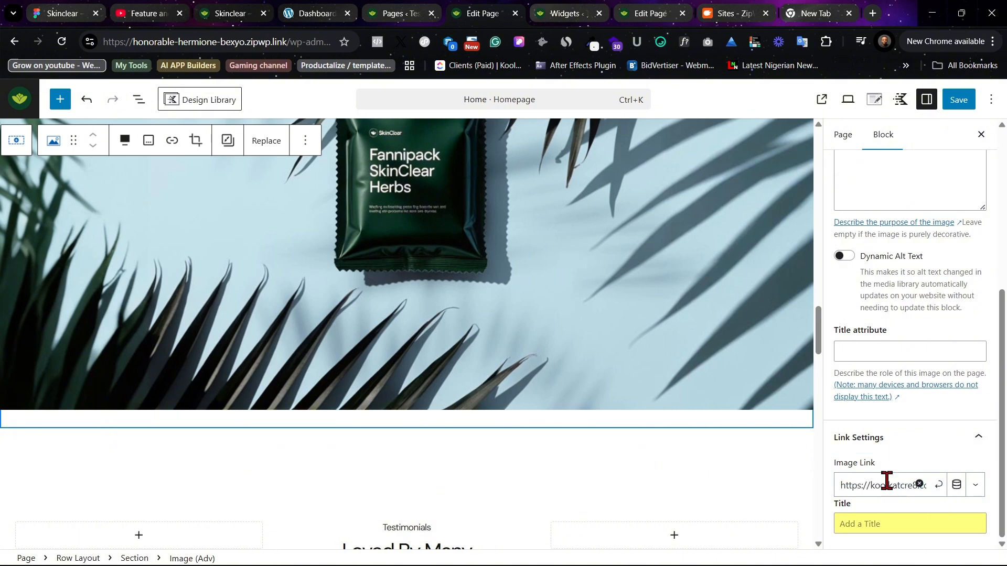
left_click(916, 460)
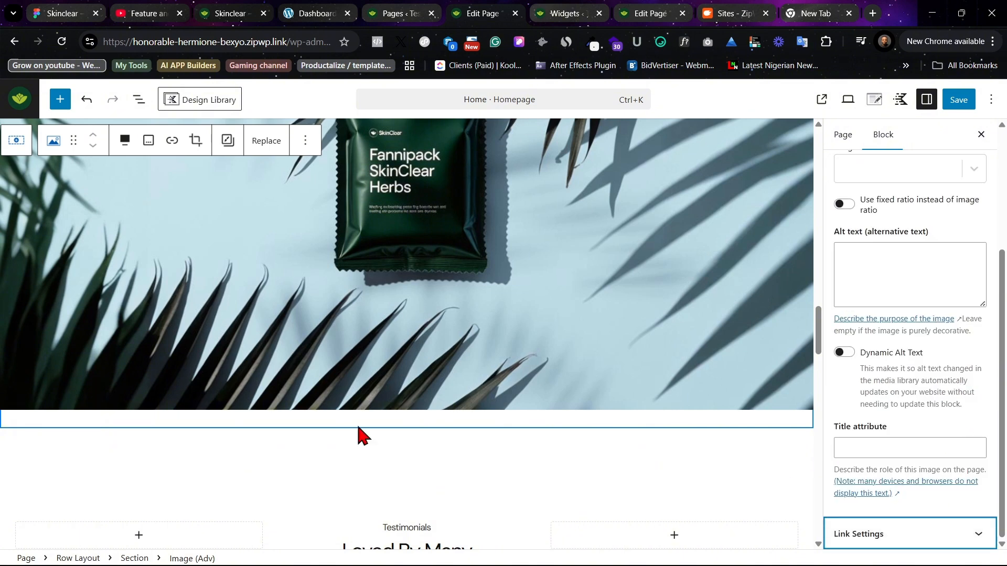
- View the live homepage in a separate tab and examine the embedded Instagram reels below the testimonials
scroll(360, 435, "down", 7)
scroll(423, 415, "down", 3)
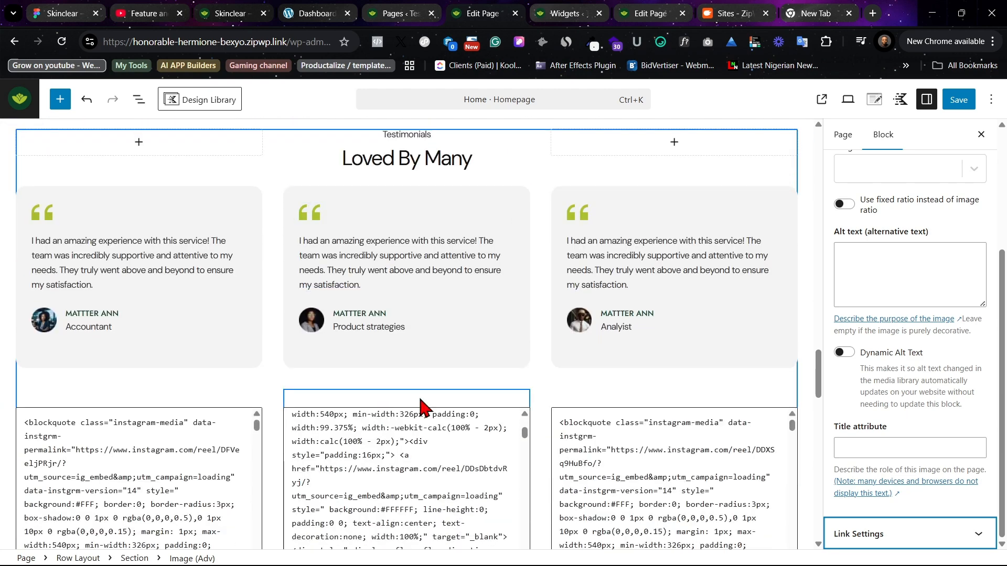
left_click(580, 11)
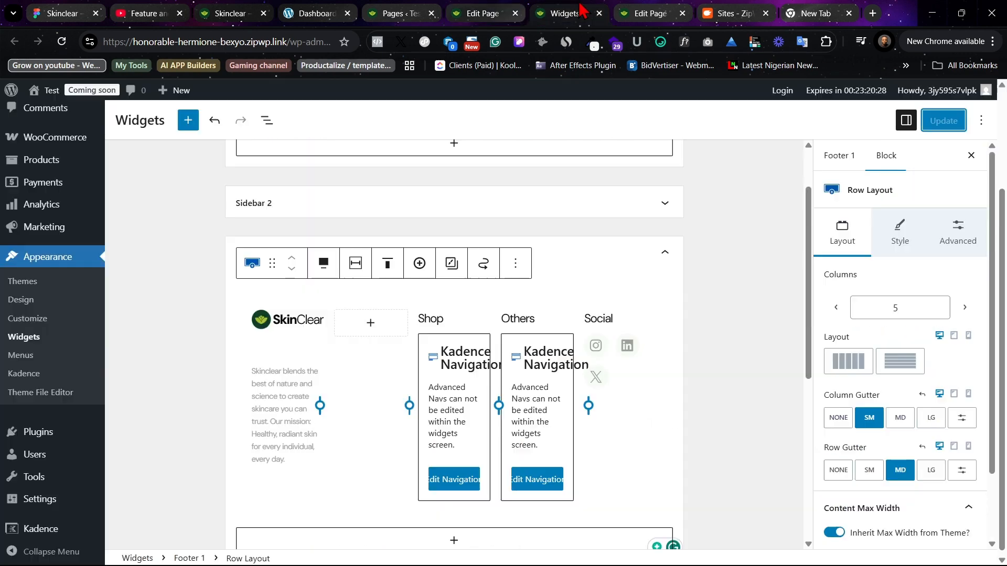
left_click(482, 16)
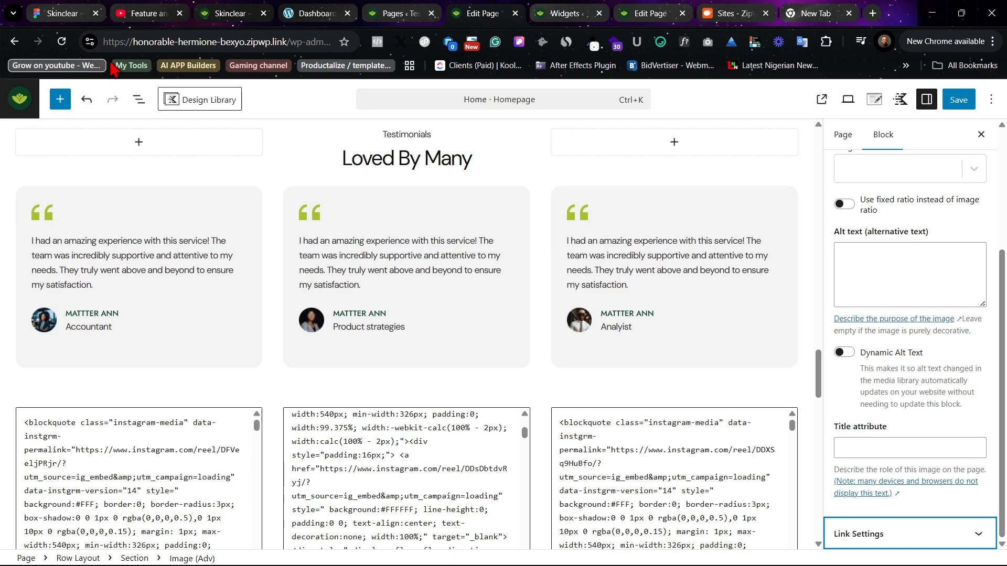
left_click(420, 13)
left_click(478, 13)
left_click(820, 100)
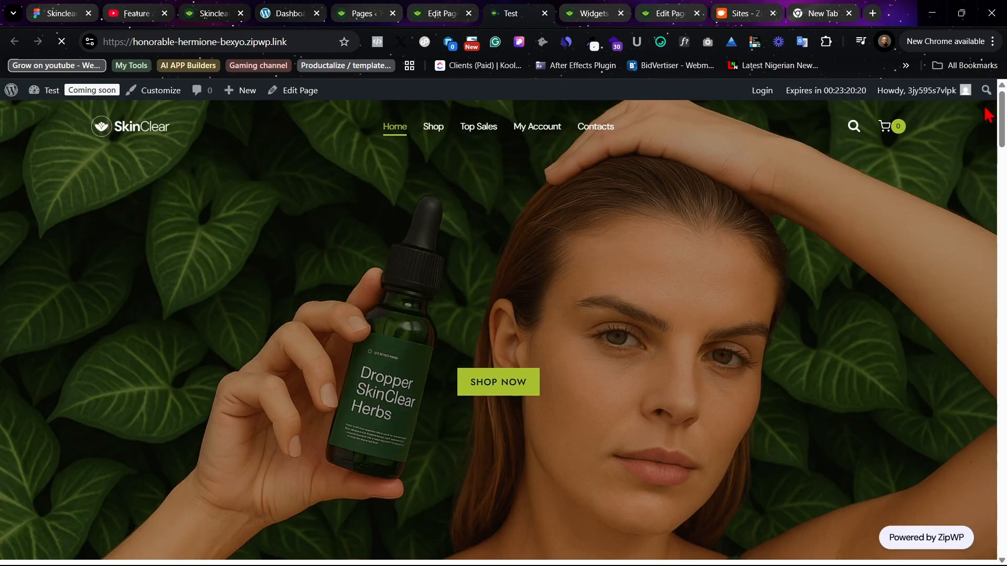
left_click_drag(1003, 122, 1005, 390)
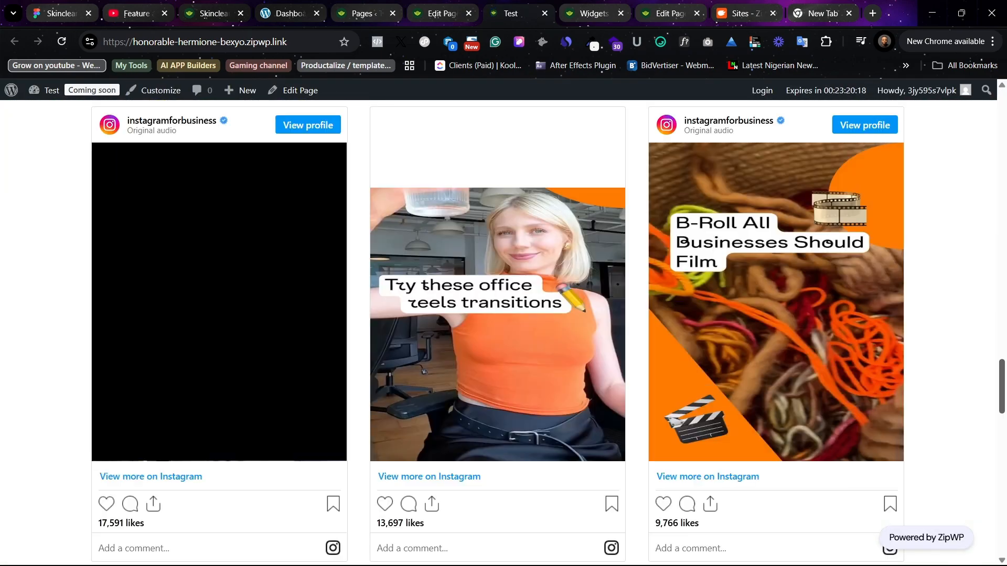
scroll(163, 259, "up", 1)
scroll(164, 259, "up", 1)
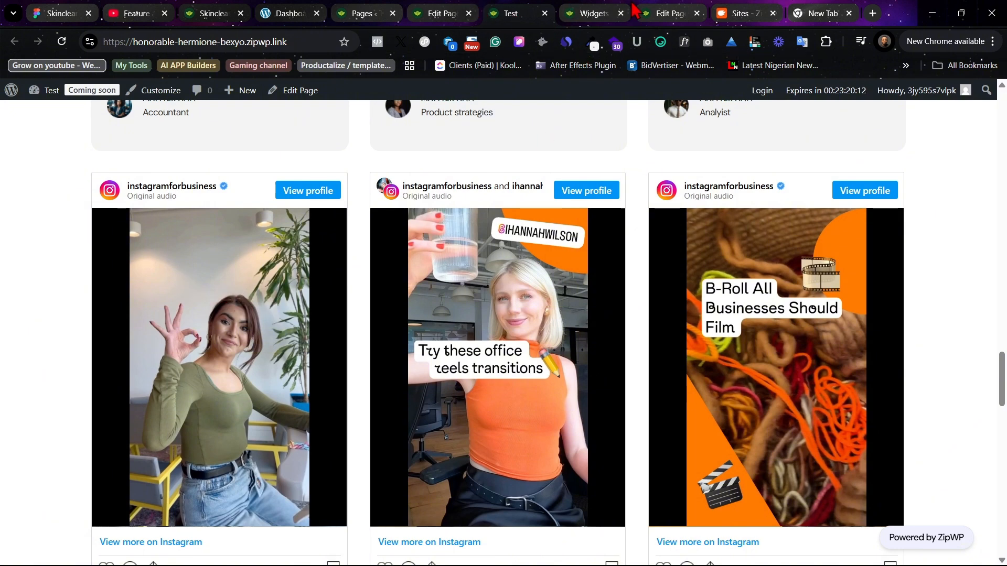
- Load Instagram in the empty browser tab and go to the posts on the signed-in account's own profile
left_click(837, 8)
type("try")
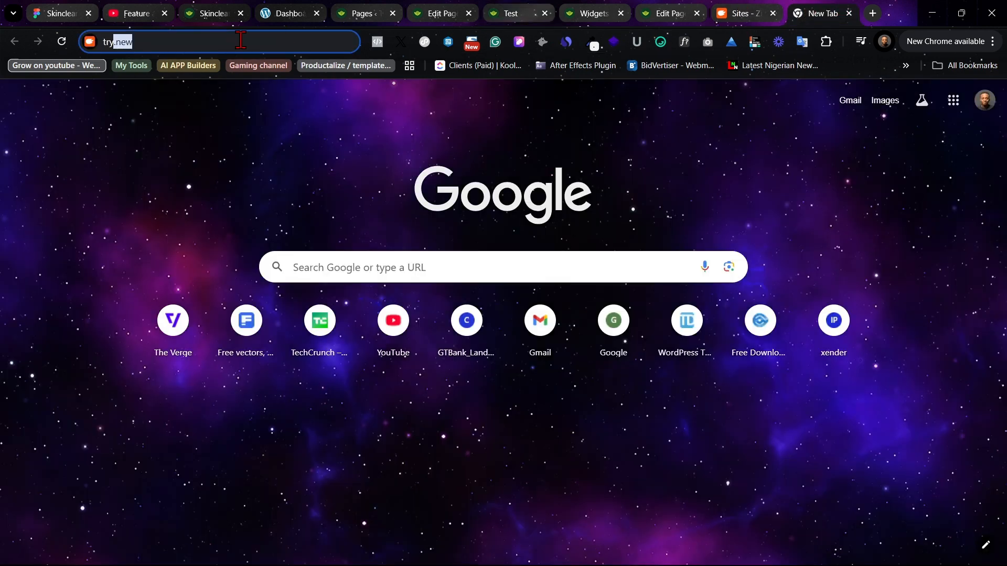
type("in")
key("Return")
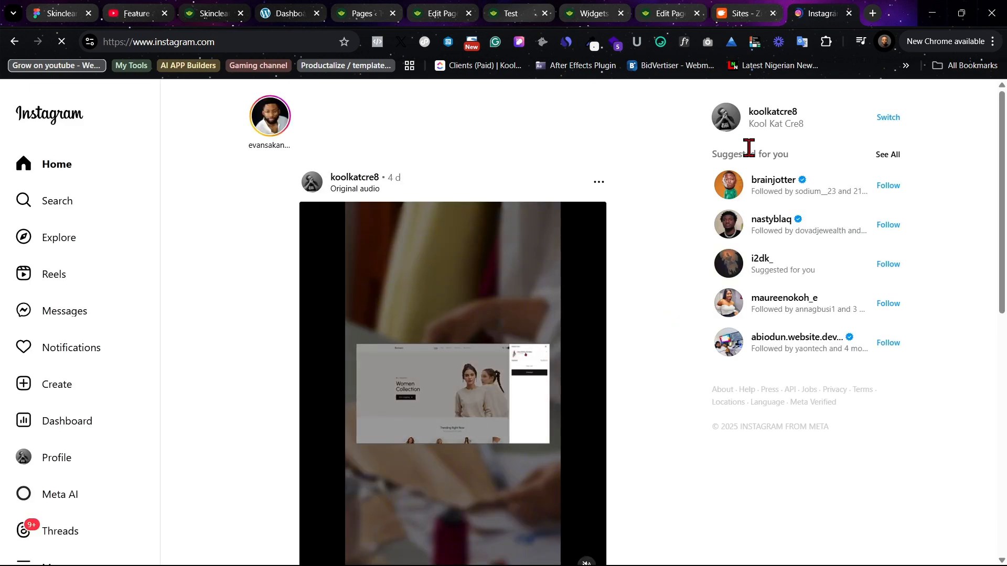
left_click(771, 115)
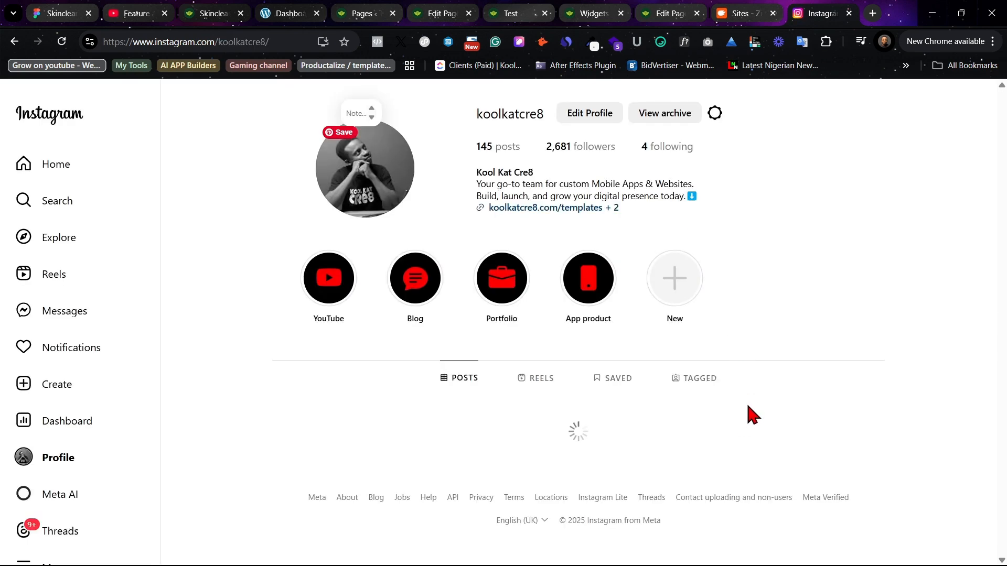
scroll(753, 412, "down", 4)
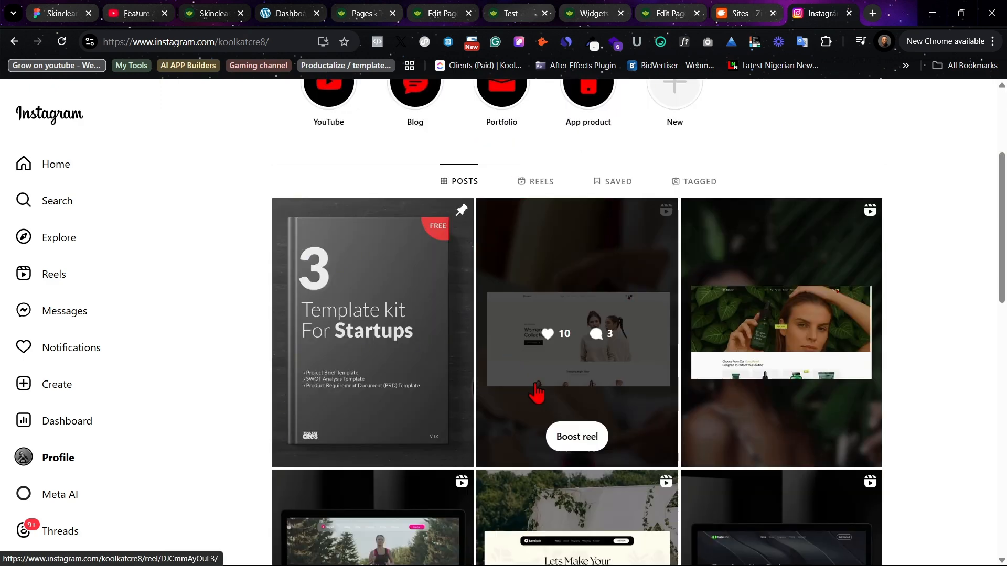
- Open the wedding website reel among the profile's posts and copy its embed code without the caption
scroll(537, 393, "down", 3)
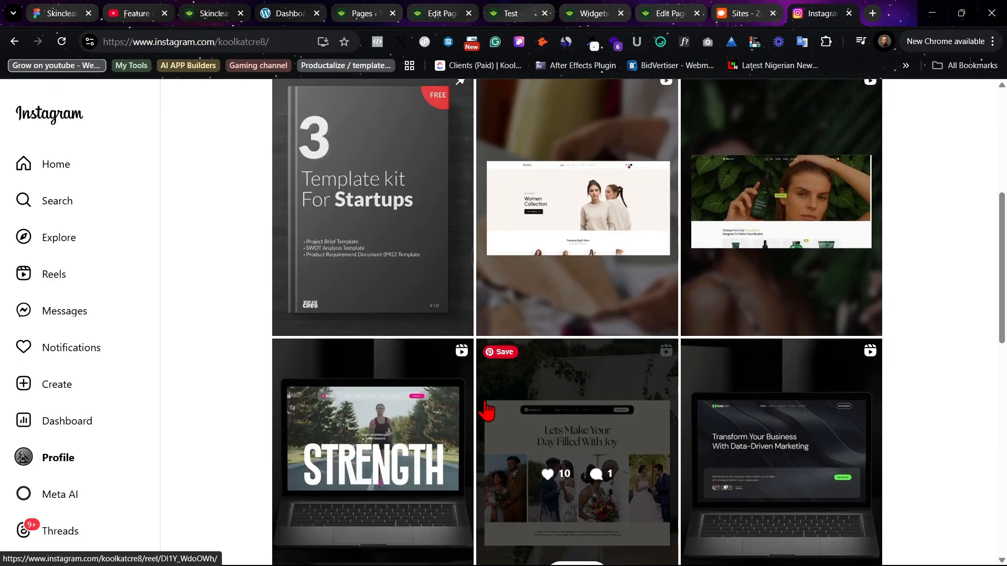
scroll(563, 409, "down", 3)
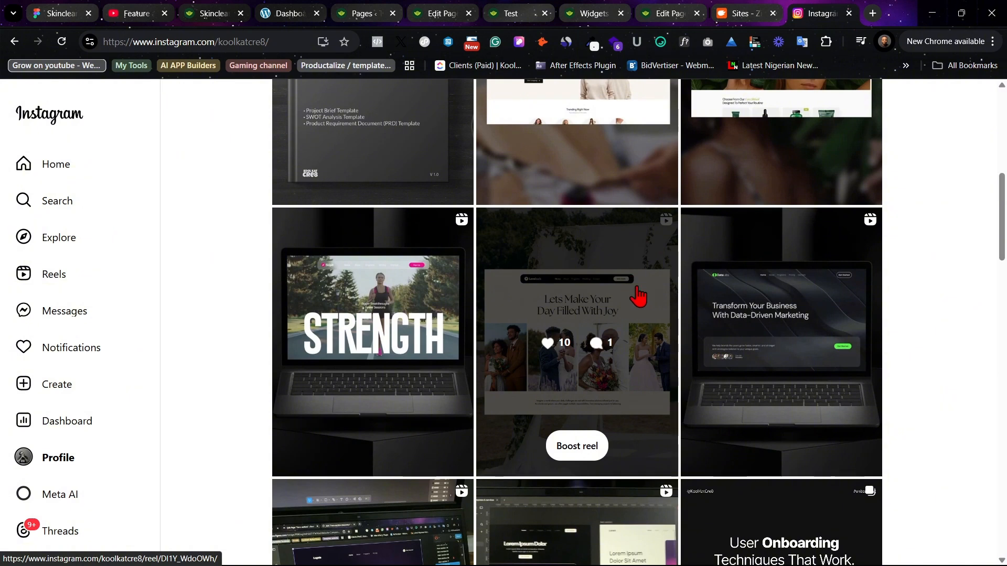
left_click(637, 293)
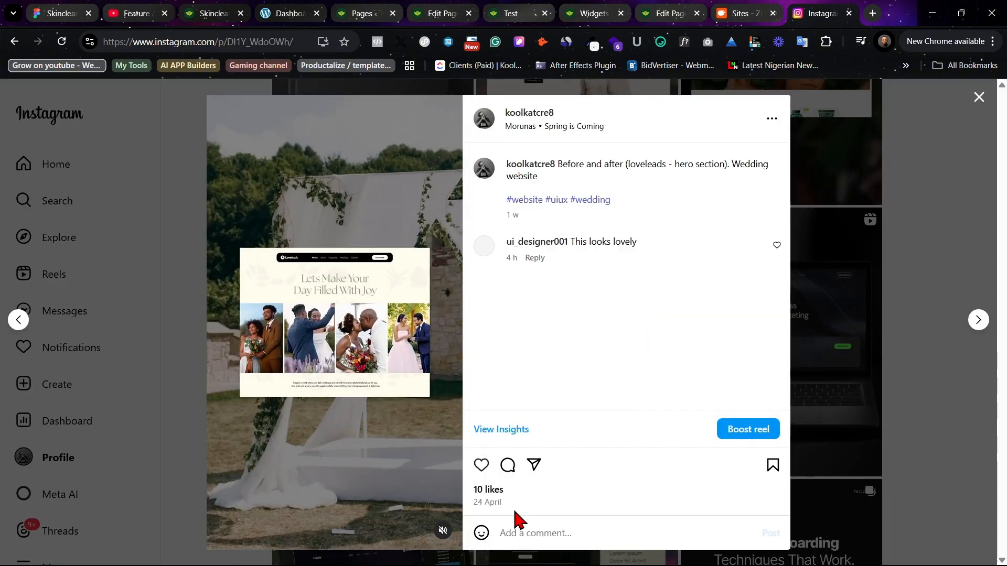
left_click(772, 124)
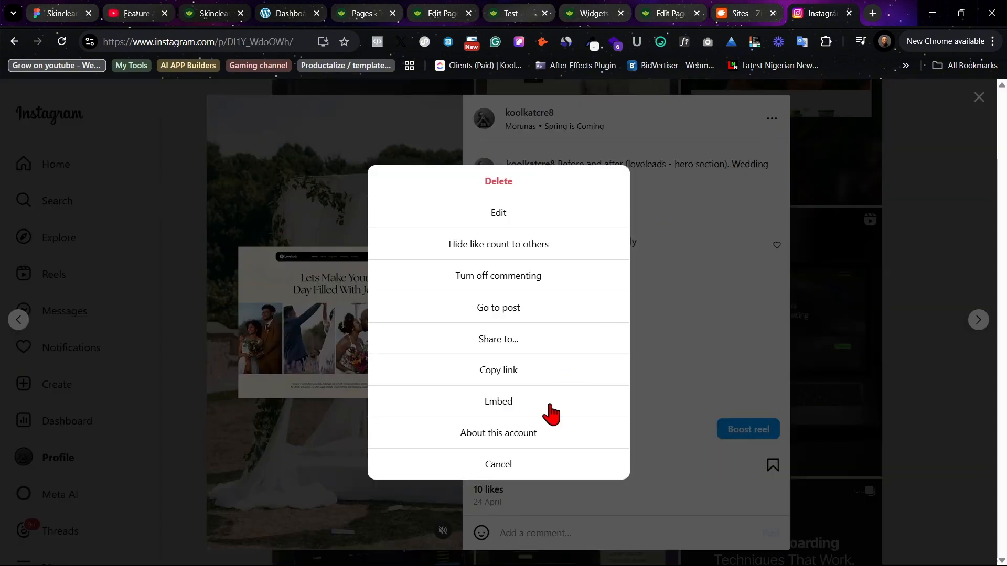
left_click(509, 409)
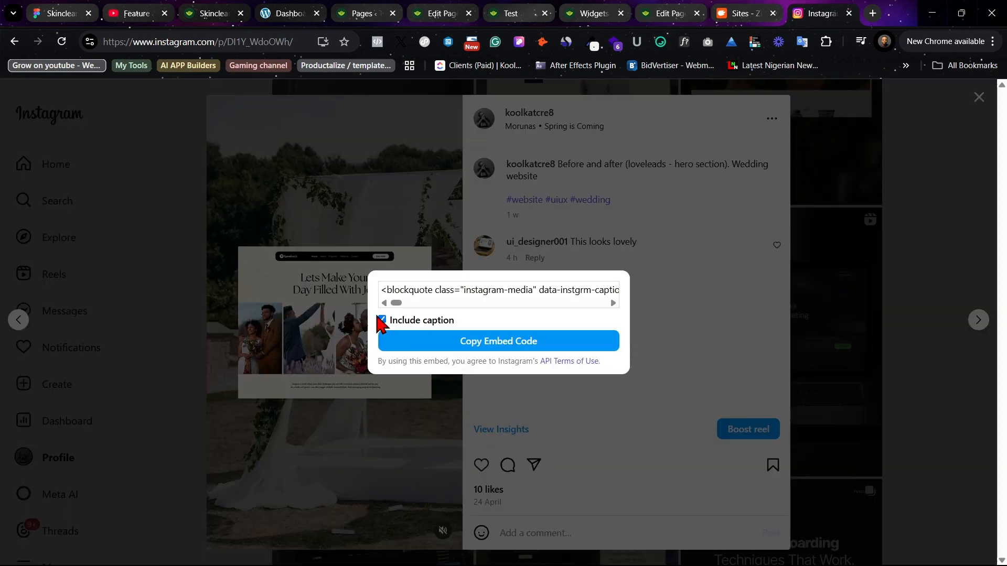
left_click(382, 320)
left_click(478, 344)
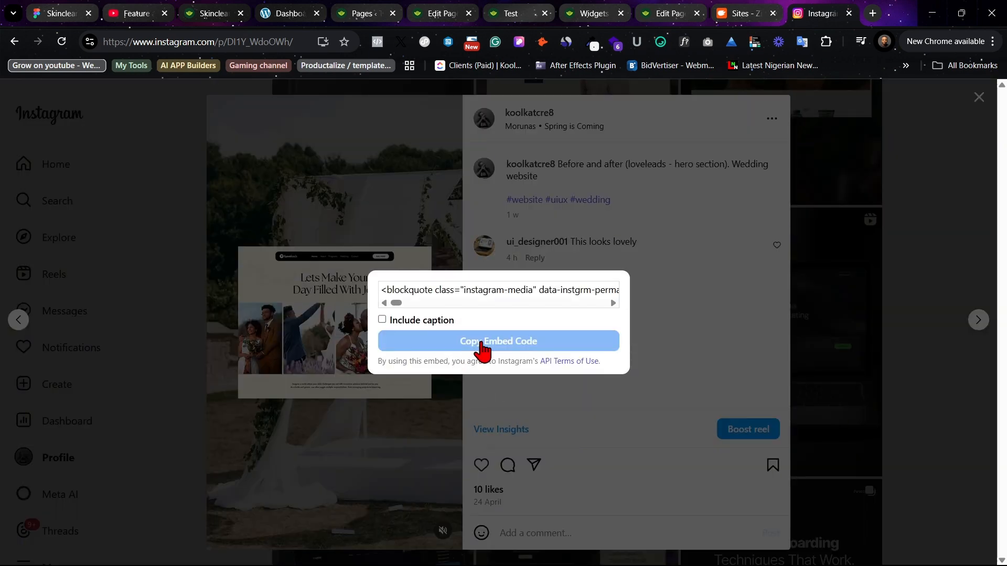
- In the homepage editor, replace the code of the first Custom HTML block under the testimonials with the copied Instagram embed code and save the page
left_click(439, 12)
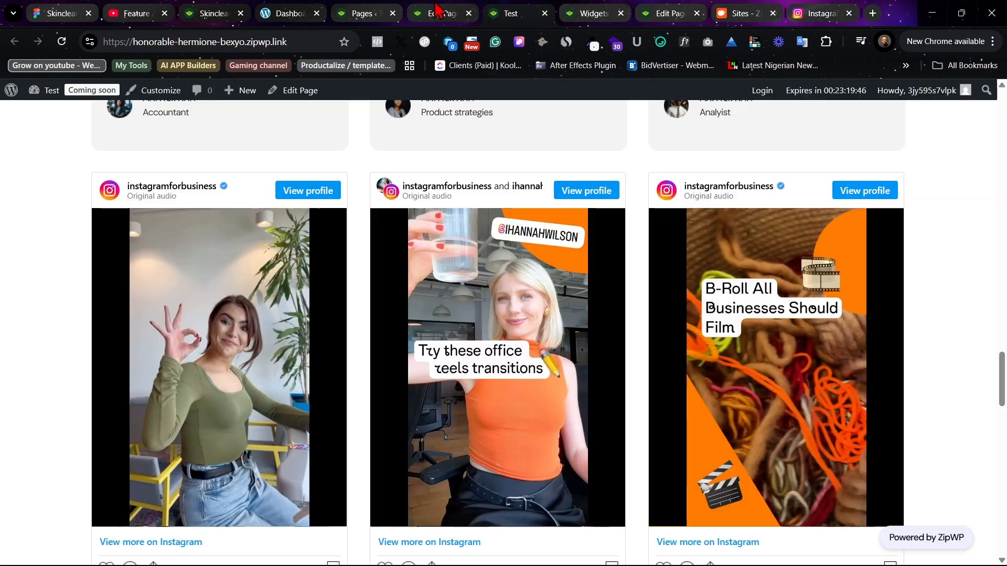
left_click(524, 14)
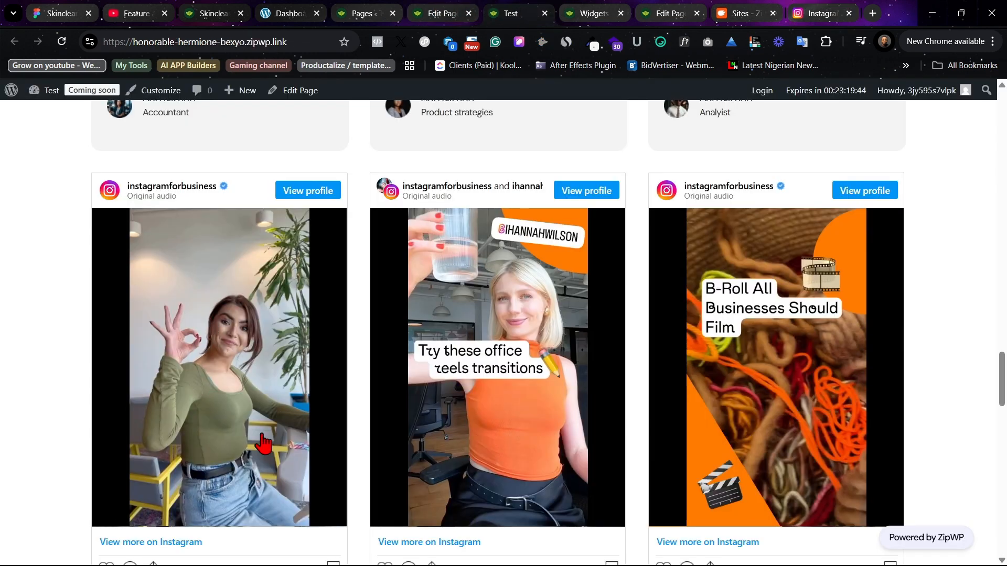
left_click(426, 12)
left_click(175, 466)
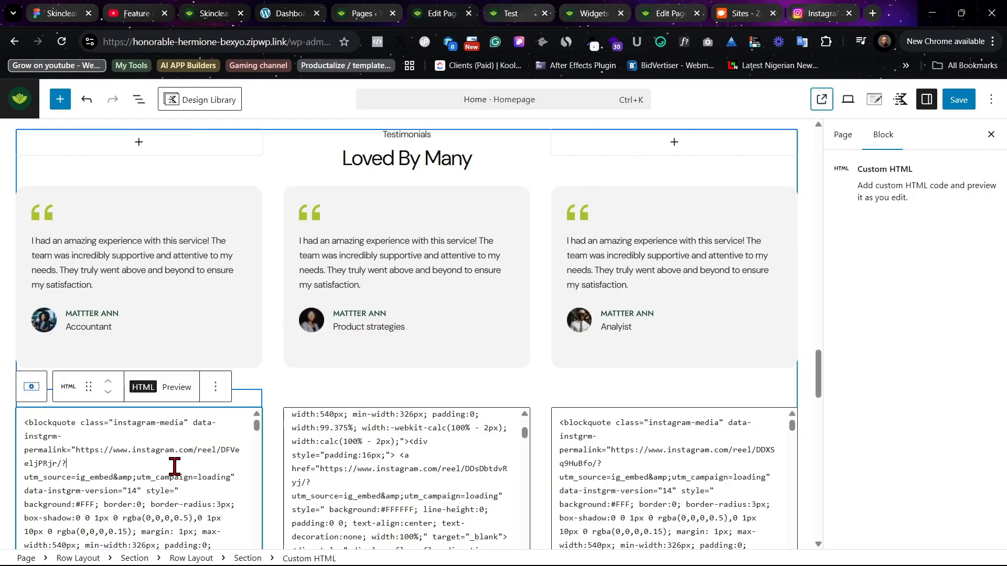
key("ctrl+a")
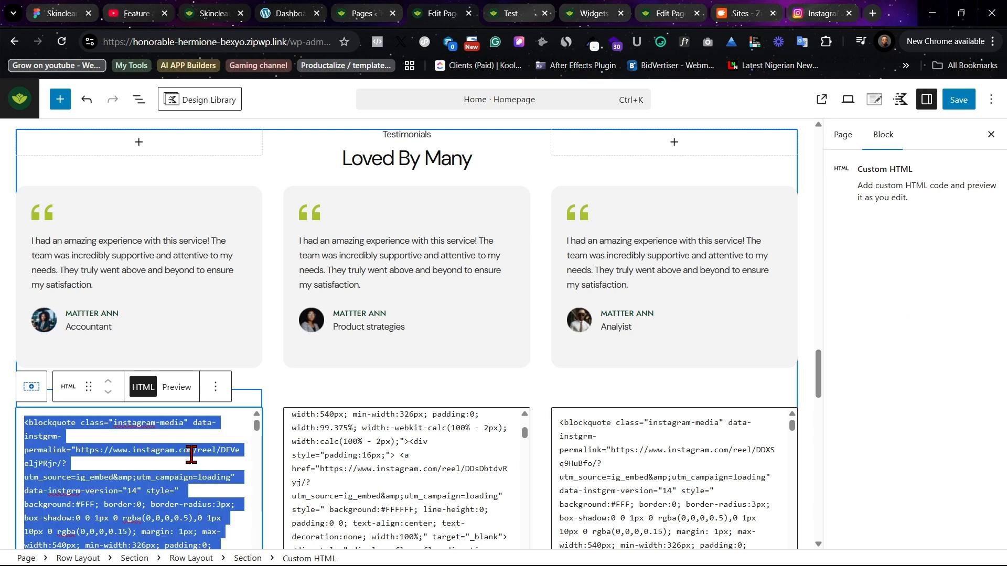
key("BackSpace")
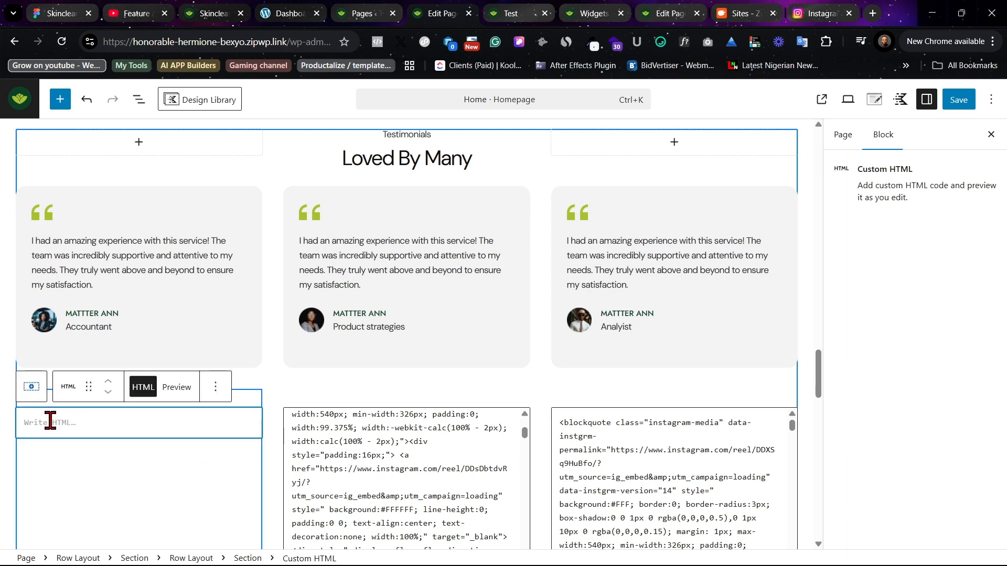
key("ctrl+v")
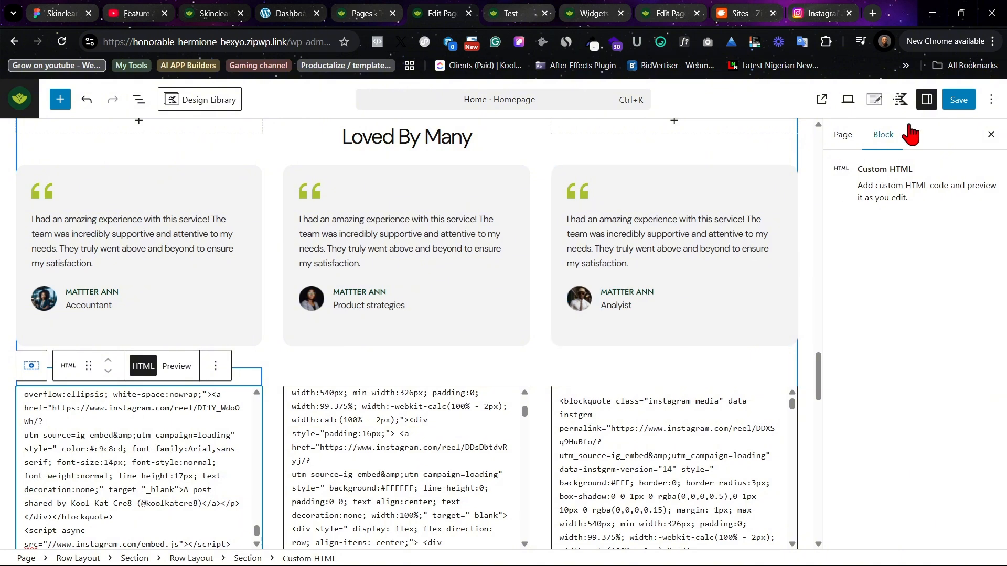
left_click(959, 99)
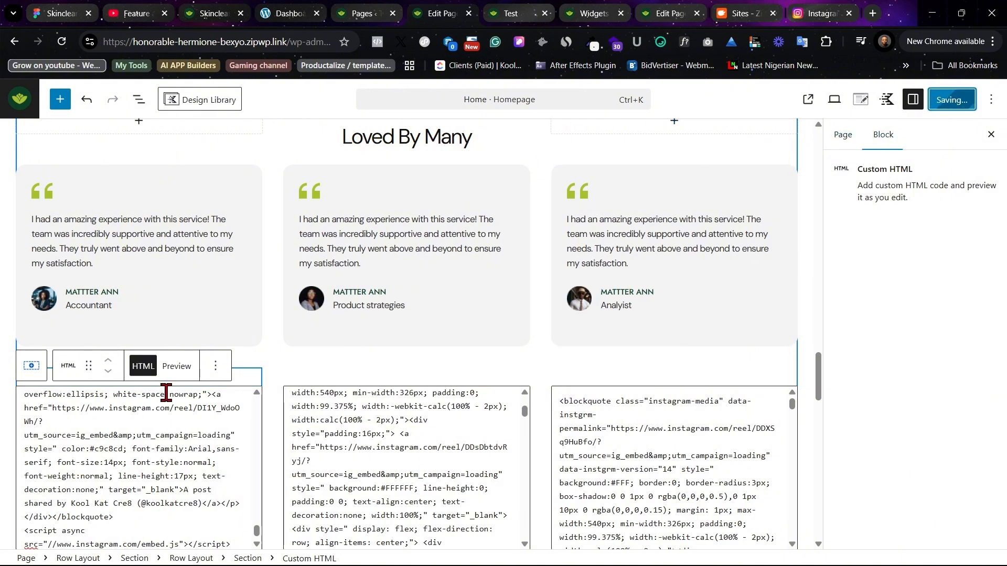
- Reload the live homepage and check the replaced first reel, the other reels and the FAQ section below
left_click(511, 9)
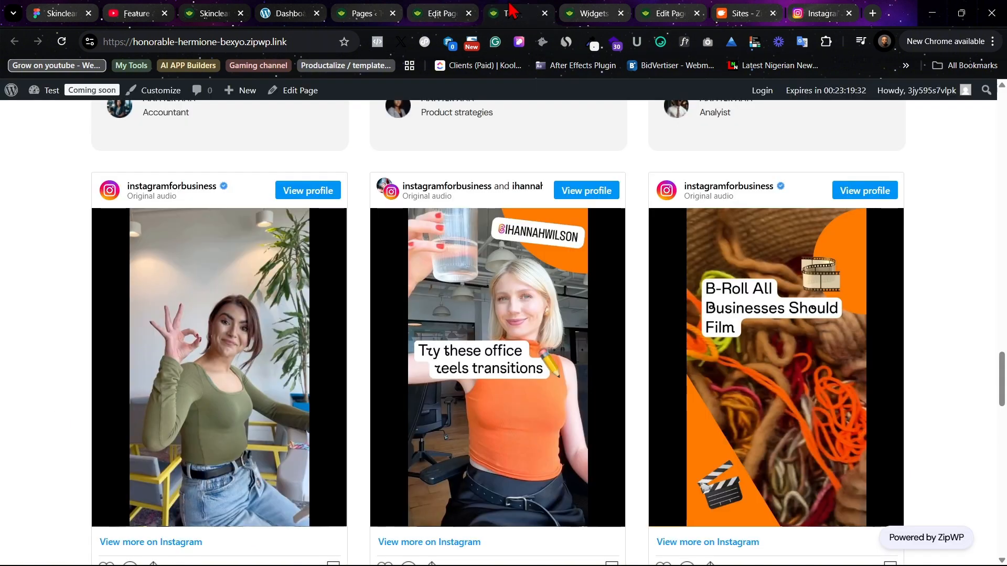
left_click(61, 42)
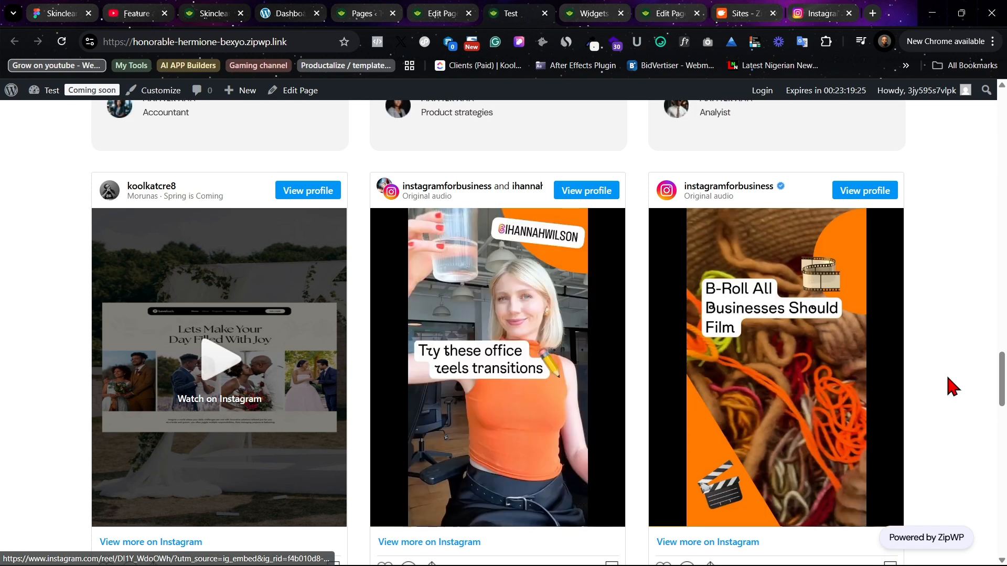
scroll(297, 403, "down", 4)
scroll(283, 388, "up", 3)
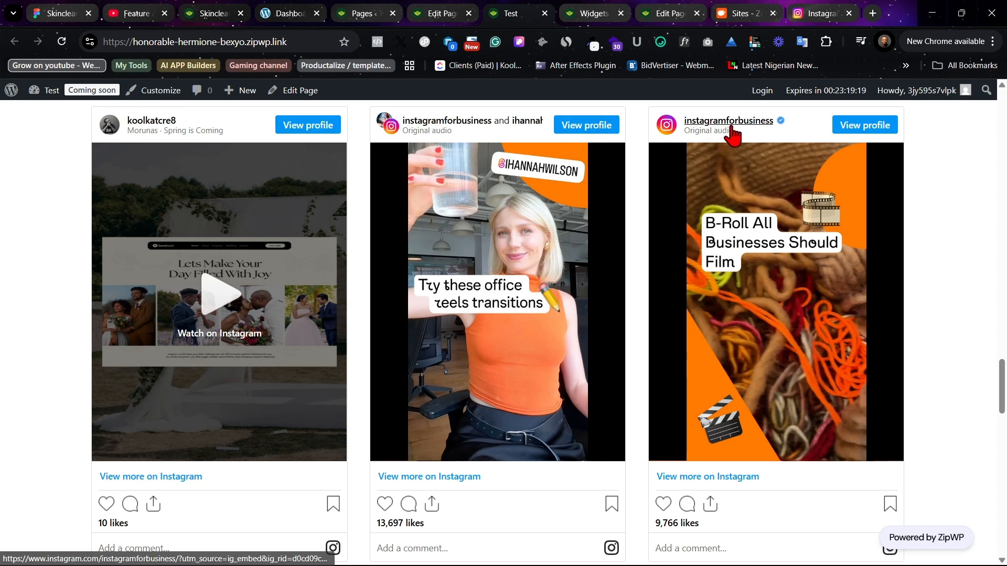
scroll(764, 341, "down", 6)
scroll(767, 342, "down", 4)
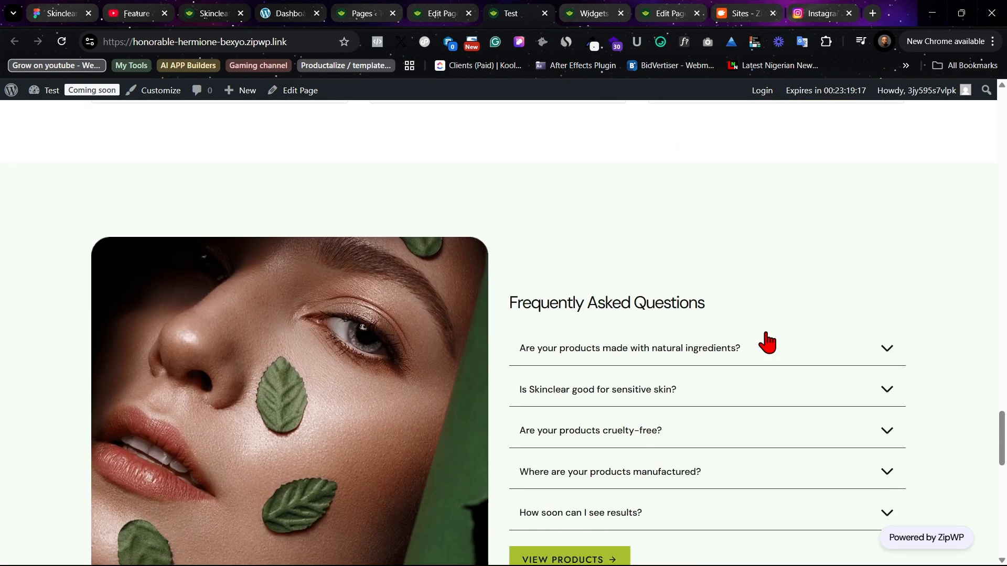
- Back in the homepage editor, view the image settings of the Fannipack picture beside the "Stay Connected With Us" form
left_click(434, 6)
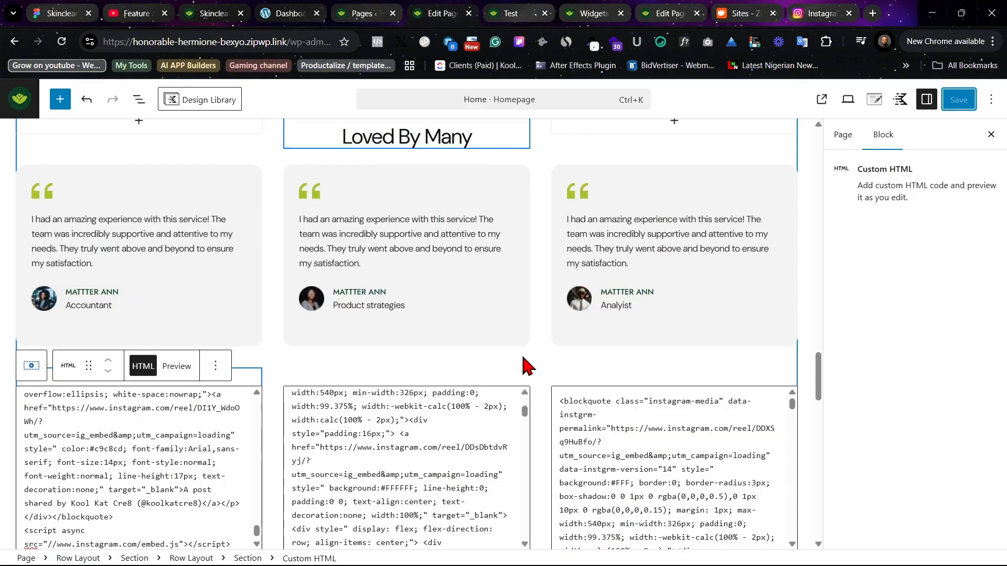
scroll(527, 359, "down", 10)
scroll(527, 378, "down", 5)
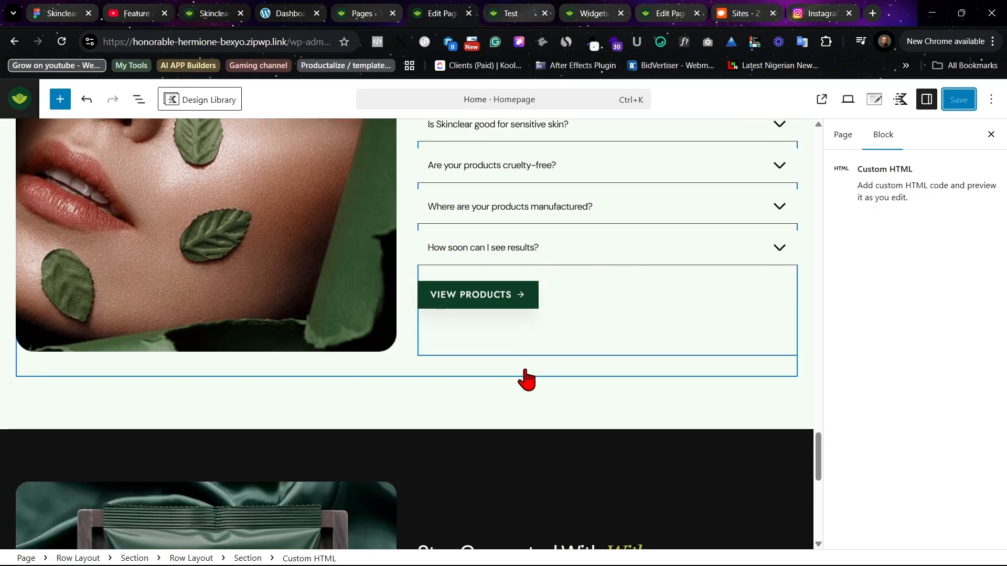
left_click(231, 391)
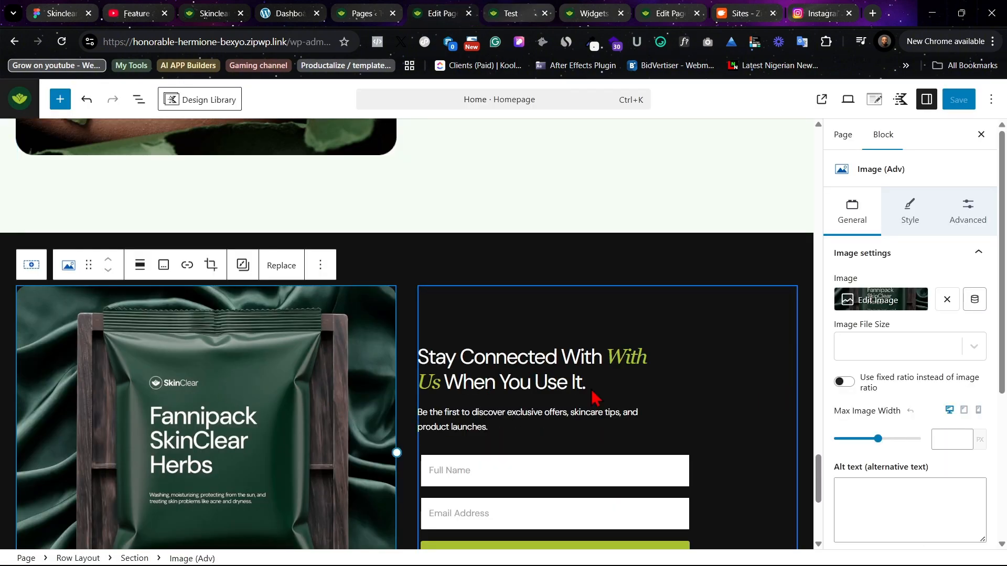
scroll(566, 382, "down", 6)
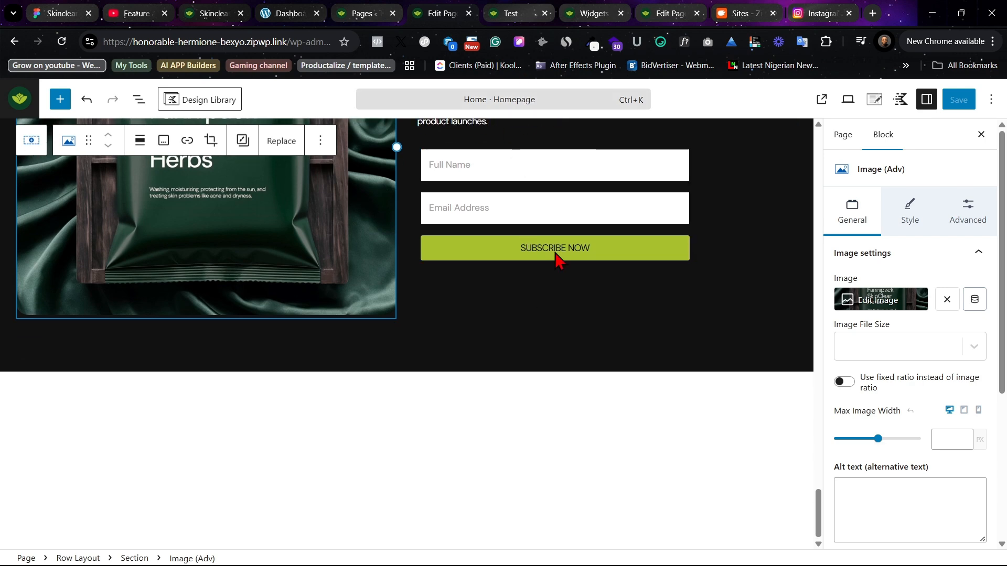
- Examine the subscription form's settings, including the Email Settings of its email address field
scroll(503, 265, "up", 3)
left_click(531, 289)
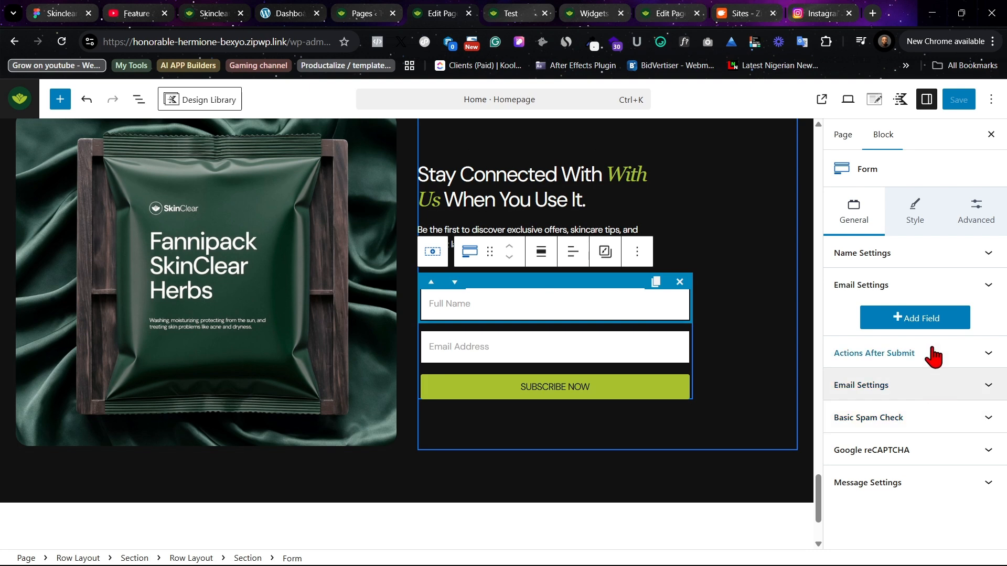
left_click(929, 288)
scroll(912, 253, "up", 2)
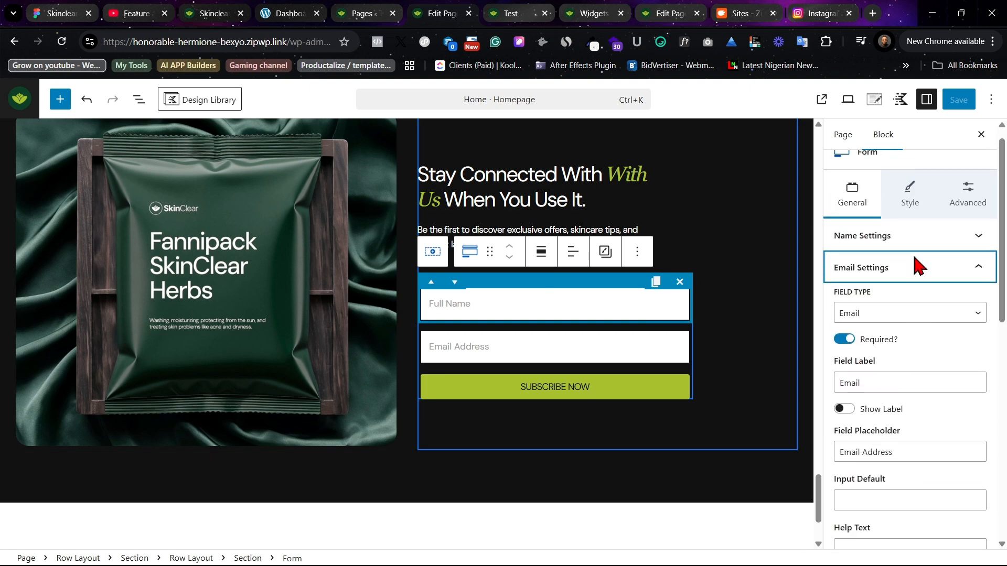
left_click(915, 281)
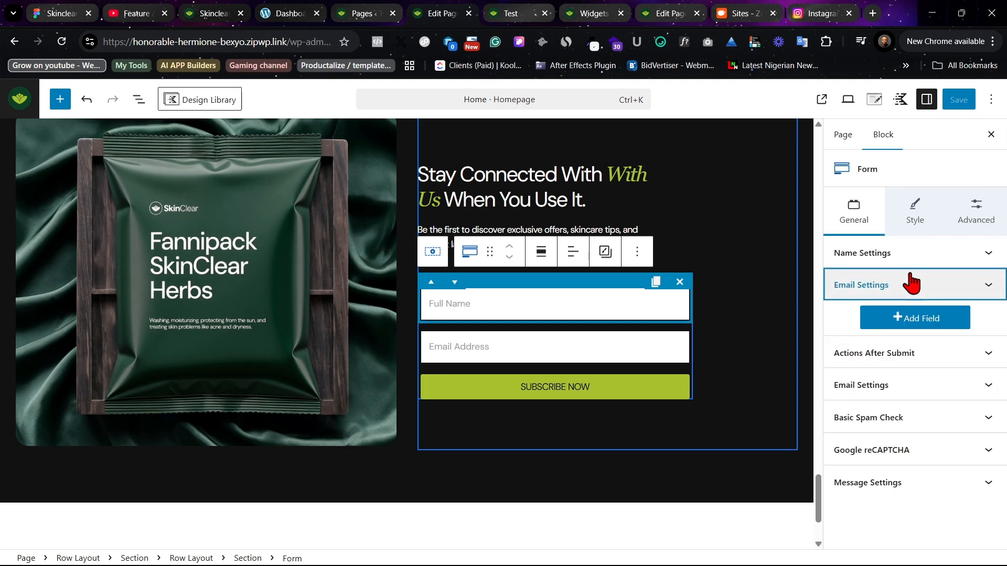
- Add a third field to the subscription form, delete that field again and save the page
left_click(928, 329)
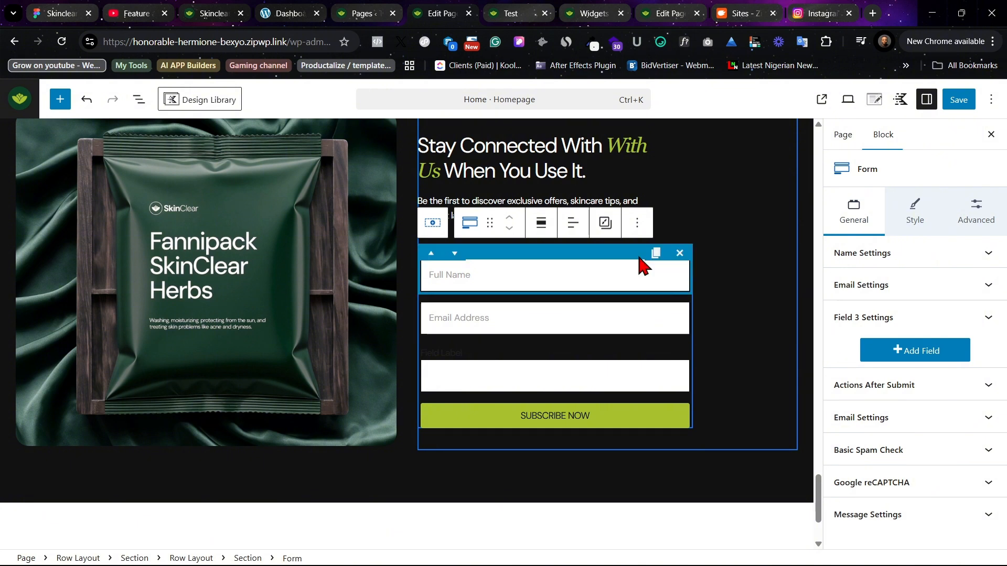
left_click(682, 343)
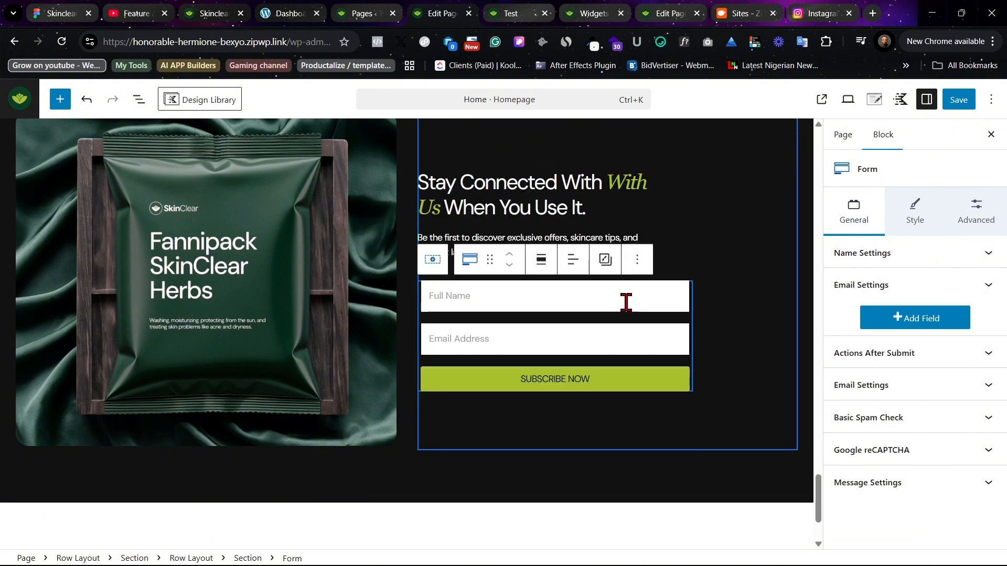
left_click(959, 100)
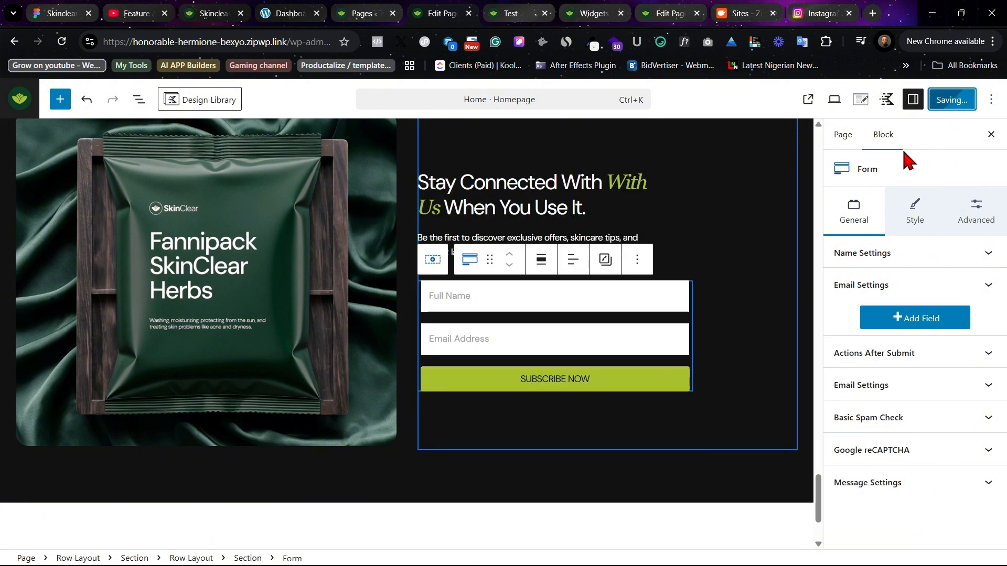
- View the updated live homepage from its hero to the product section and open the Skinclear 3 product page
scroll(782, 218, "up", 20)
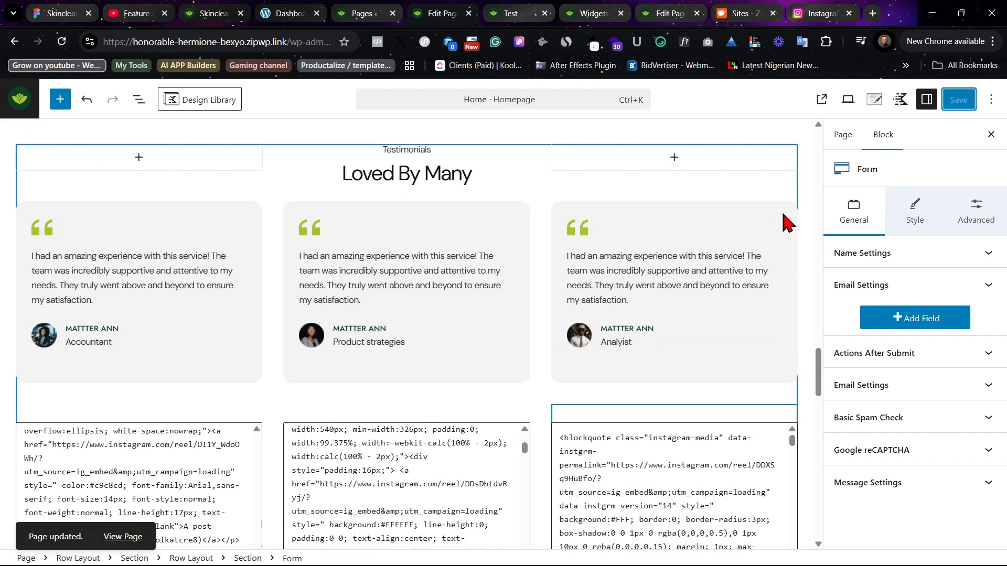
scroll(781, 229, "up", 15)
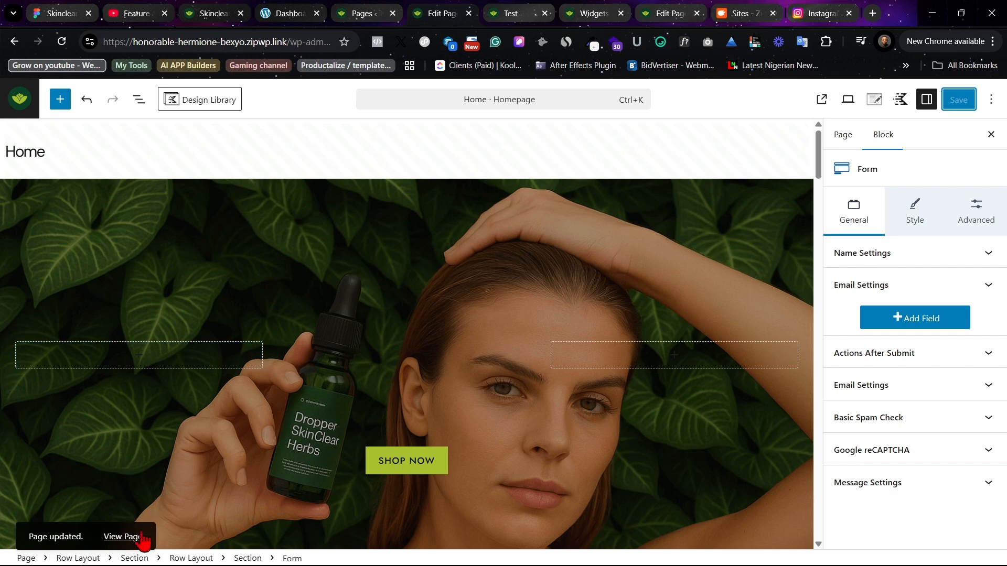
left_click(137, 537)
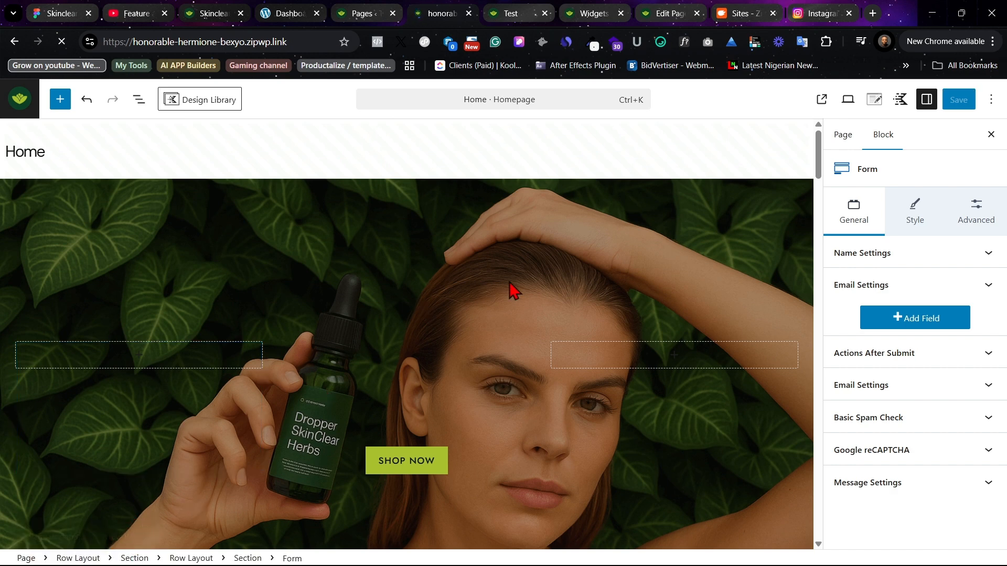
scroll(536, 333, "down", 6)
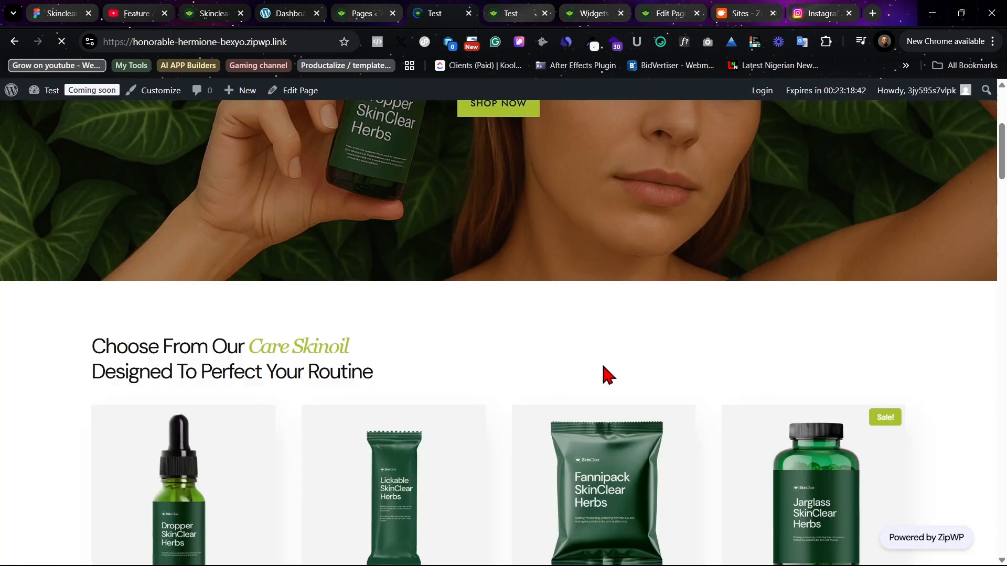
scroll(182, 377, "down", 2)
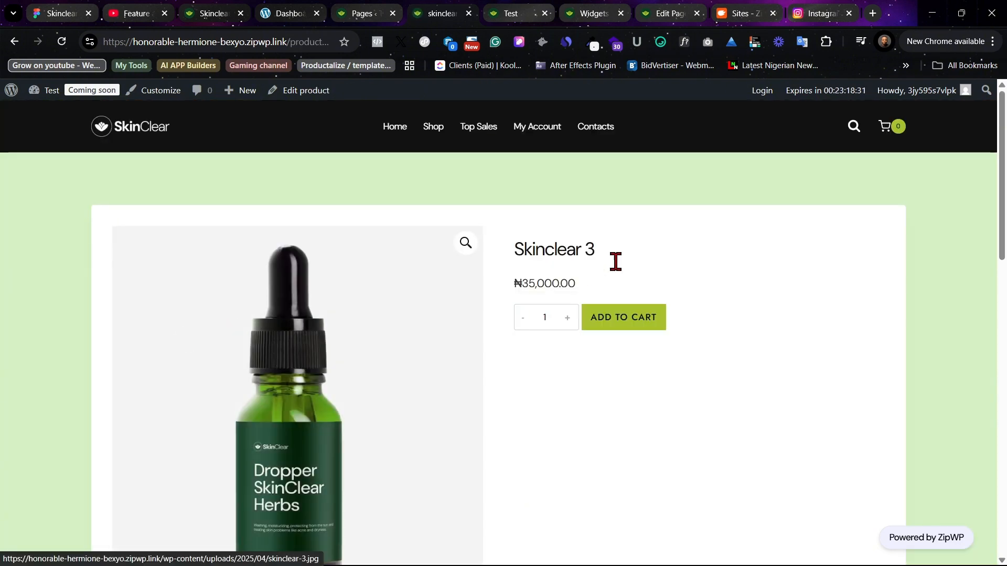
- Examine the Skinclear 3 product page, including its product details, review form and related products
scroll(818, 333, "down", 10)
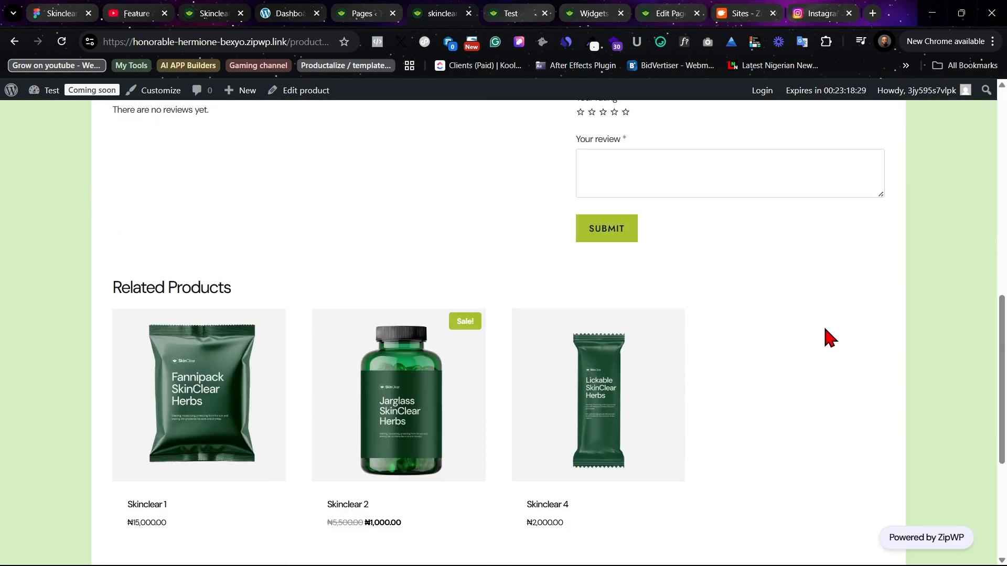
scroll(825, 346, "down", 4)
scroll(826, 352, "up", 12)
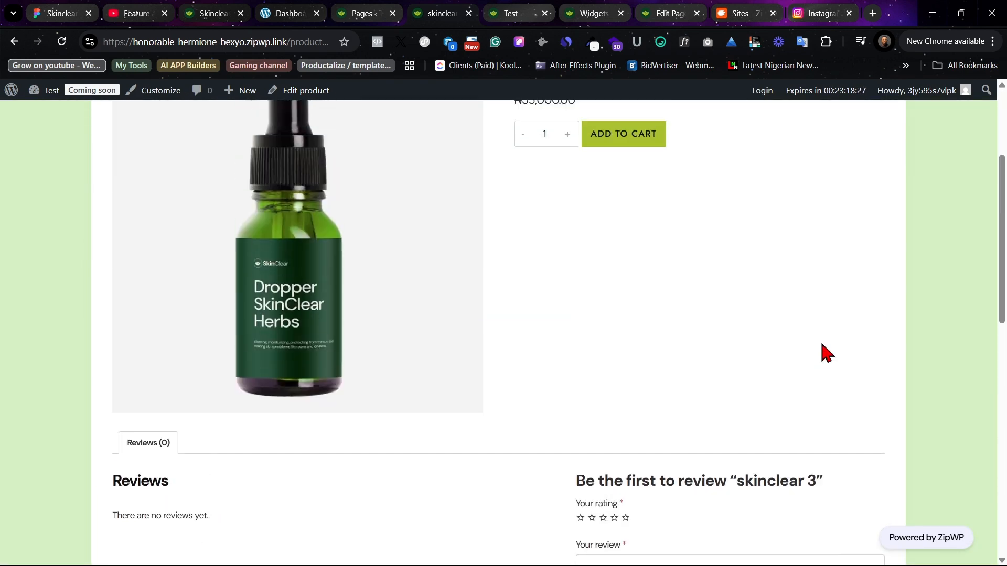
scroll(826, 352, "up", 4)
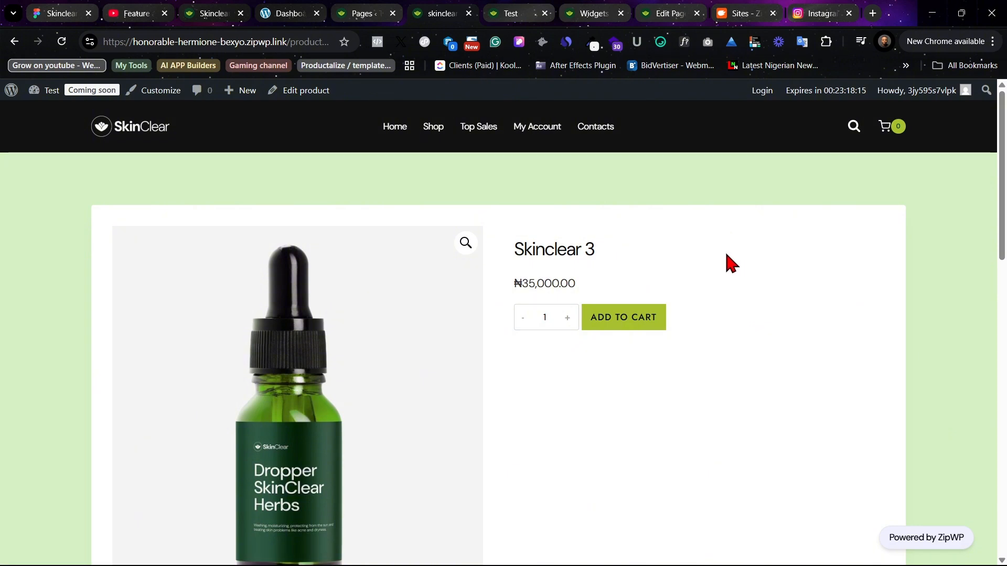
- Review the Skinclear 3 product page from its product details to the footer
scroll(726, 257, "down", 15)
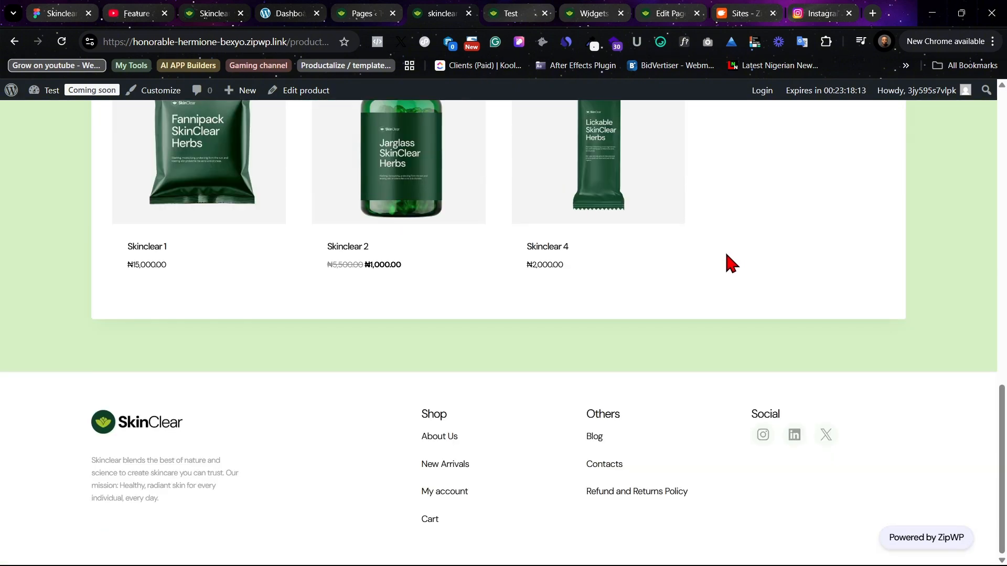
scroll(727, 257, "up", 10)
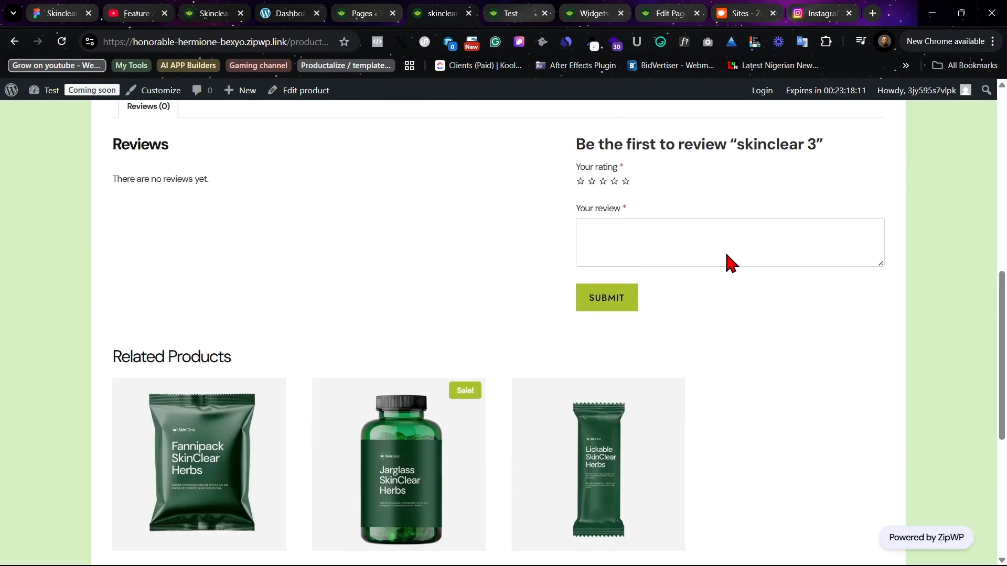
scroll(726, 255, "up", 4)
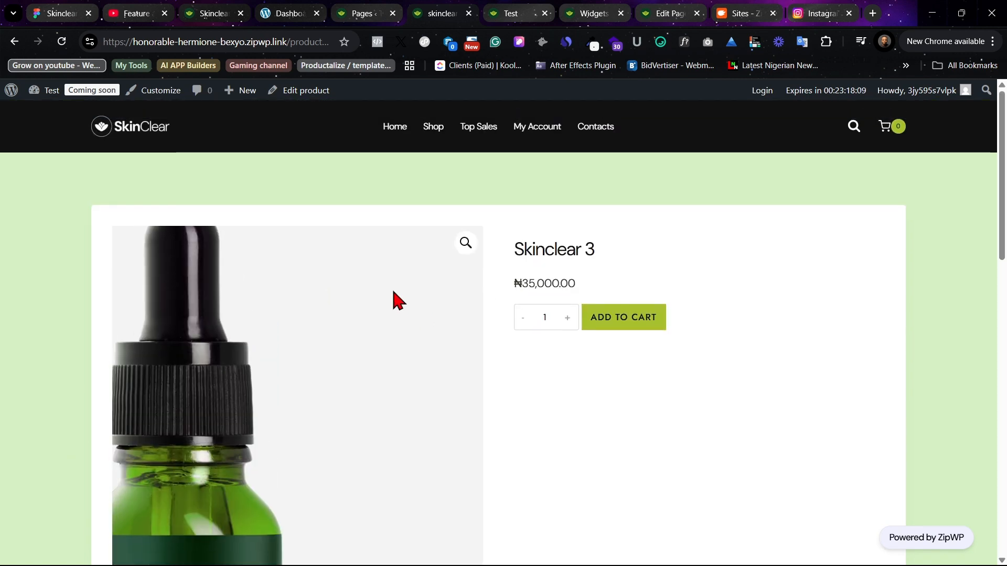
- Open the products list in the WordPress admin and start adding a new product
left_click(361, 13)
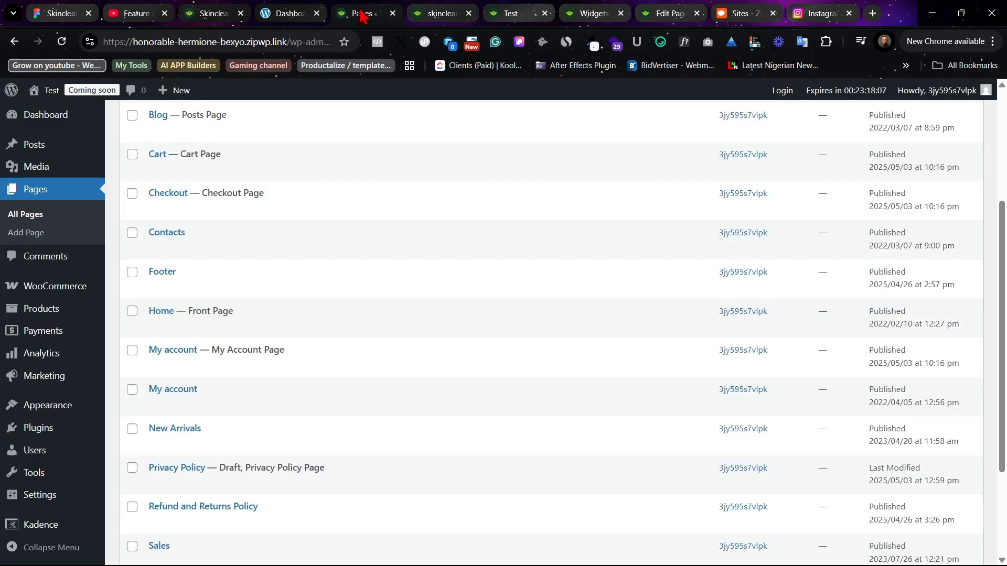
mouse_move(54, 299)
scroll(54, 299, "up", 2)
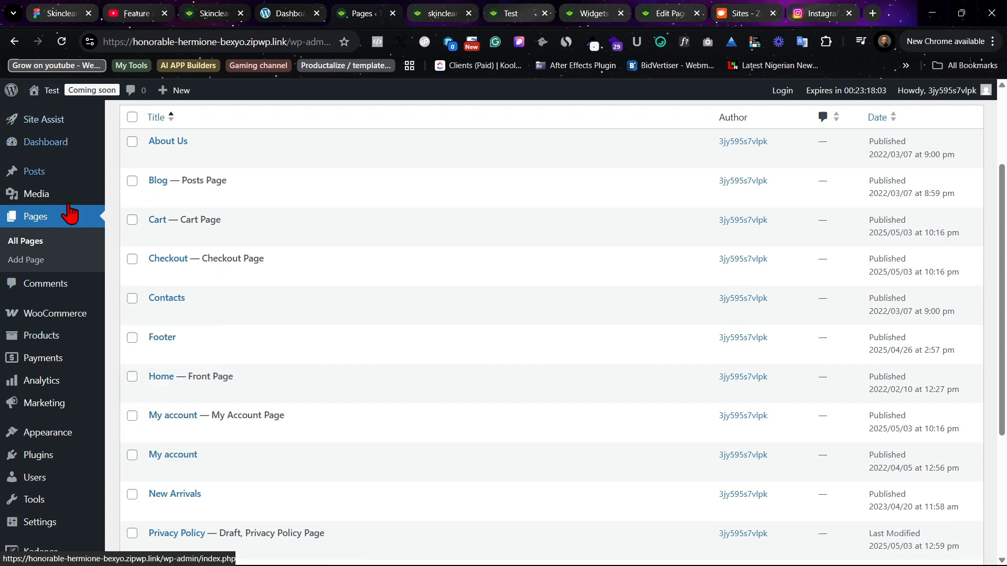
left_click(67, 342)
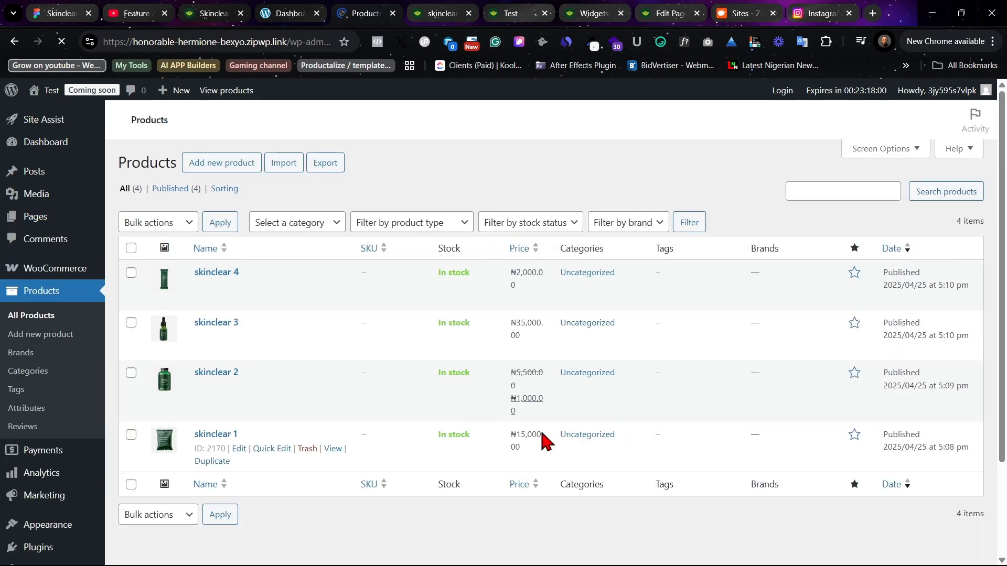
scroll(189, 360, "up", 1)
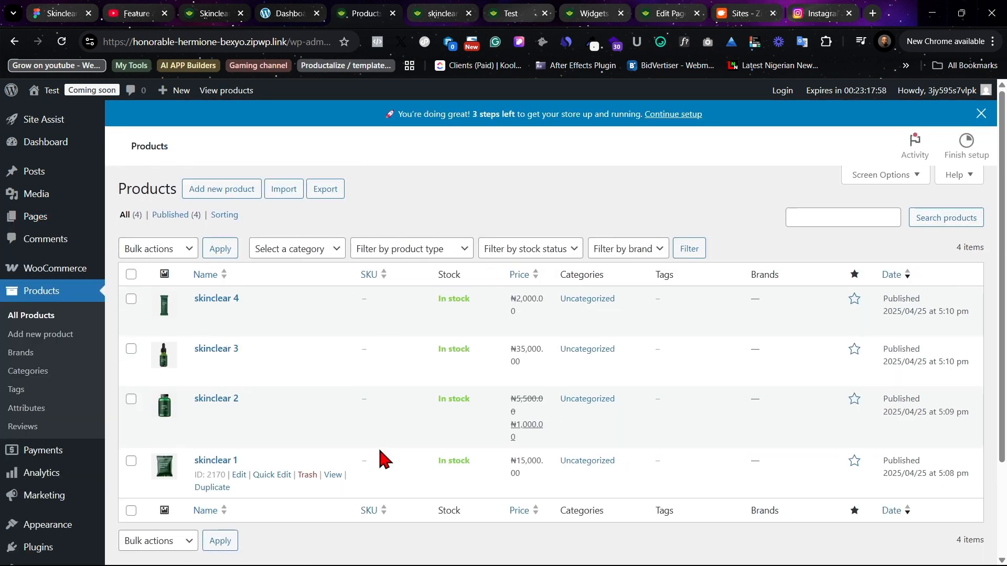
left_click(230, 199)
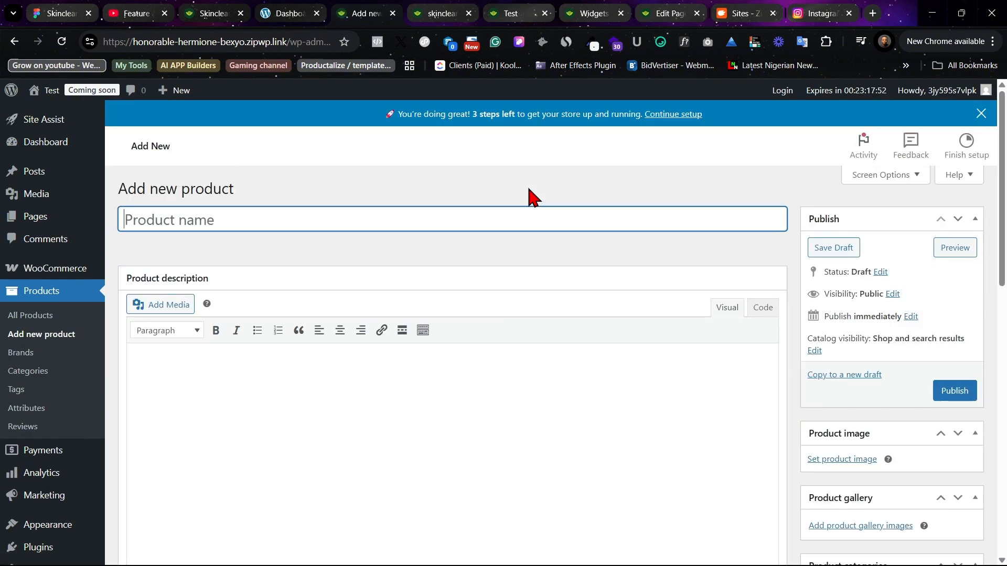
- Examine the new product form, including its description, product type options, price fields and short description
scroll(308, 253, "down", 1)
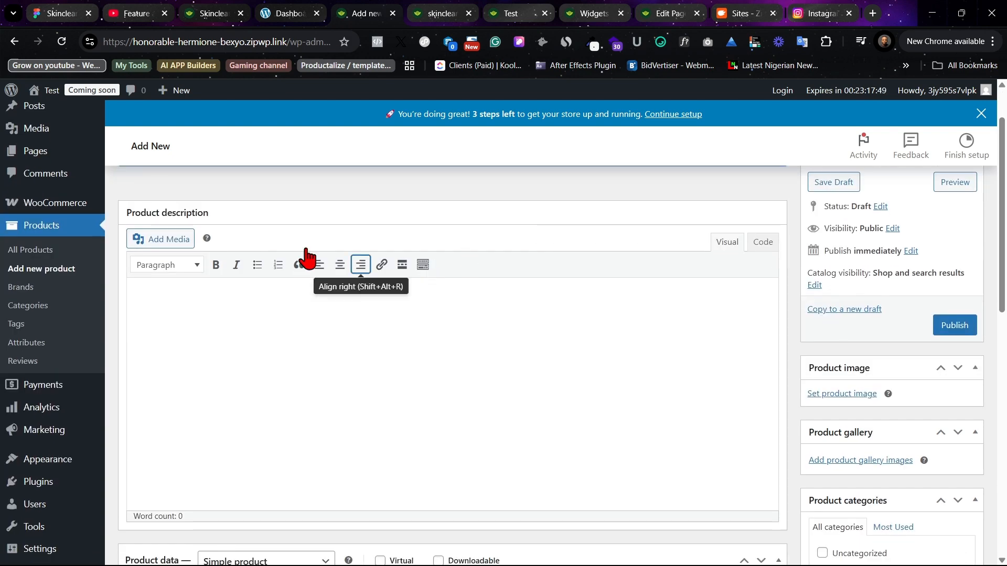
scroll(292, 200, "up", 1)
scroll(312, 377, "down", 2)
scroll(312, 377, "down", 2)
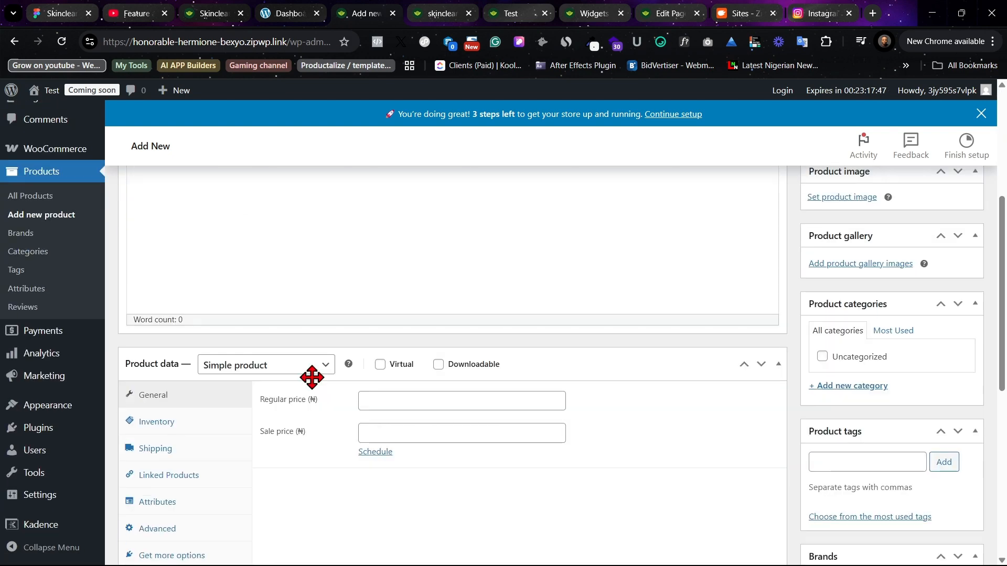
left_click(286, 367)
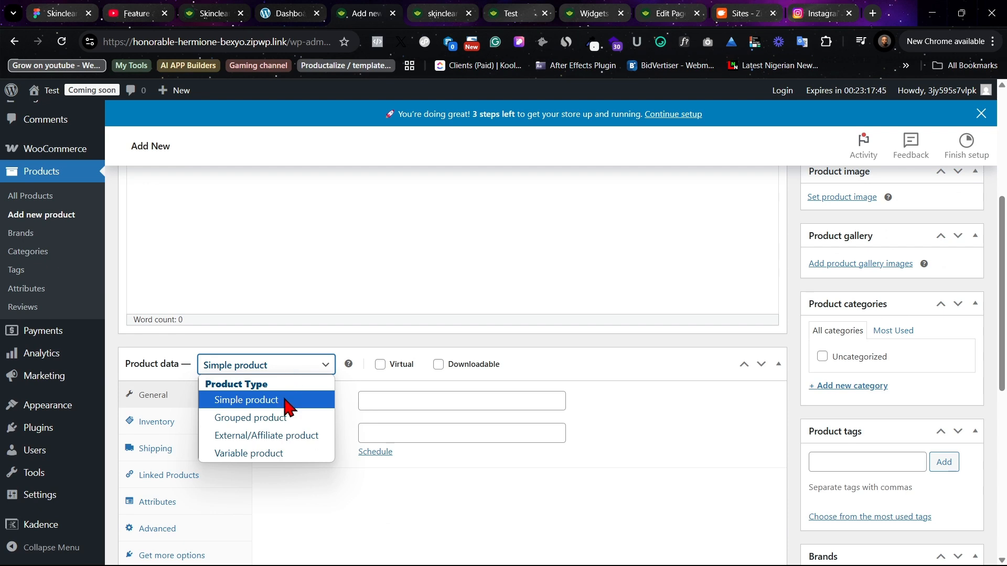
left_click(596, 445)
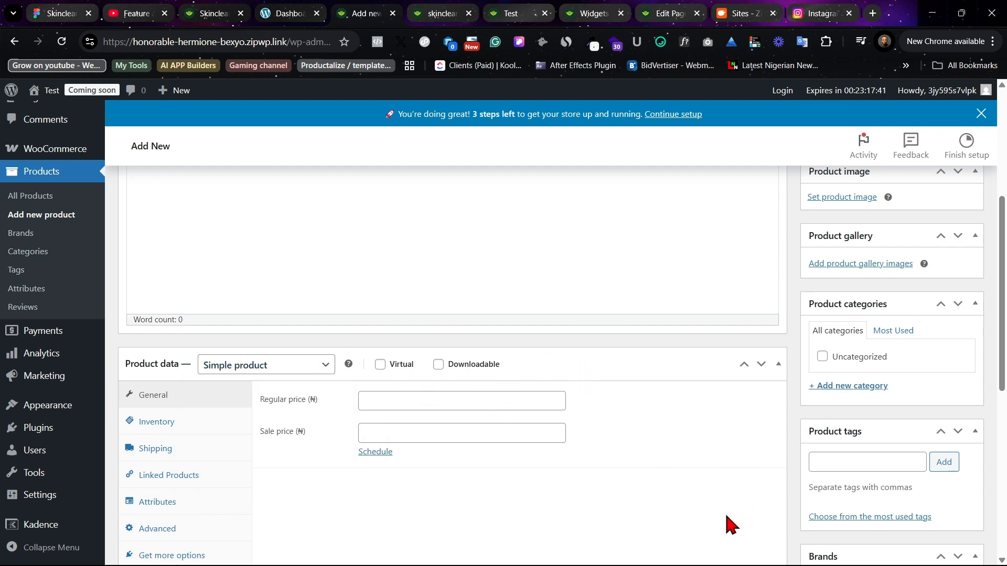
scroll(733, 525, "down", 3)
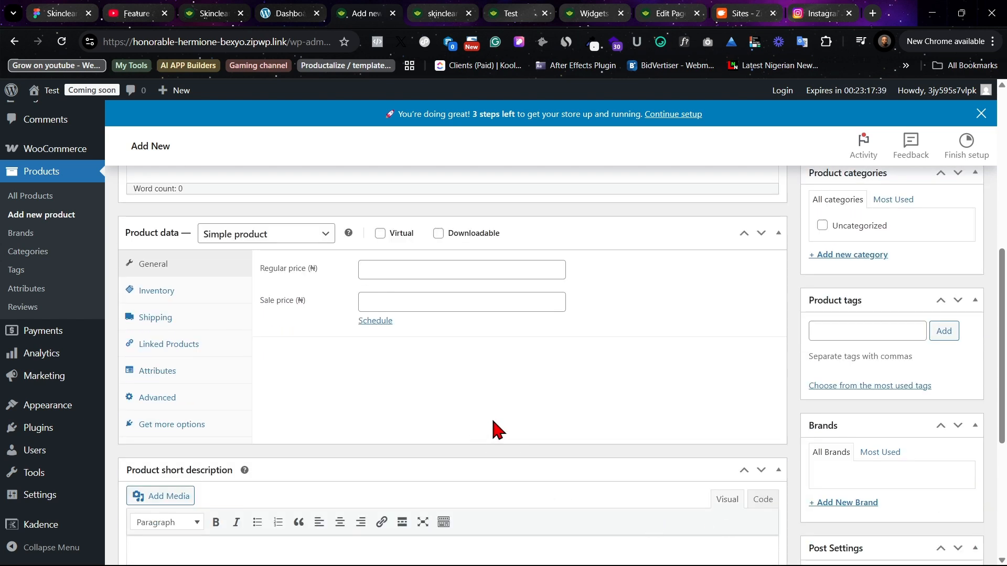
scroll(493, 422, "down", 3)
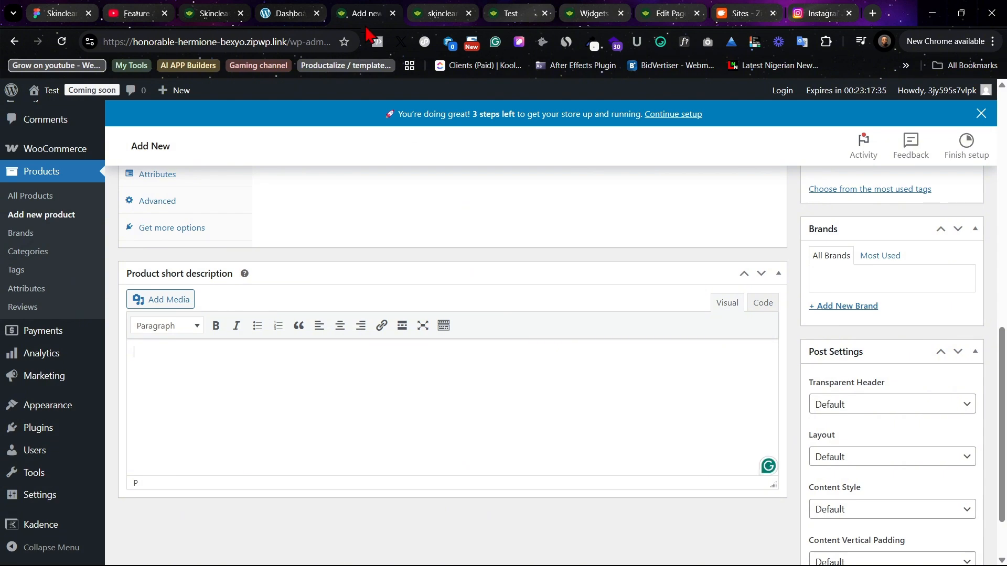
- Compare the live Skinclear 3 page with the short description and product data fields of the new product form
left_click(428, 10)
scroll(540, 382, "down", 3)
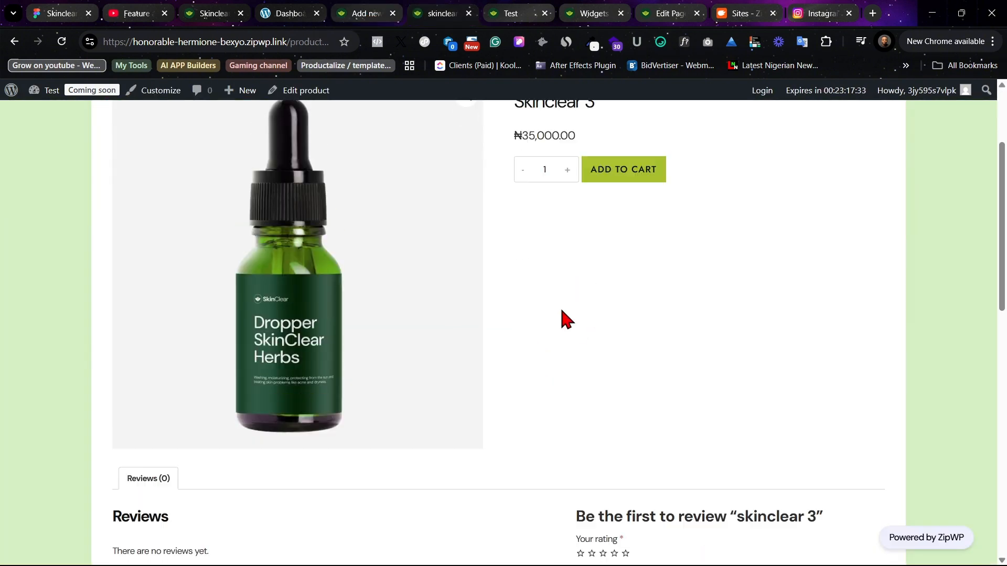
scroll(571, 325, "up", 3)
left_click(368, 10)
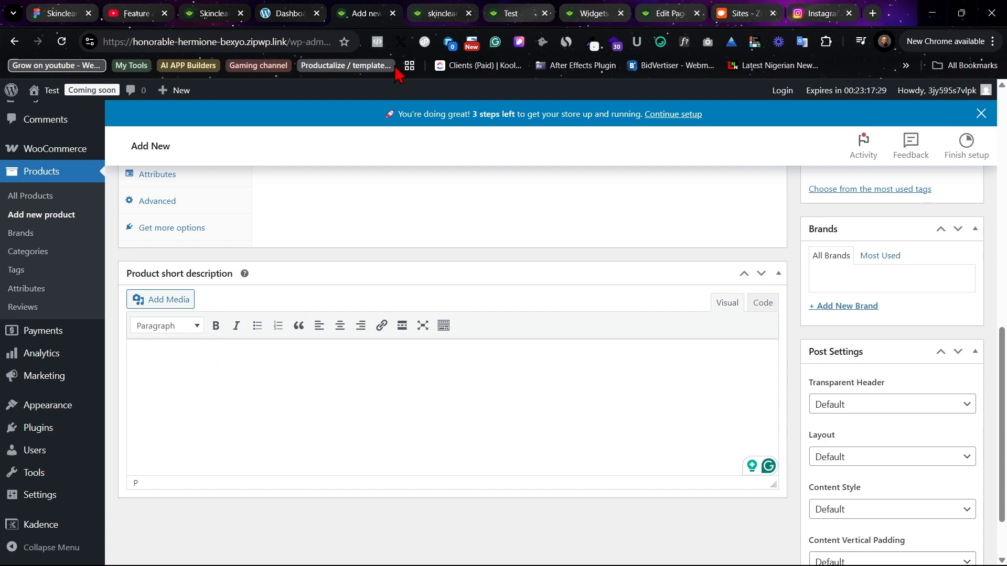
scroll(207, 409, "up", 10)
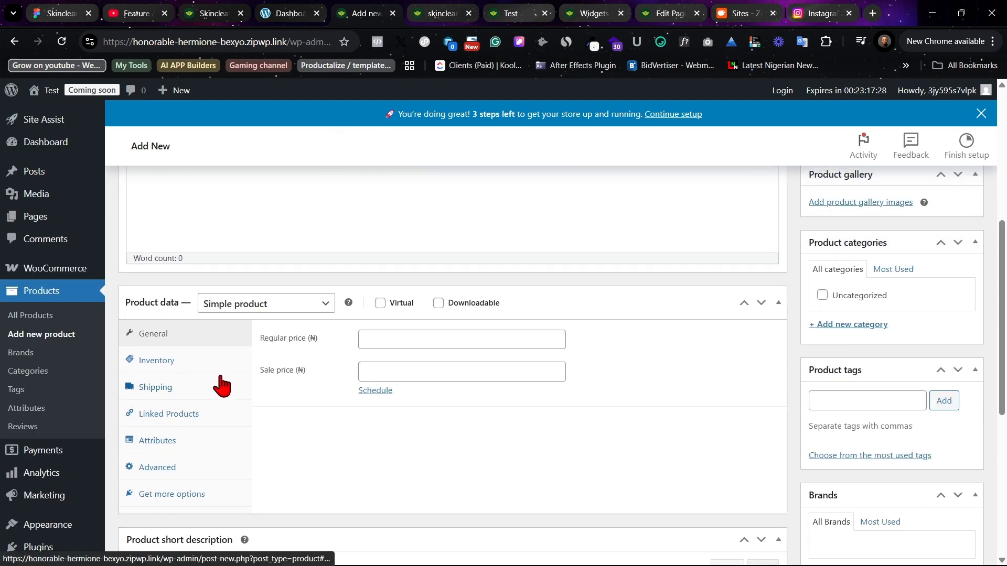
- Check the reviews section of the Skinclear 3 product page and add one Skinclear 3 to the cart
left_click(506, 13)
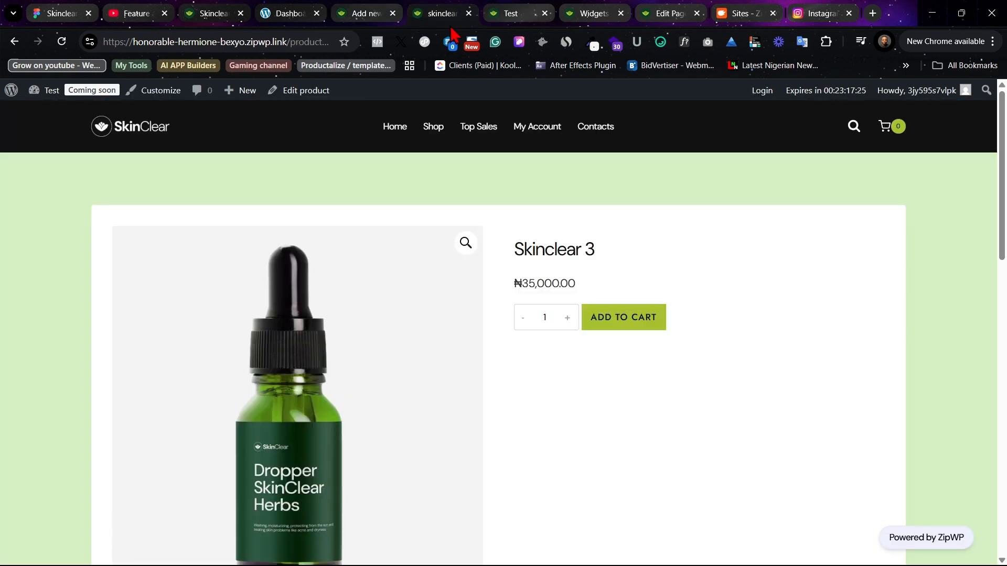
scroll(521, 364, "down", 10)
scroll(246, 317, "up", 3)
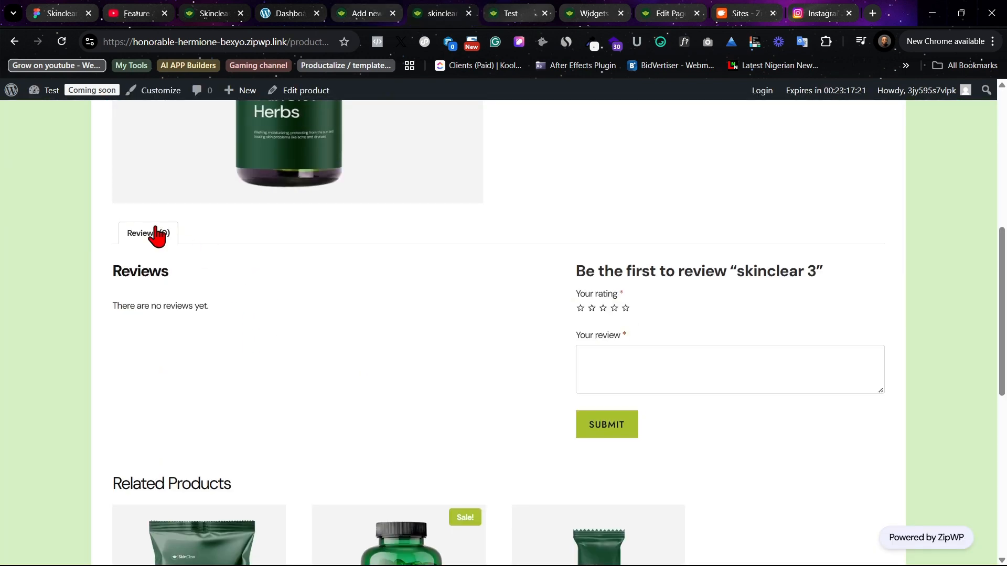
scroll(220, 338, "up", 8)
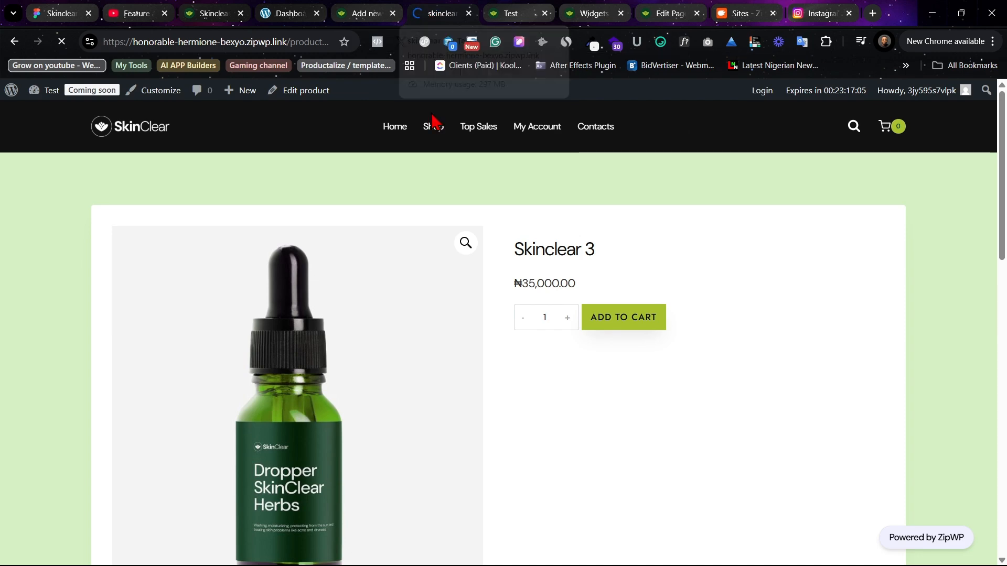
- Look over the blank new product form once more and leave it for the WordPress dashboard
left_click(379, 9)
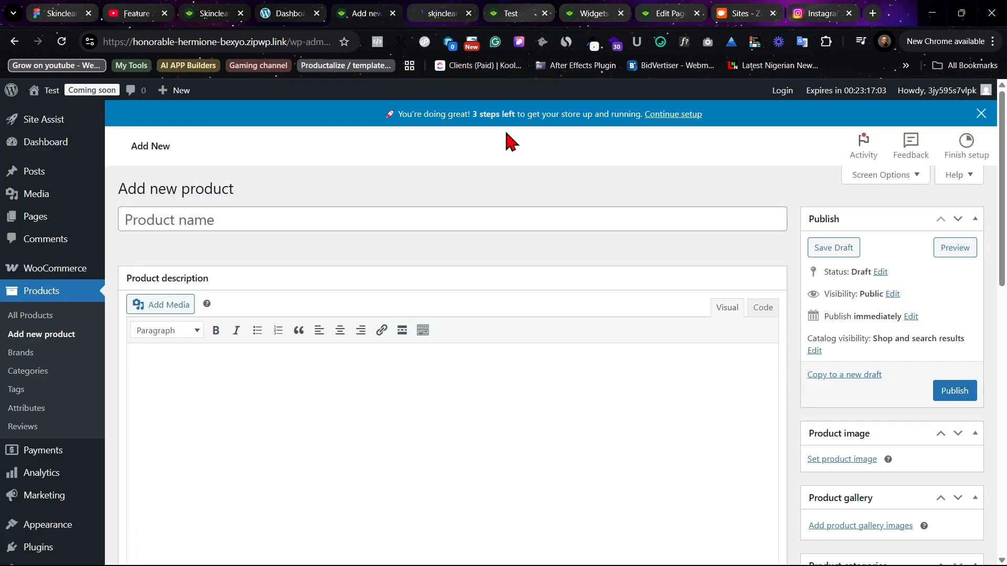
scroll(304, 336, "down", 7)
scroll(325, 341, "up", 7)
left_click(52, 145)
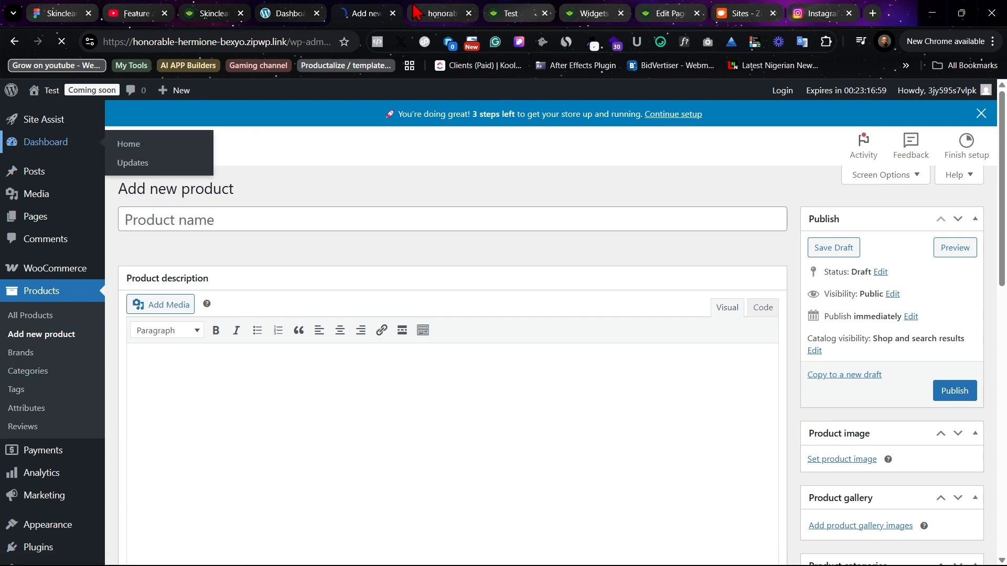
- Review the cart contents from the Skinclear 3 product page and proceed to checkout
left_click(434, 10)
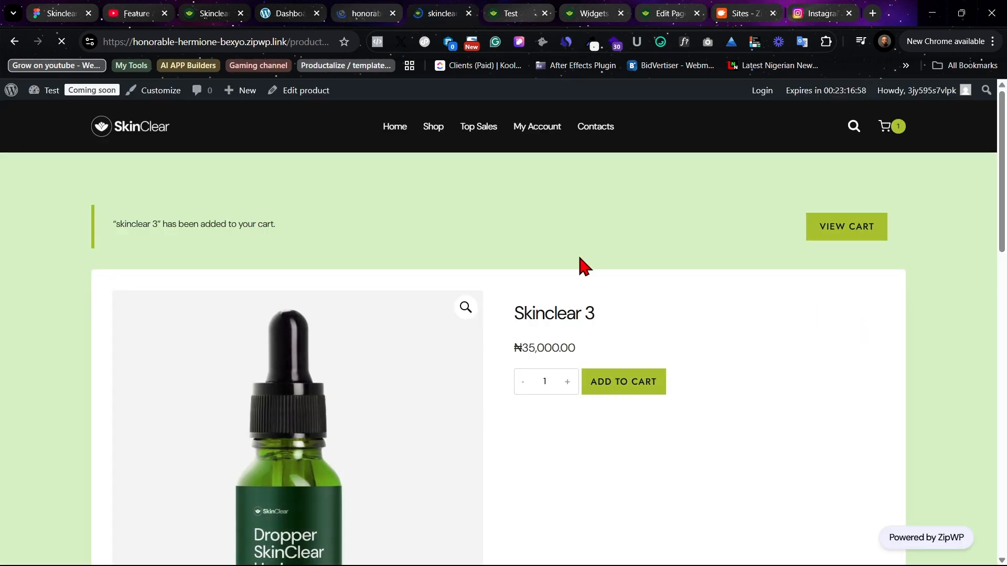
left_click(888, 132)
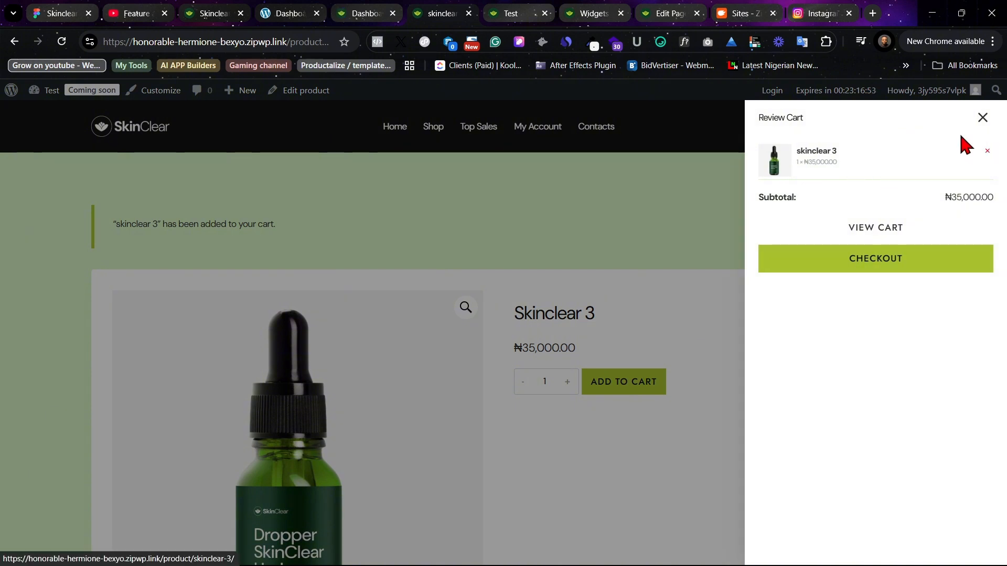
left_click(730, 175)
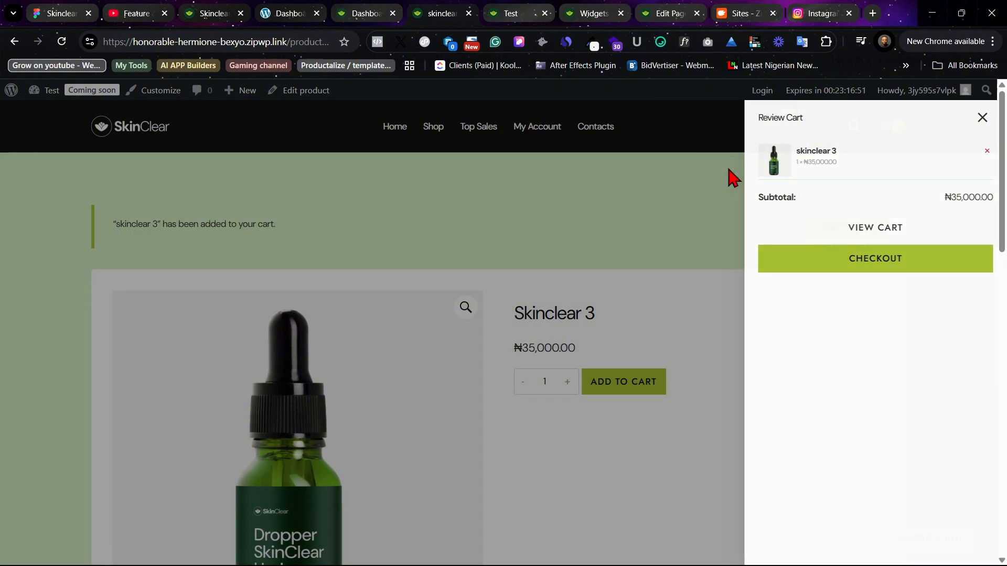
left_click(898, 127)
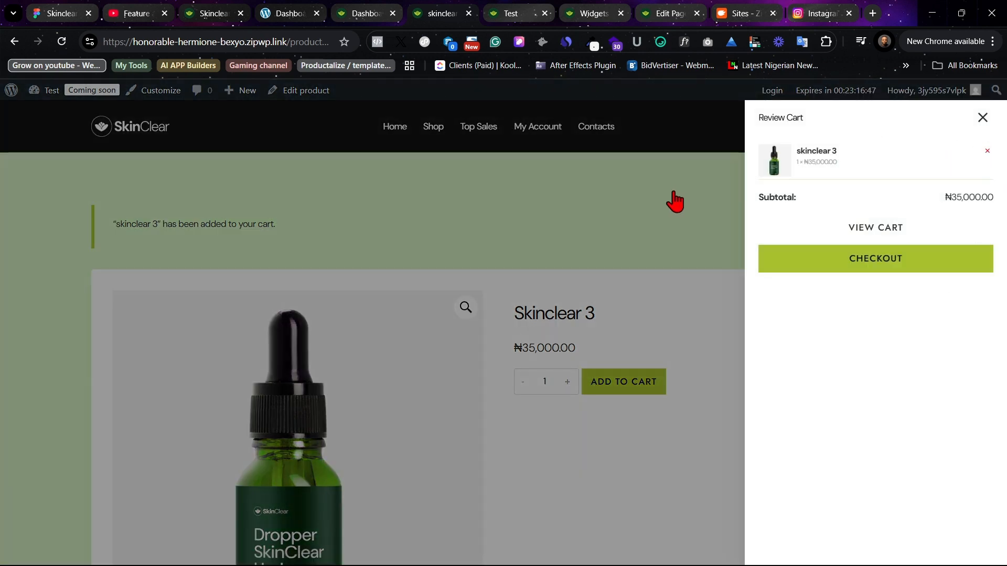
left_click(856, 268)
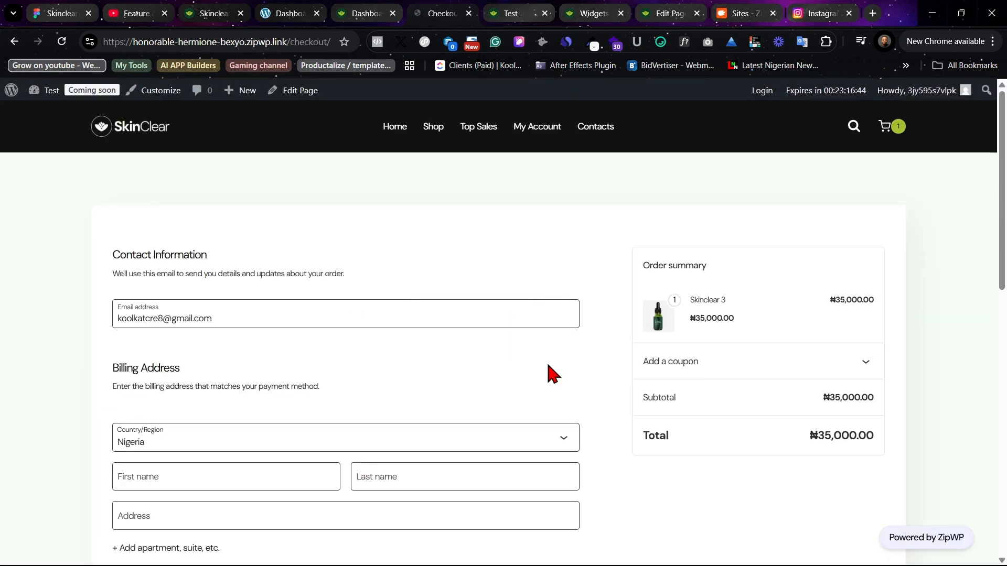
- Examine the checkout page from the contact information to the payment options and order button
scroll(548, 373, "down", 8)
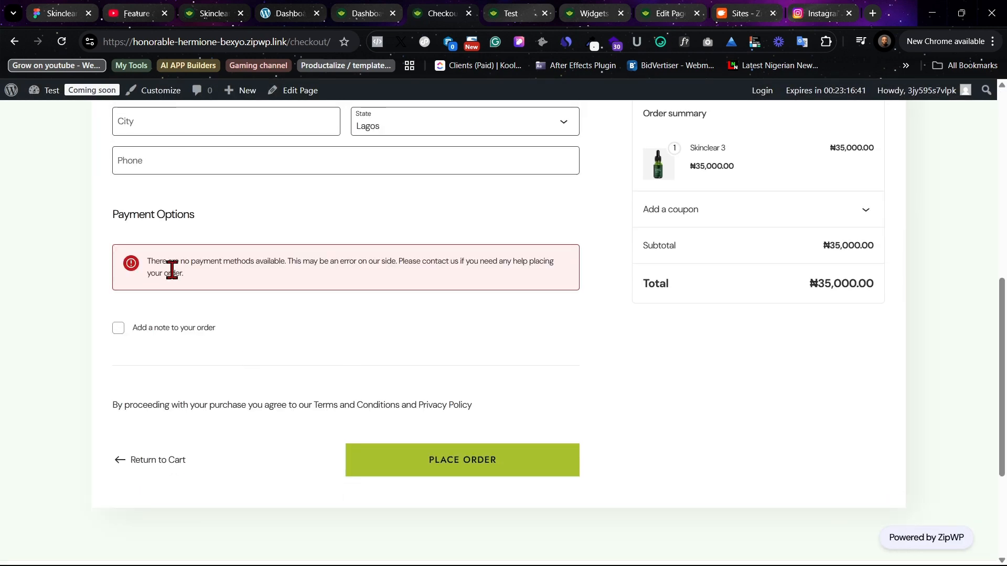
scroll(412, 366, "up", 4)
scroll(412, 366, "up", 4)
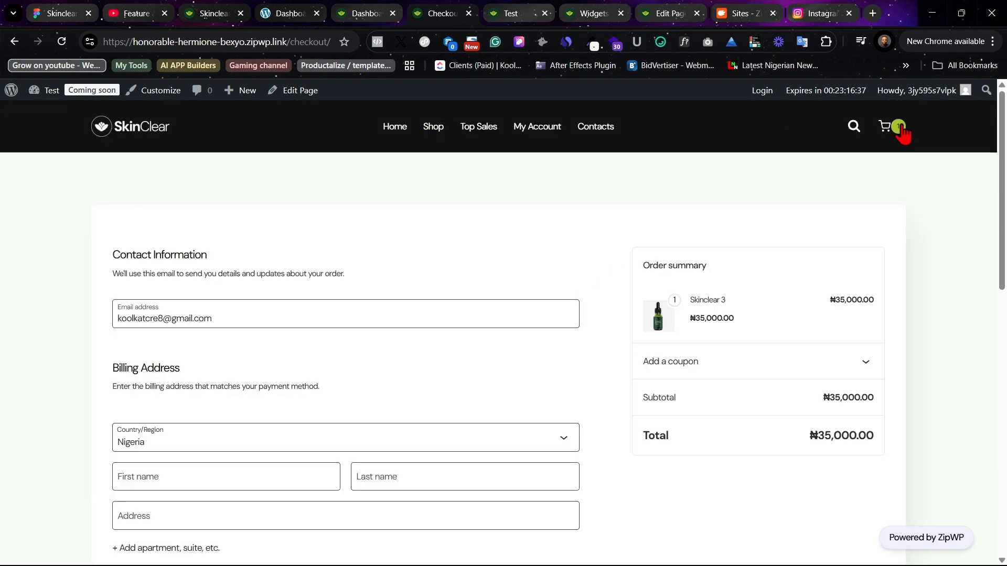
- Compare the test site's header search overlay with the product search on the live Skinclear site, and view that site's product section
left_click(854, 127)
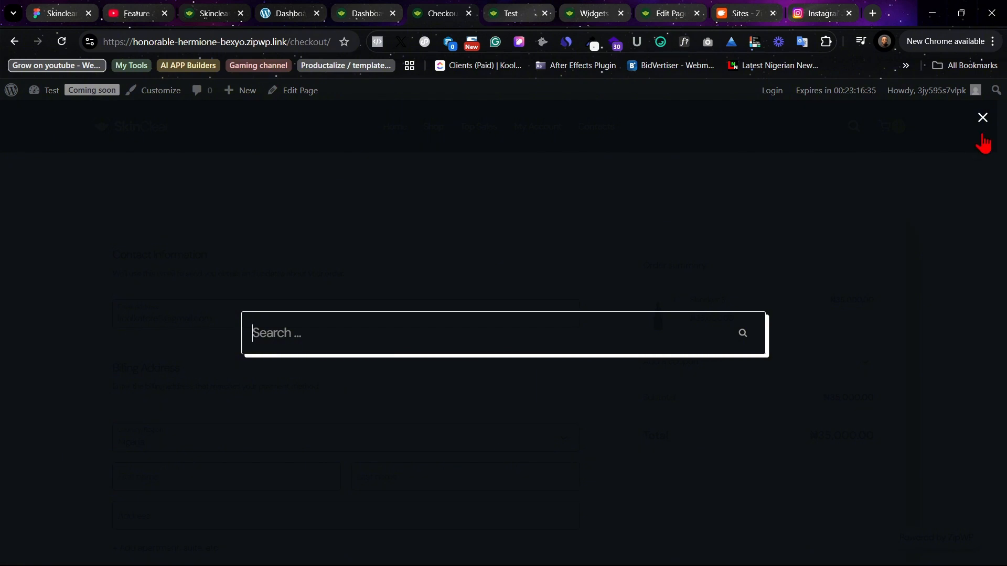
left_click(984, 129)
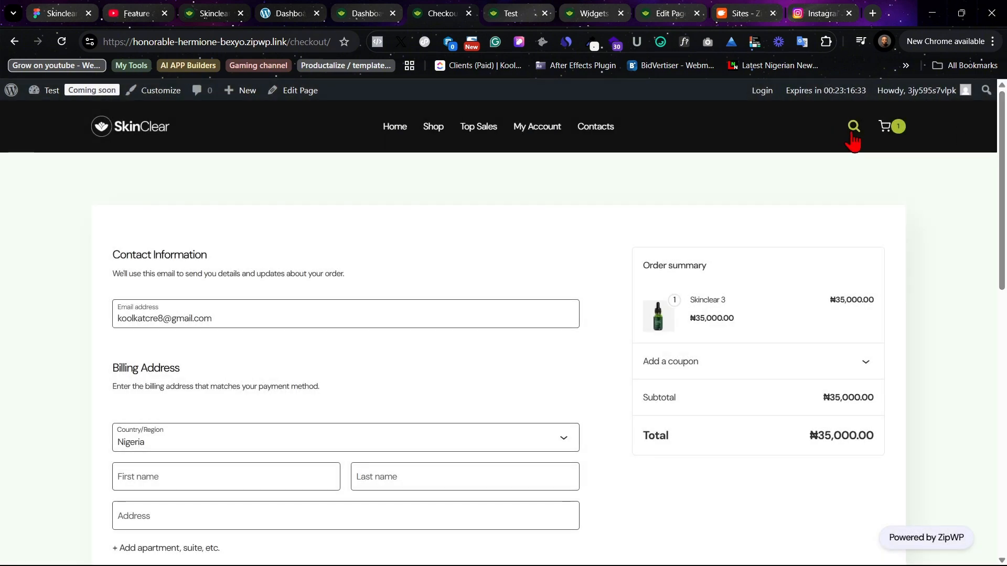
left_click(207, 12)
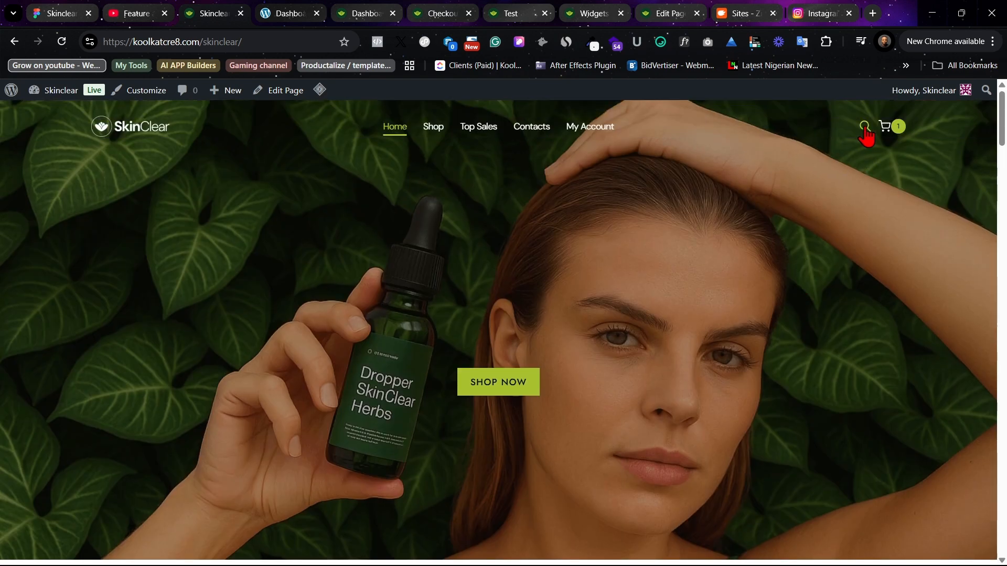
left_click(864, 129)
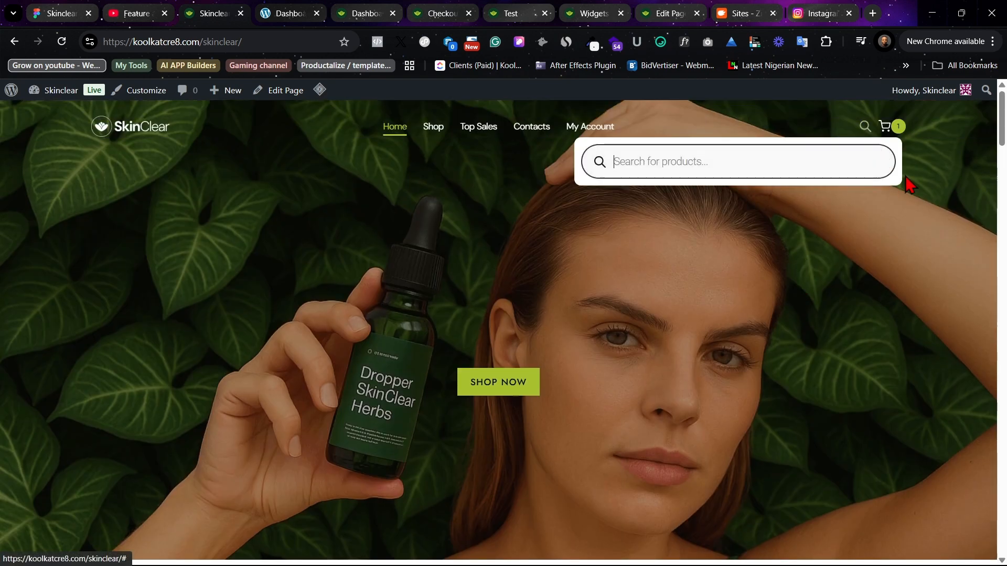
scroll(688, 338, "down", 8)
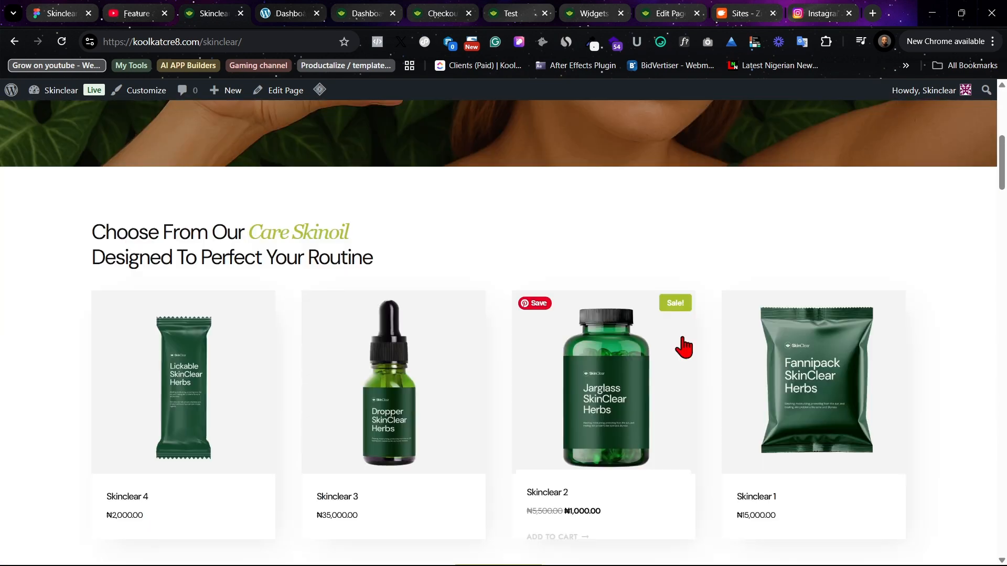
scroll(545, 416, "up", 8)
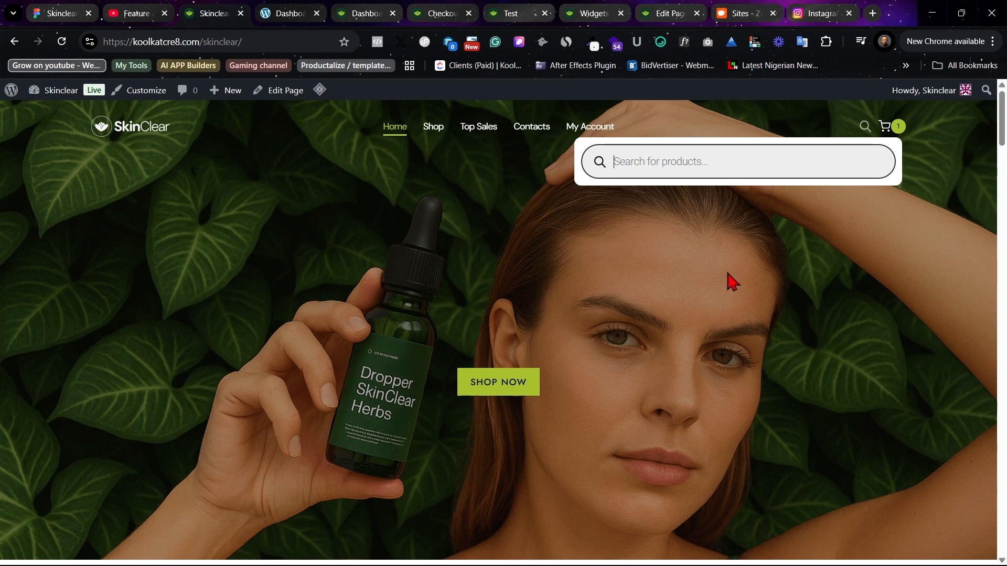
- Search the live site's products for "ski", and check the homepage in the browser's iPhone XR mobile preview
type("ski")
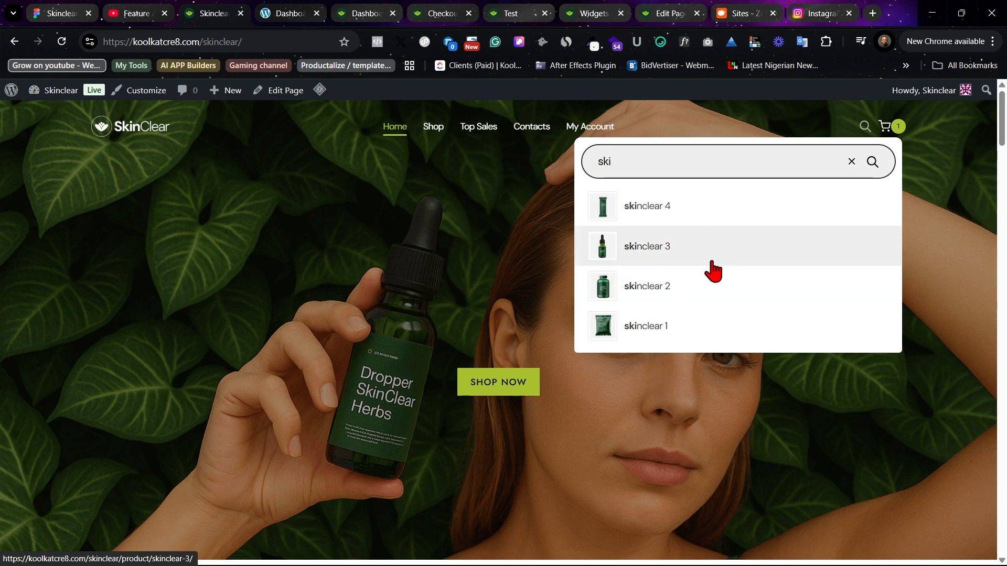
right_click(362, 282)
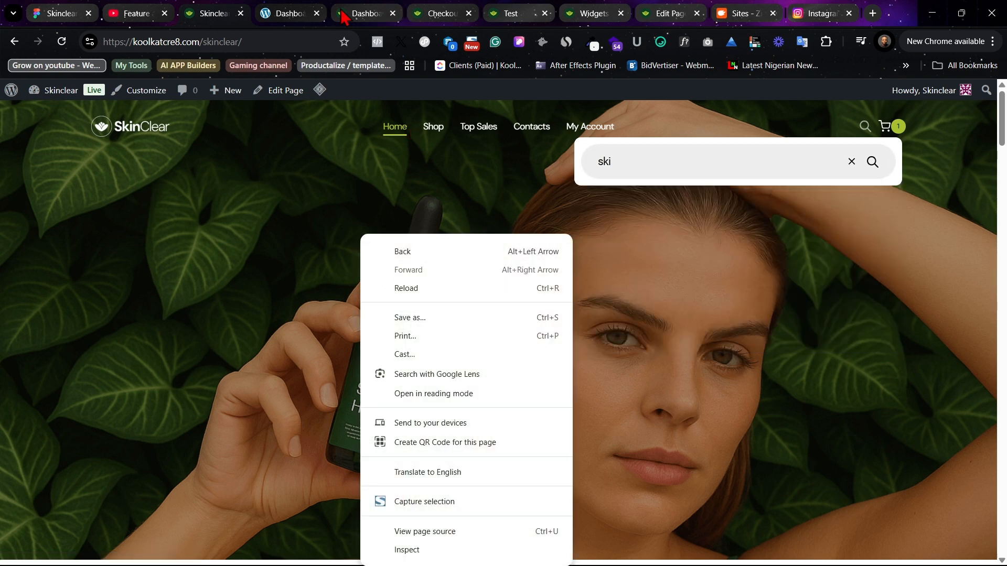
left_click(191, 292)
right_click(192, 292)
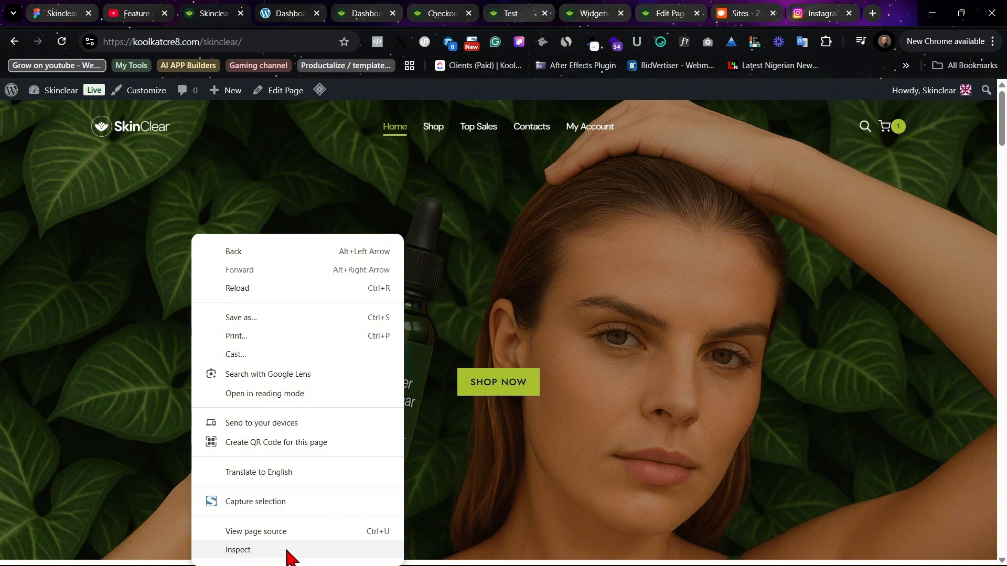
left_click(288, 551)
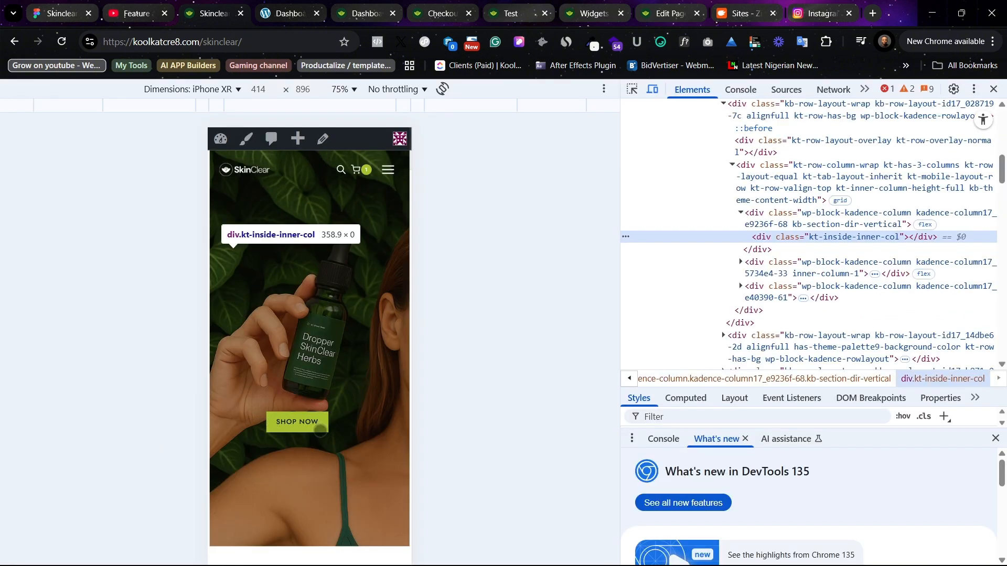
scroll(336, 396, "down", 10)
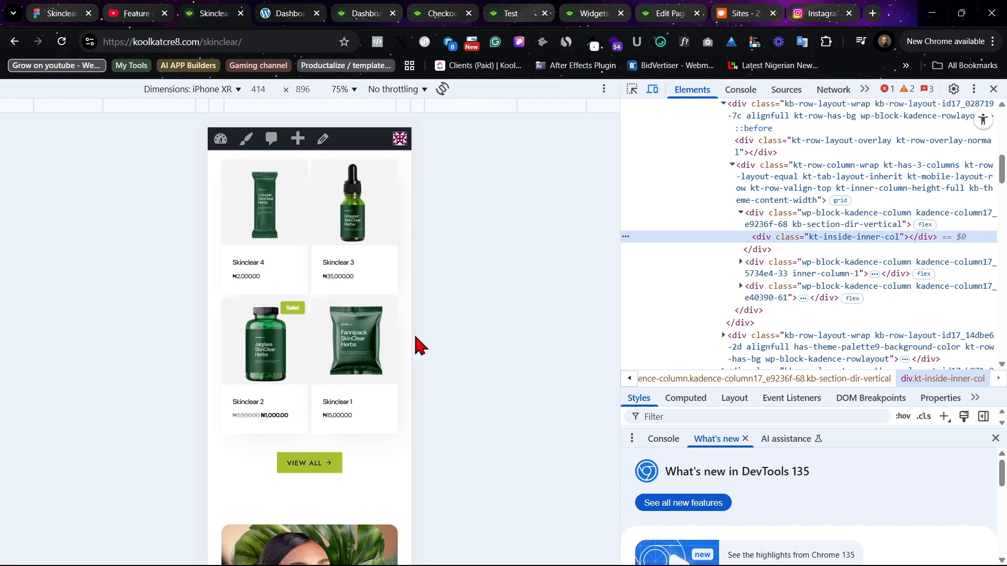
scroll(314, 336, "up", 6)
left_click(994, 94)
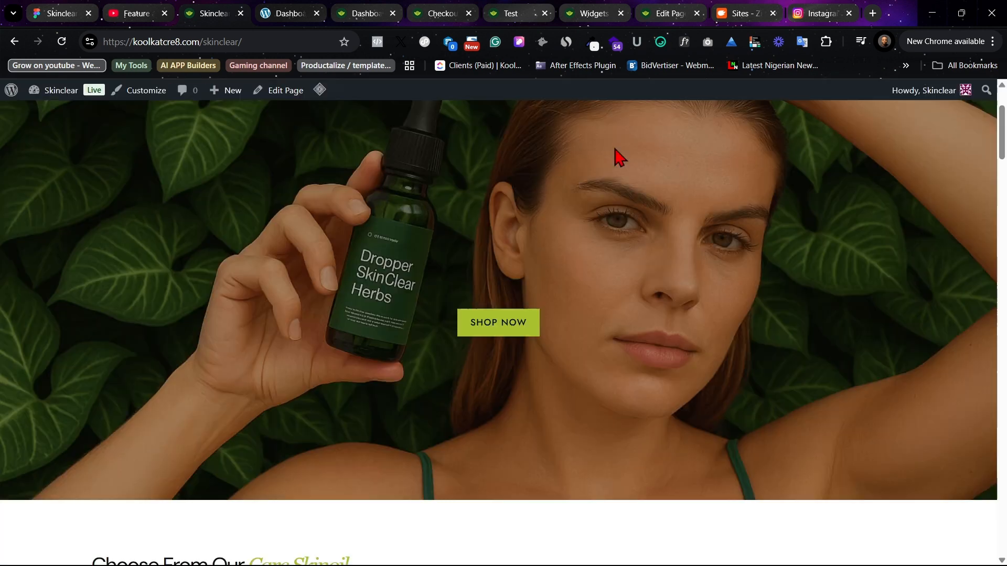
- Return to the test site's WordPress dashboard and open the WooCommerce settings
left_click(336, 11)
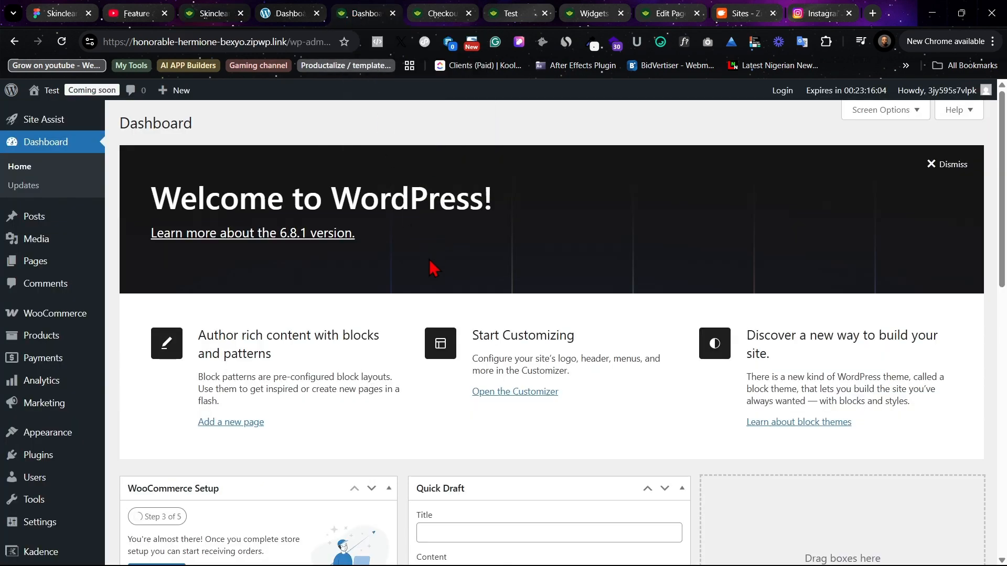
mouse_move(42, 321)
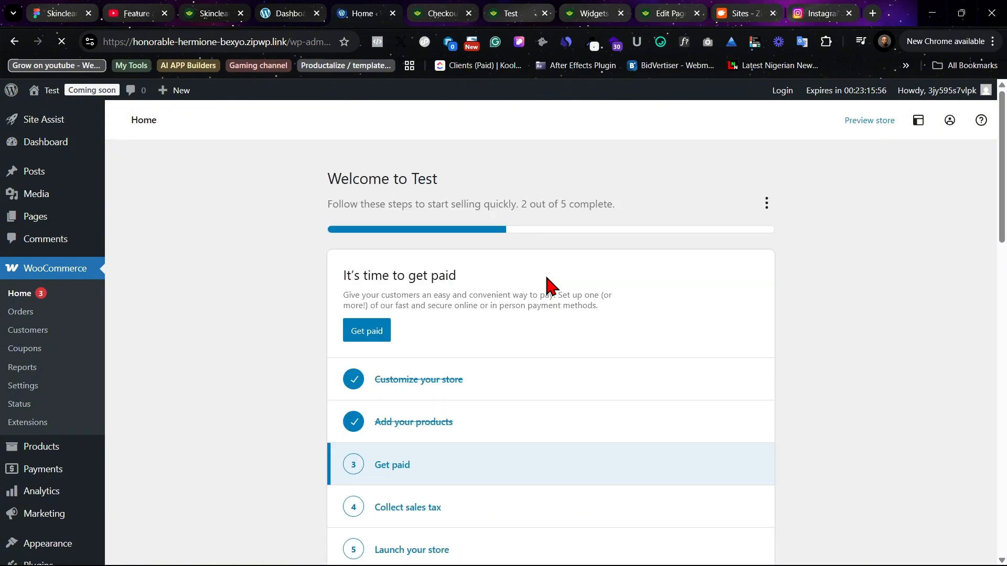
scroll(117, 342, "down", 2)
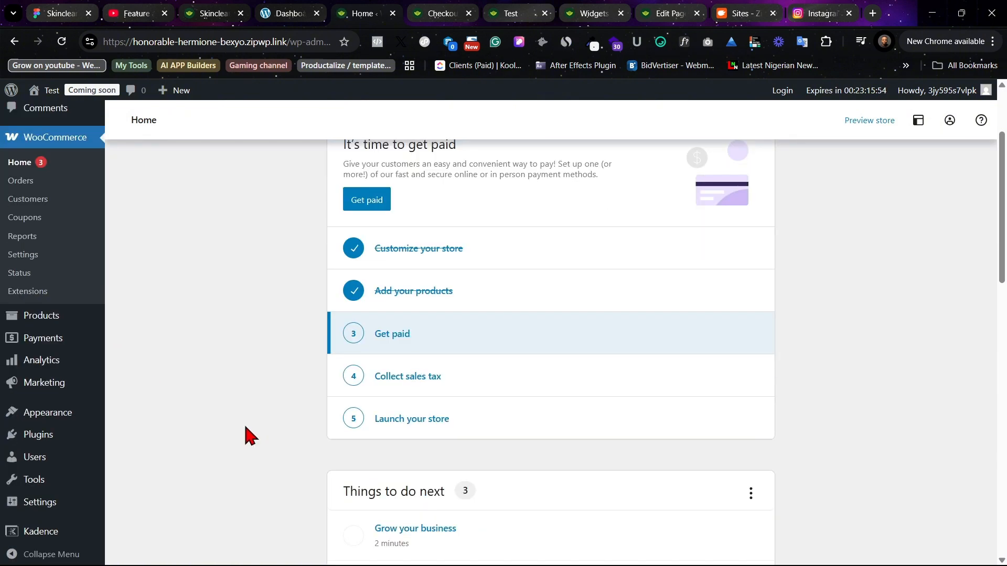
left_click(31, 256)
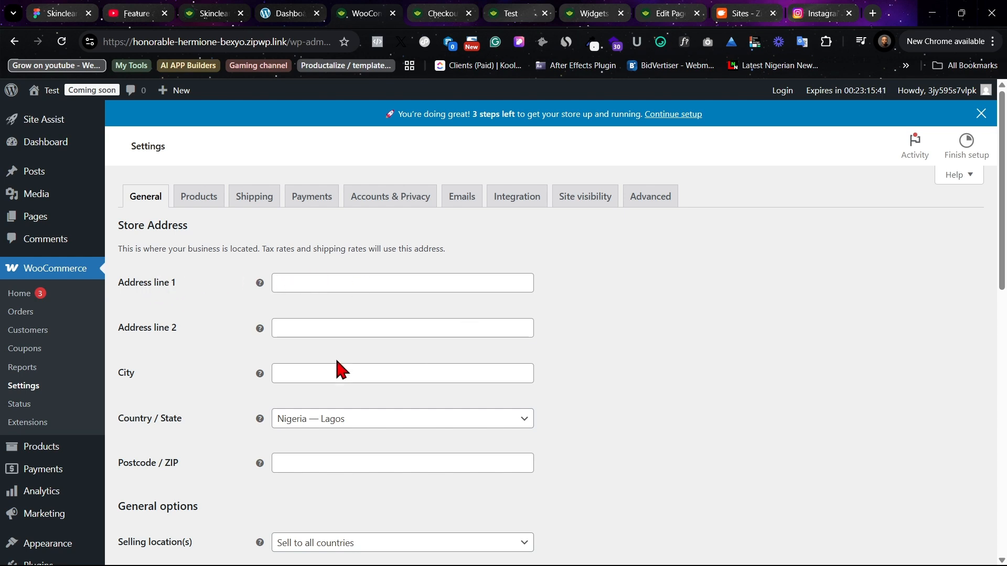
- Look through the available choices for selling locations and shipping locations in the general store settings
scroll(366, 435, "down", 2)
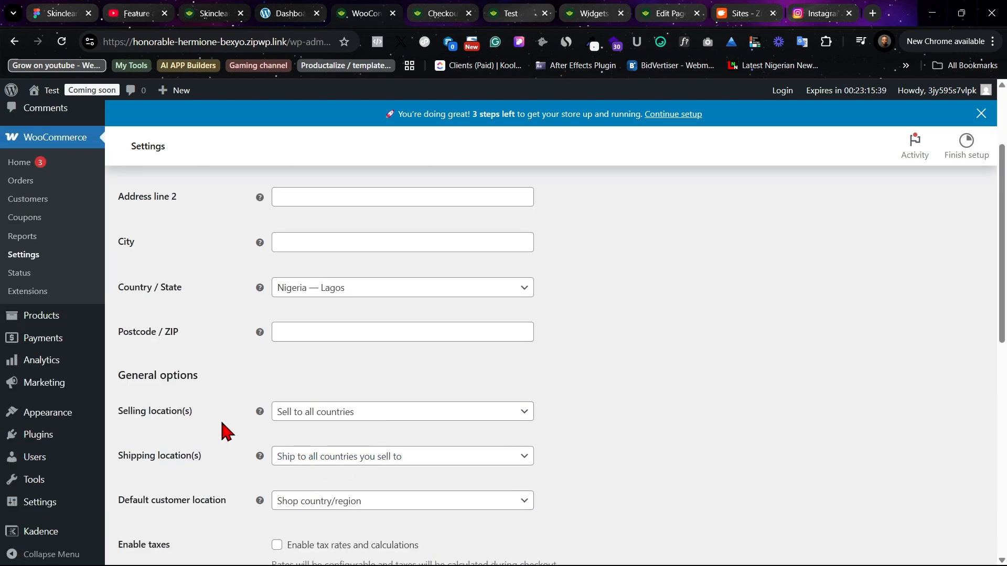
left_click(361, 413)
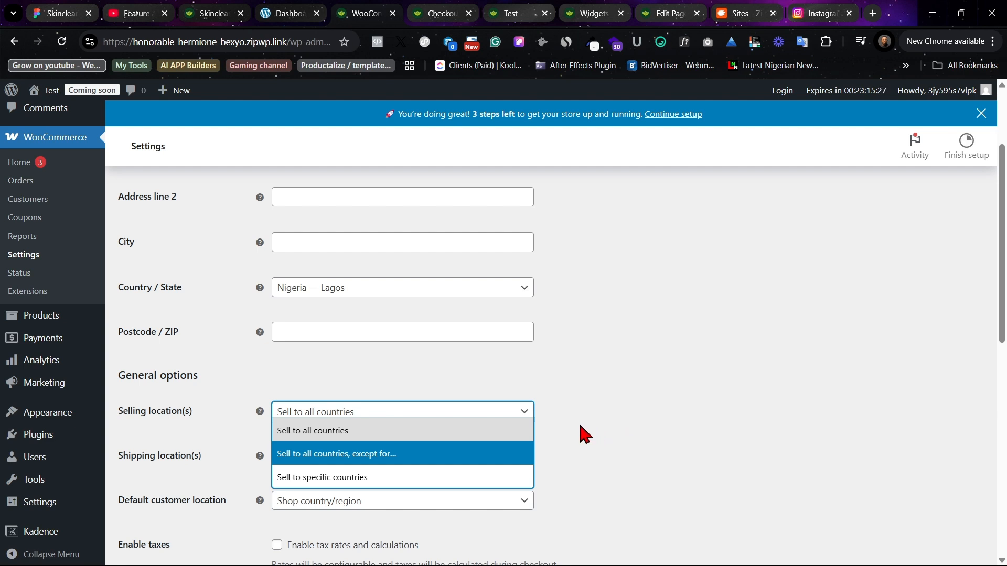
left_click(623, 412)
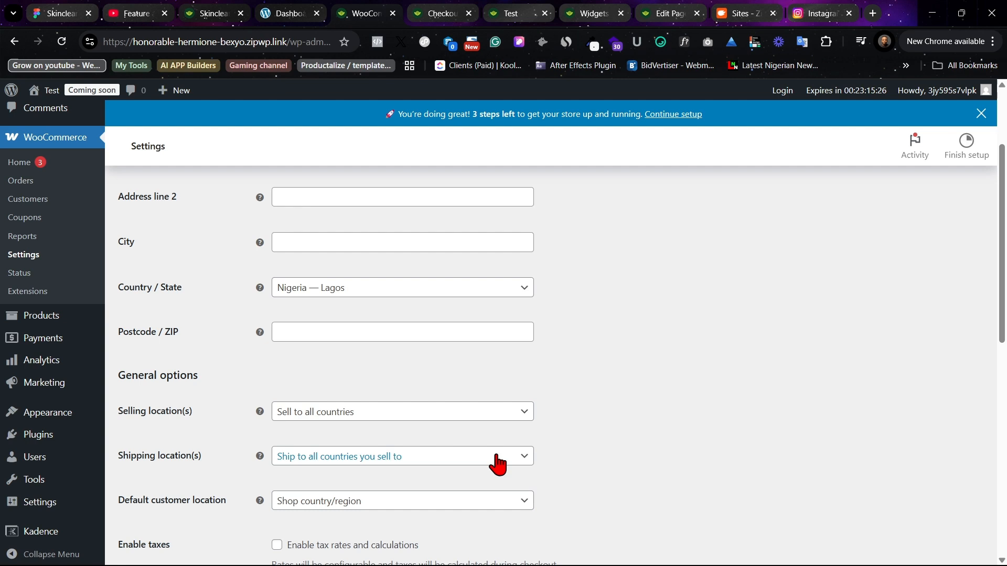
left_click(420, 457)
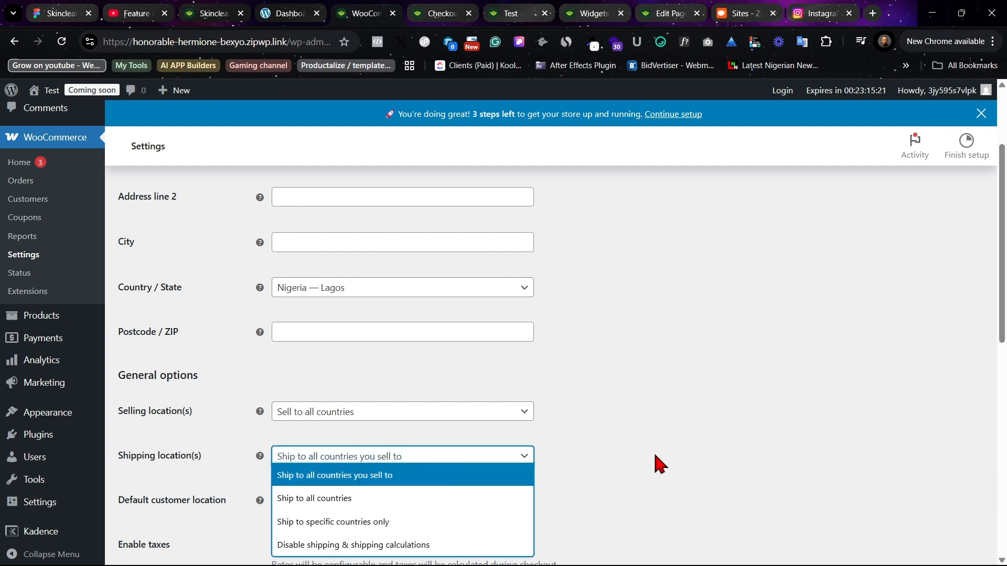
left_click(598, 452)
scroll(595, 425, "down", 3)
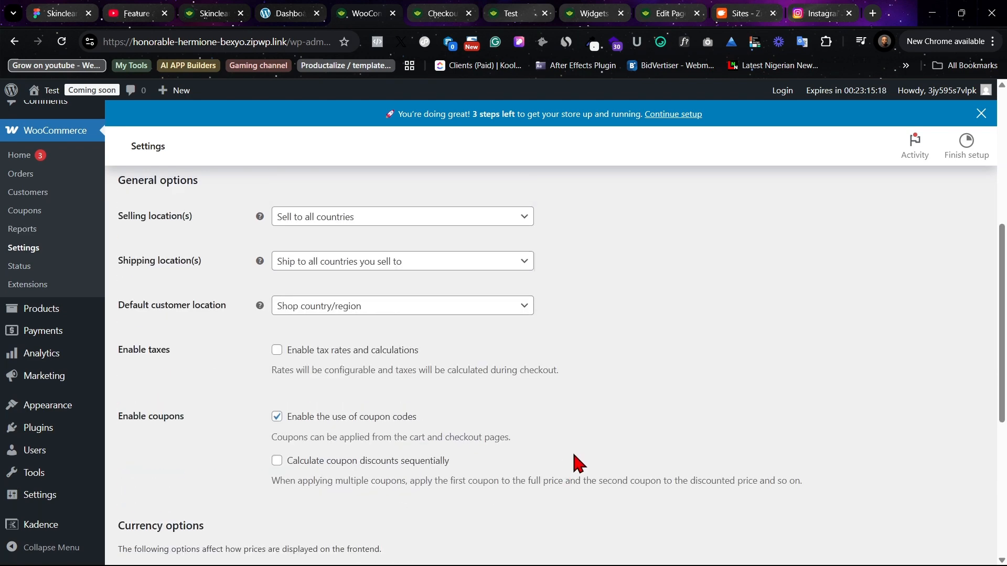
- Examine the choices for the default customer location without changing the setting
left_click(507, 315)
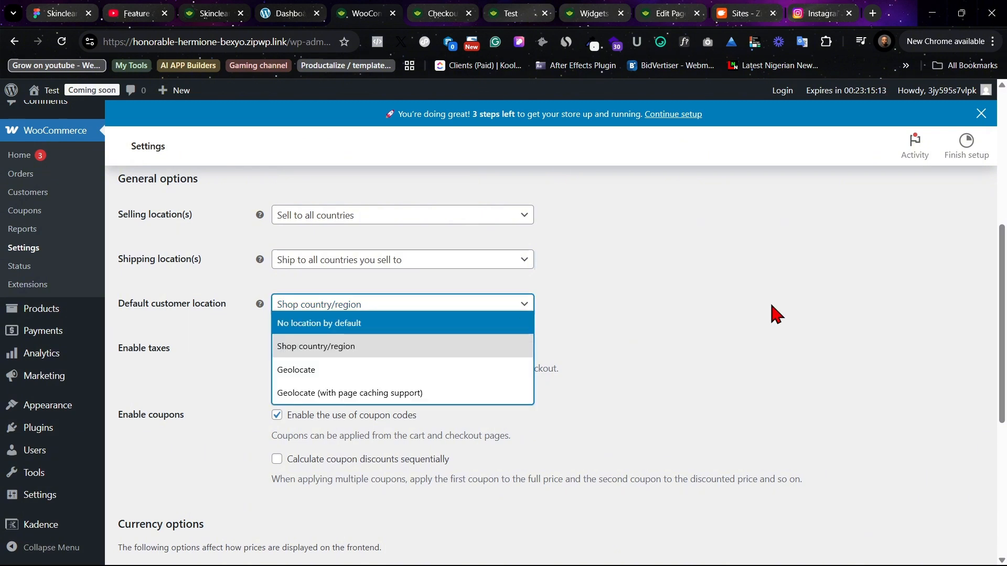
left_click(746, 315)
left_click(471, 310)
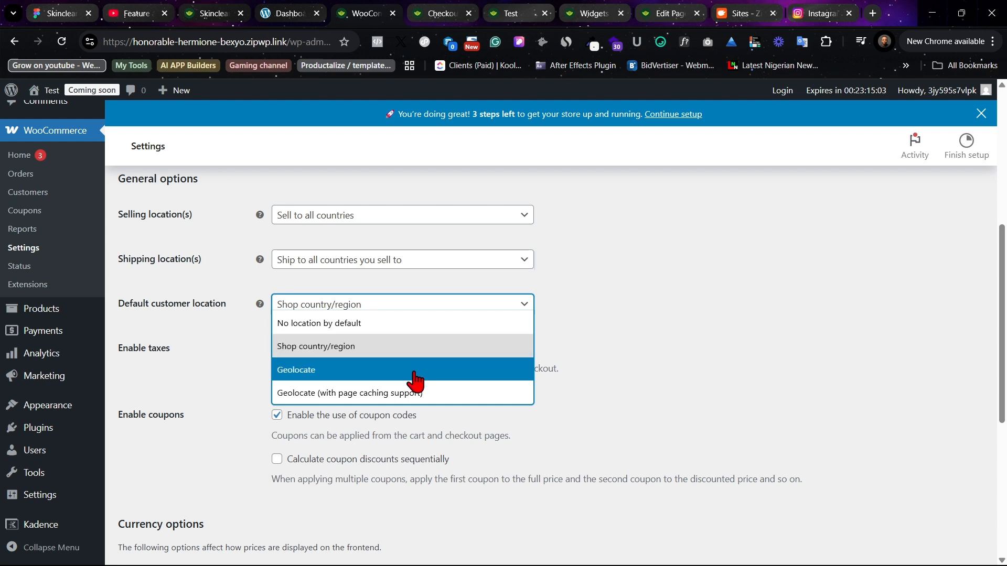
left_click(667, 286)
left_click(475, 304)
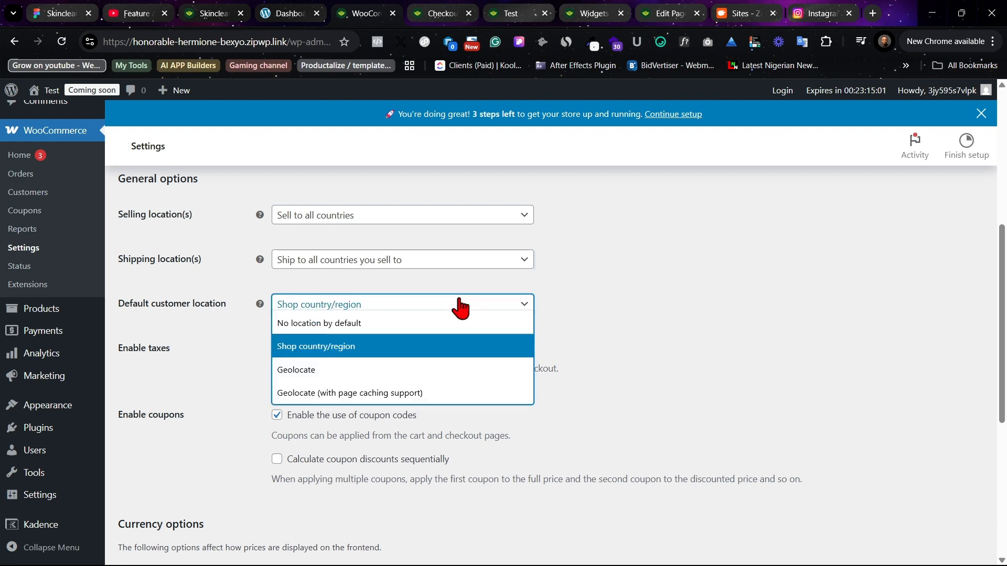
left_click(631, 325)
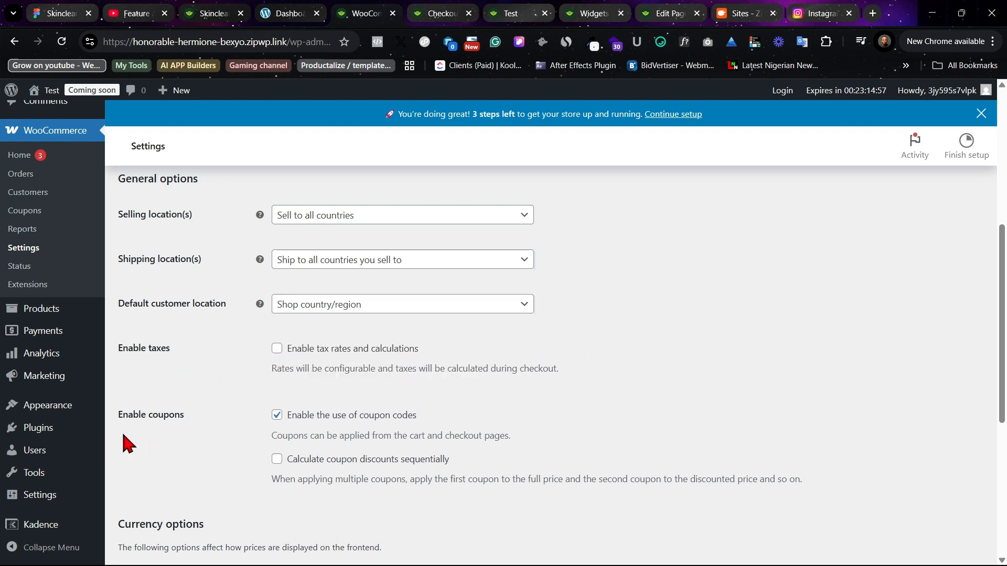
- Review the tax, coupon and currency options in the general WooCommerce settings
scroll(126, 444, "down", 1)
scroll(299, 412, "down", 2)
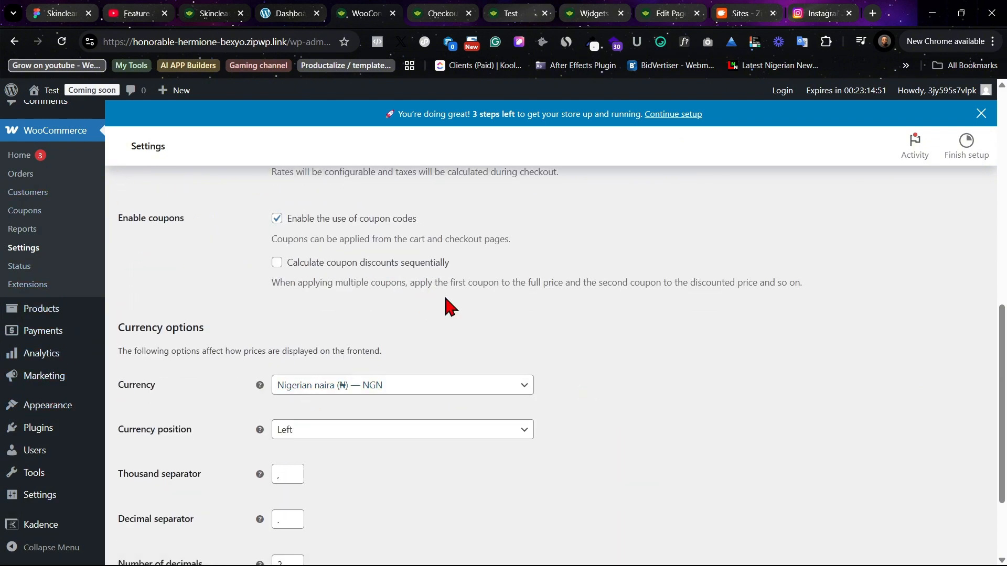
scroll(592, 543, "down", 2)
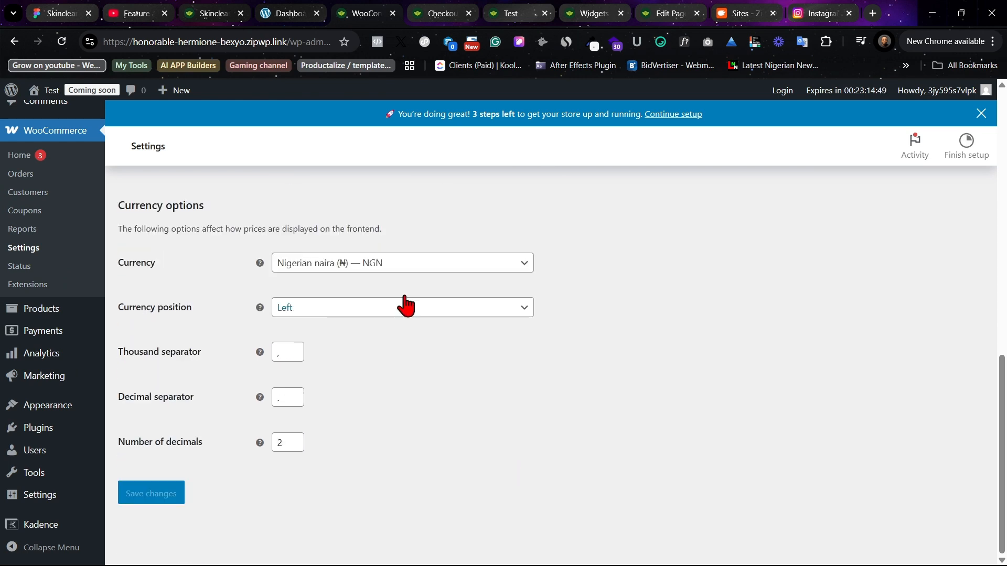
left_click(425, 266)
left_click(582, 304)
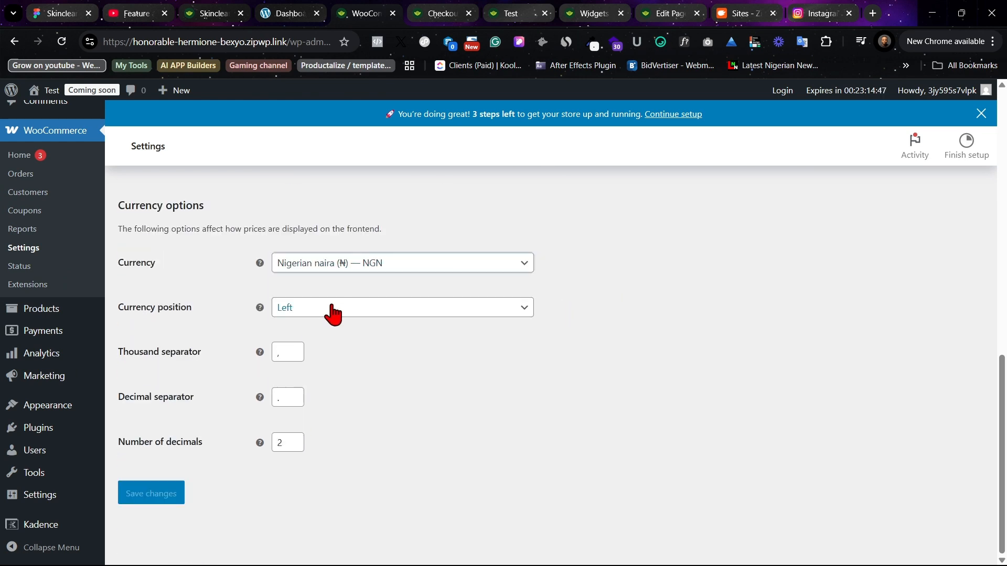
scroll(375, 425, "up", 10)
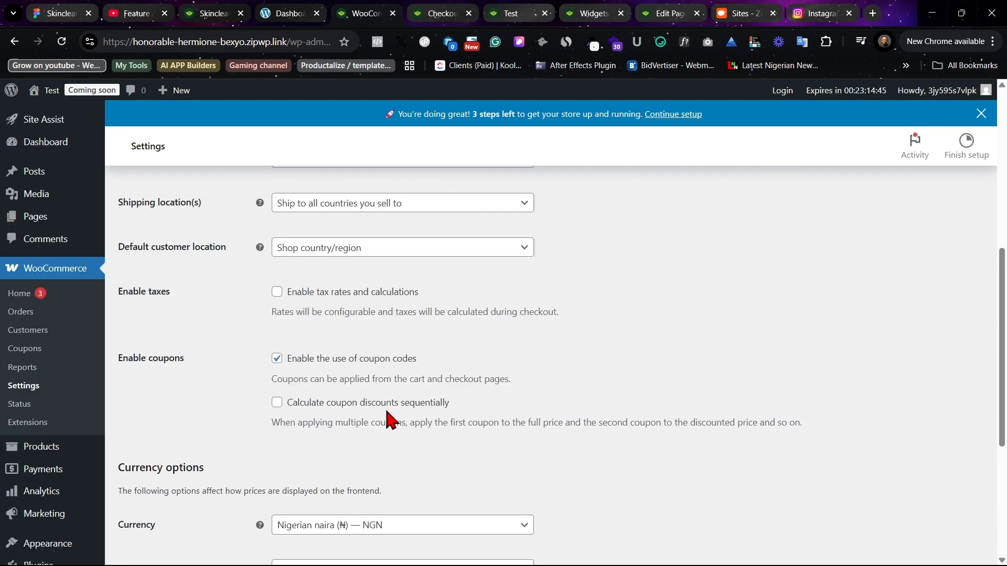
scroll(419, 430, "down", 4)
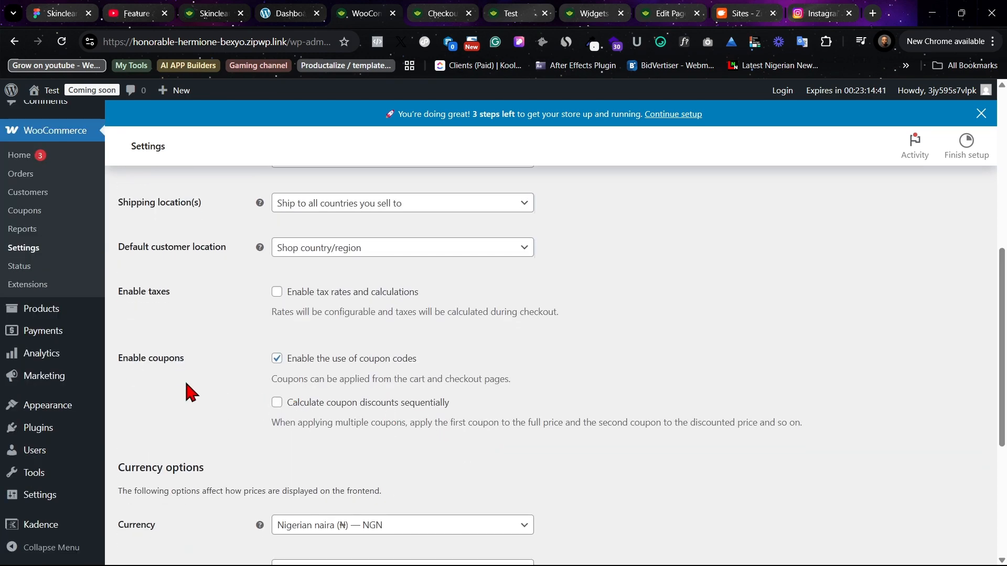
scroll(186, 384, "down", 4)
scroll(189, 385, "up", 12)
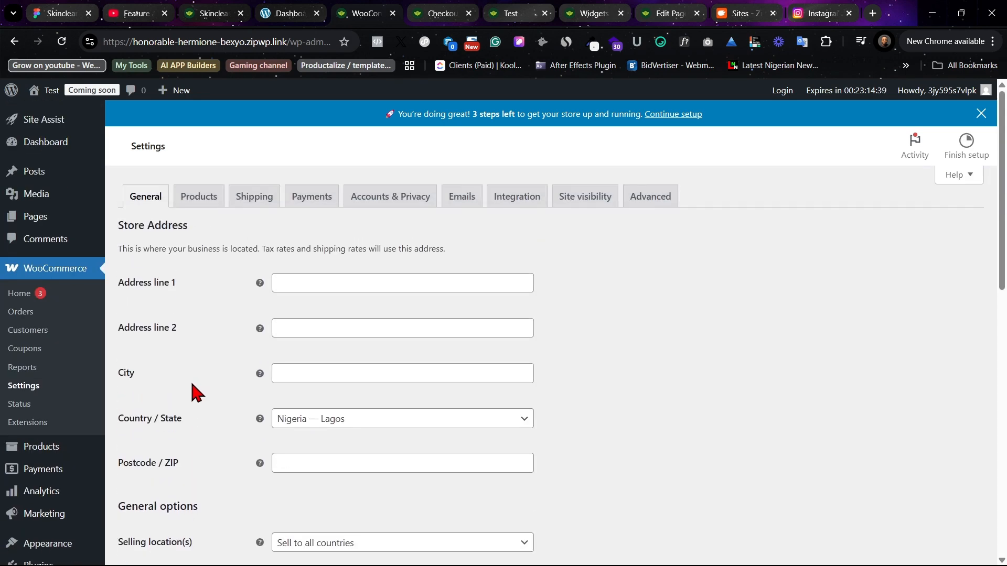
- Assign the Shop page as the store's shop page in the WooCommerce product settings and save the changes
left_click(201, 208)
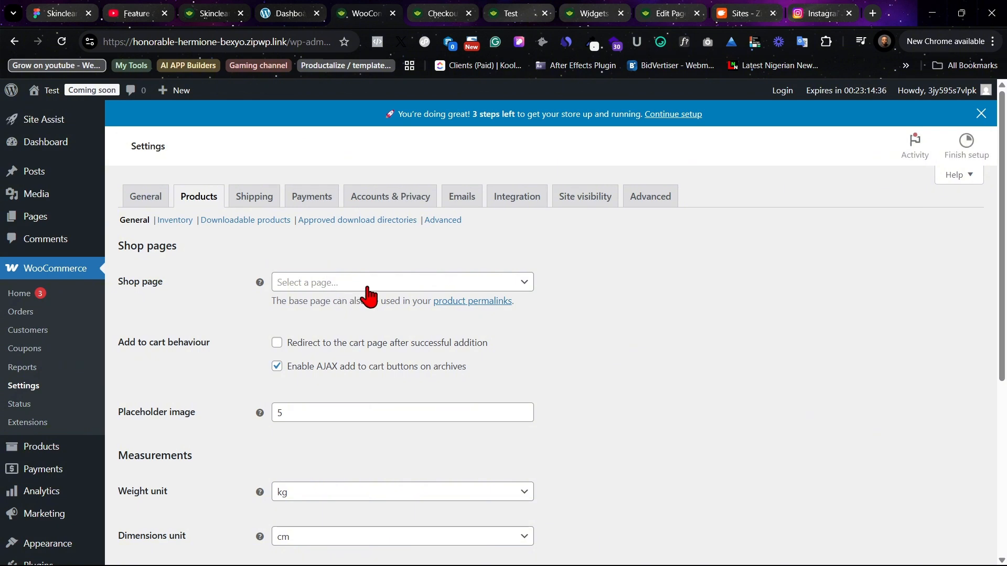
left_click(368, 289)
scroll(389, 404, "down", 3)
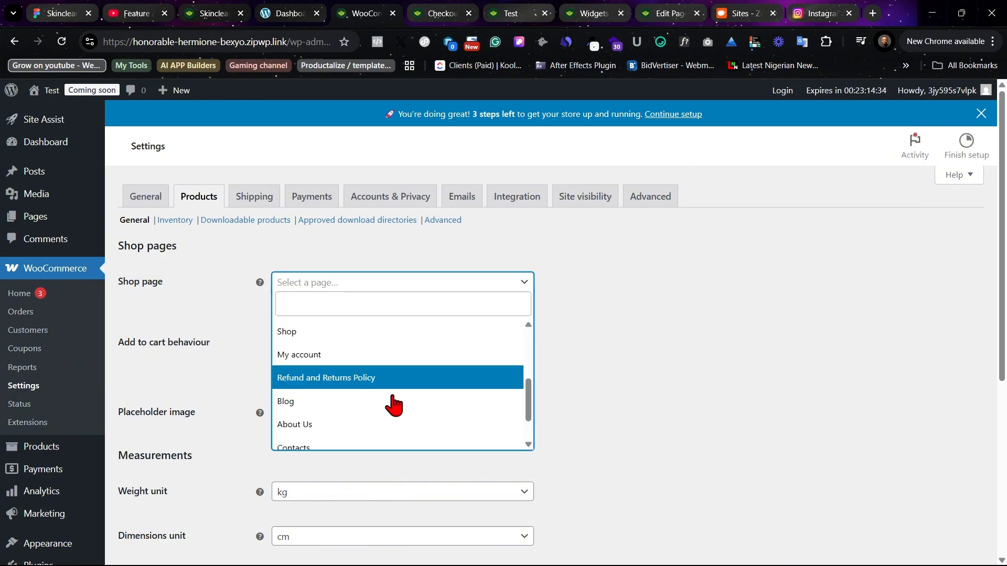
scroll(394, 404, "down", 2)
scroll(389, 428, "up", 5)
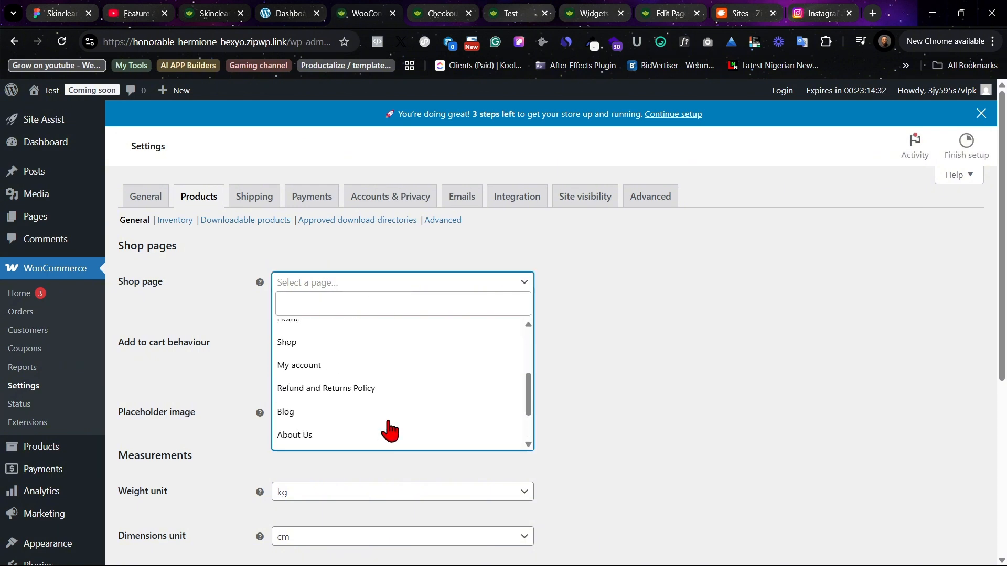
left_click(377, 411)
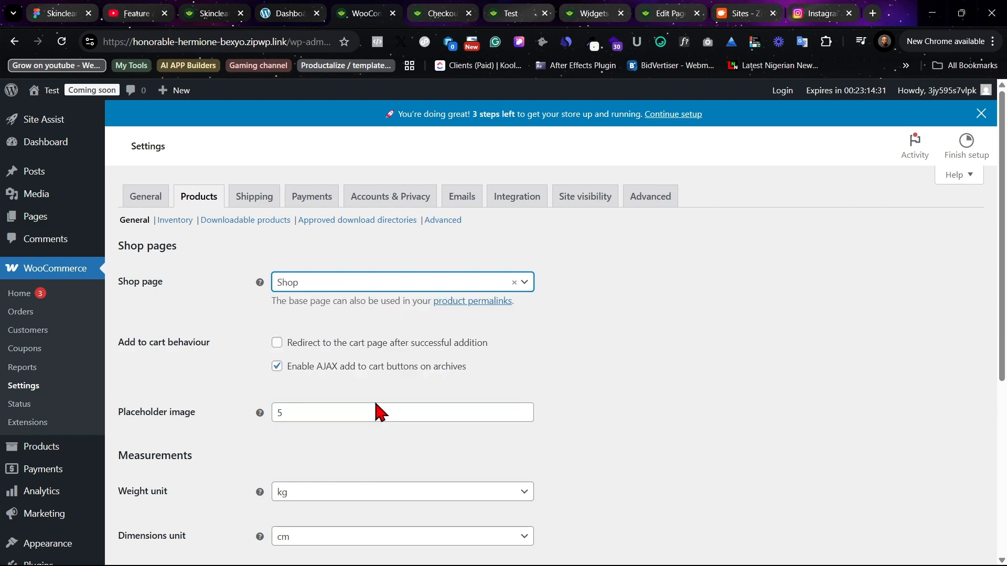
left_click(617, 344)
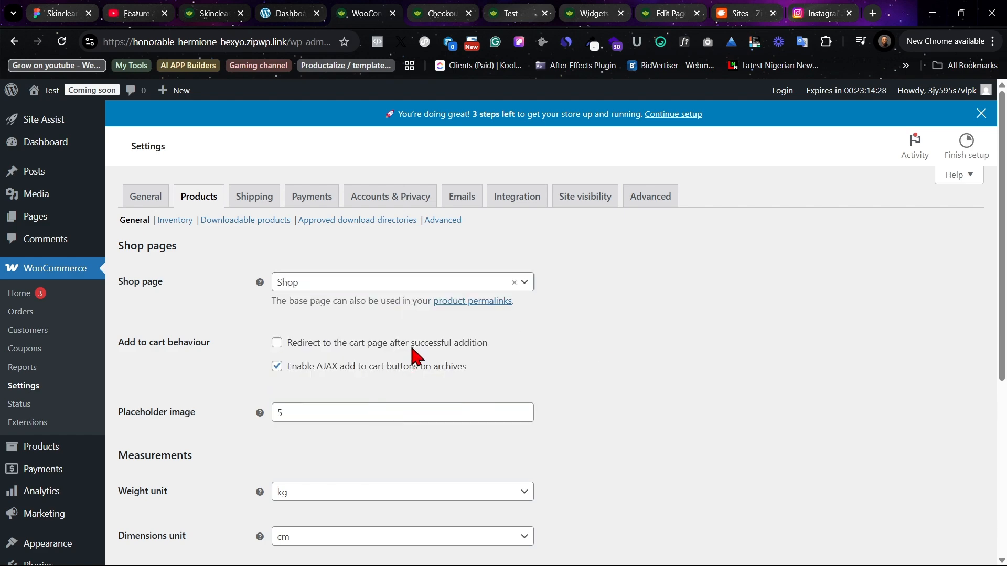
scroll(414, 357, "down", 5)
left_click(151, 494)
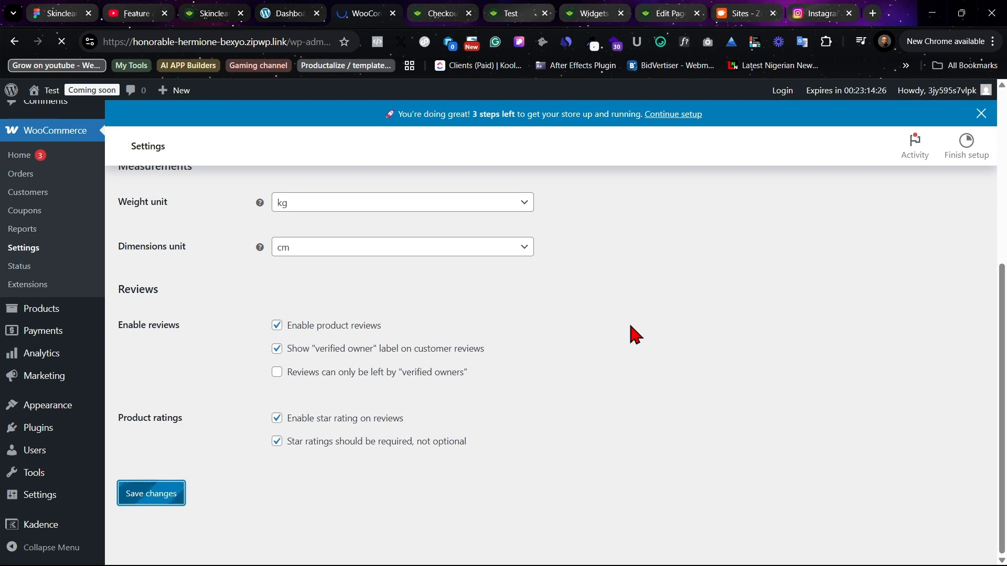
- Open the test site's Shop page and check its banner, product listing and sorting options
left_click(449, 12)
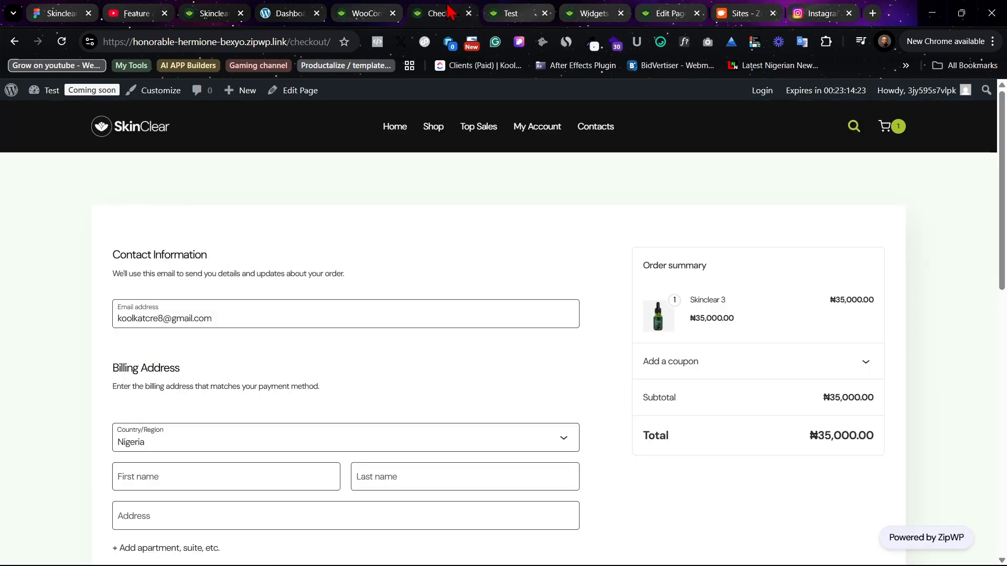
left_click(433, 137)
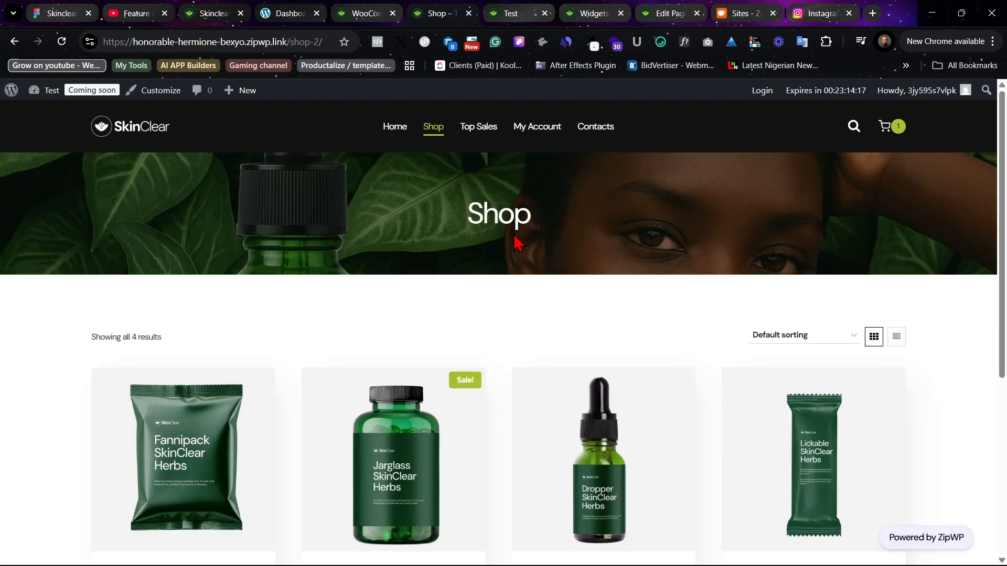
scroll(516, 241, "down", 4)
scroll(514, 240, "down", 2)
scroll(429, 254, "up", 5)
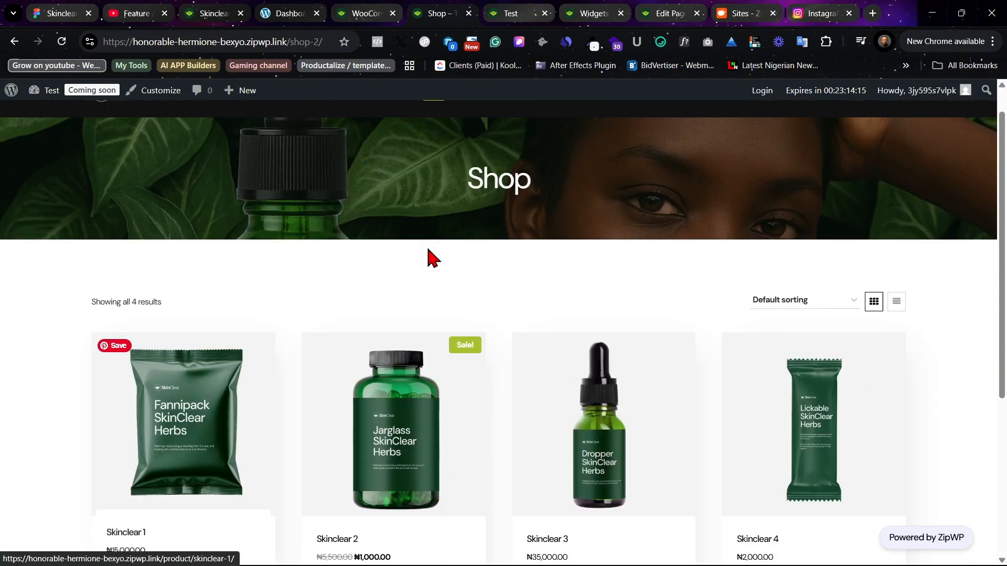
left_click(777, 304)
left_click(550, 293)
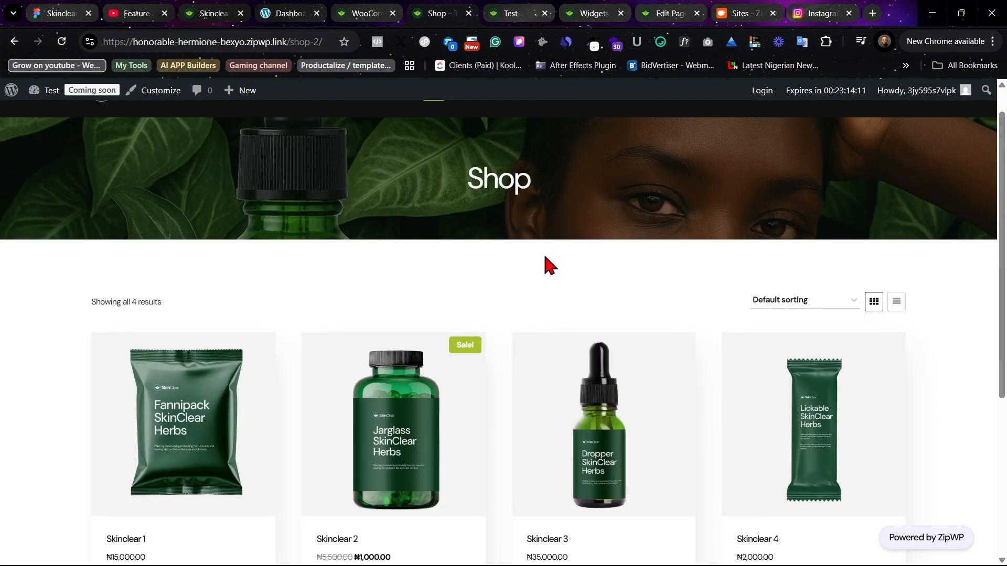
- Review the add-to-cart, measurement, review and rating options in the WooCommerce product settings and save the changes
left_click(365, 9)
scroll(477, 425, "down", 3)
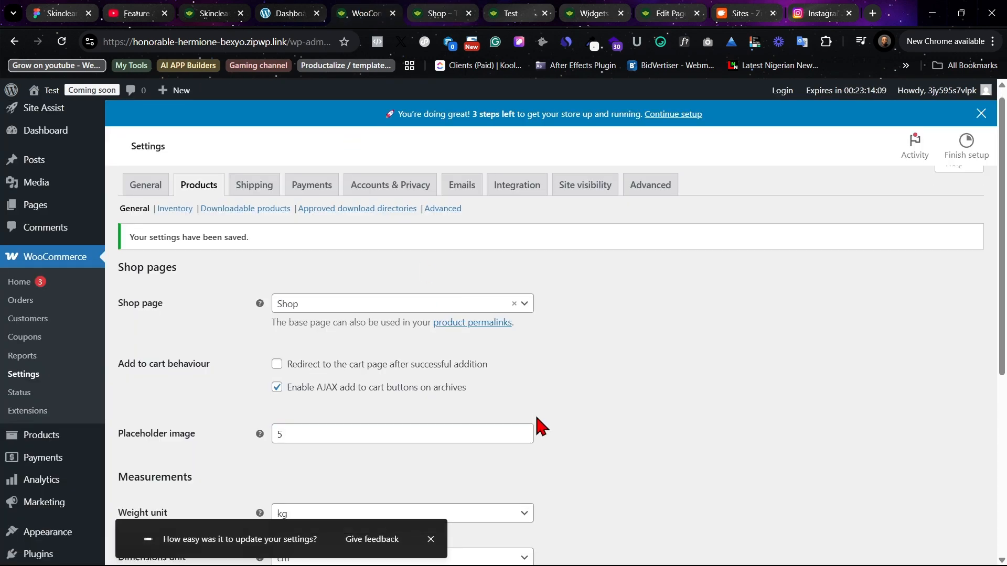
scroll(536, 418, "down", 3)
scroll(535, 418, "up", 3)
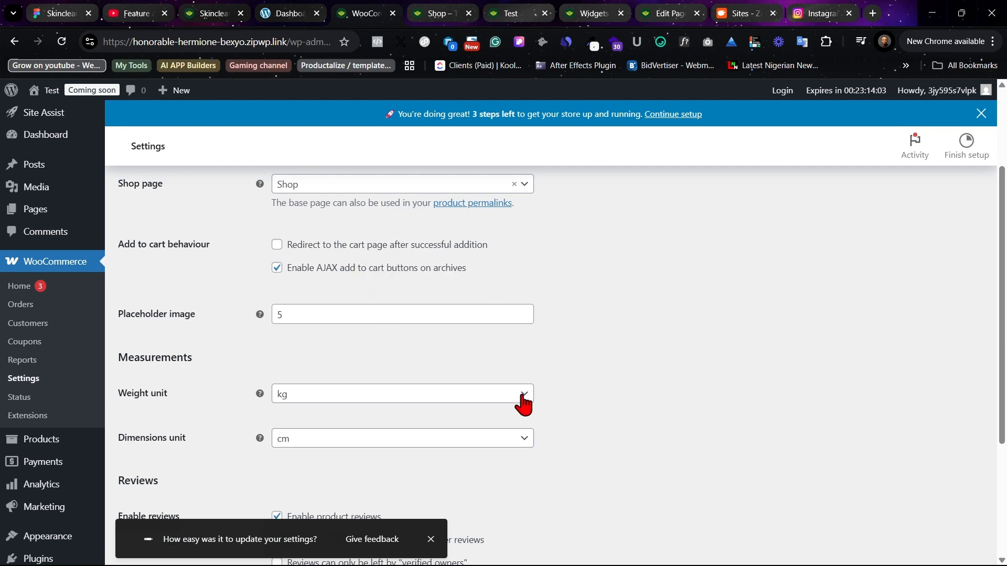
scroll(525, 391, "down", 1)
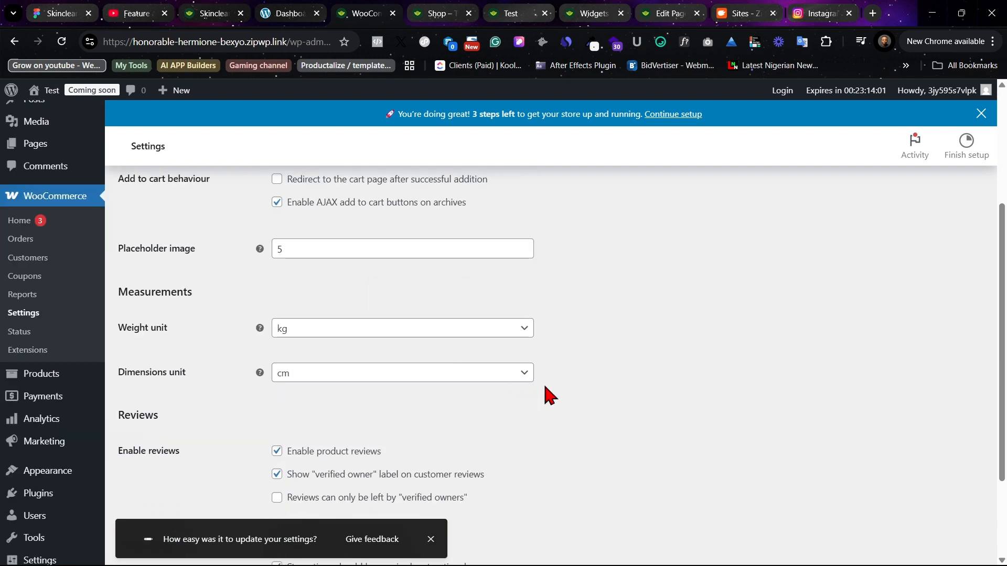
scroll(546, 397, "down", 1)
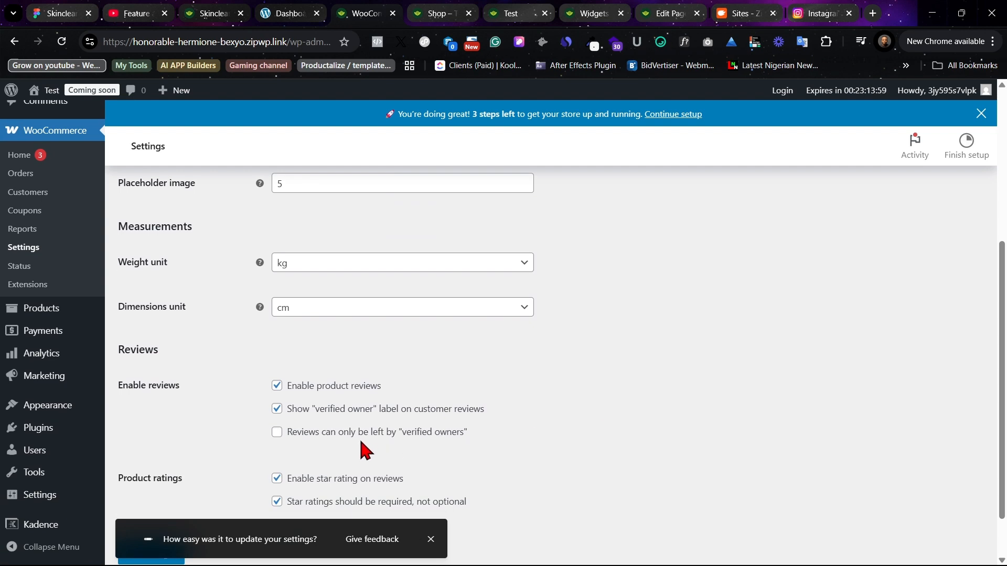
scroll(521, 472, "down", 1)
left_click(521, 472)
left_click(167, 496)
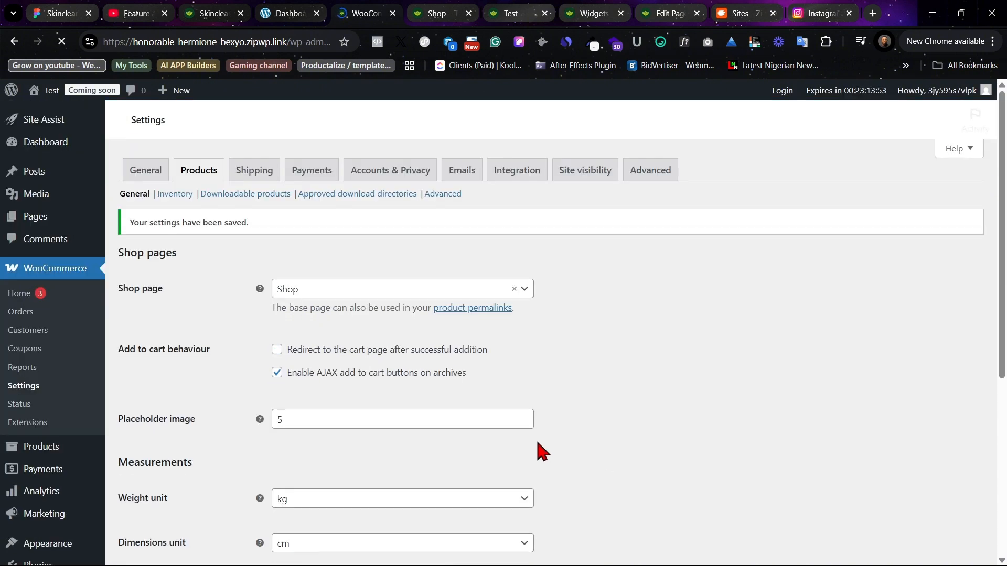
- Review the stock management, notification, threshold and stock display options in the product inventory settings
left_click(175, 223)
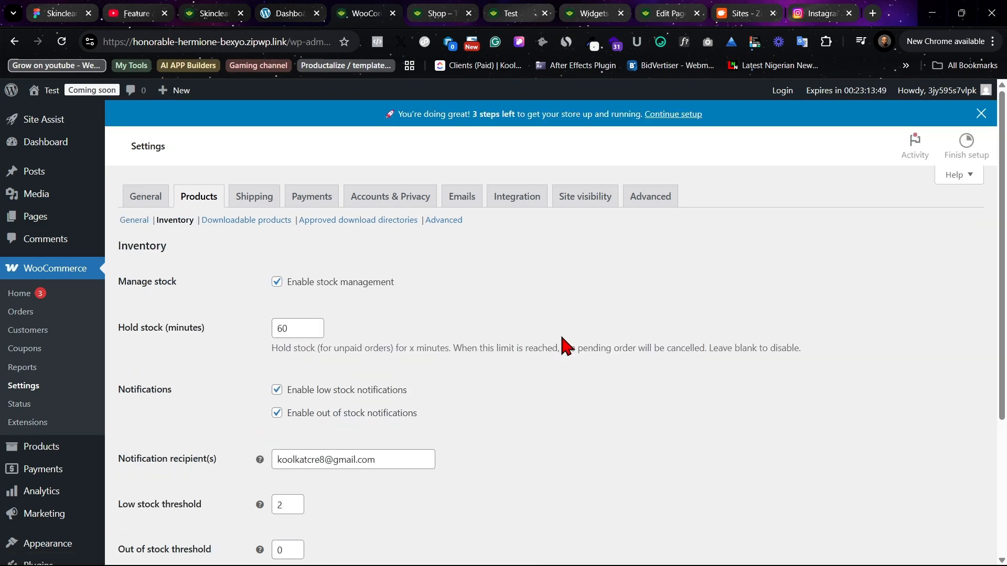
scroll(559, 335, "down", 3)
scroll(560, 336, "down", 1)
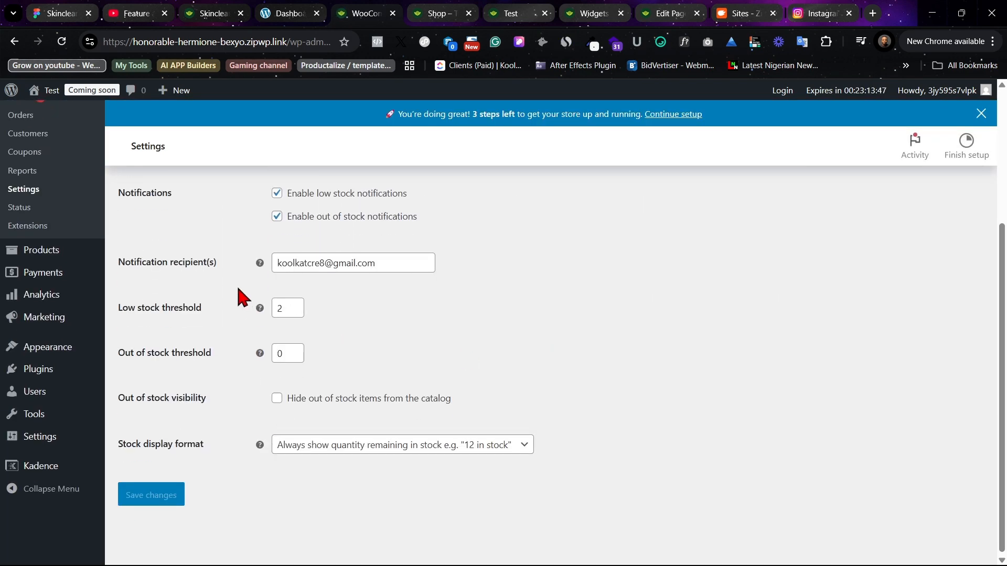
scroll(421, 362, "up", 4)
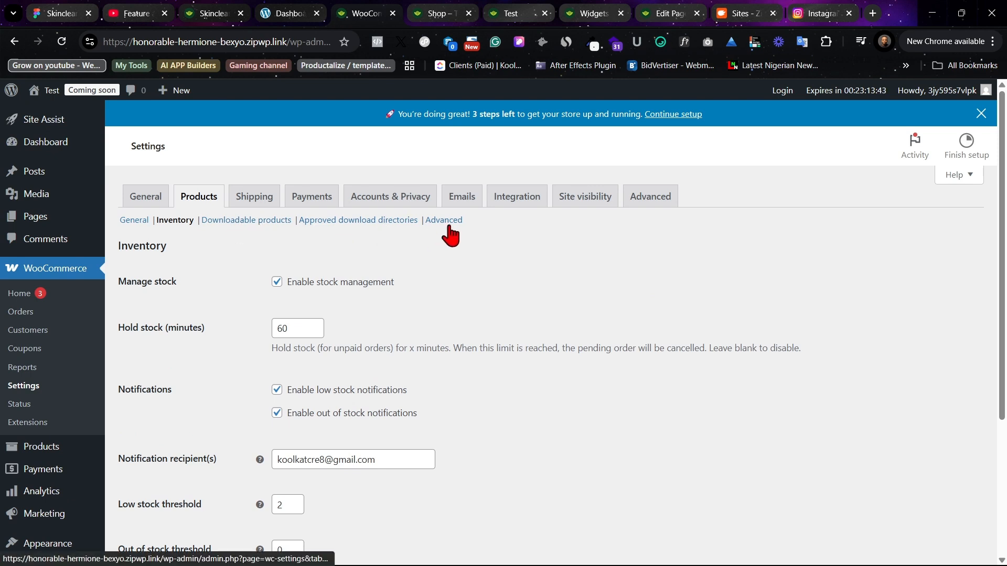
- Add a new WooCommerce shipping zone and name it Nigeria
left_click(252, 201)
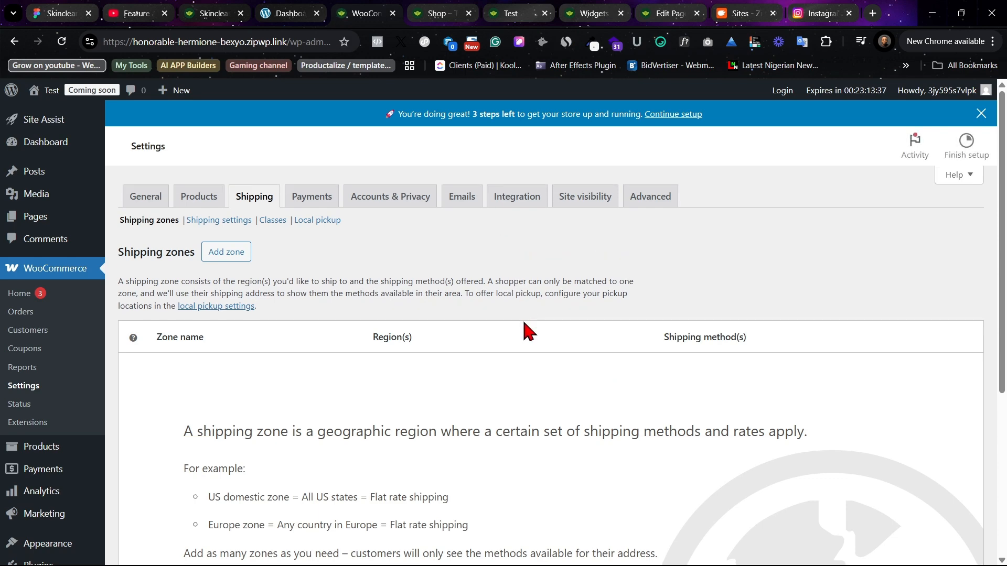
scroll(521, 375, "down", 3)
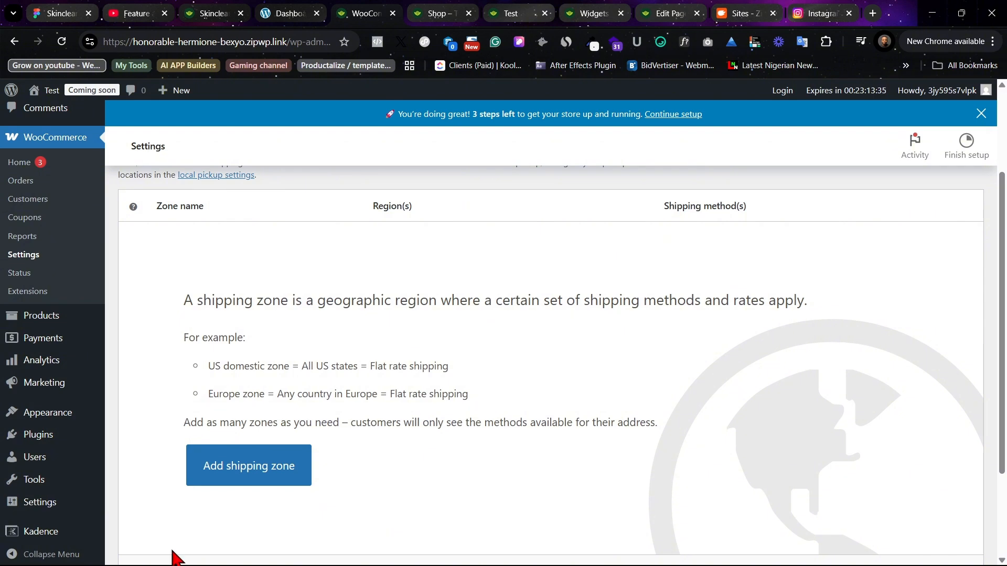
left_click(208, 477)
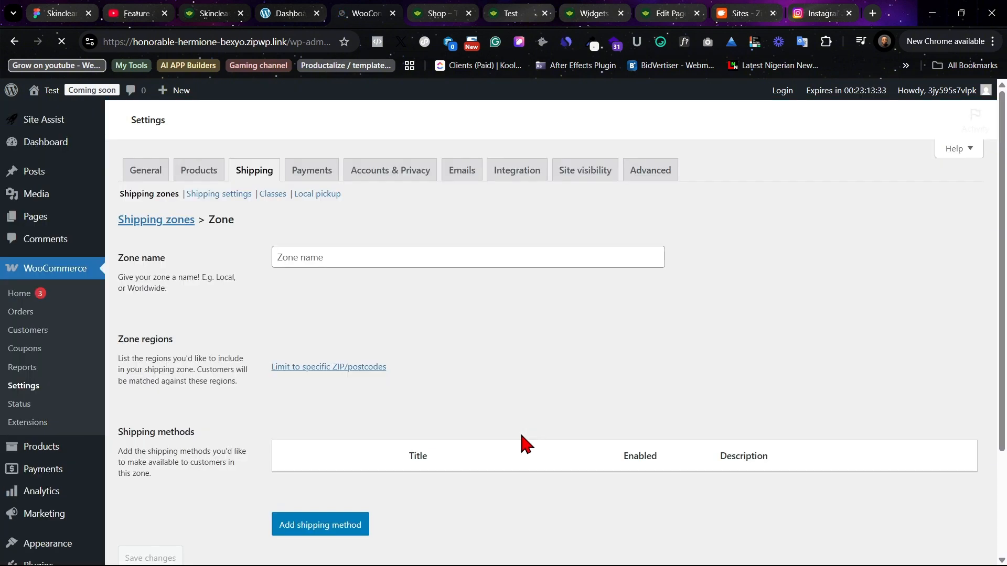
left_click(399, 282)
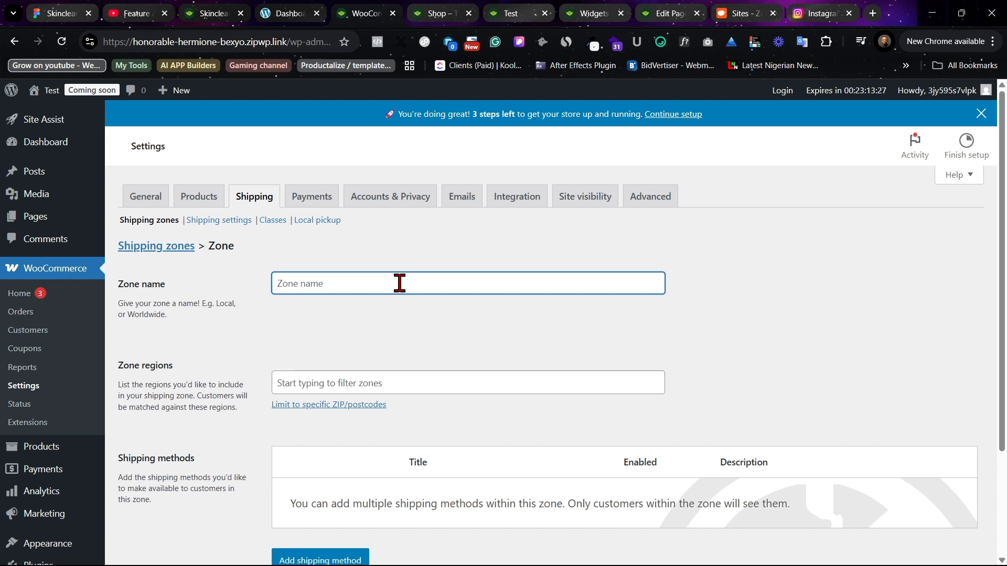
type("Nigeria")
- Search the zone regions for Nigeria and assign the whole country to the shipping zone
left_click(390, 380)
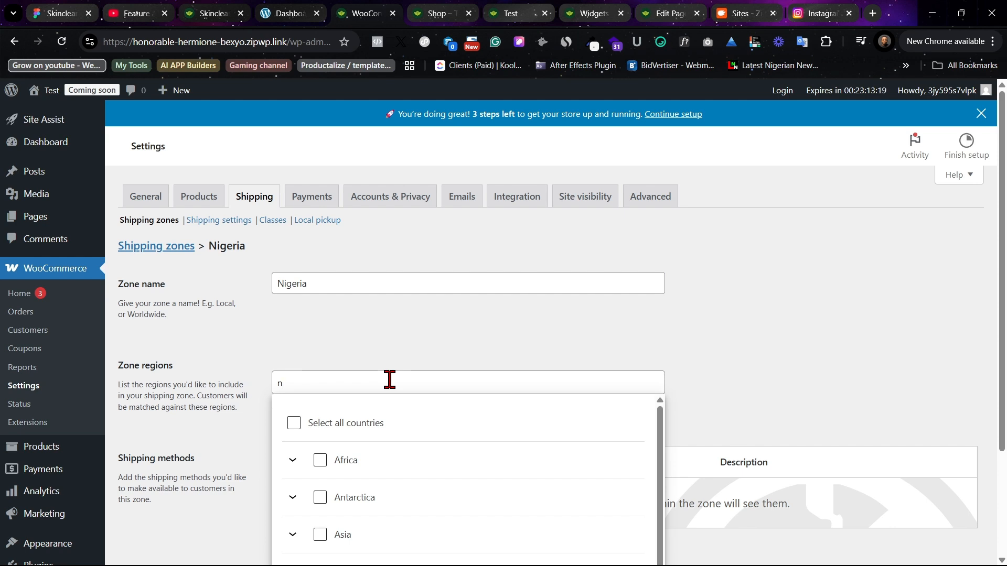
type("nigeria")
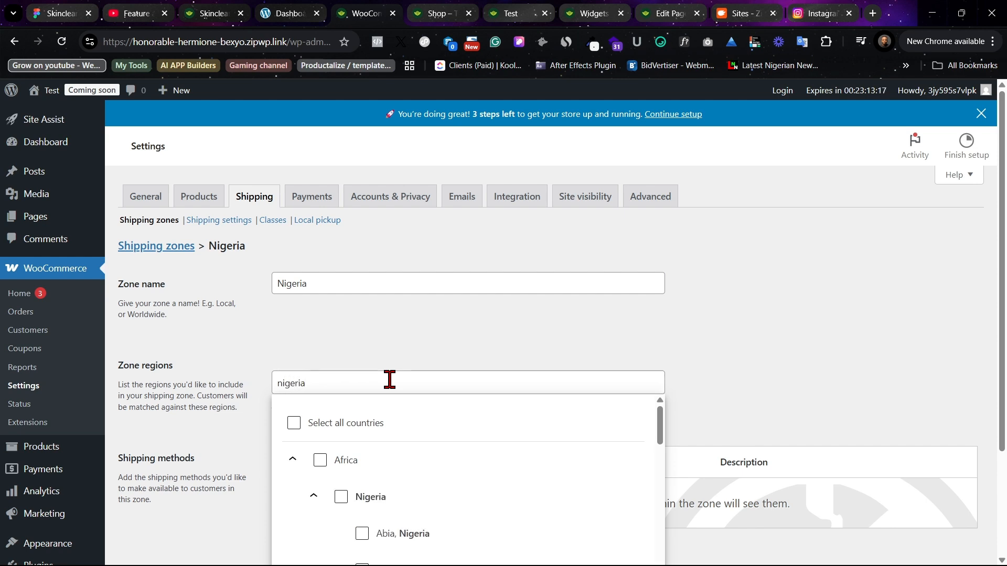
left_click_drag(325, 383, 263, 394)
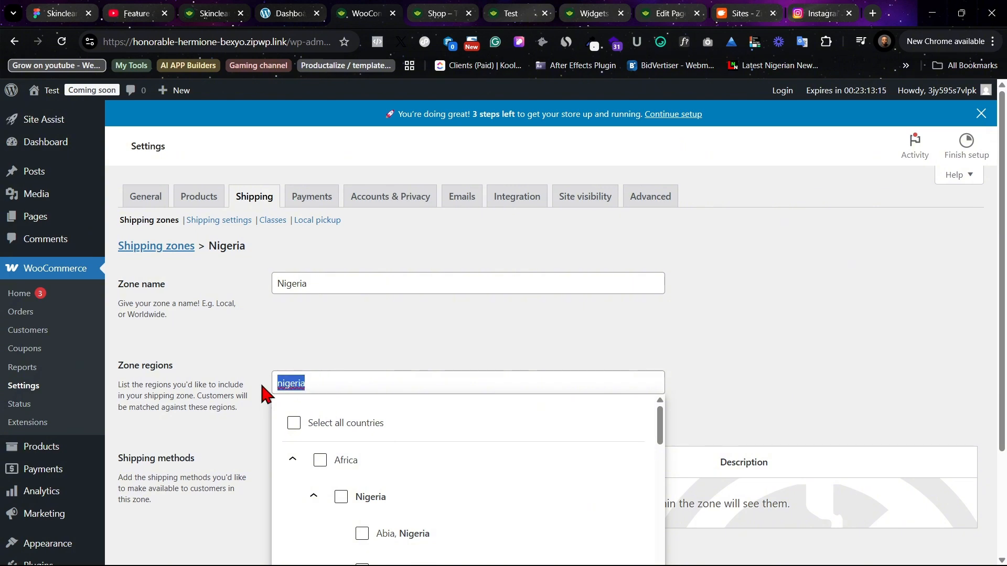
left_click(340, 498)
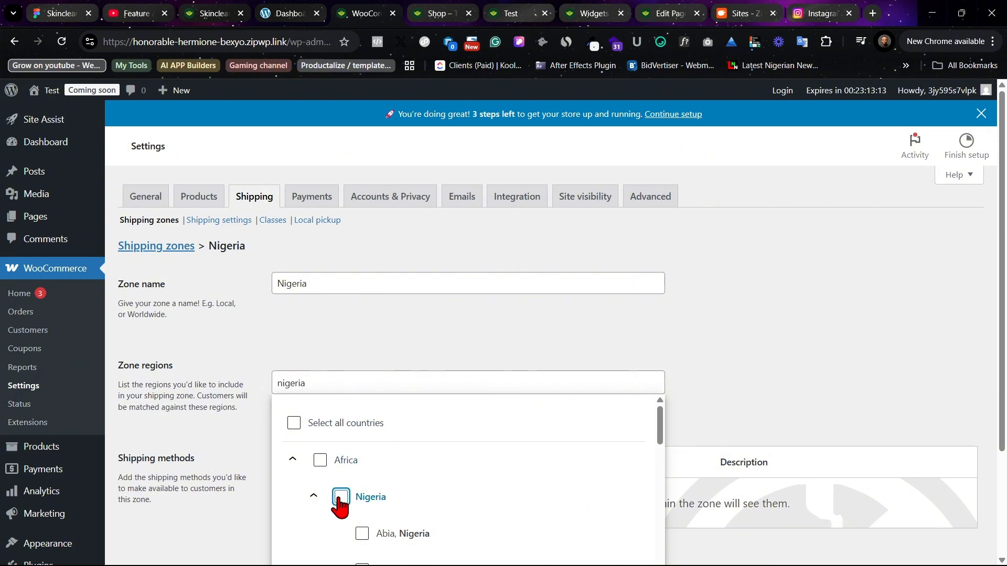
left_click(688, 334)
- Add a taxable Flat rate shipping method costing ₦3000 to the Nigeria zone and save it
scroll(688, 336, "down", 2)
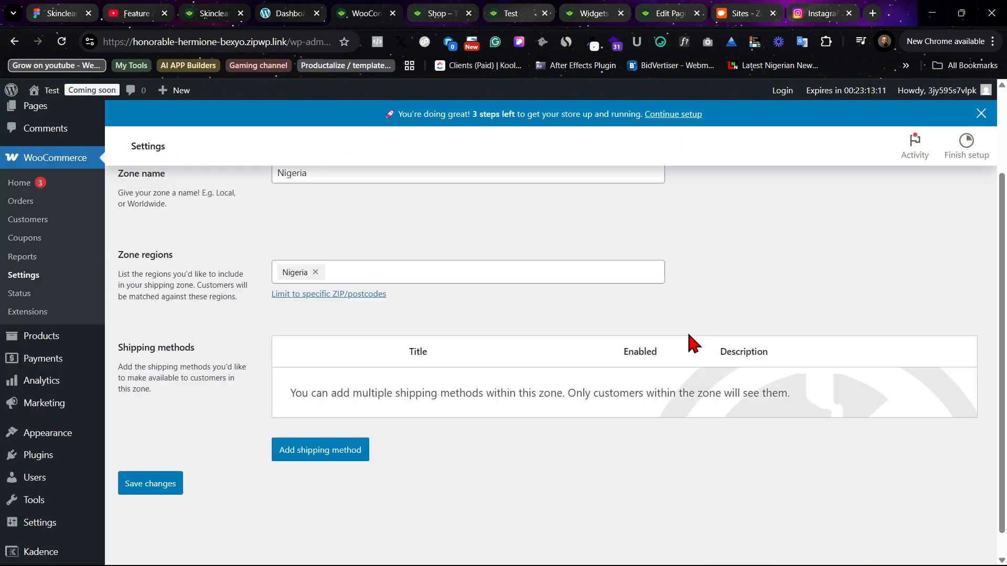
scroll(682, 367, "down", 1)
left_click(345, 428)
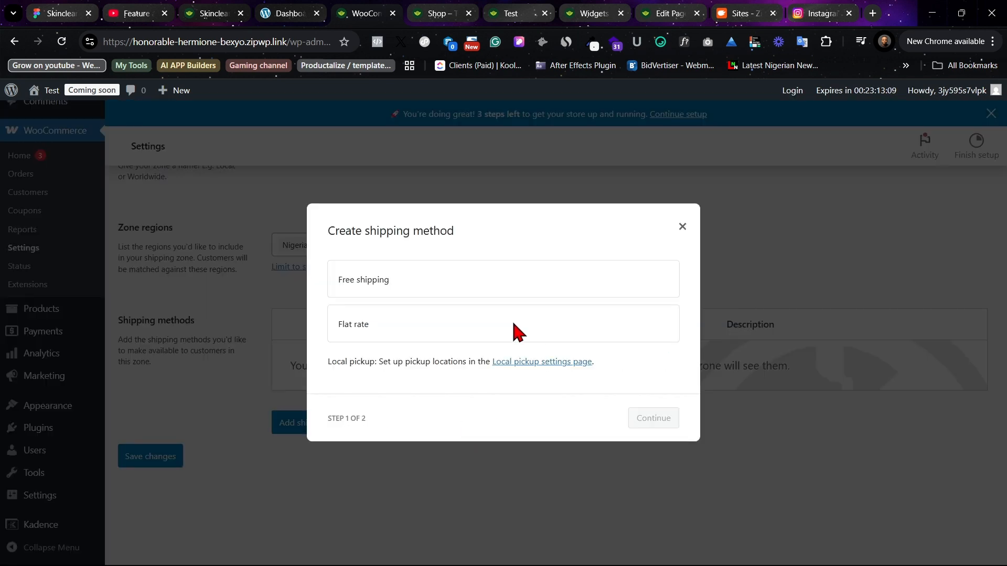
left_click(435, 334)
left_click(662, 431)
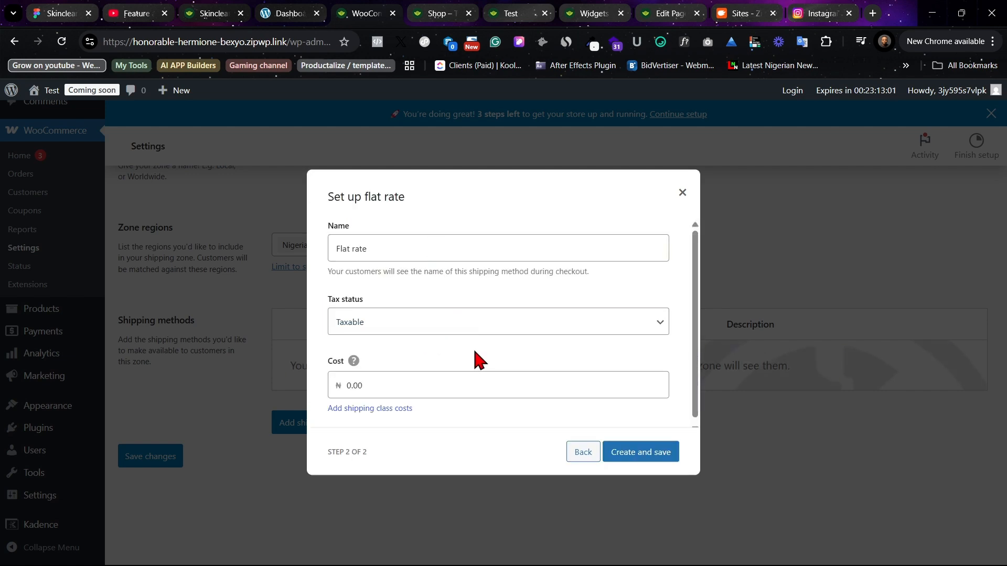
scroll(546, 359, "down", 1)
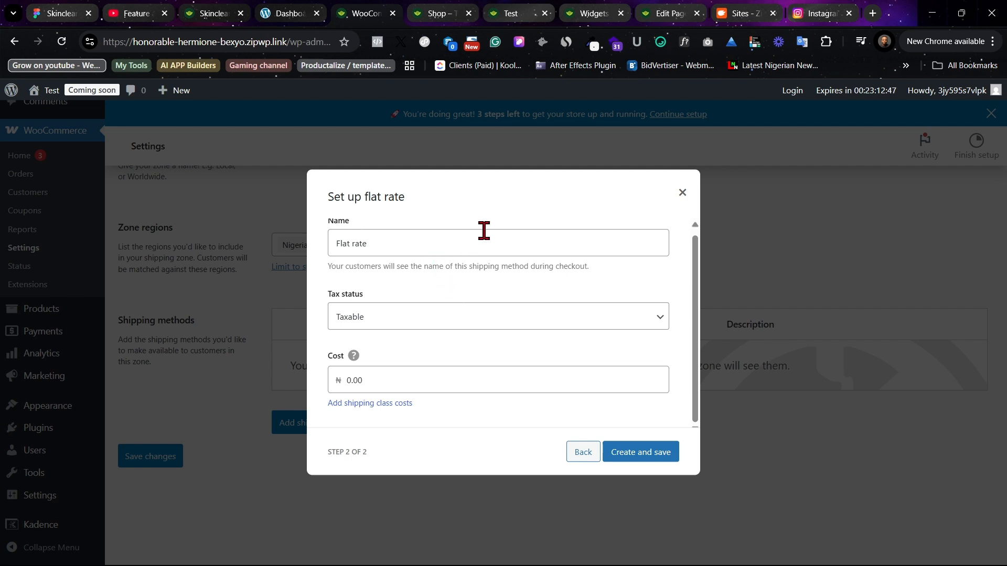
left_click(397, 381)
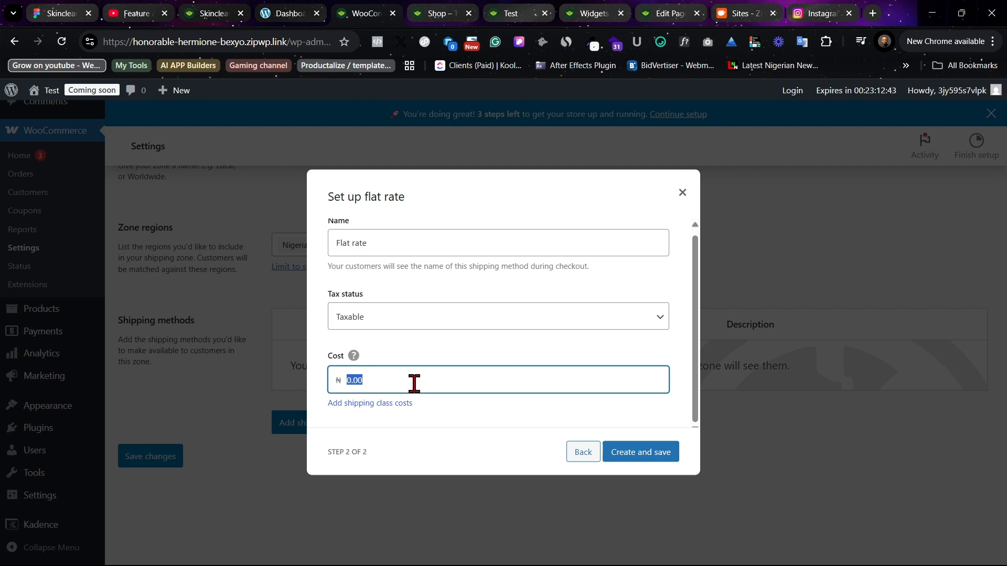
type("30")
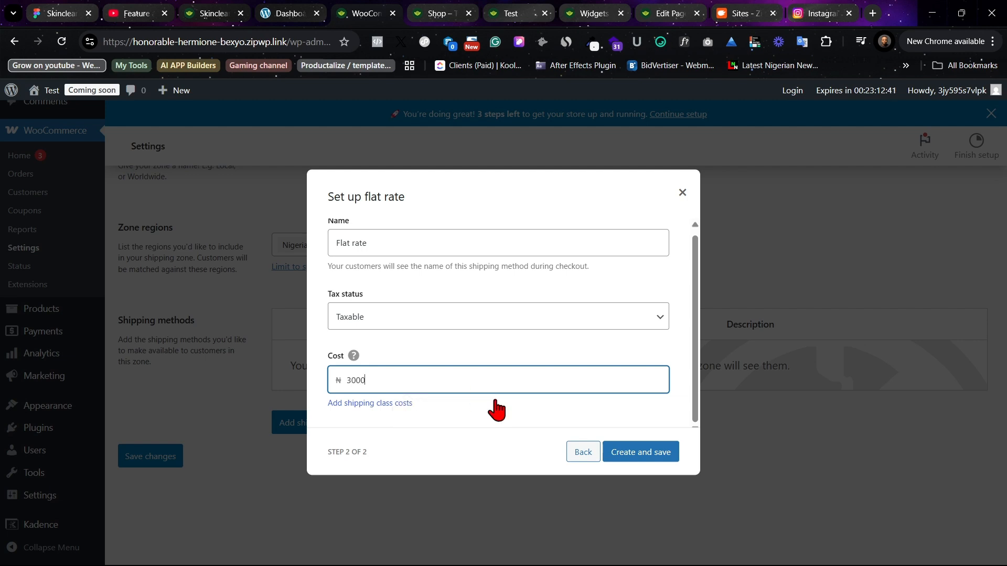
left_click(513, 407)
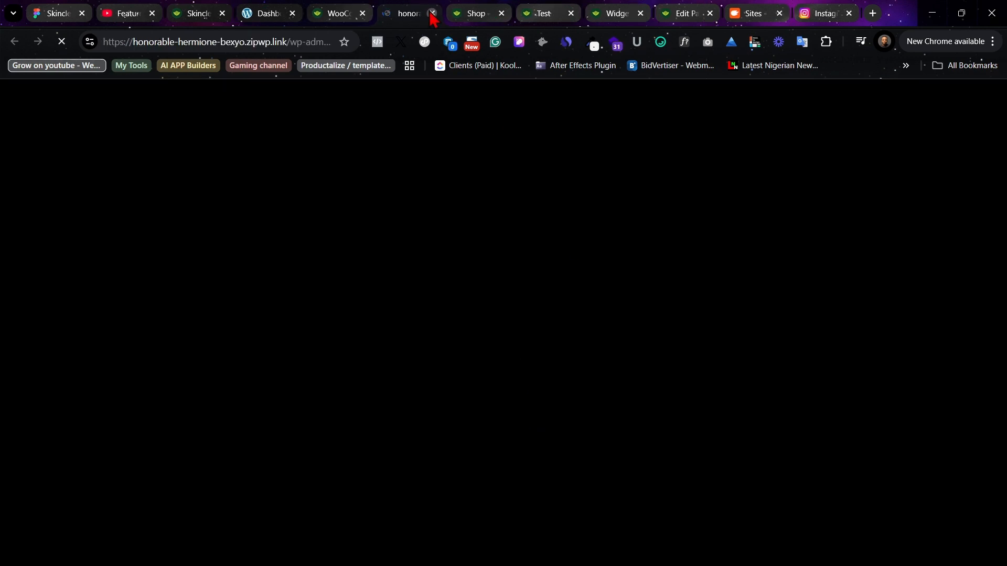
left_click(432, 14)
left_click(623, 445)
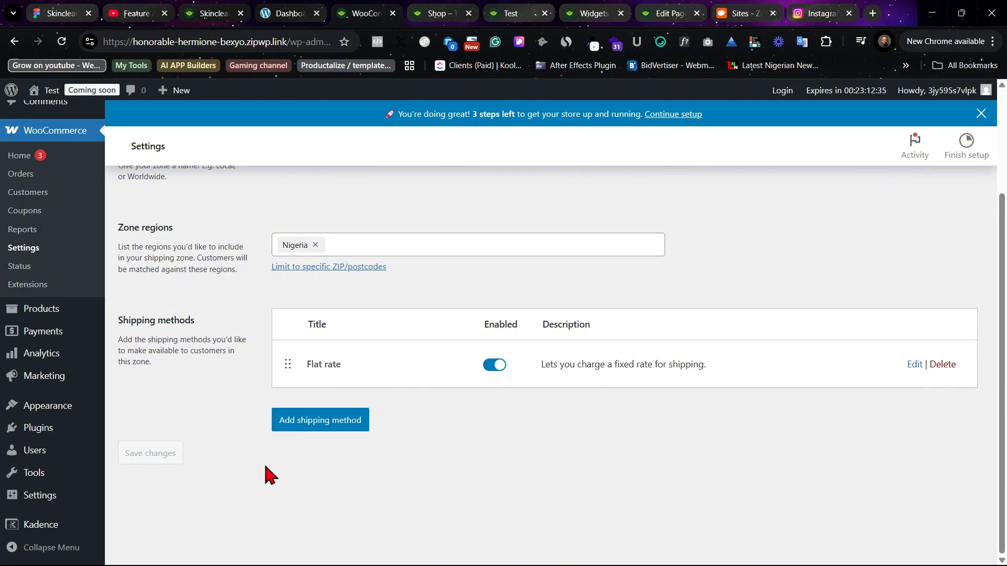
- Review the shipping calculation and destination settings, and enable local pickup without a price for customers who choose it
scroll(299, 472, "up", 3)
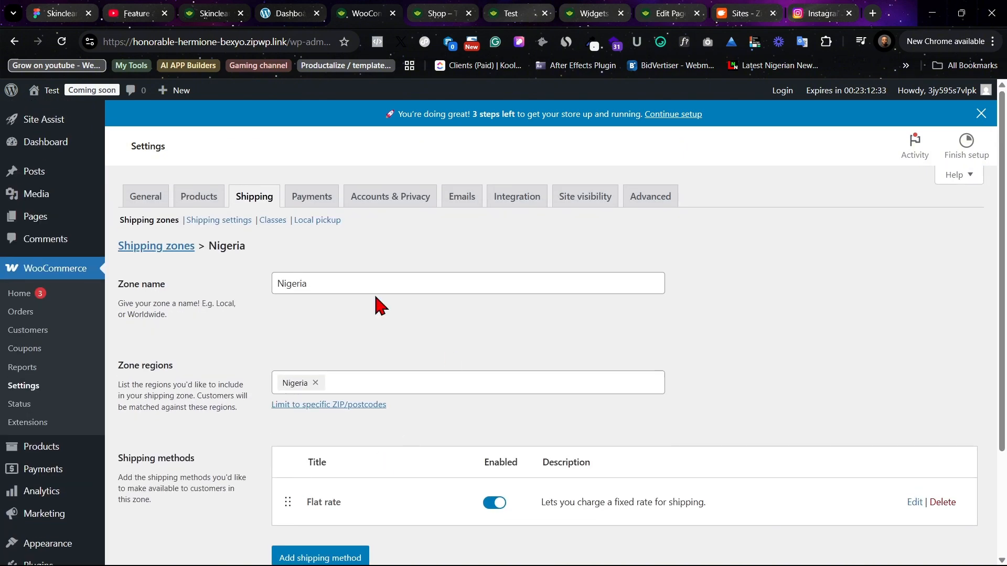
left_click(229, 220)
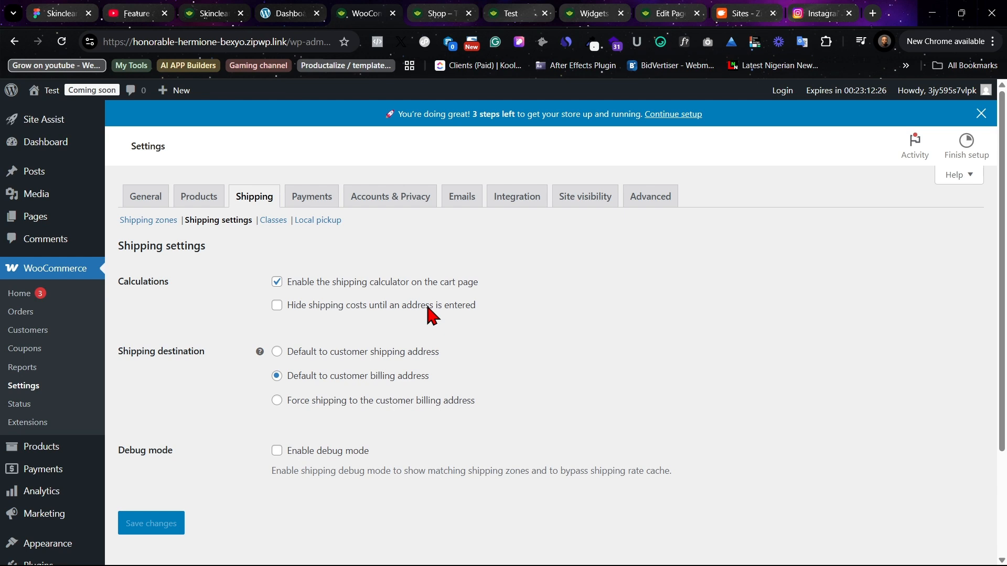
left_click(311, 223)
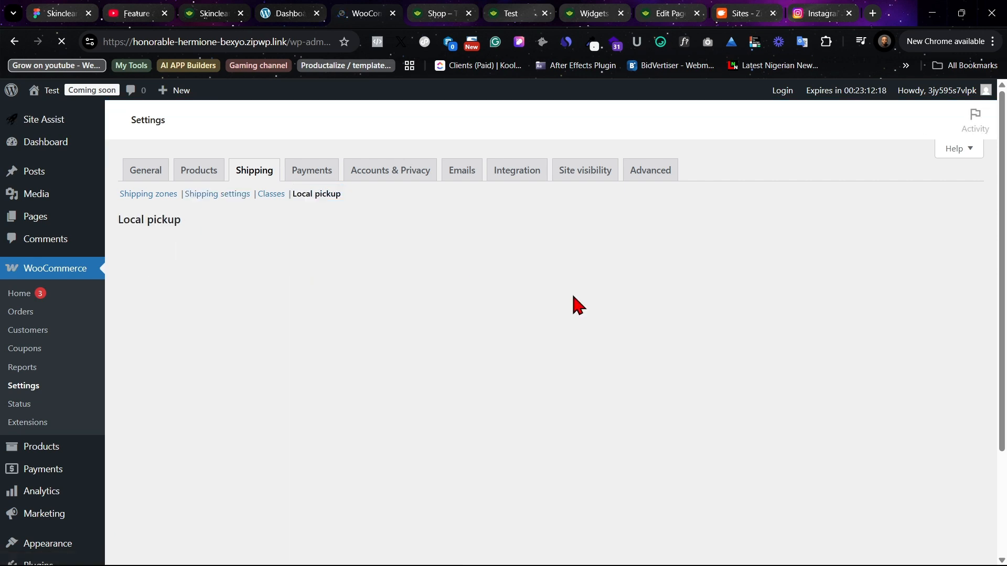
scroll(513, 294, "down", 3)
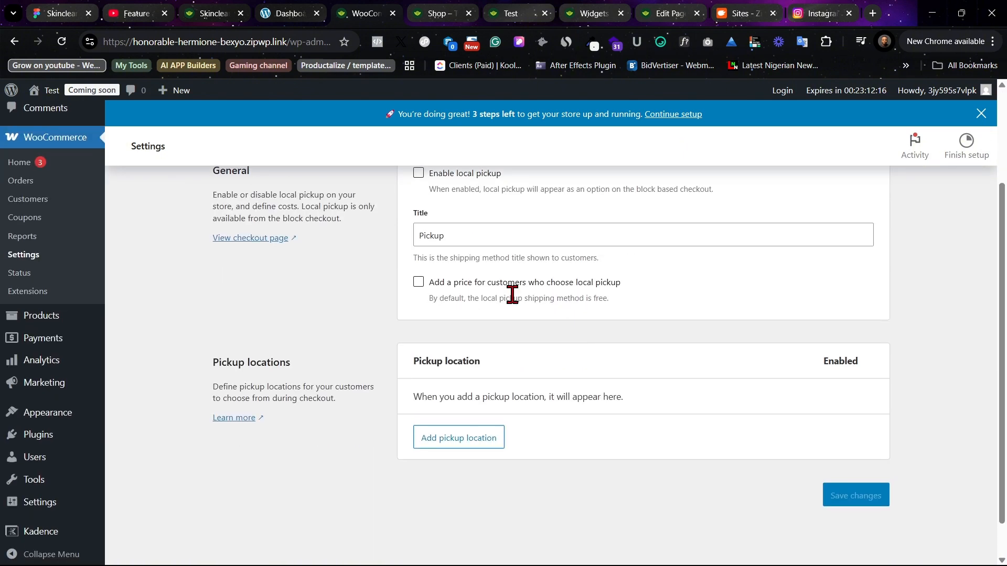
scroll(466, 286, "up", 2)
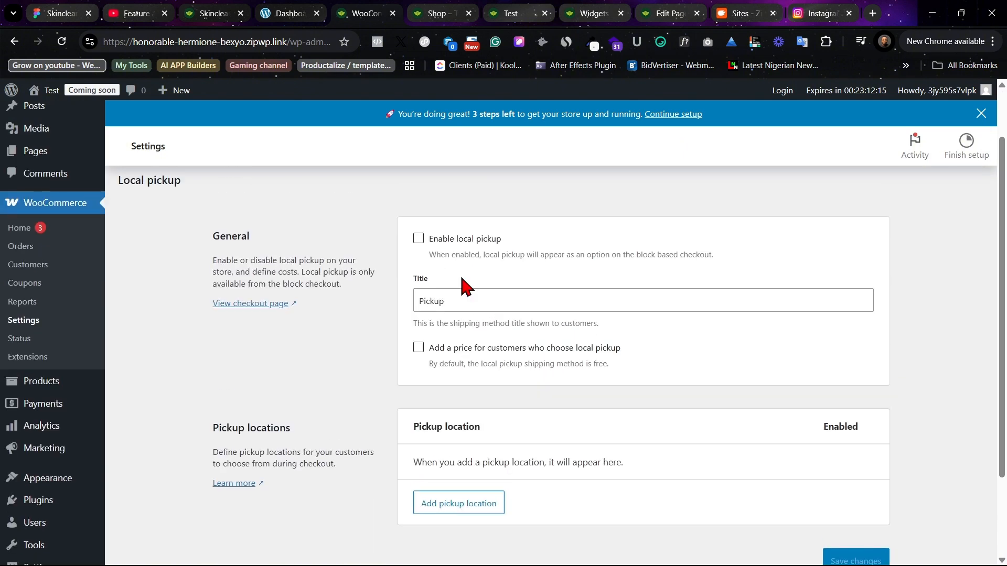
left_click(419, 240)
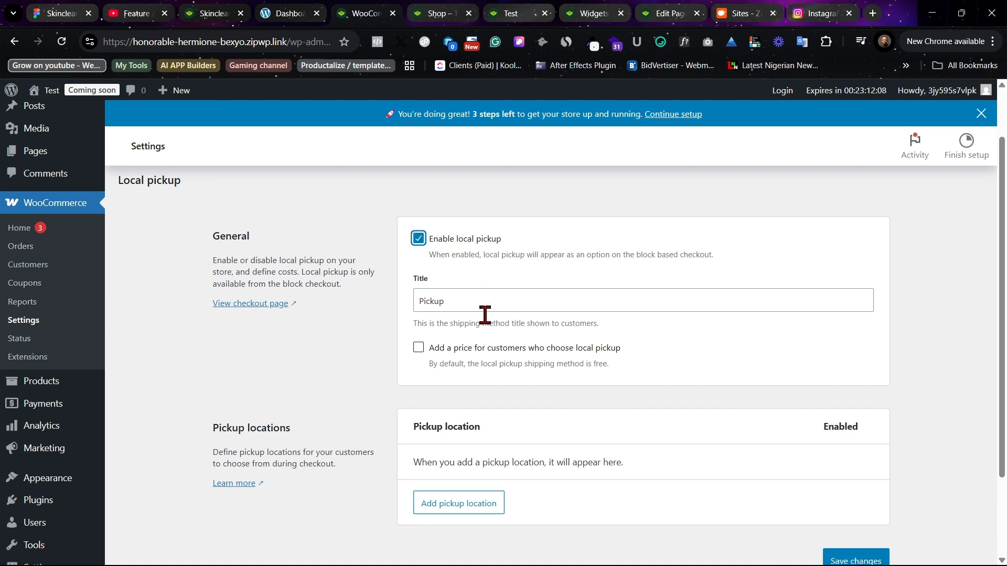
left_click(418, 348)
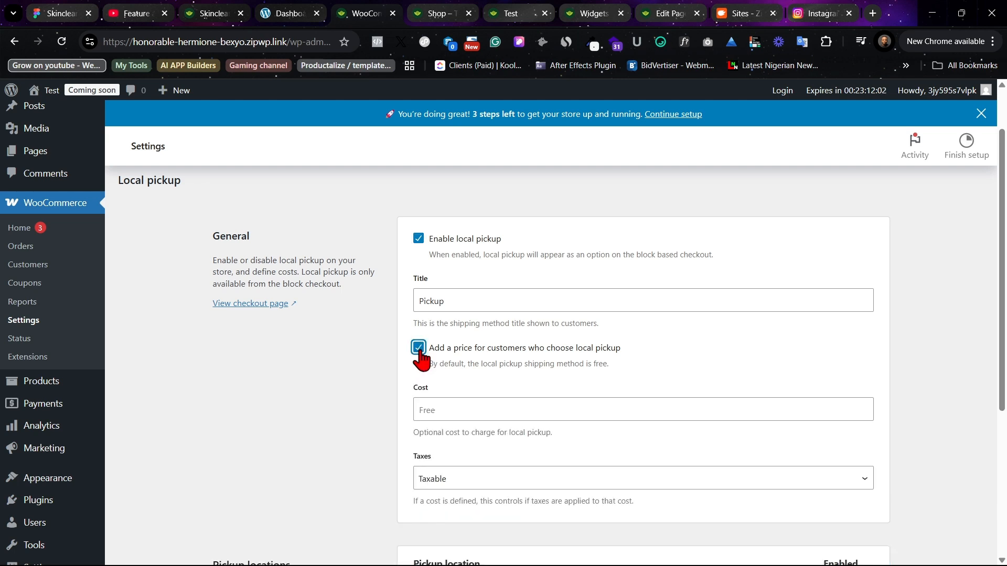
left_click(418, 348)
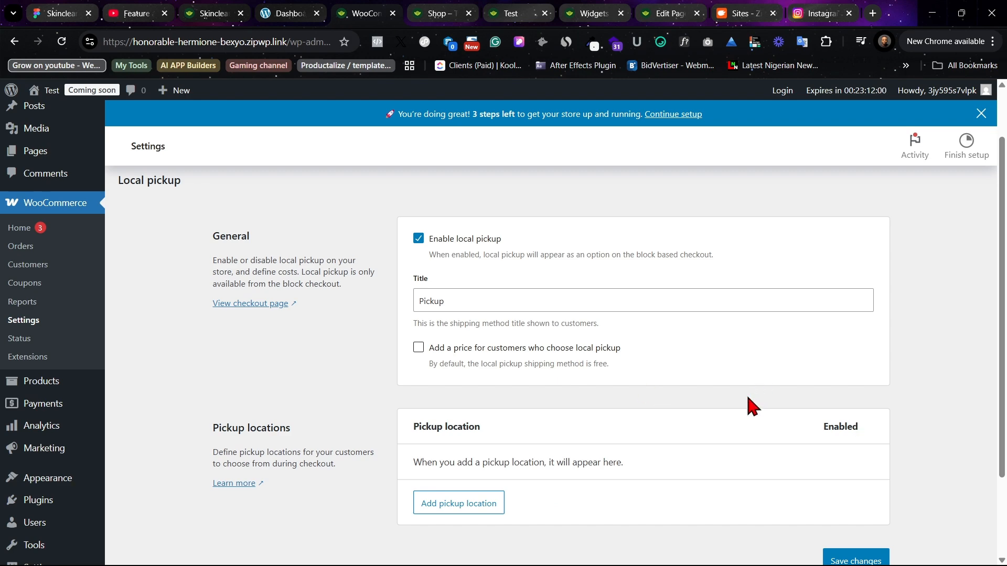
- Examine the fields of the new pickup location form and close it without adding a location
scroll(750, 388, "down", 3)
right_click(593, 379)
left_click(383, 321)
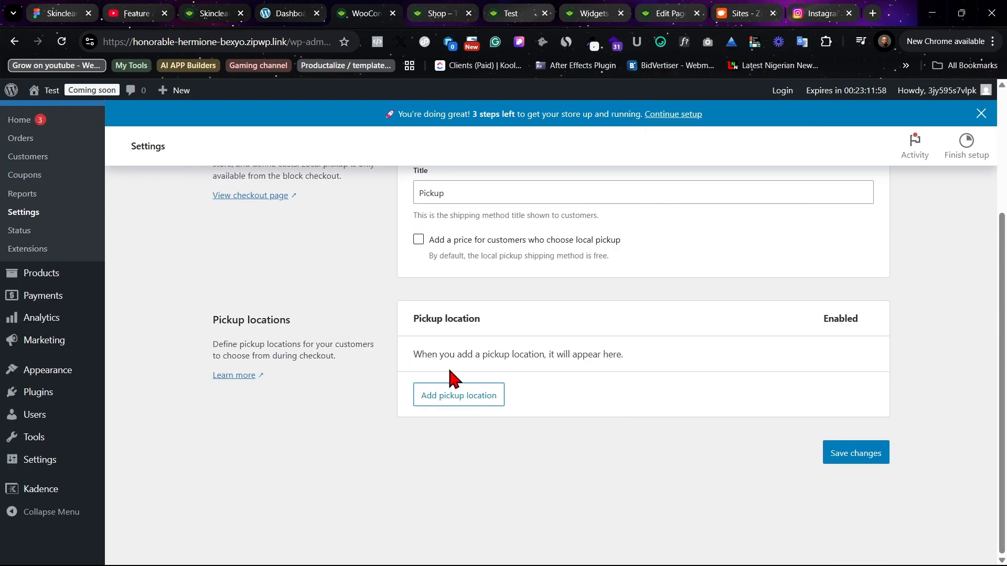
left_click(475, 401)
left_click(456, 229)
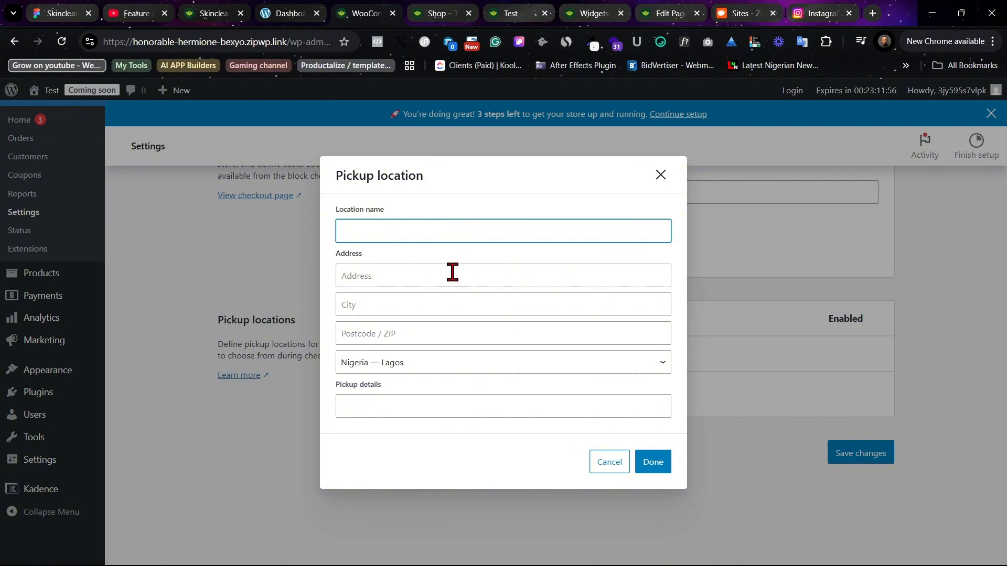
left_click(453, 272)
left_click(834, 283)
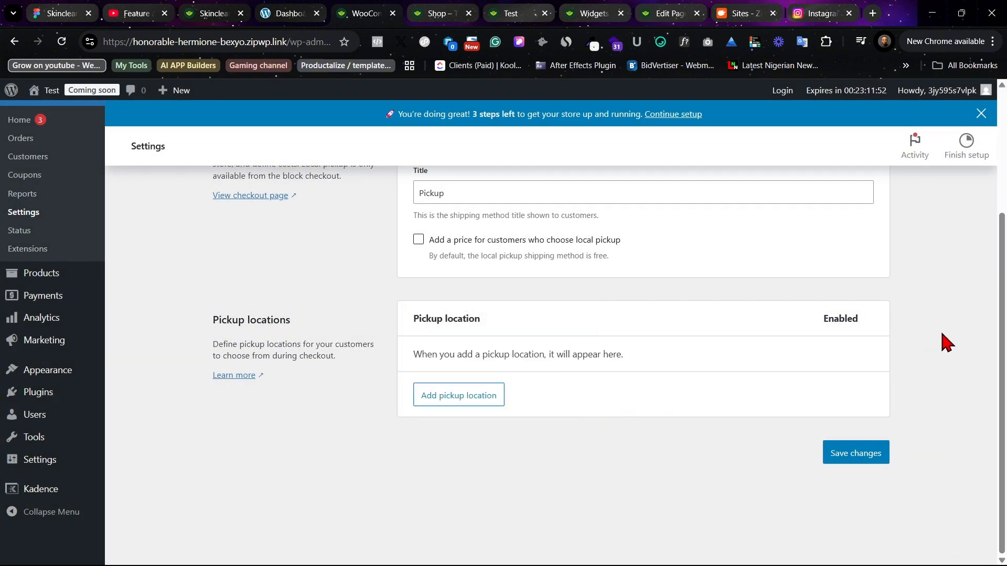
- Review the local pickup settings, stay on the page when prompted to leave, and save the local pickup changes
scroll(518, 474, "up", 4)
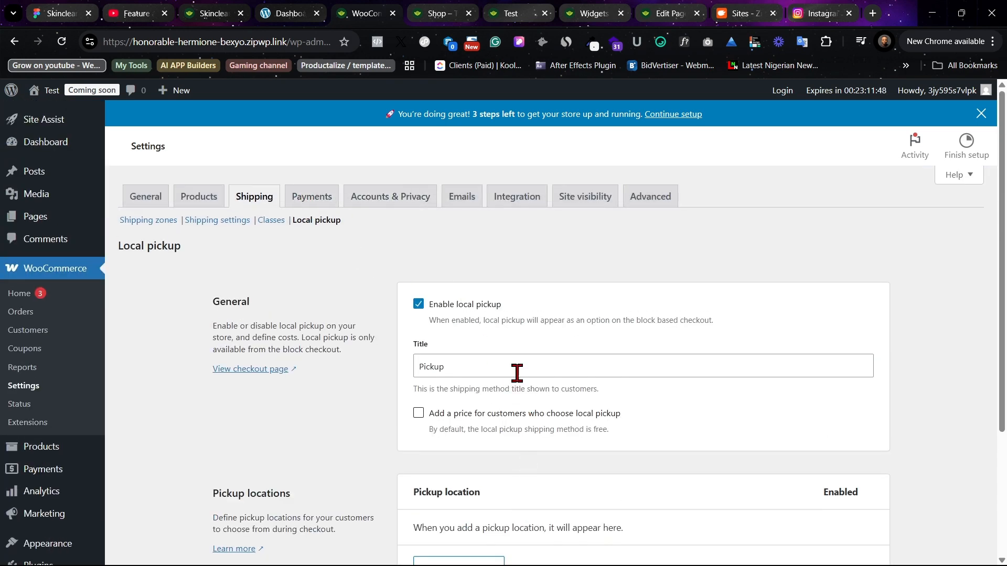
scroll(517, 371, "down", 3)
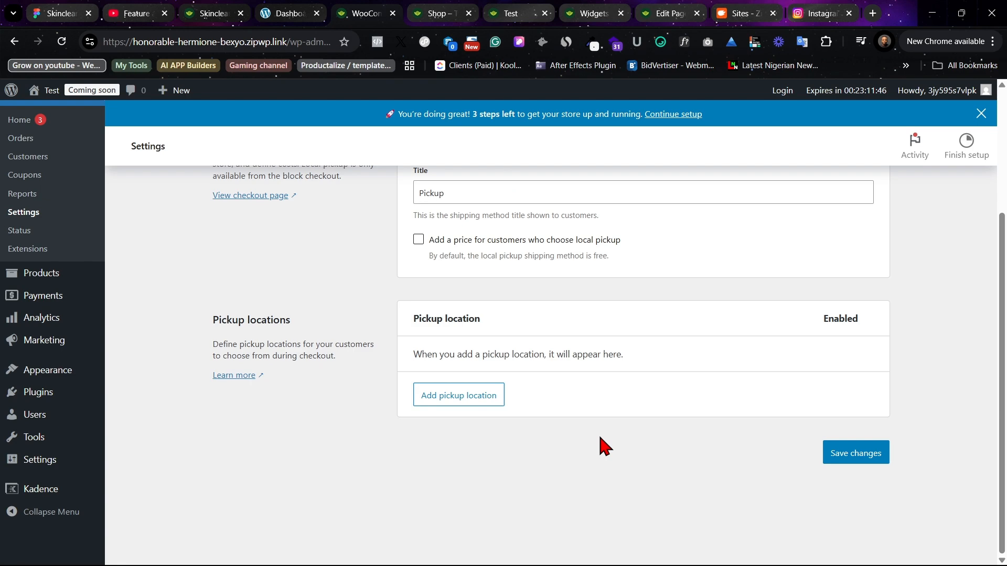
scroll(603, 445, "up", 3)
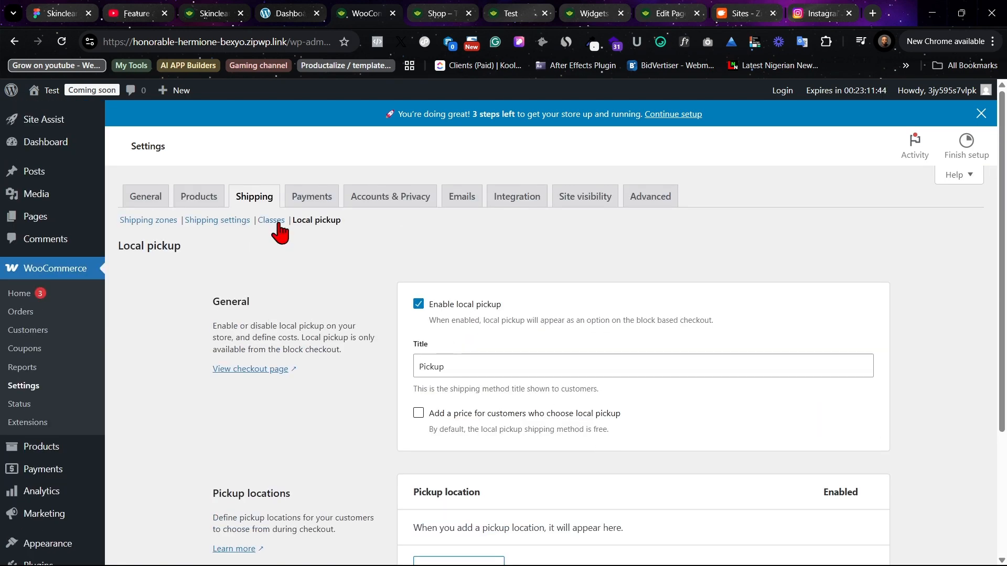
left_click(311, 206)
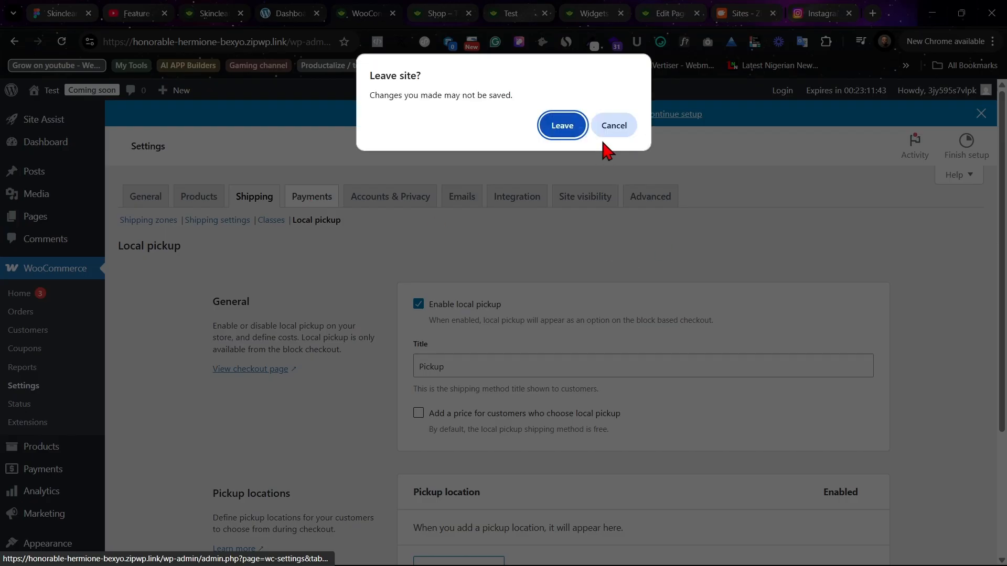
left_click(608, 127)
scroll(470, 362, "down", 2)
scroll(471, 362, "down", 2)
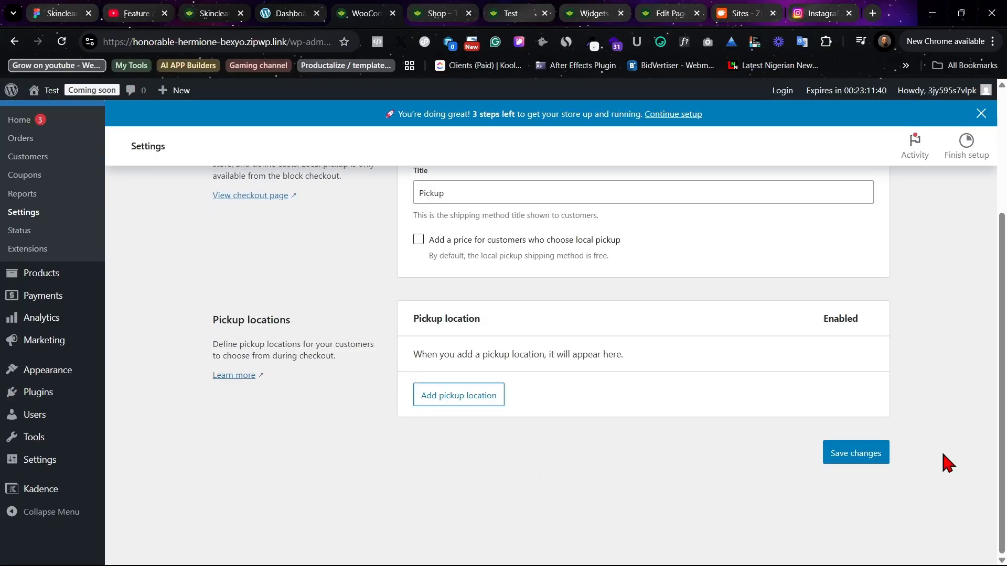
left_click(864, 457)
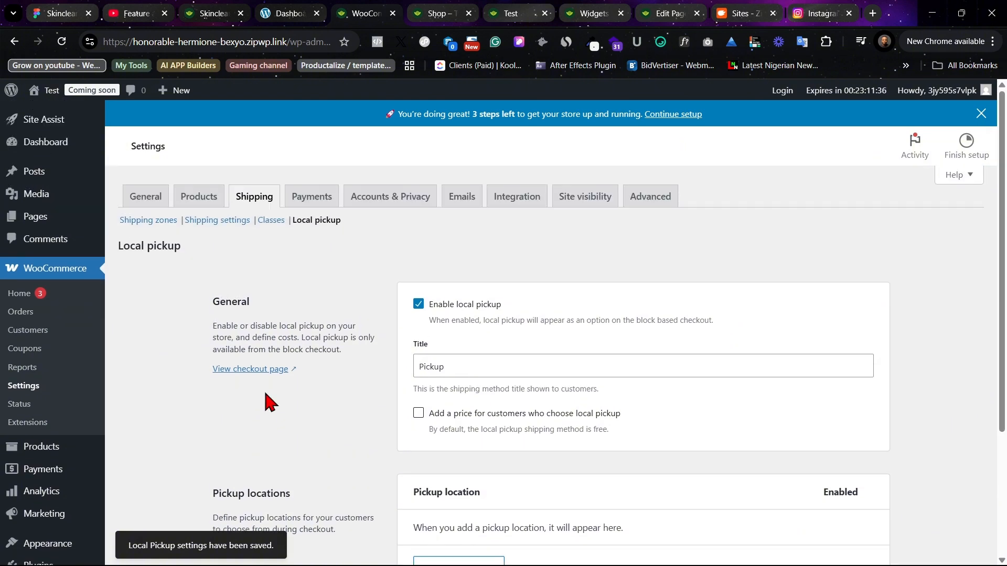
- Look through the business location countries in the payment settings, and enable Direct bank transfer as an offline payment method
left_click(322, 198)
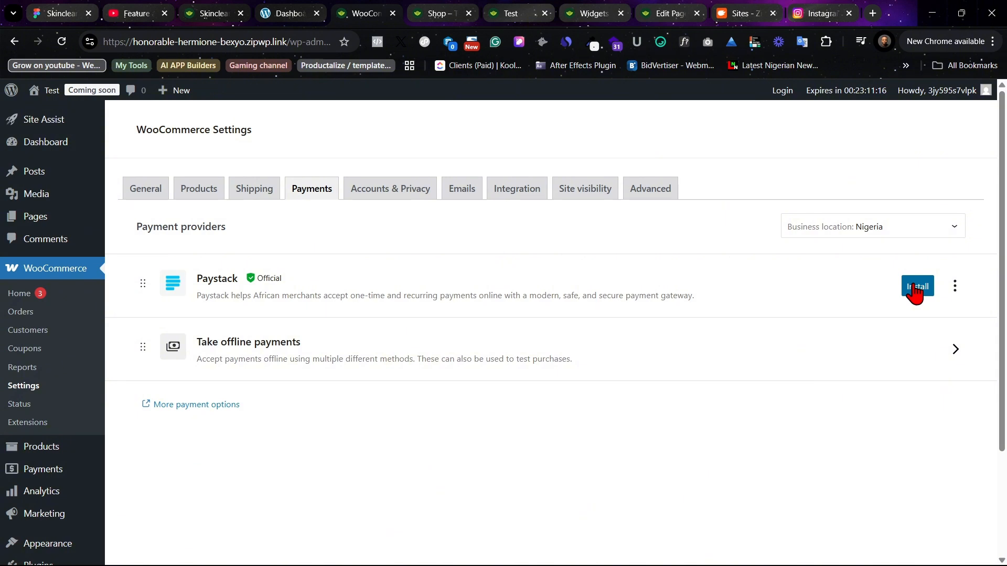
left_click(918, 236)
scroll(831, 404, "up", 15)
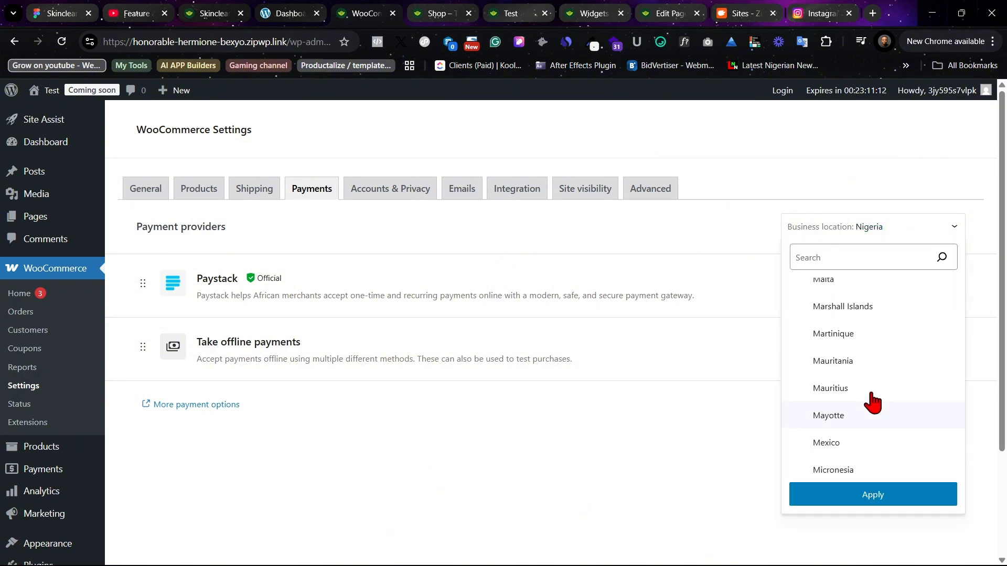
left_click(906, 173)
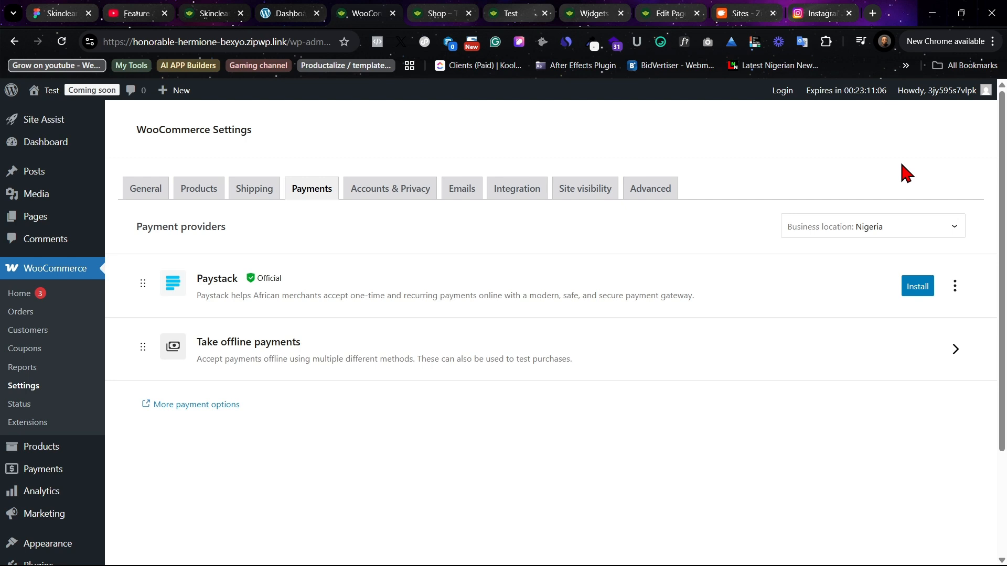
left_click(957, 350)
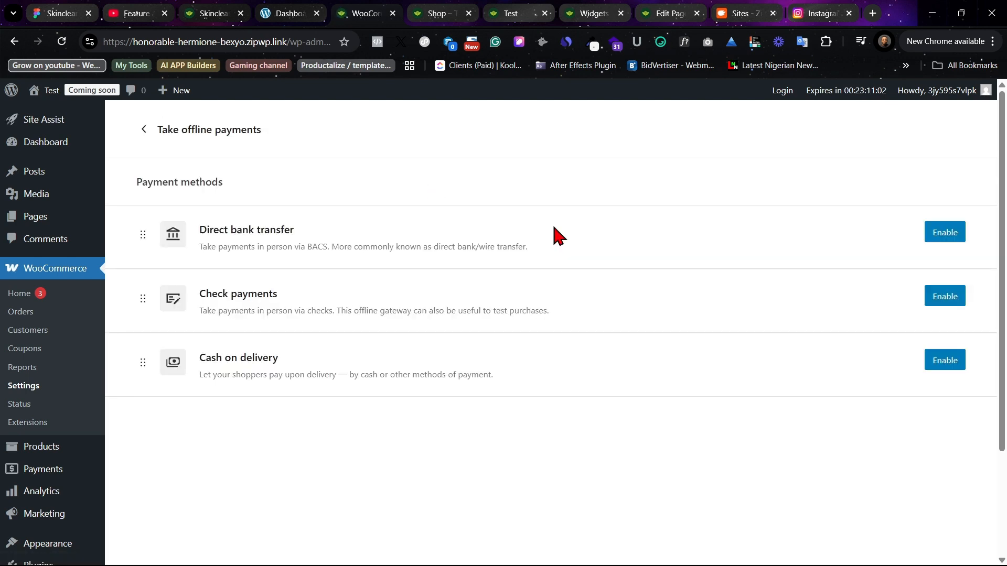
left_click(930, 232)
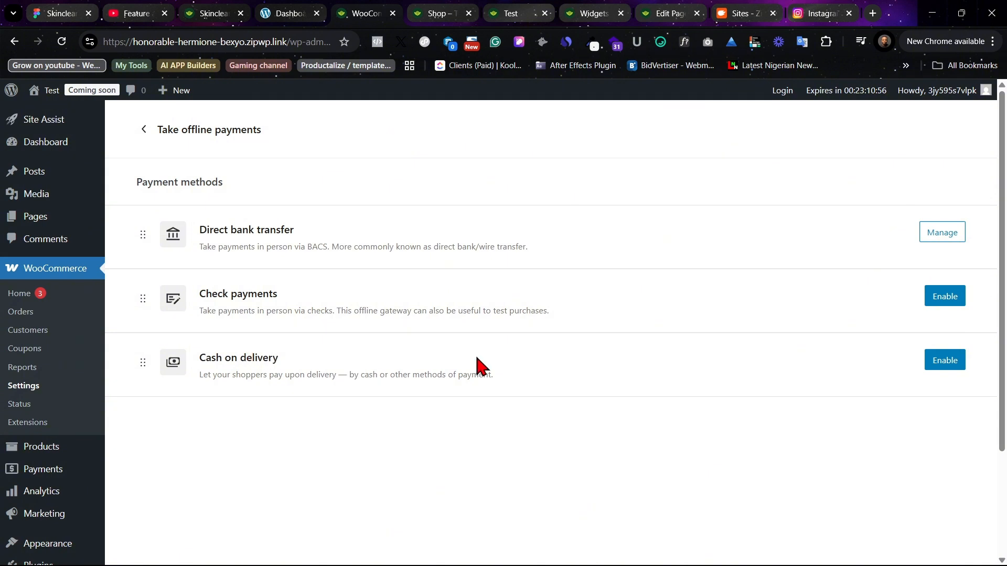
- Examine the description, instructions and account details fields of Direct bank transfer, and return to the payment providers without changing anything
left_click(947, 236)
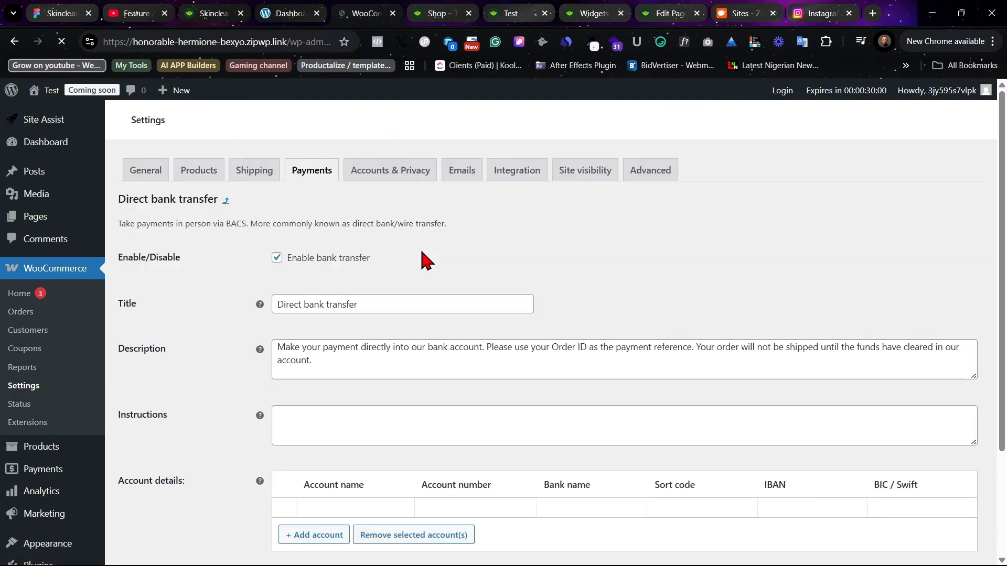
scroll(451, 251, "down", 3)
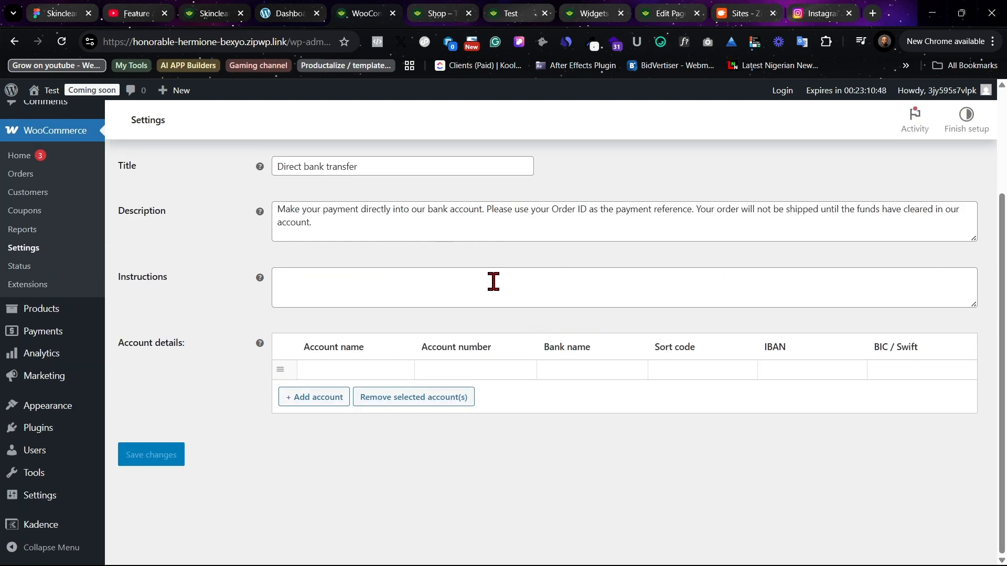
scroll(493, 281, "up", 1)
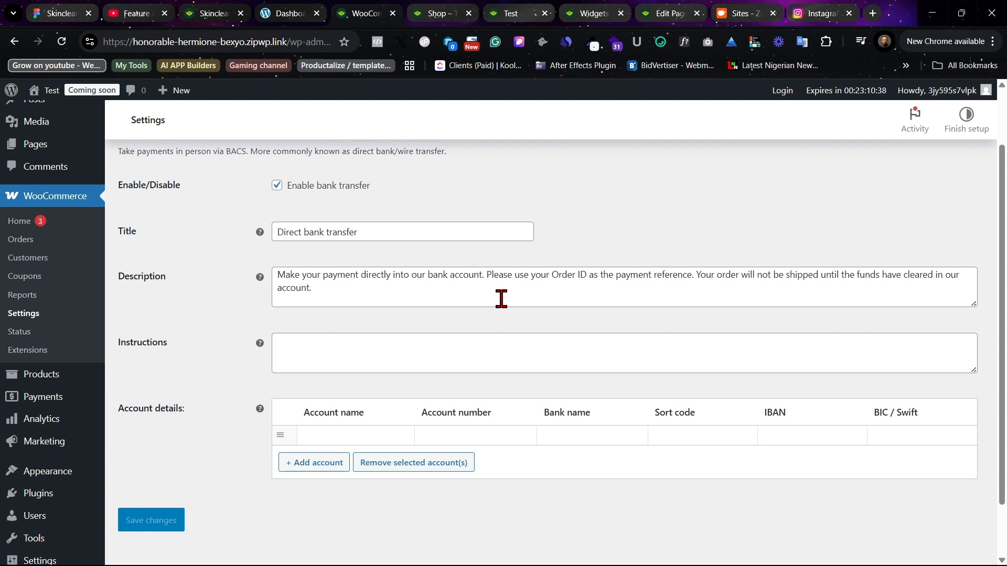
left_click(501, 299)
scroll(511, 303, "up", 2)
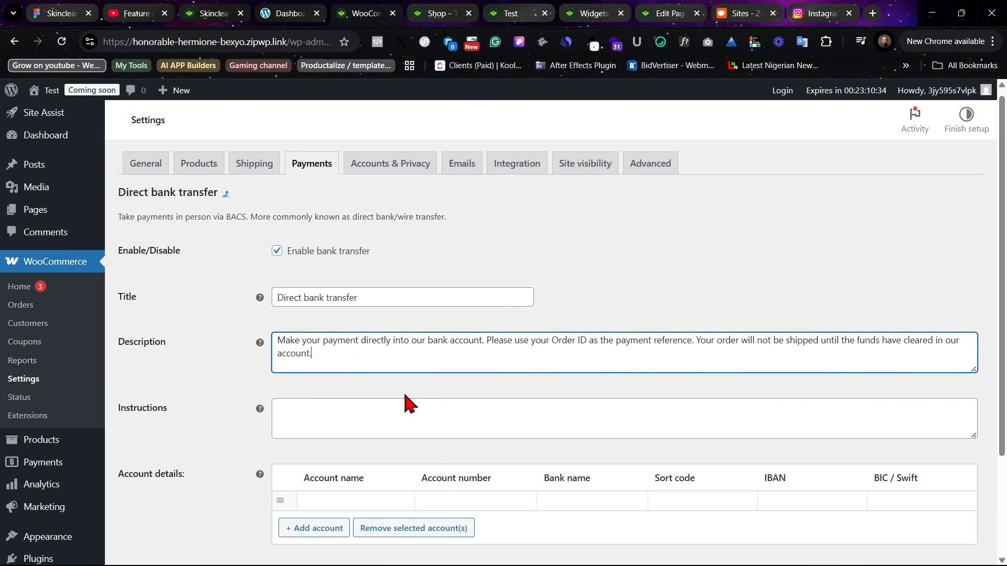
scroll(409, 404, "down", 1)
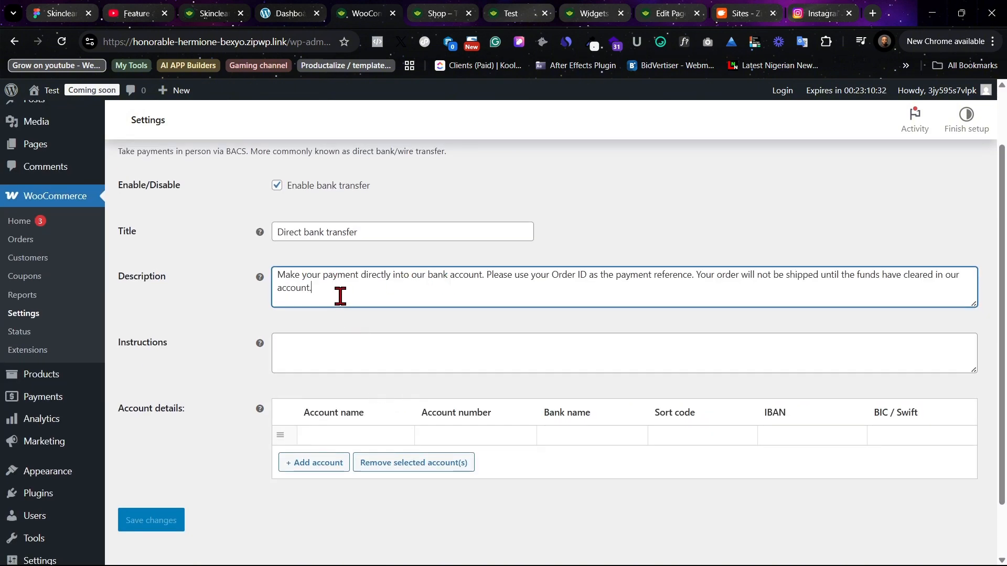
left_click_drag(340, 296, 279, 289)
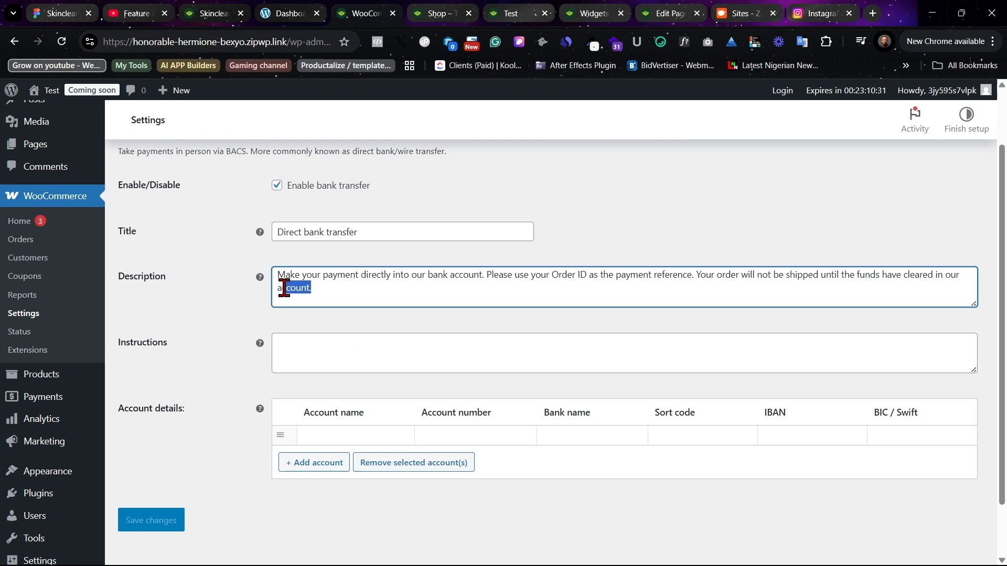
left_click(395, 355)
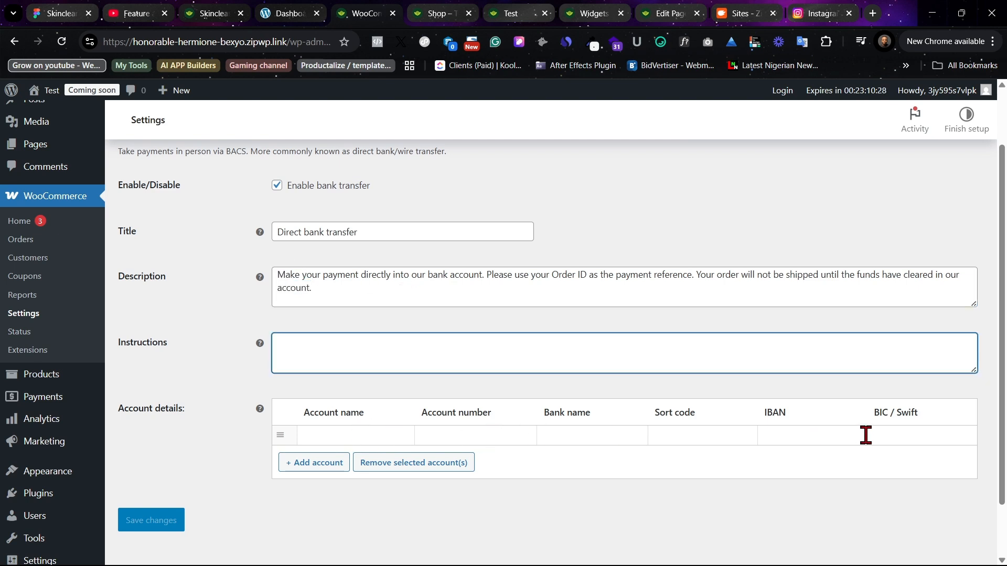
scroll(150, 361, "up", 2)
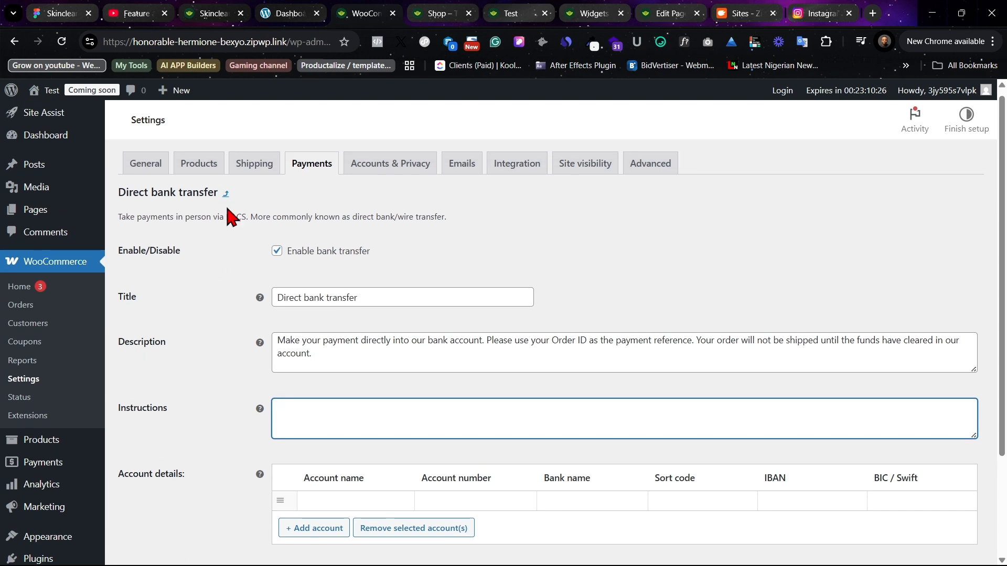
left_click(226, 193)
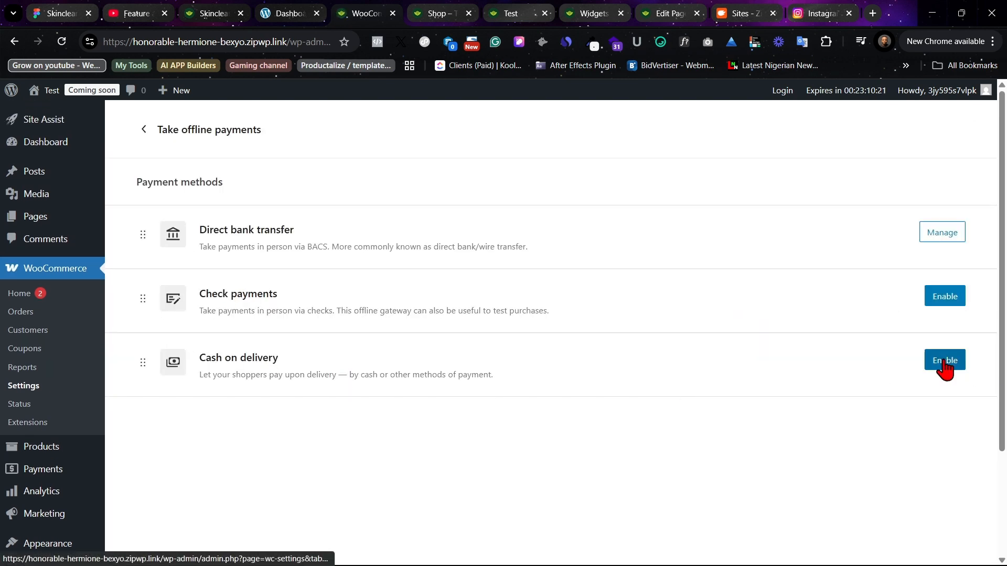
left_click(145, 130)
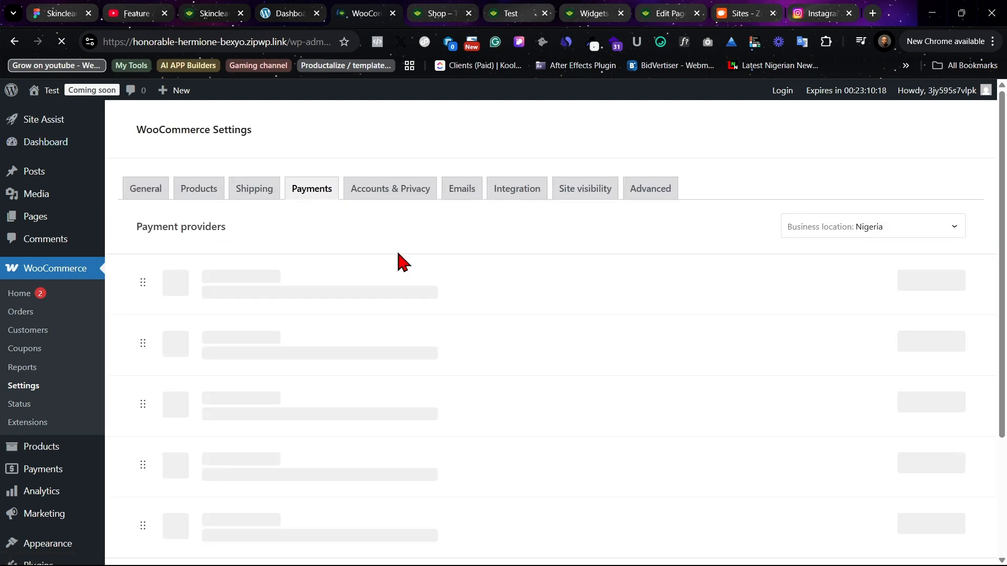
- Enable log-in during checkout in the accounts and privacy settings
left_click(406, 196)
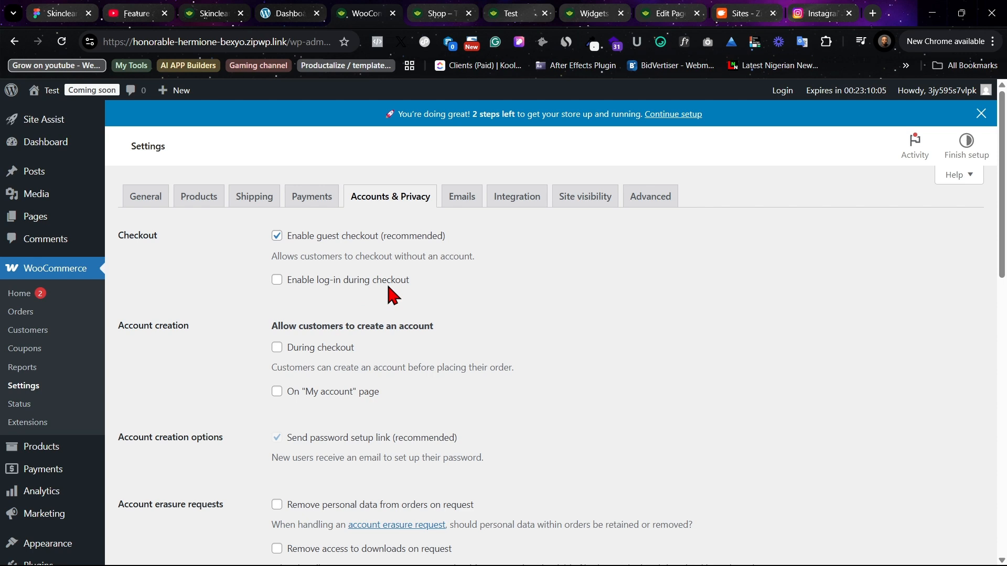
left_click(320, 281)
scroll(569, 367, "down", 2)
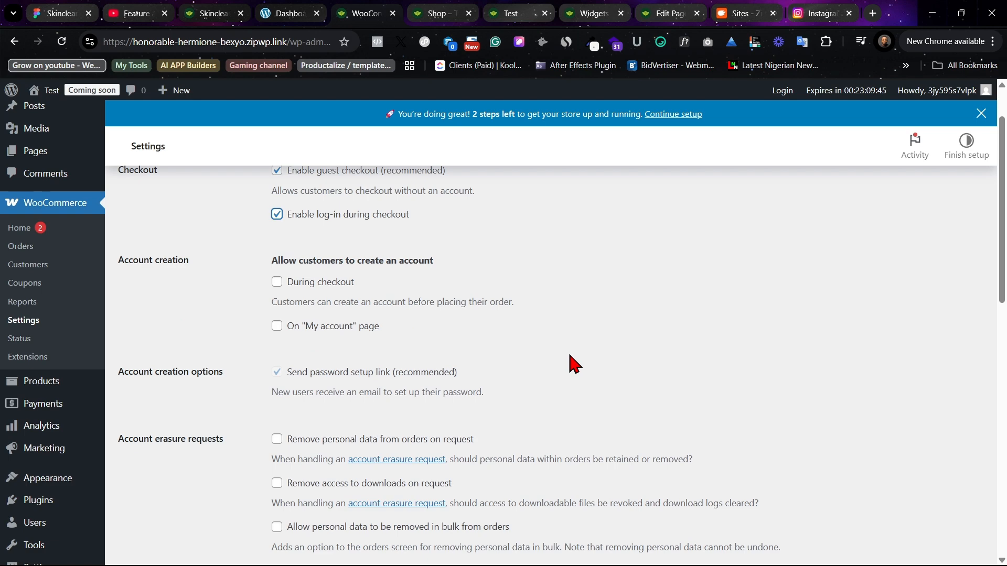
- Look through the account erasure, privacy policy and personal data retention options of the accounts and privacy settings
scroll(575, 363, "down", 4)
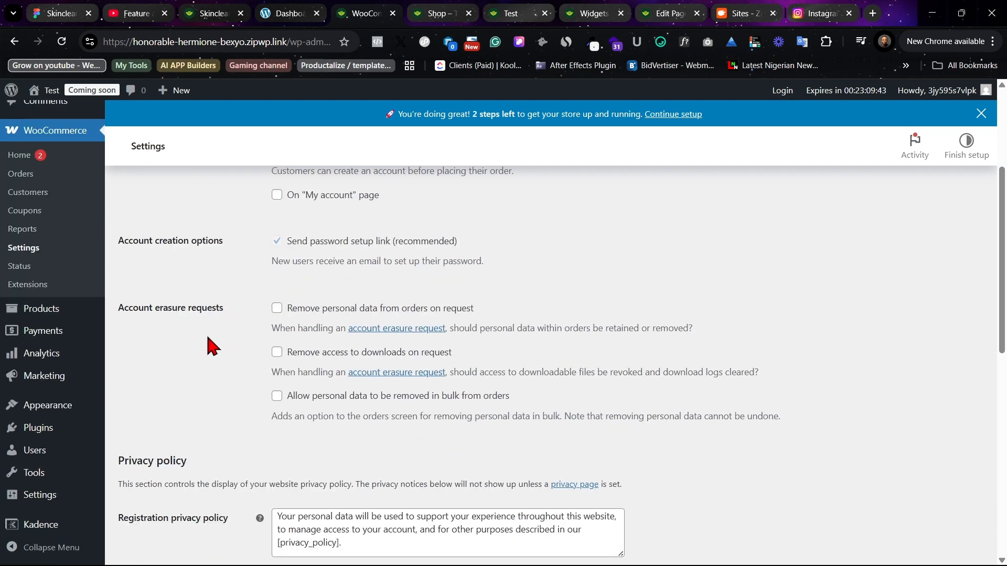
scroll(260, 407, "down", 4)
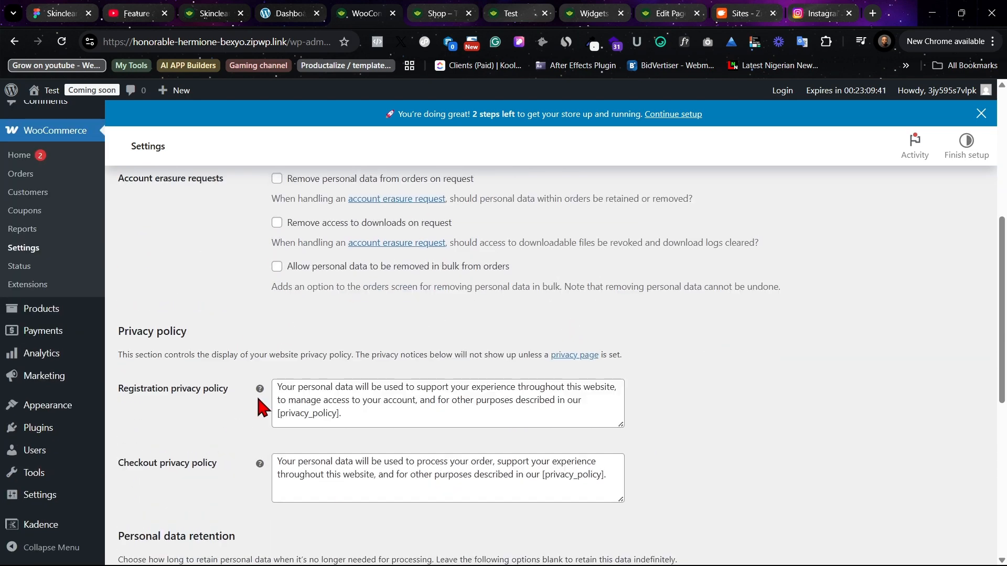
scroll(261, 407, "down", 4)
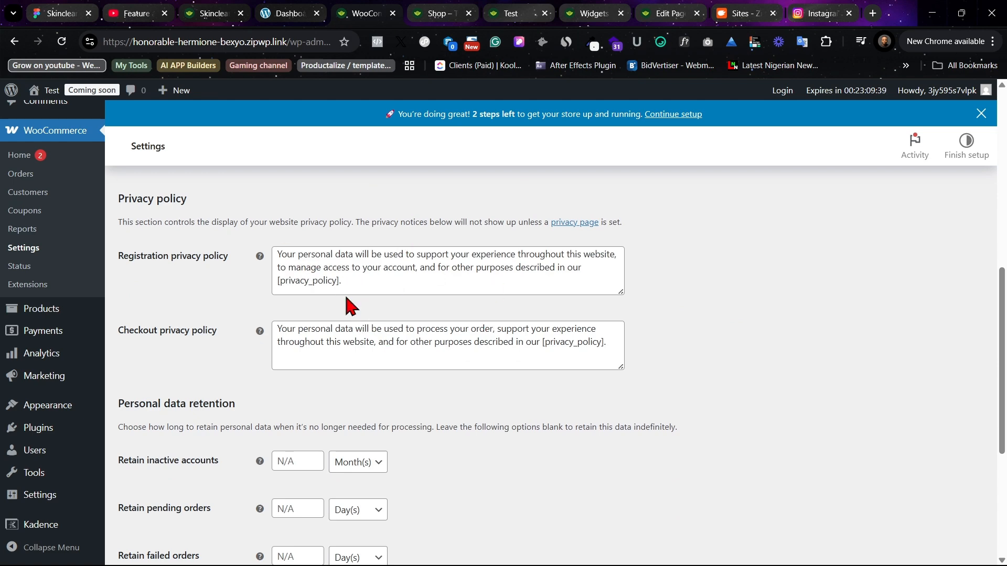
scroll(314, 347, "down", 4)
scroll(313, 357, "down", 4)
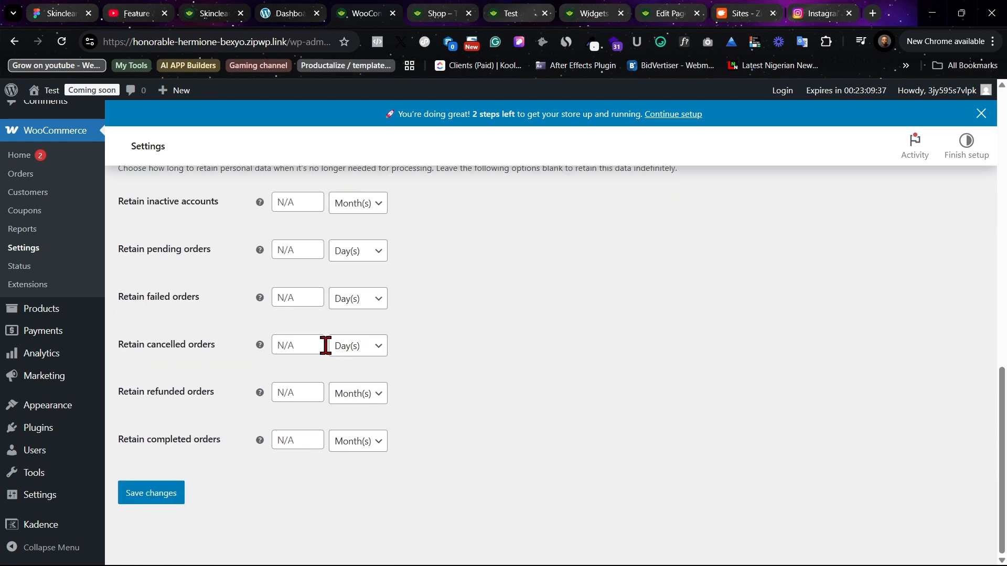
scroll(305, 416, "up", 20)
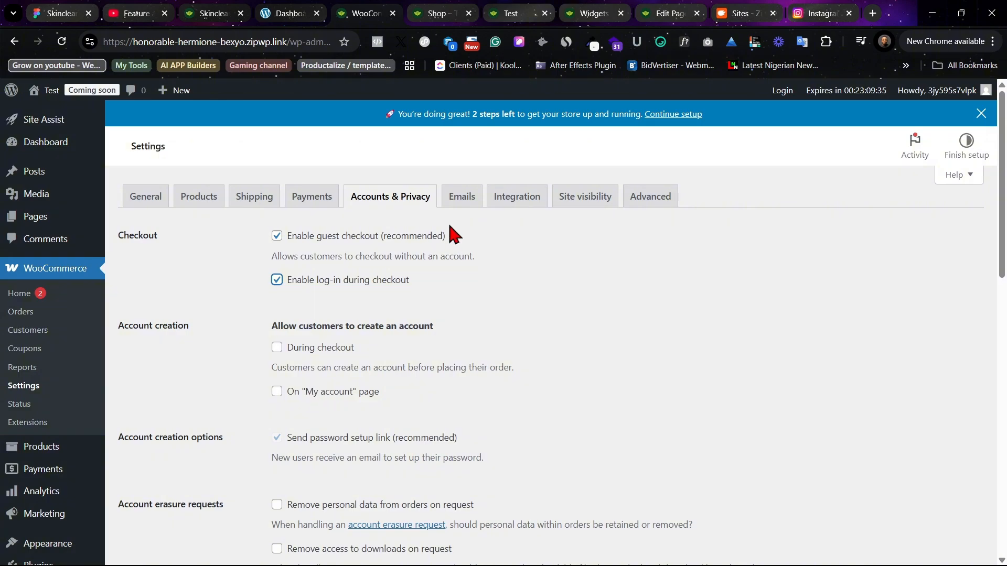
- Leave the account settings without saving, and examine the email template options, colours and order email preview in the email settings
left_click(464, 204)
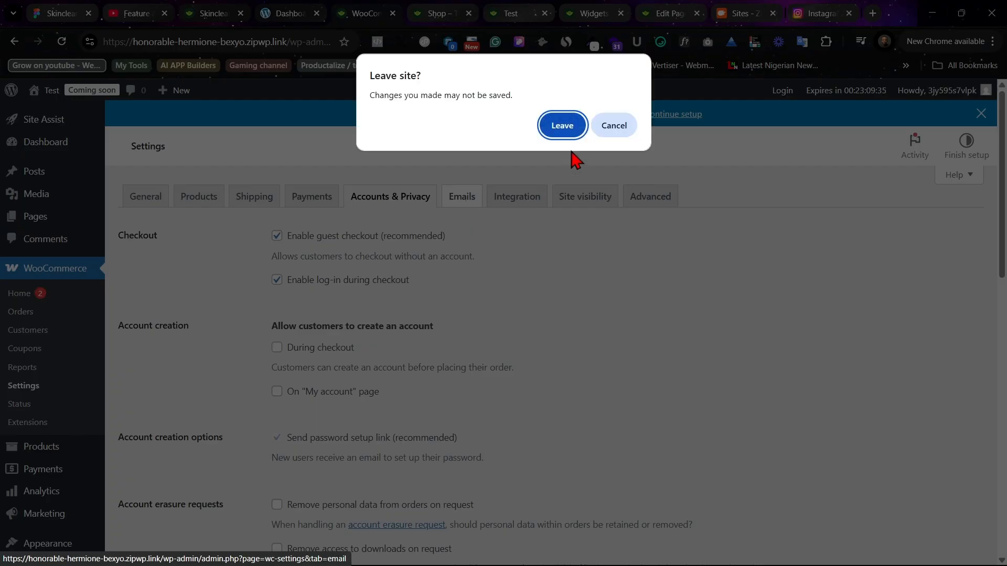
left_click(570, 129)
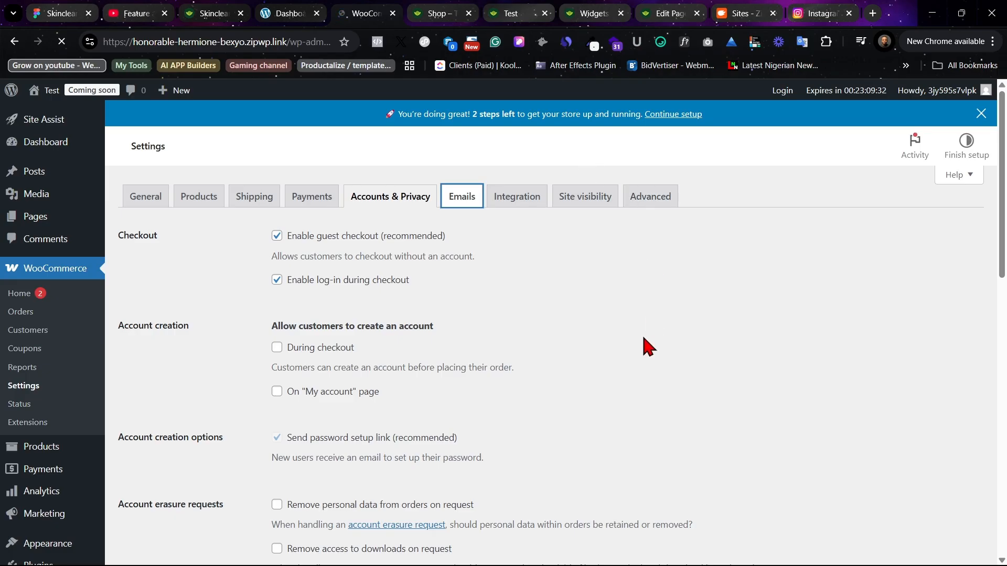
scroll(542, 285, "down", 13)
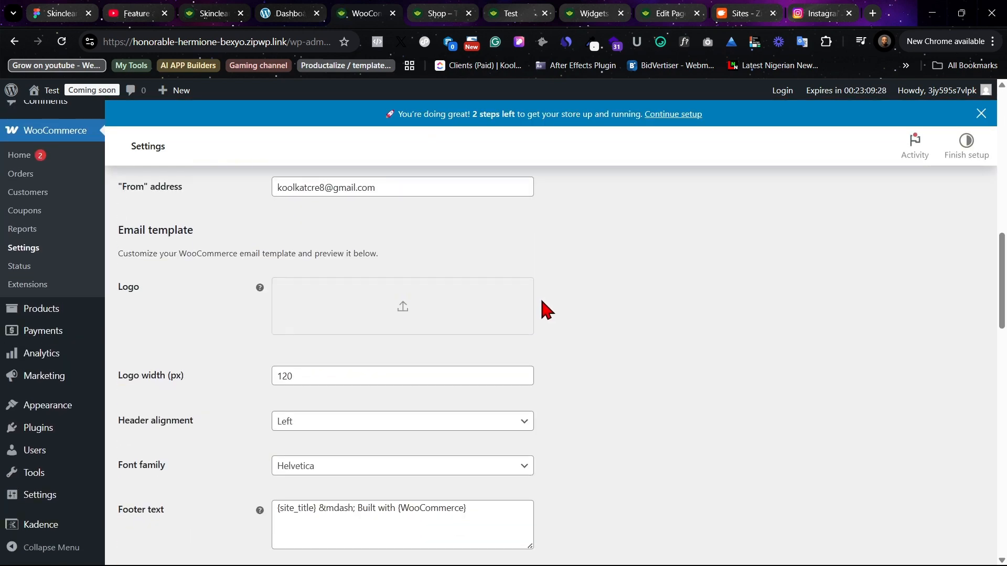
scroll(360, 294, "down", 10)
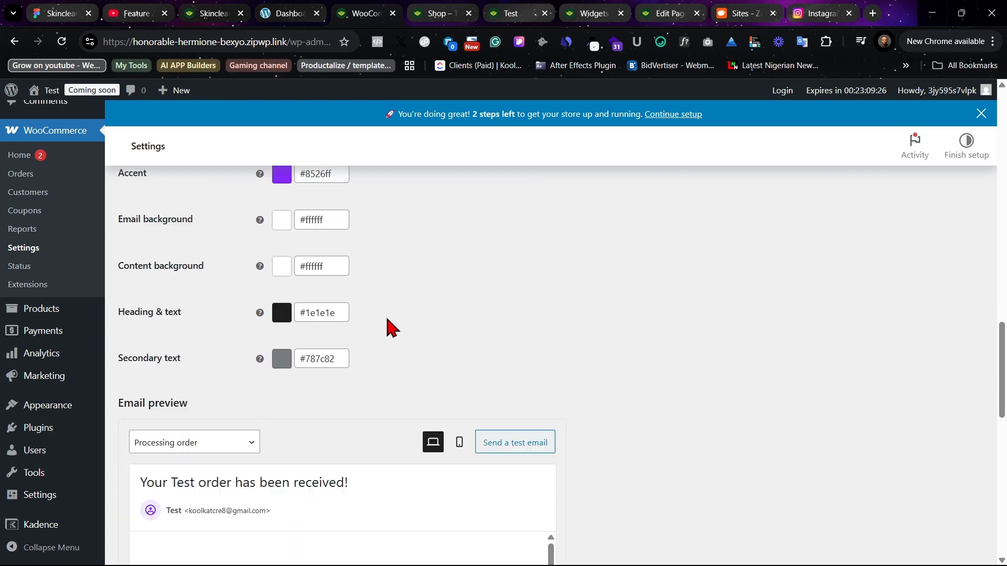
scroll(522, 451, "down", 10)
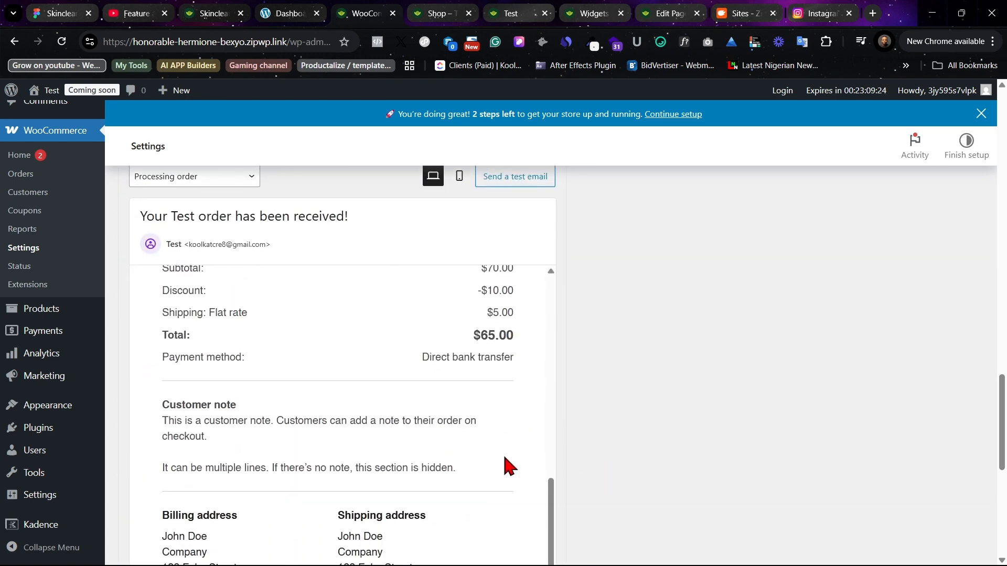
scroll(508, 461, "down", 6)
scroll(247, 374, "up", 3)
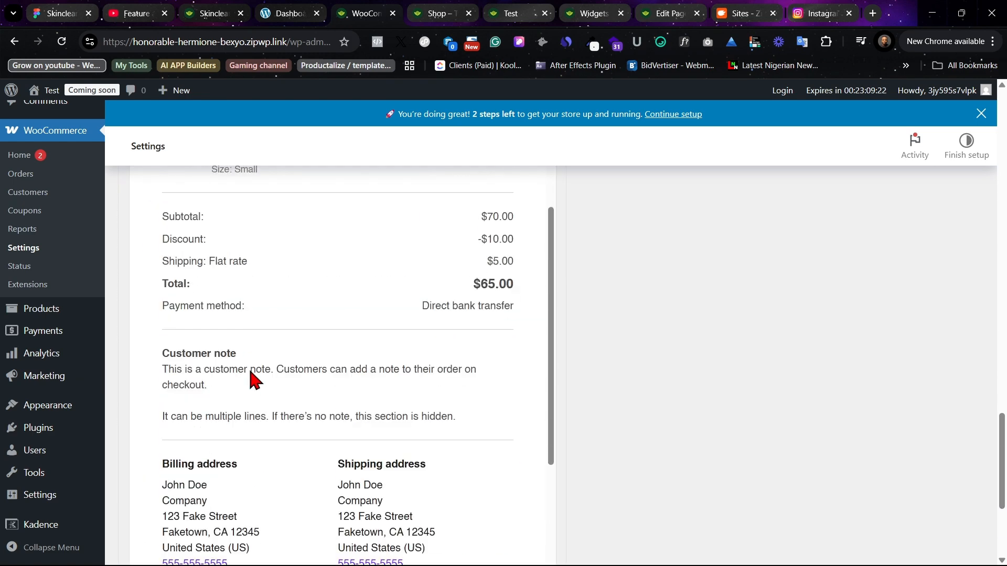
scroll(251, 376, "up", 10)
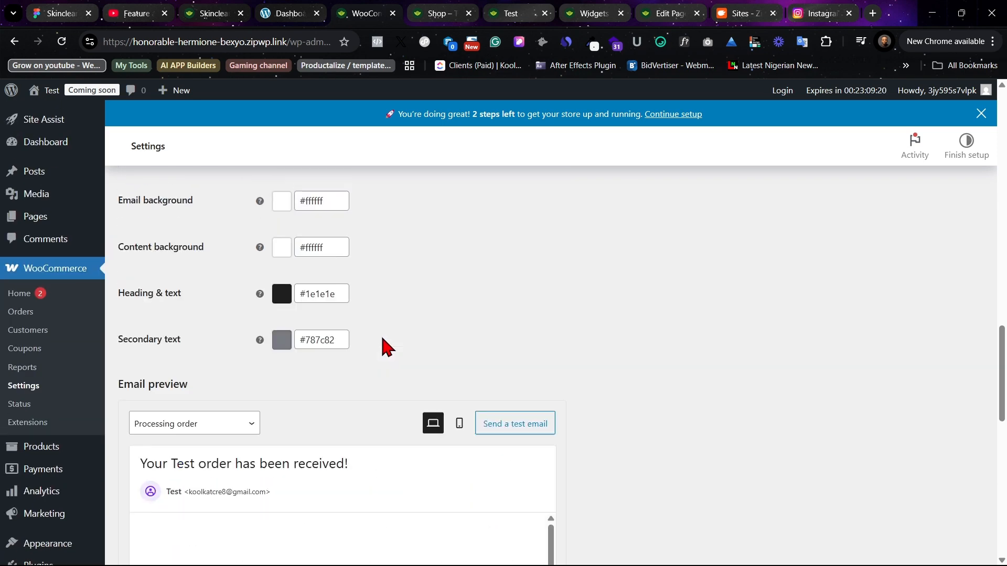
- Examine the full processing order email preview, from the order summary to the customer addresses and footer
scroll(388, 347, "up", 2)
scroll(550, 409, "down", 4)
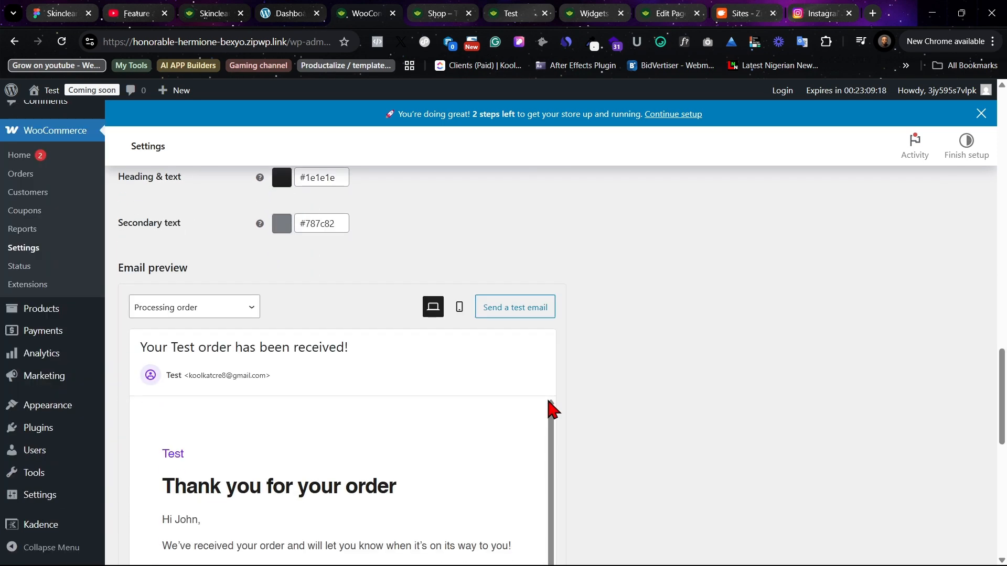
scroll(472, 464, "down", 6)
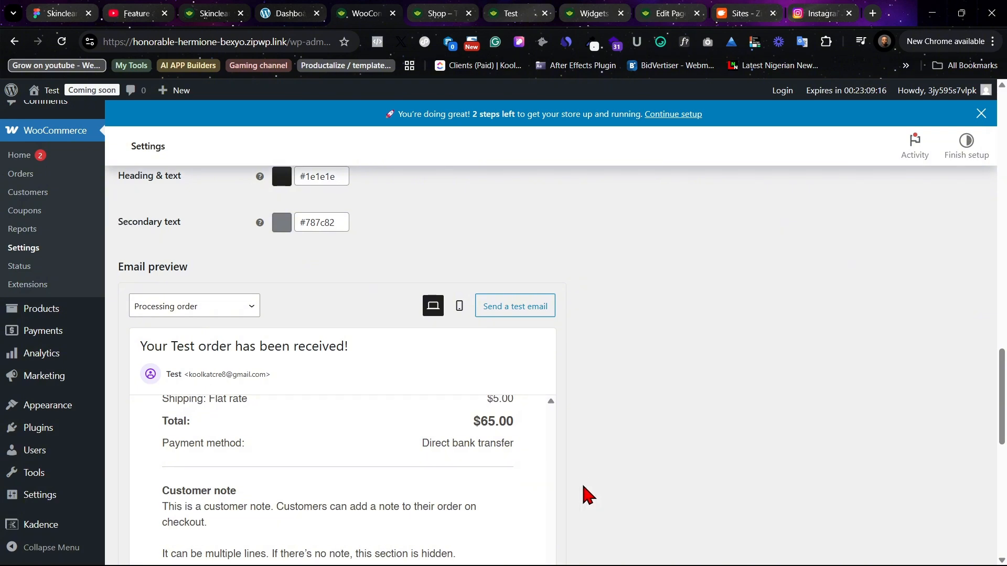
scroll(530, 474, "down", 5)
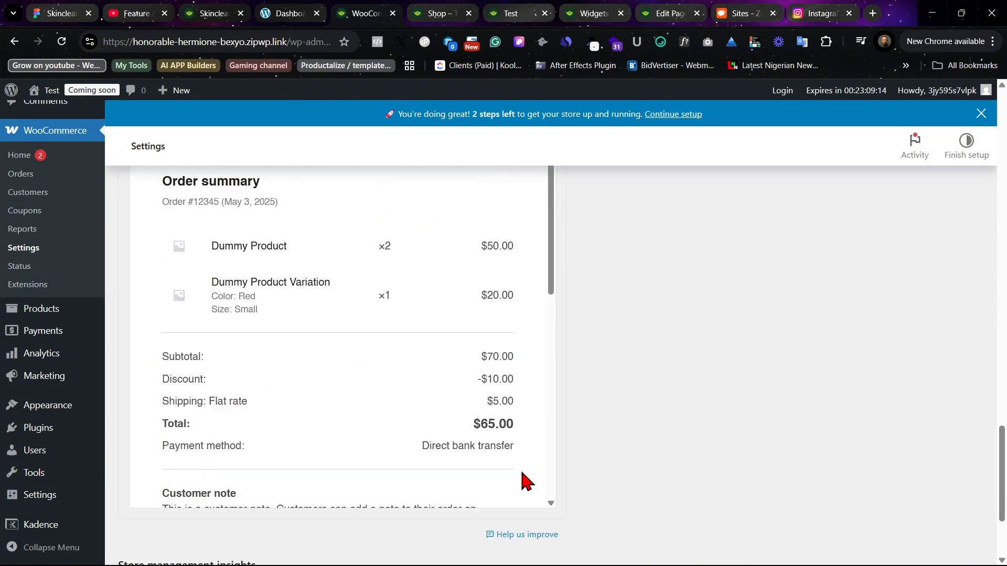
scroll(525, 472, "down", 8)
scroll(472, 504, "down", 3)
scroll(417, 522, "up", 15)
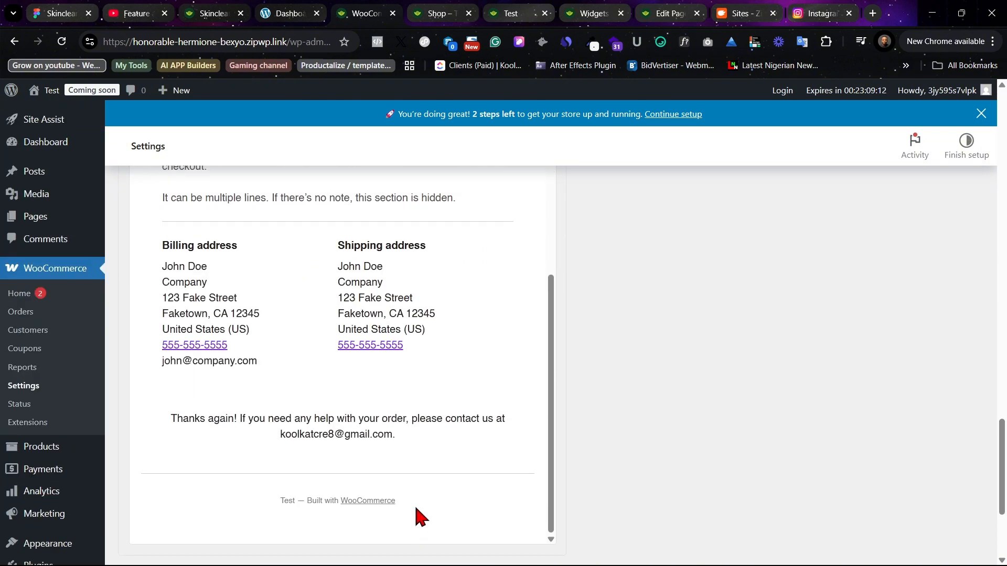
scroll(213, 278, "up", 3)
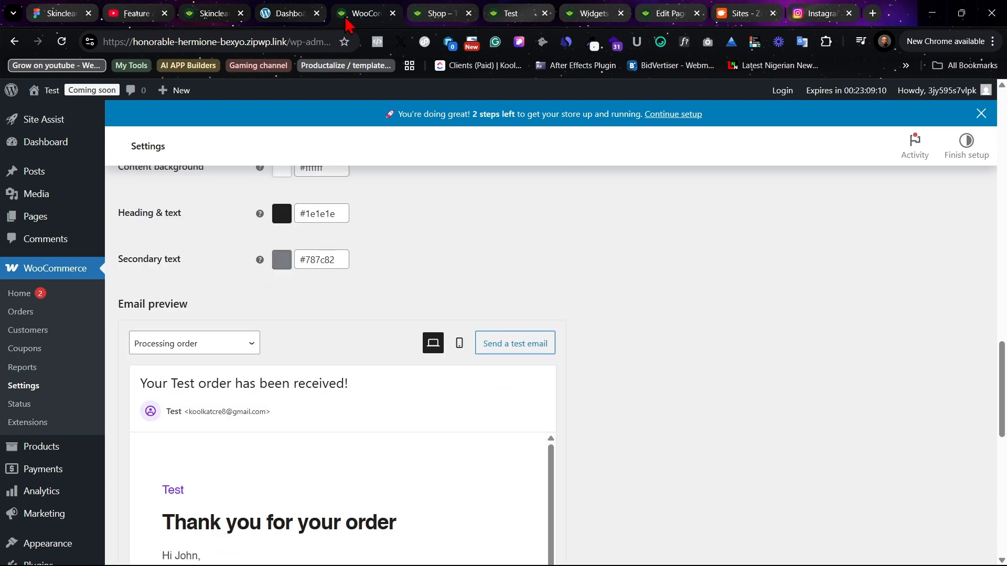
- Switch to the Skinclear design in Figma and copy the fill colour code A7C130 from the lime green swatch
left_click(437, 10)
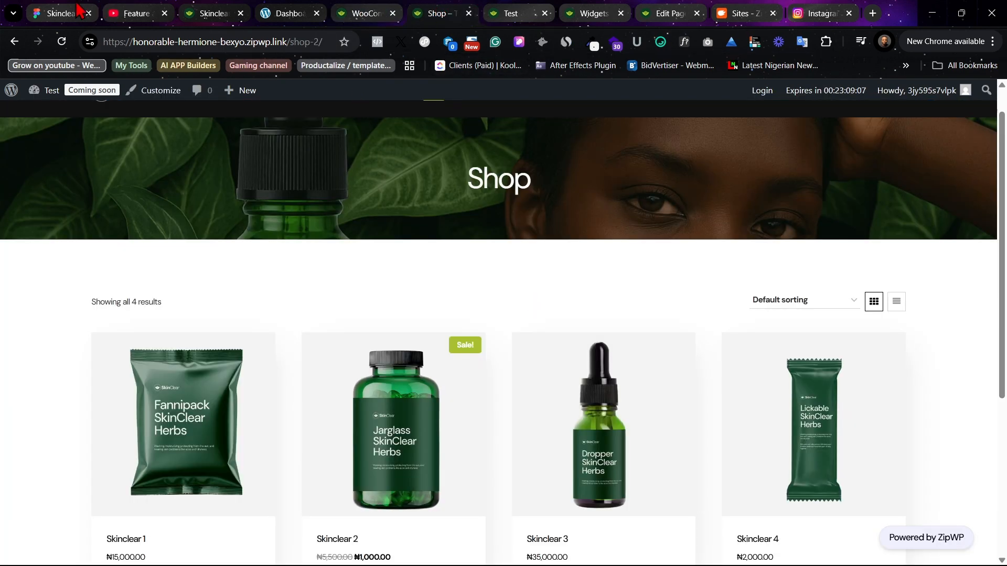
left_click(15, 10)
left_click(60, 8)
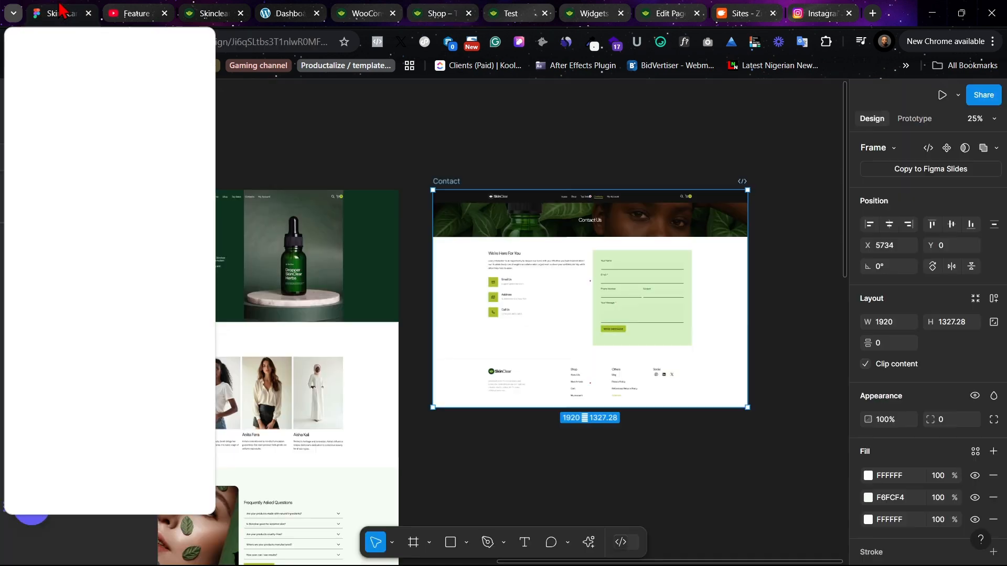
scroll(470, 328, "left", 15)
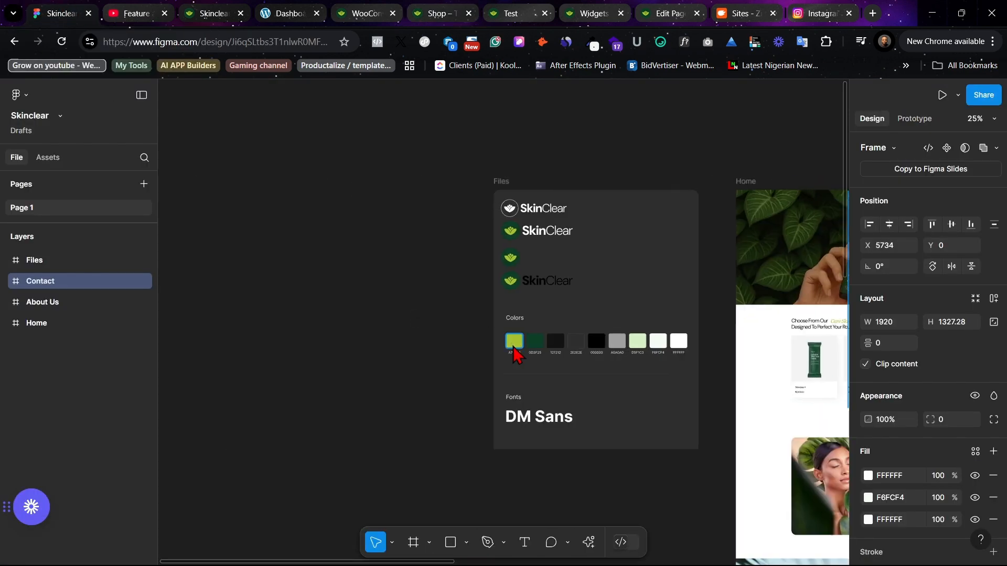
left_click(514, 349, "ctrl")
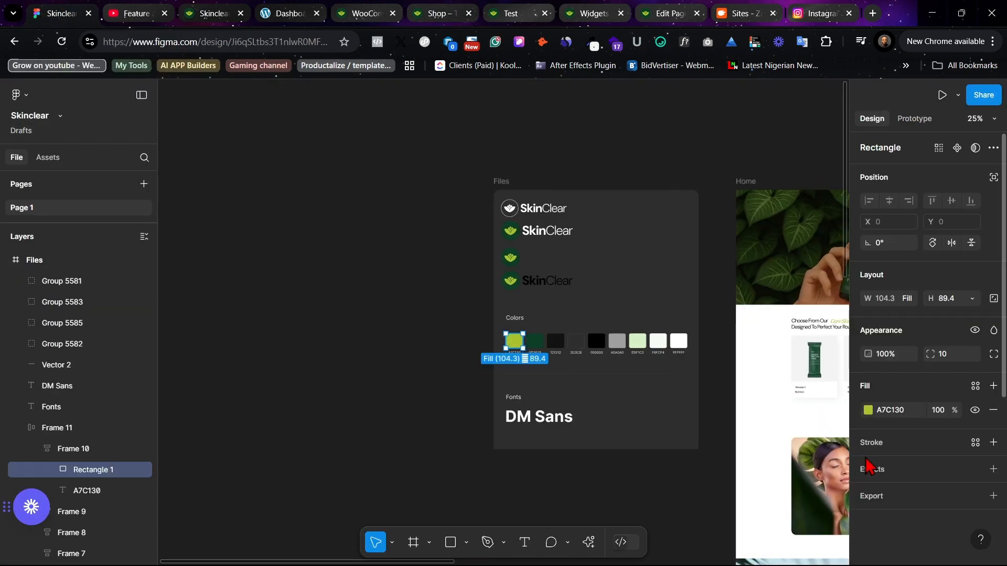
left_click(898, 410)
key("ctrl+c")
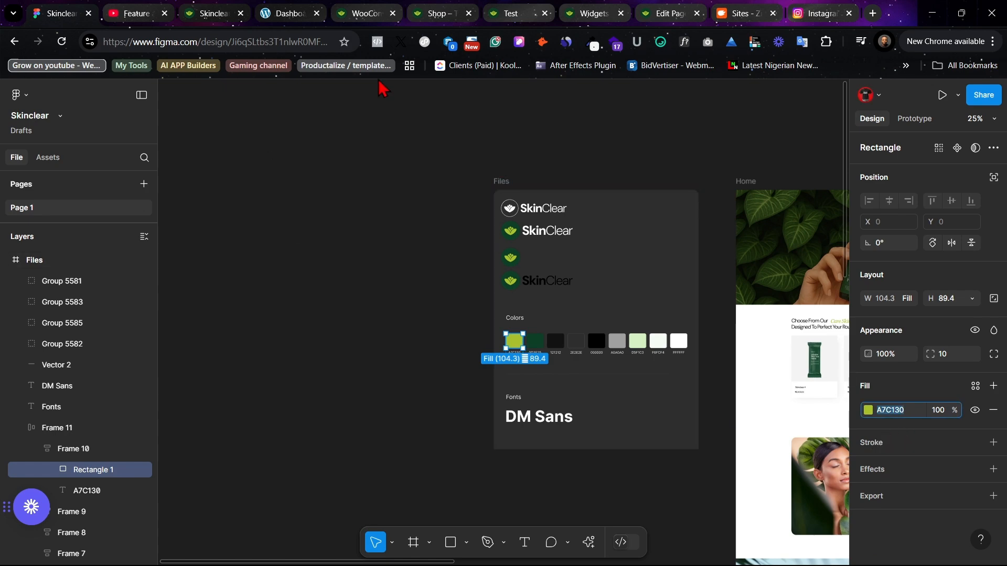
- Return to the WooCommerce email settings and set the palette's accent colour to #a7c130
left_click(369, 9)
left_click(443, 11)
left_click(386, 11)
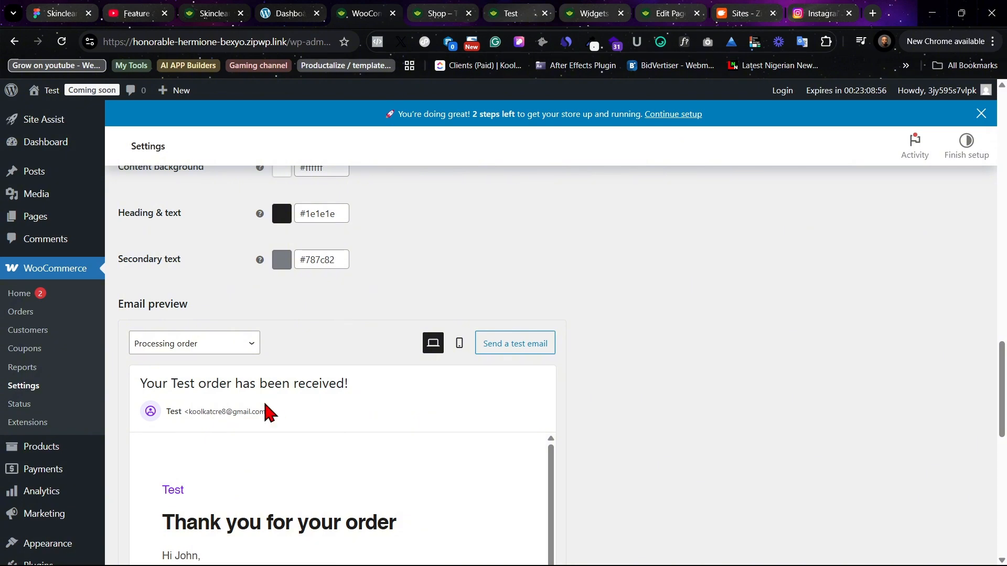
scroll(278, 446, "down", 3)
scroll(283, 367, "up", 5)
left_click(320, 339)
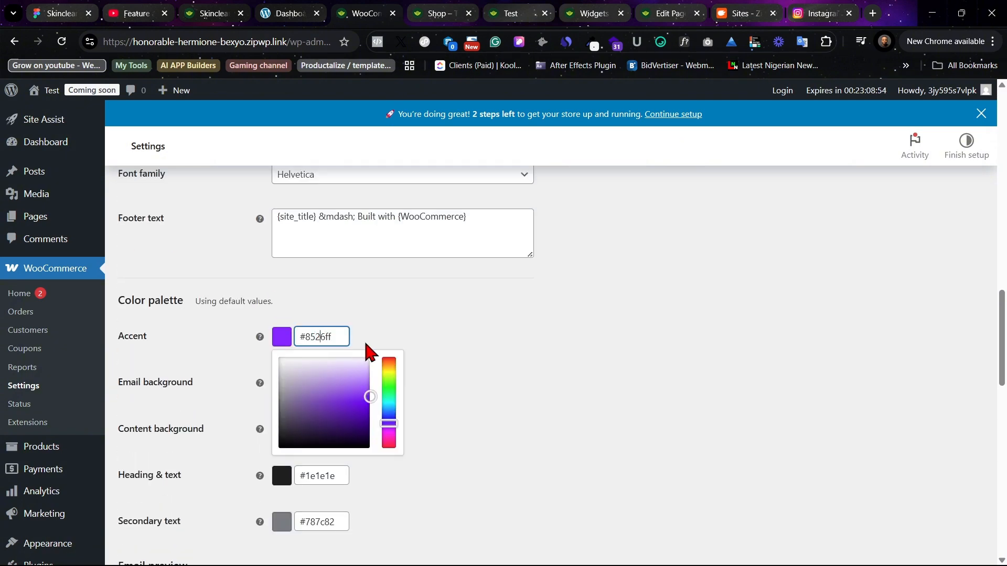
key("ctrl+a")
key("ctrl+v")
left_click(434, 328)
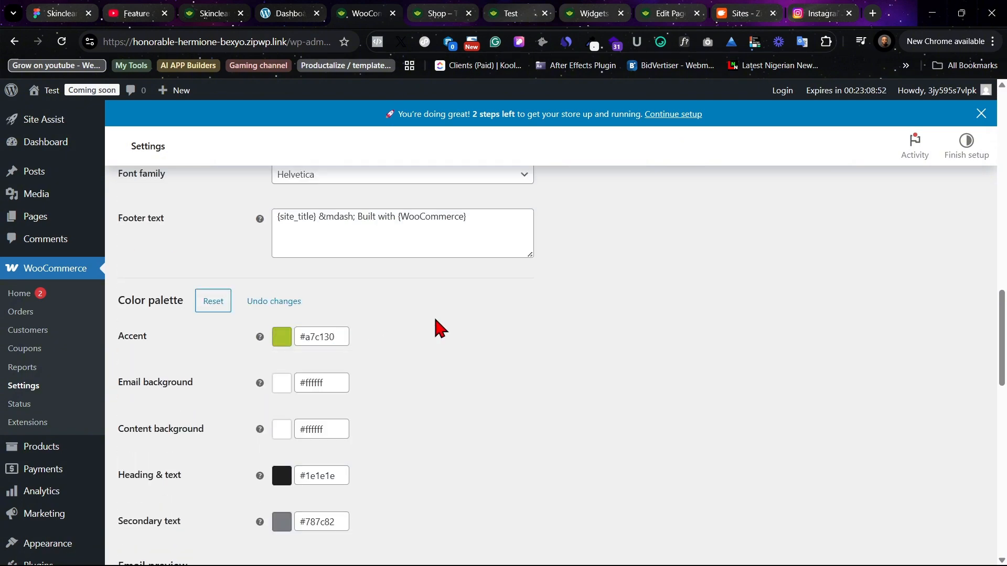
- Review the order email preview with the new accent colour, and leave for the integration settings without saving
scroll(443, 347, "down", 5)
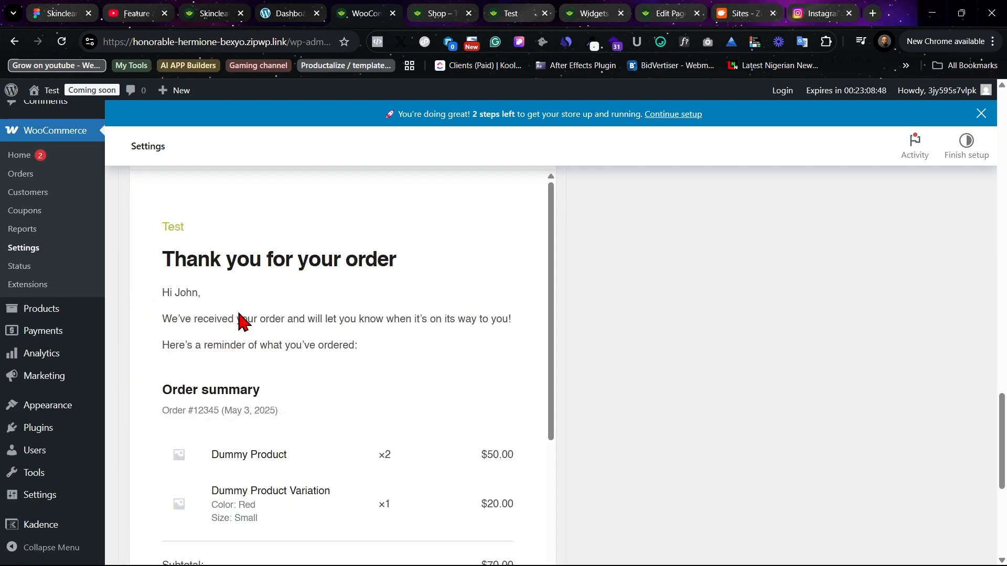
scroll(239, 319, "down", 3)
scroll(330, 422, "down", 6)
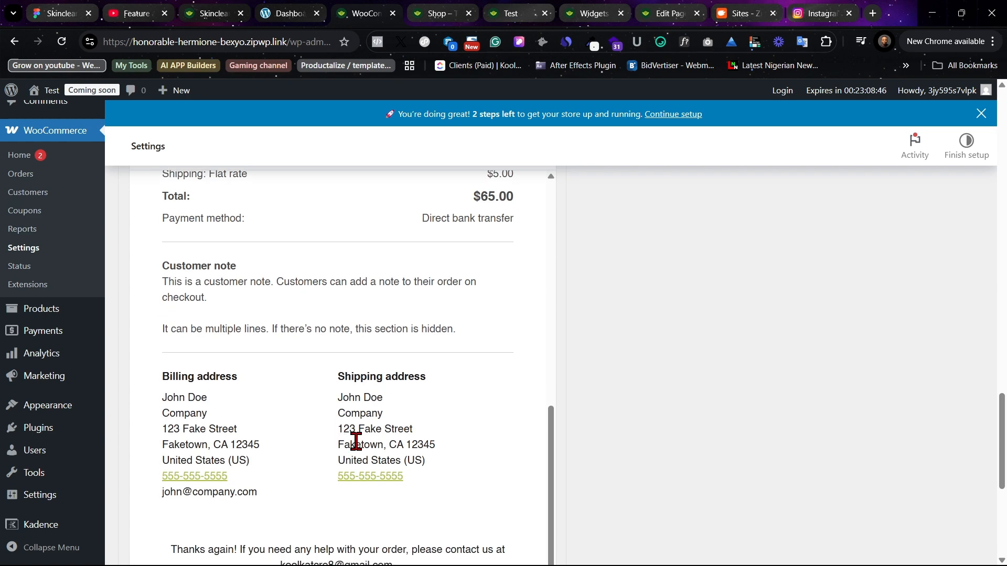
scroll(367, 446, "up", 6)
scroll(400, 438, "up", 3)
scroll(690, 438, "up", 10)
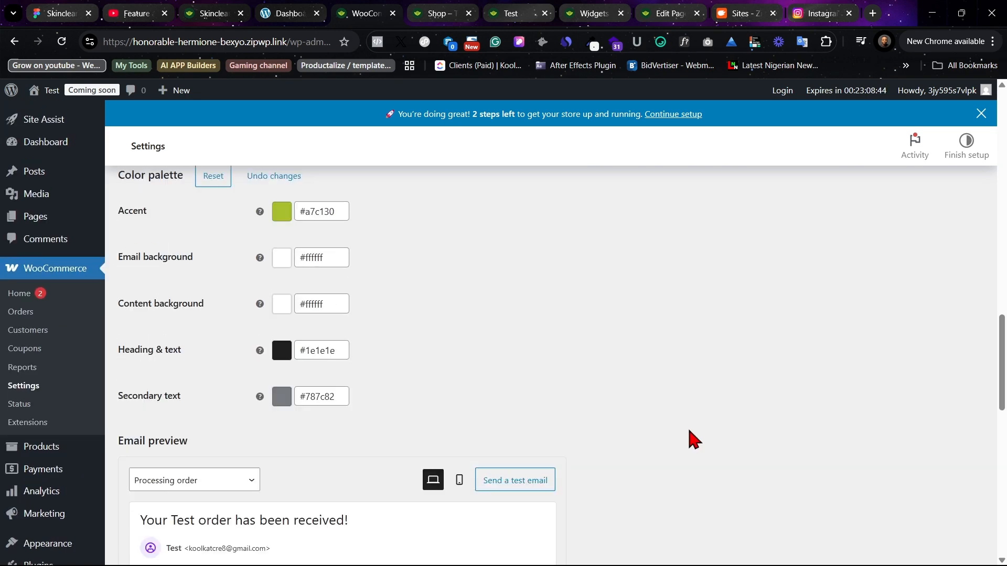
scroll(691, 439, "up", 15)
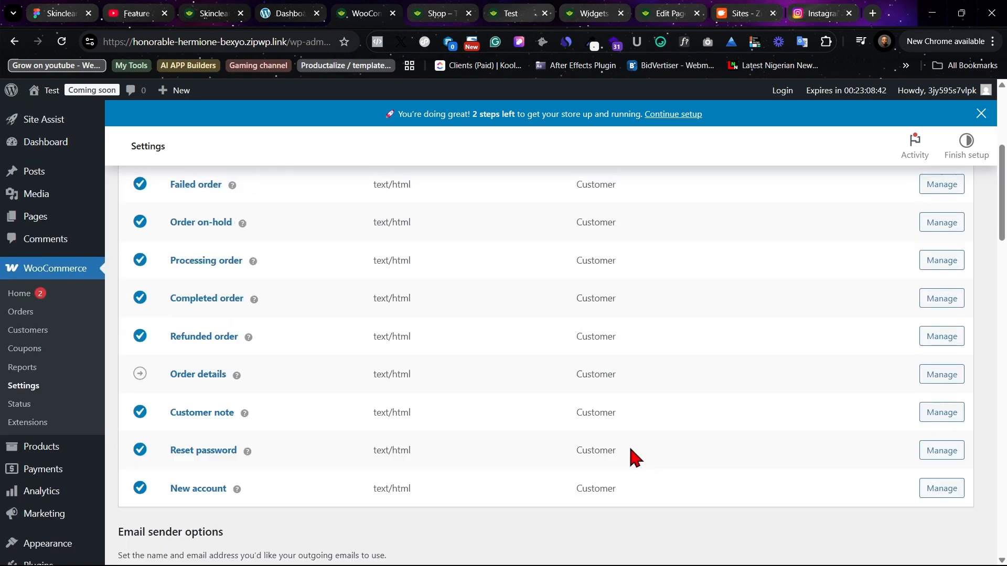
scroll(634, 440, "up", 1)
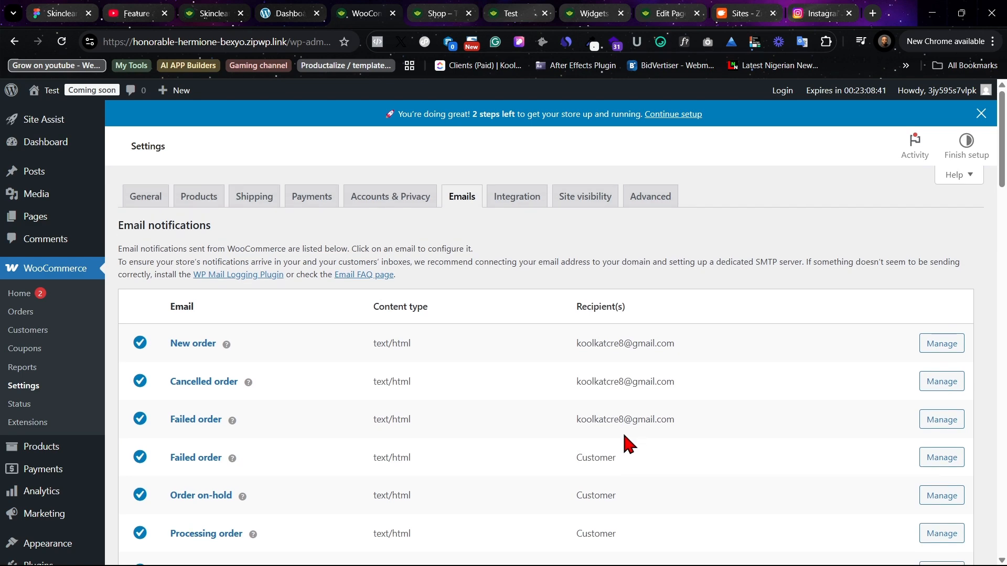
left_click(520, 197)
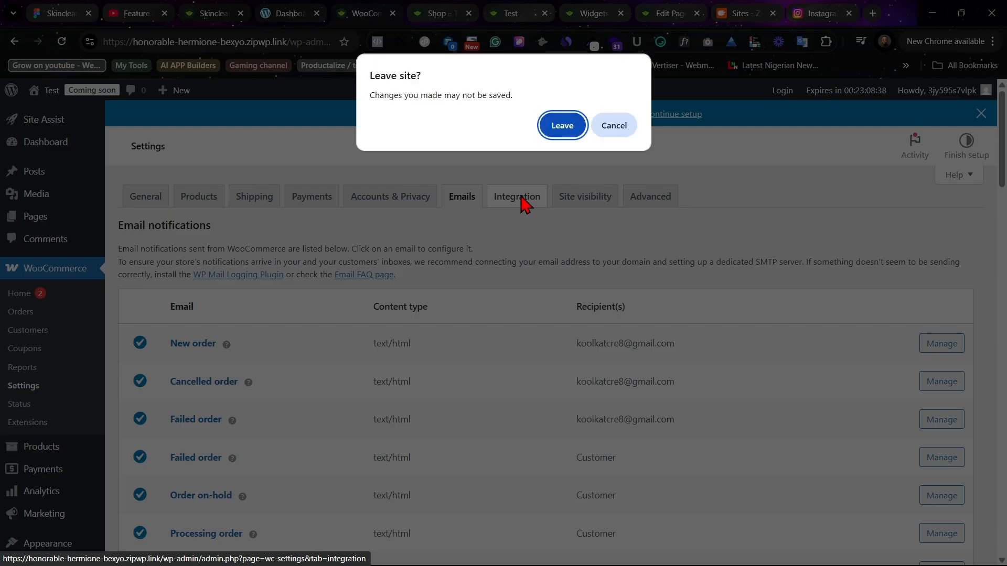
left_click(577, 133)
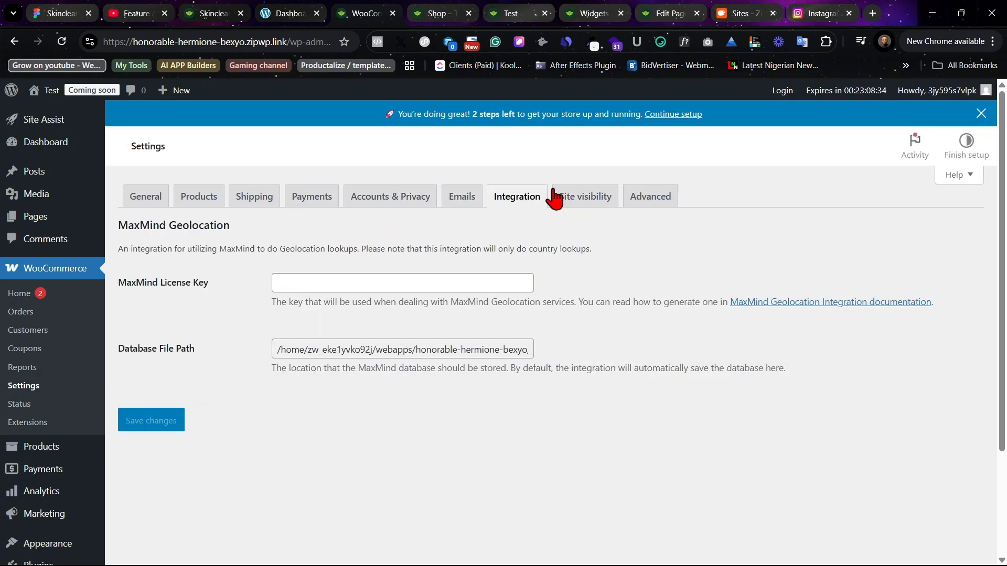
- Set the site visibility to Live and save the change
left_click(586, 202)
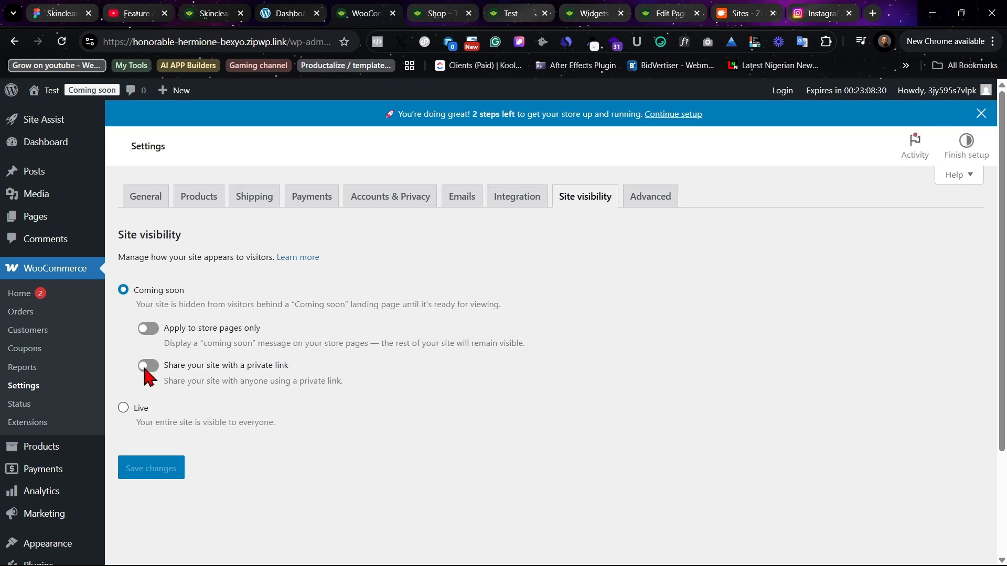
left_click(124, 408)
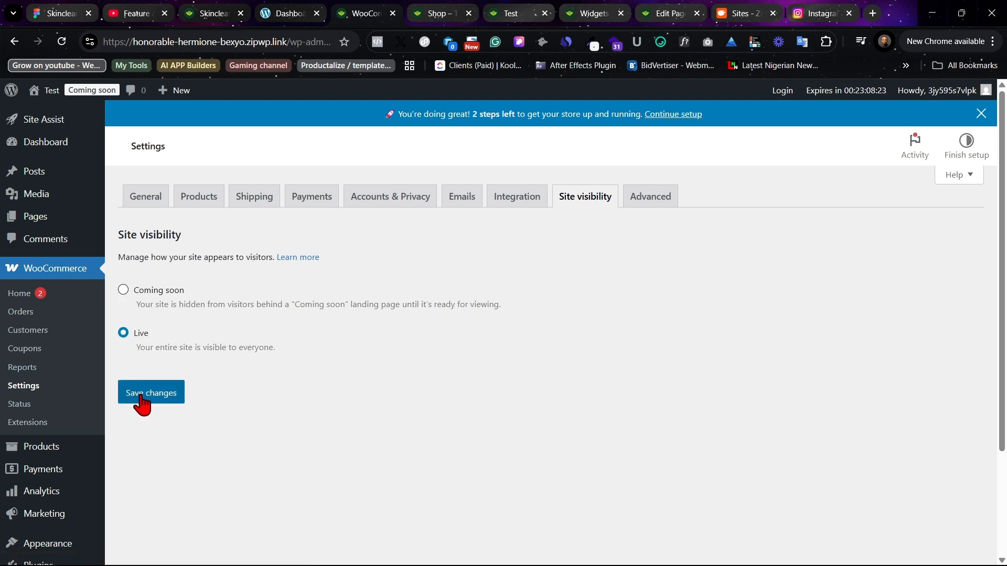
left_click(141, 404)
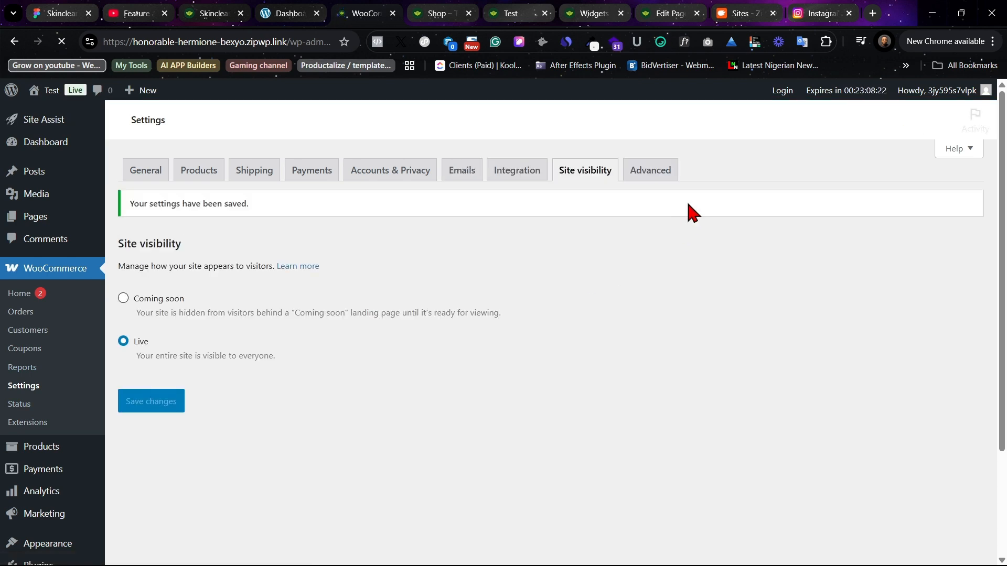
- Examine the advanced page setup, including the cart and terms and conditions page selectors and the checkout endpoints, without changing anything
left_click(651, 173)
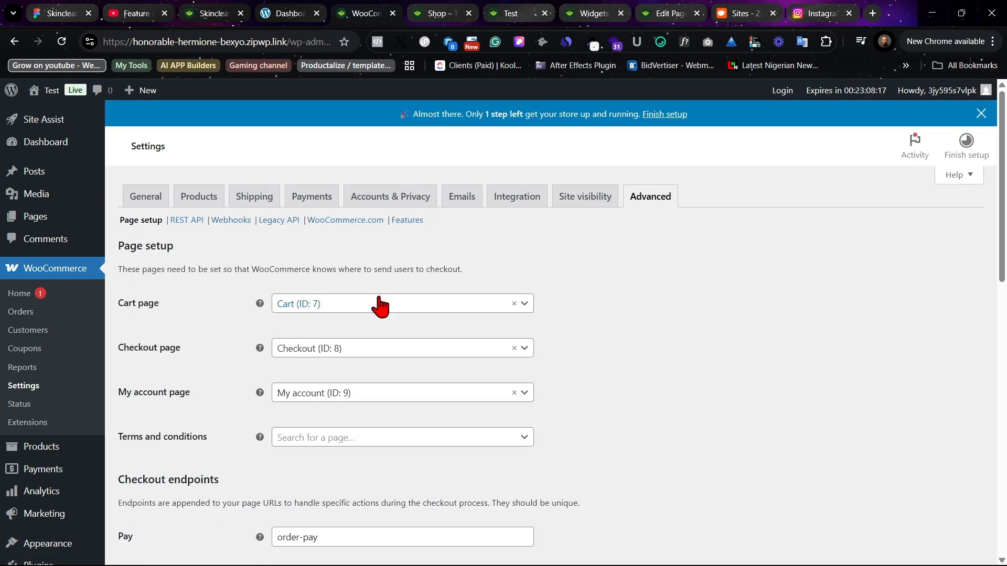
left_click(381, 306)
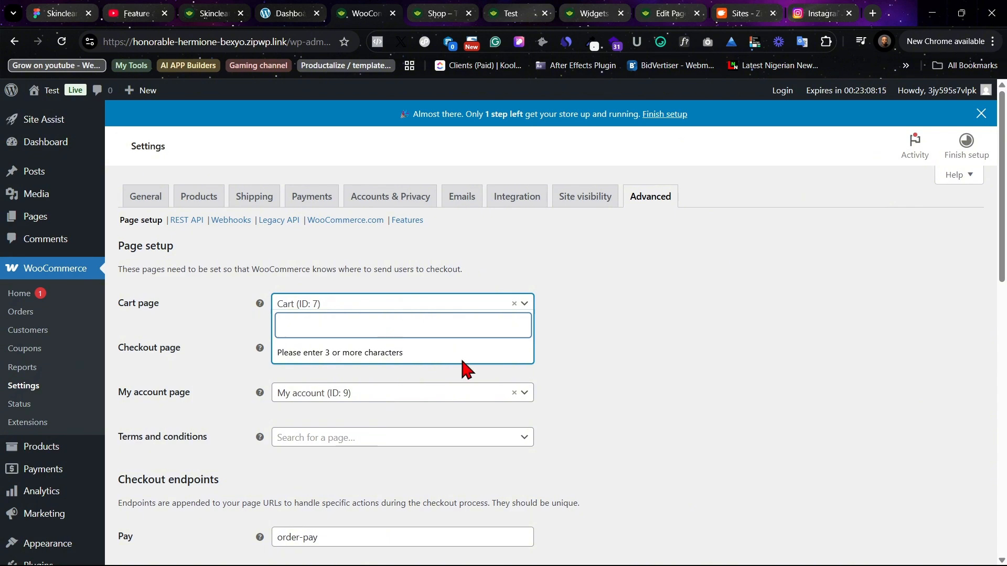
left_click(504, 442)
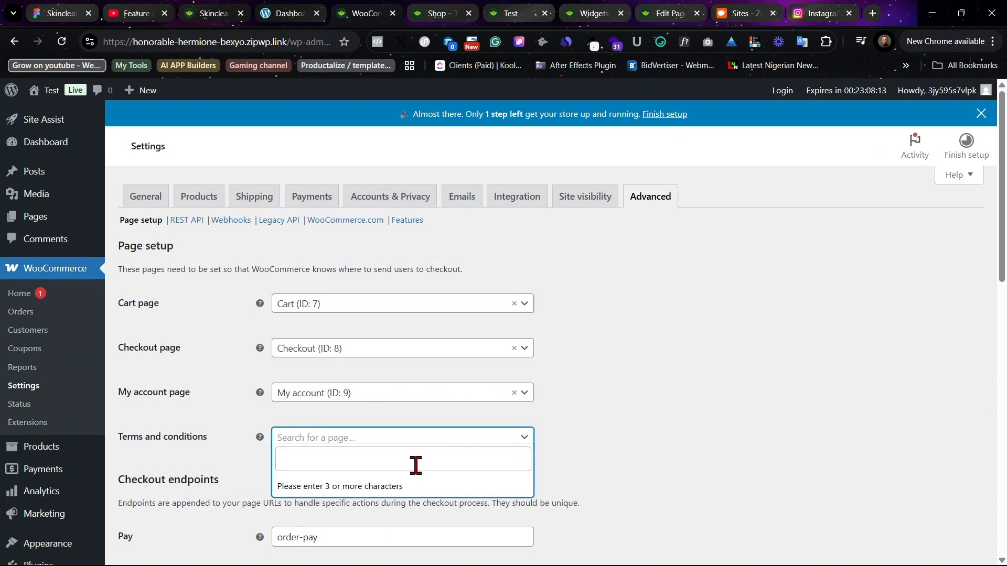
left_click(624, 414)
scroll(482, 399, "down", 2)
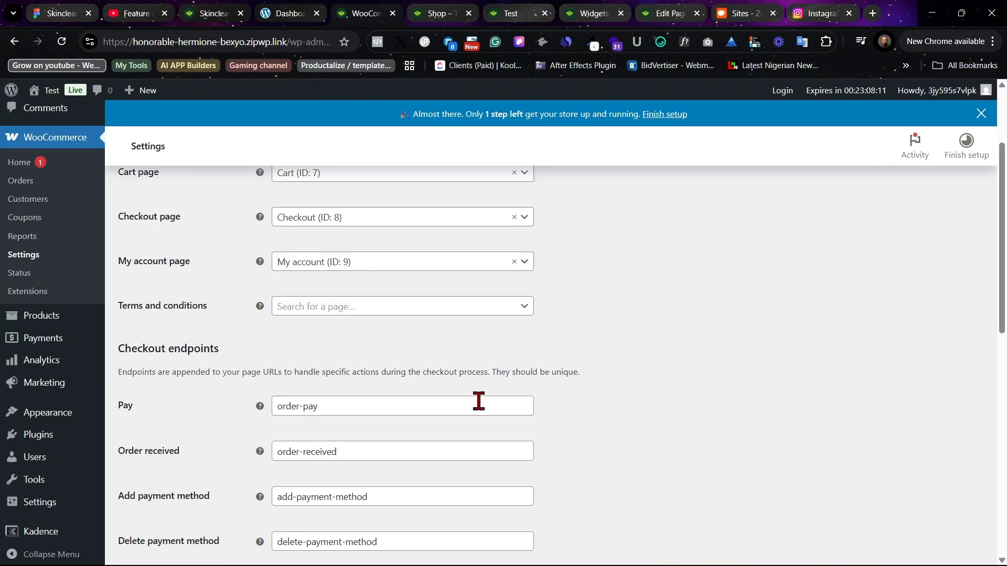
scroll(479, 403, "down", 1)
scroll(479, 409, "up", 3)
left_click(384, 372)
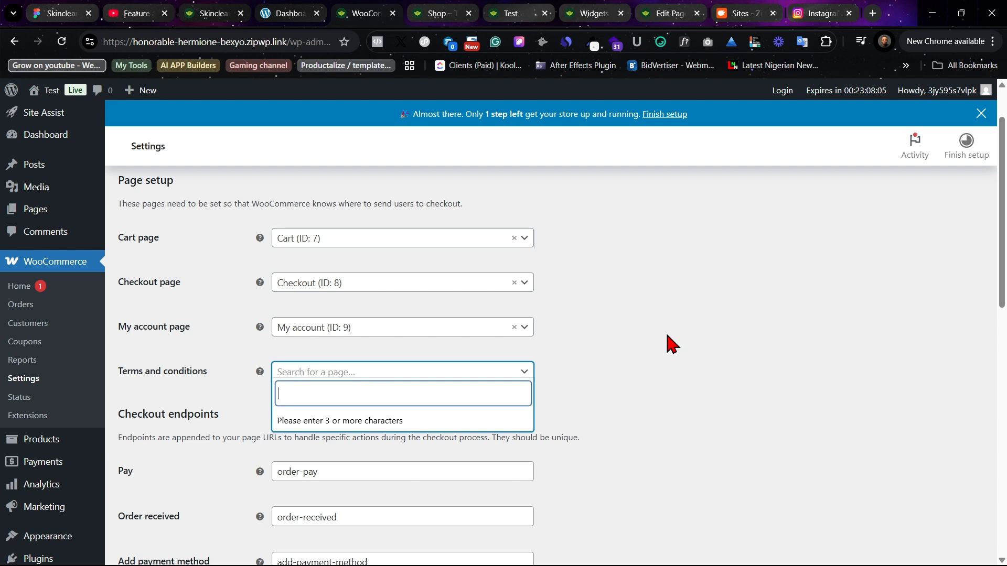
scroll(671, 344, "up", 1)
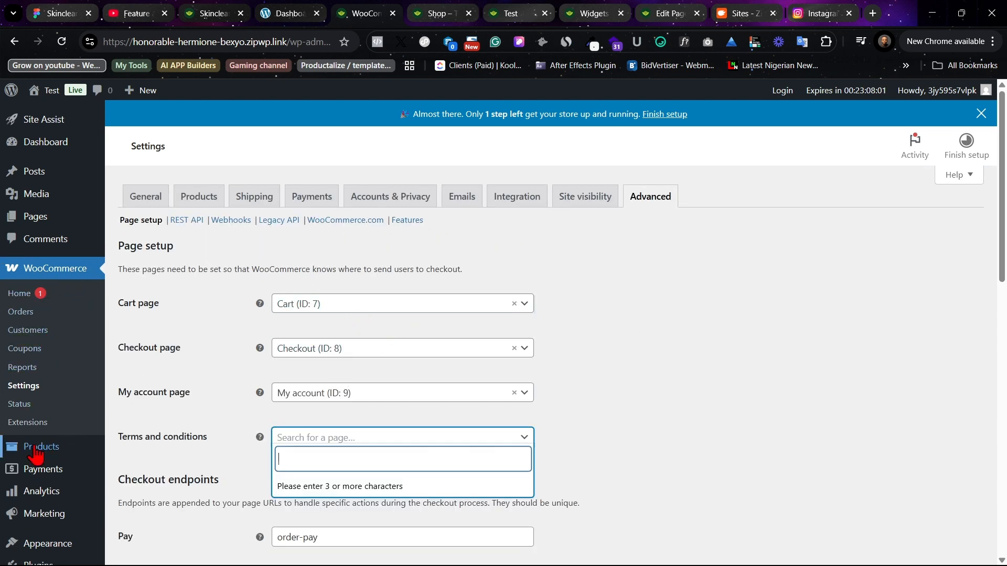
- View the payment providers and the product, analytics and marketing options, and open the analytics overview
mouse_move(69, 450)
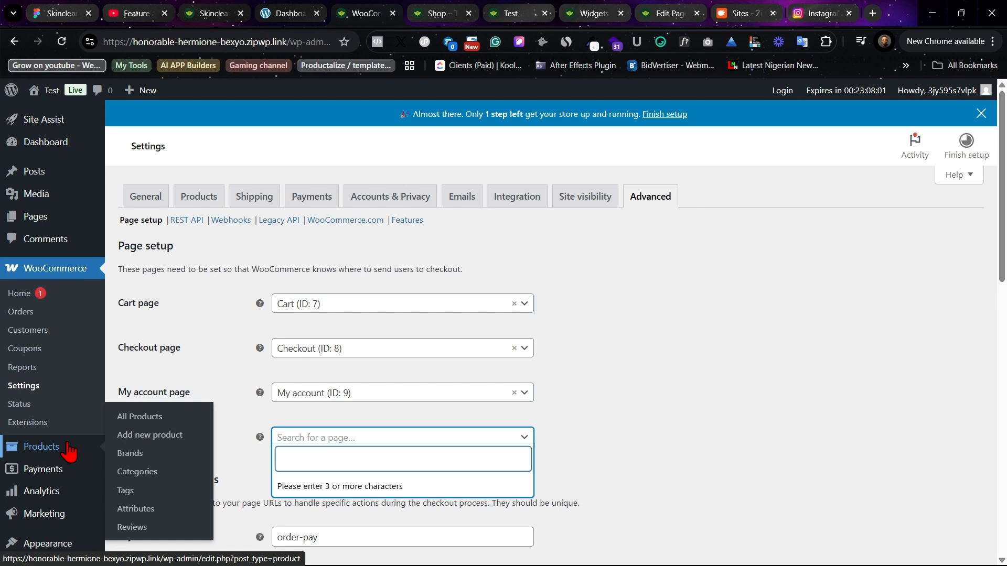
left_click(29, 482)
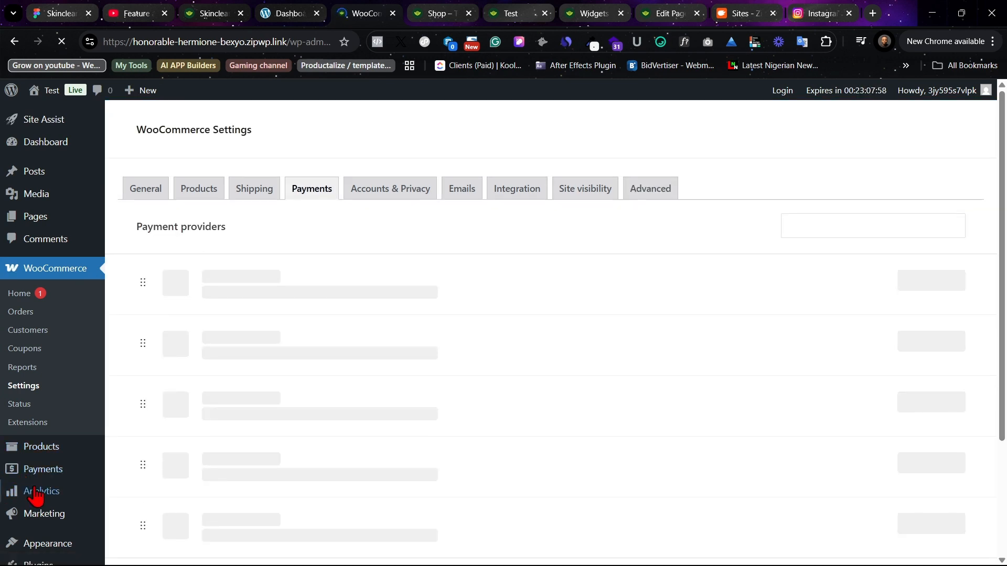
mouse_move(35, 503)
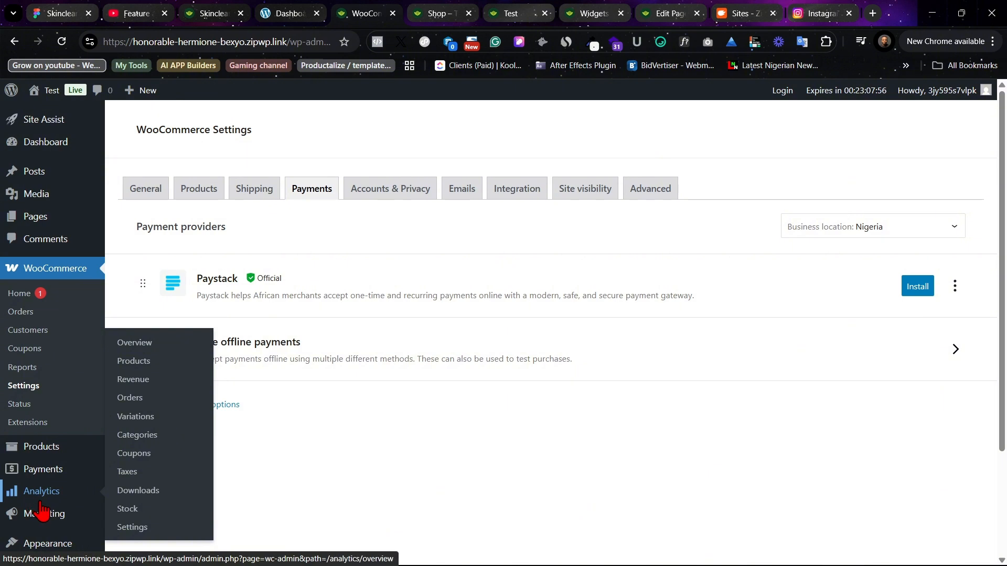
mouse_move(46, 521)
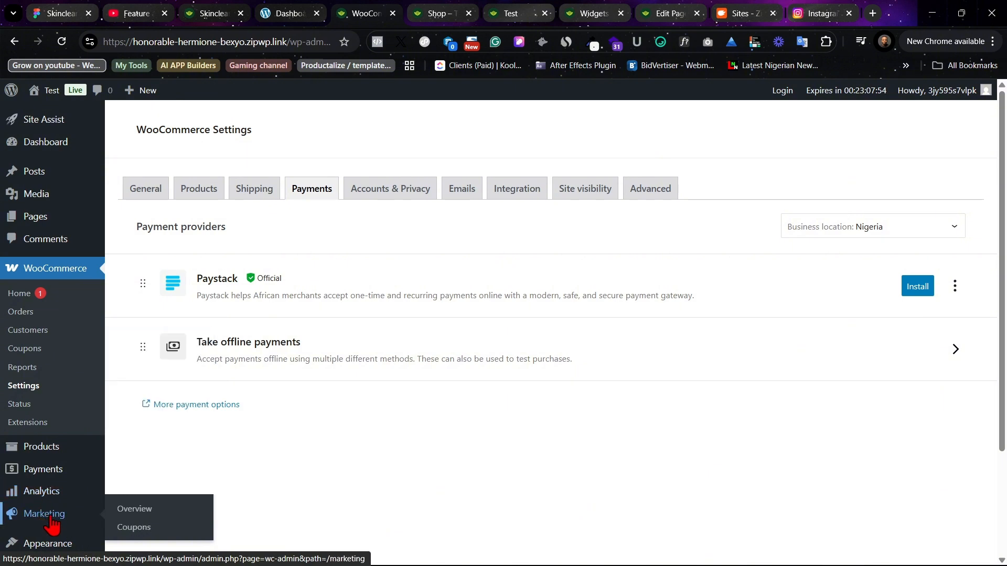
left_click(46, 498)
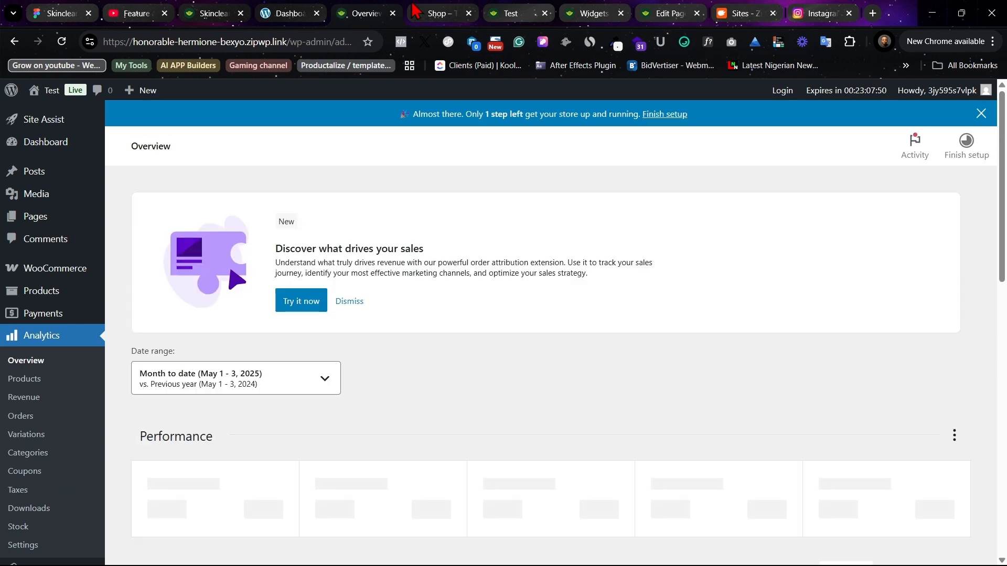
- Switch from the analytics overview to the store's shop page
left_click(415, 10)
left_click(385, 11)
left_click(443, 13)
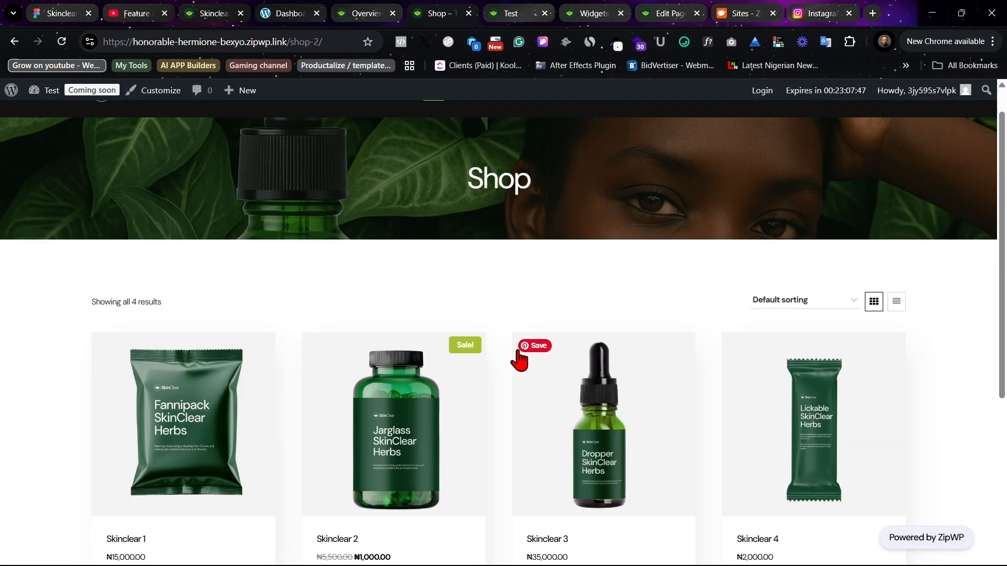
- Open the site's home page from the shop page and return to the store's analytics overview
scroll(518, 335, "up", 1)
left_click(131, 134)
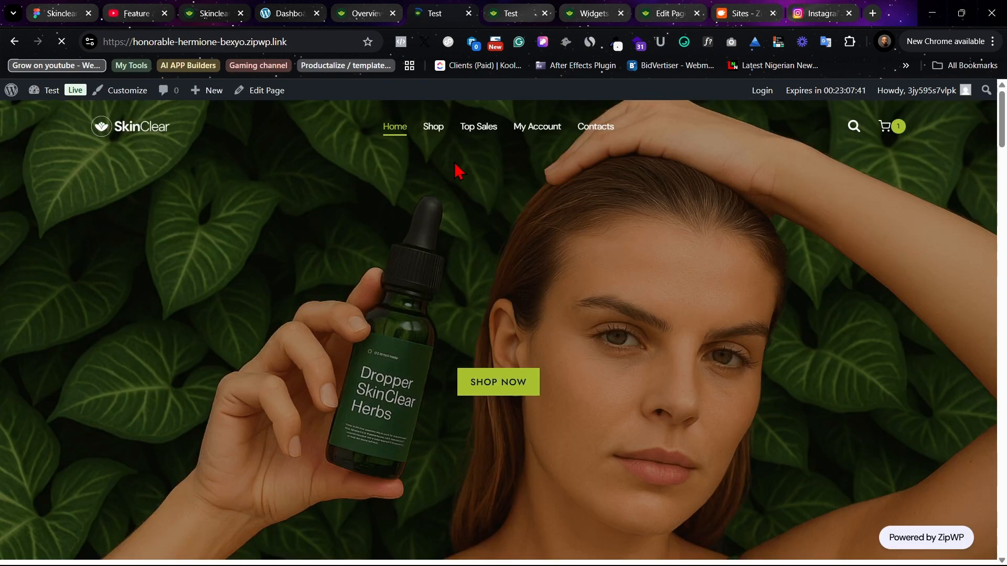
left_click(378, 13)
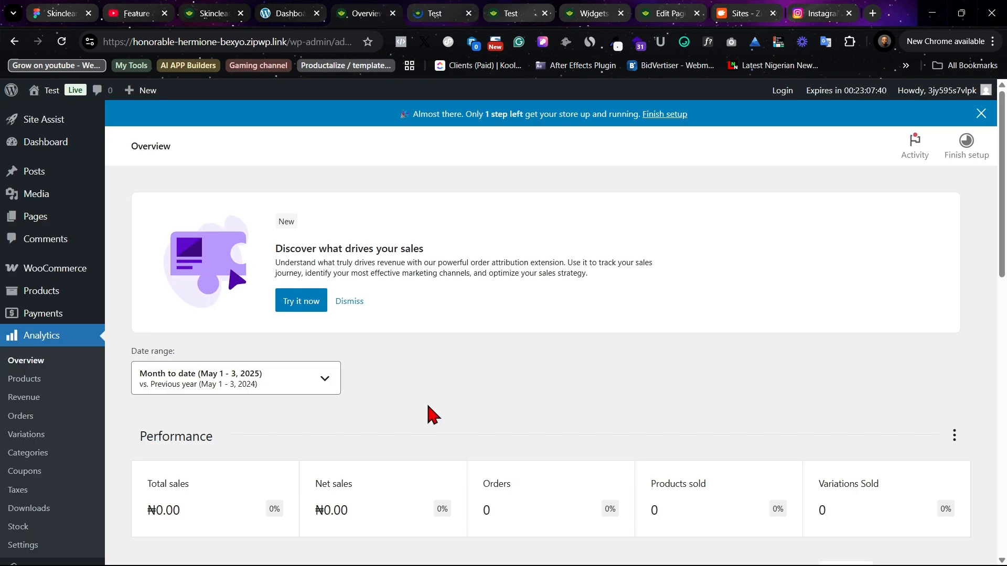
- Open the WordPress privacy settings and view the pages available as the Privacy Policy page, keeping the current choice
scroll(17, 420, "down", 4)
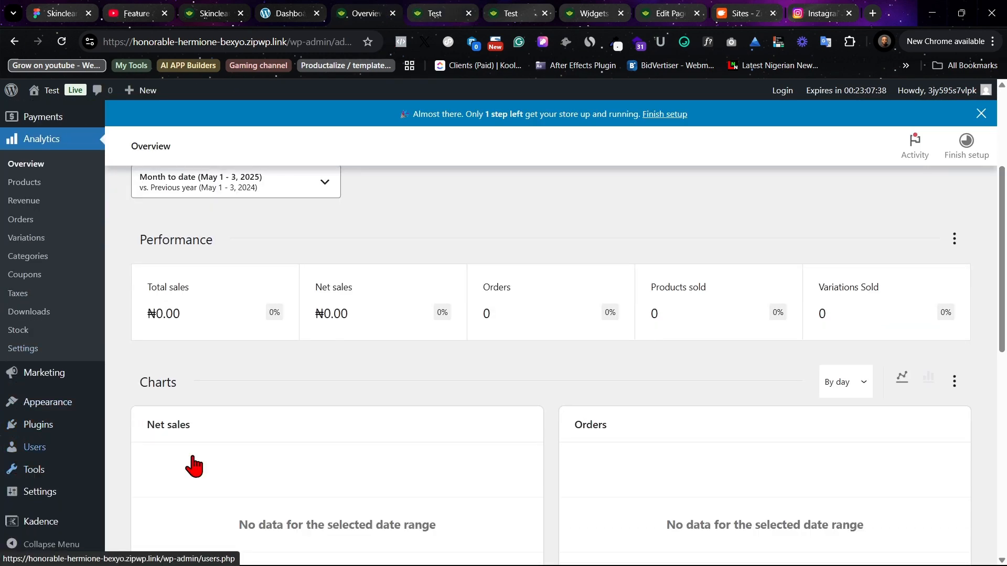
scroll(194, 466, "down", 3)
mouse_move(3, 398)
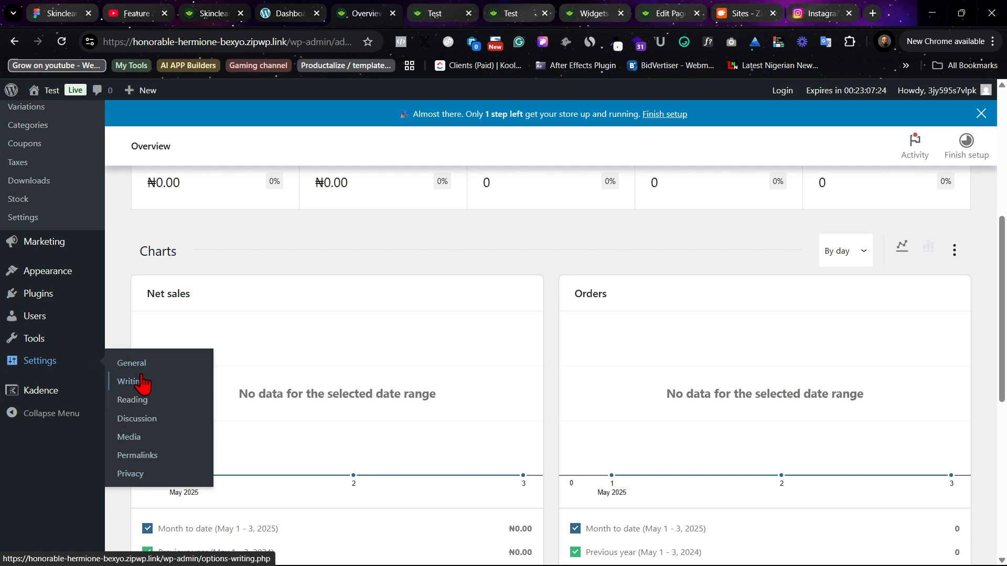
left_click(135, 478)
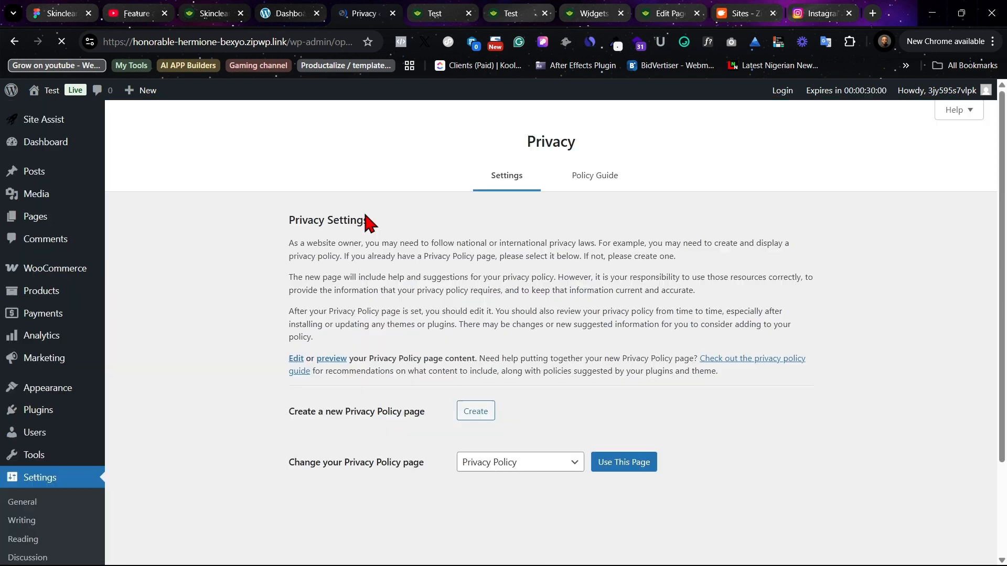
left_click(522, 463)
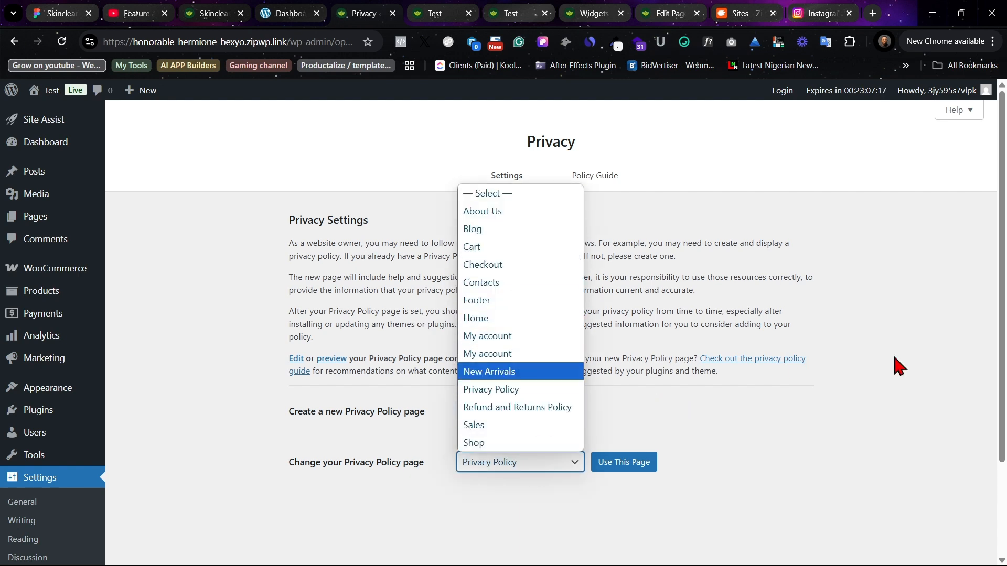
left_click(838, 339)
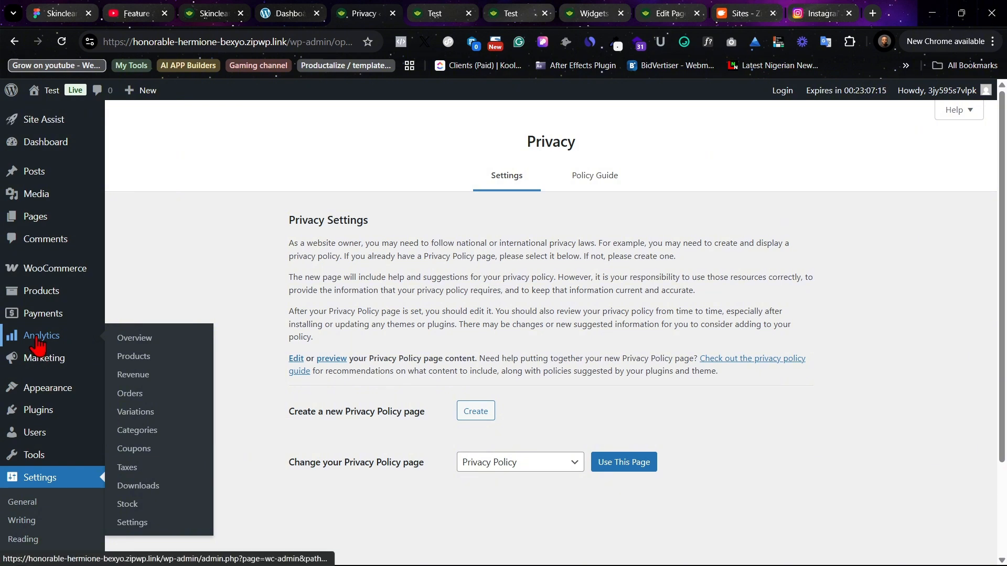
- Activate the FiboSearch – AJAX Search for WooCommerce plugin and skip its email notification opt-in
mouse_move(58, 278)
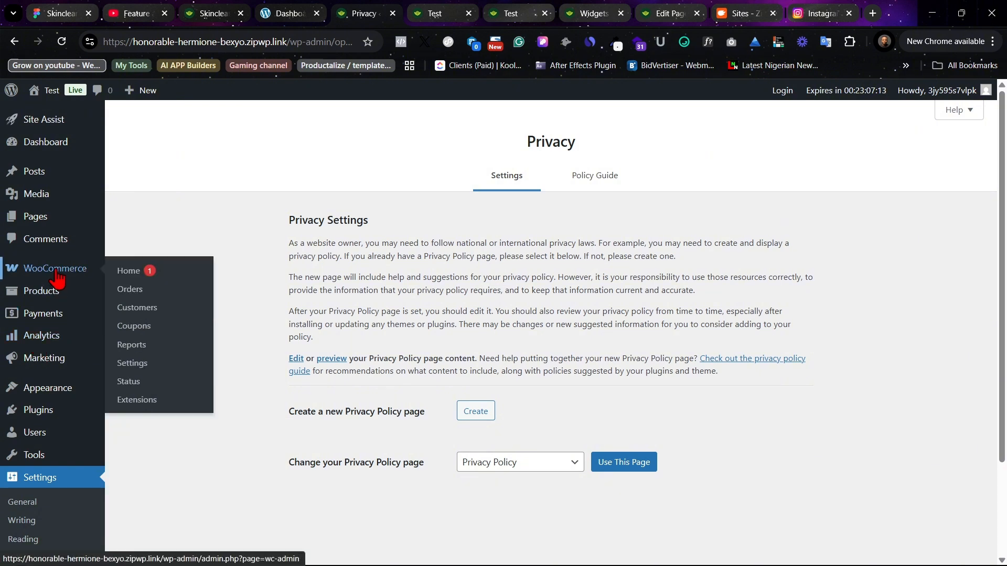
mouse_move(39, 411)
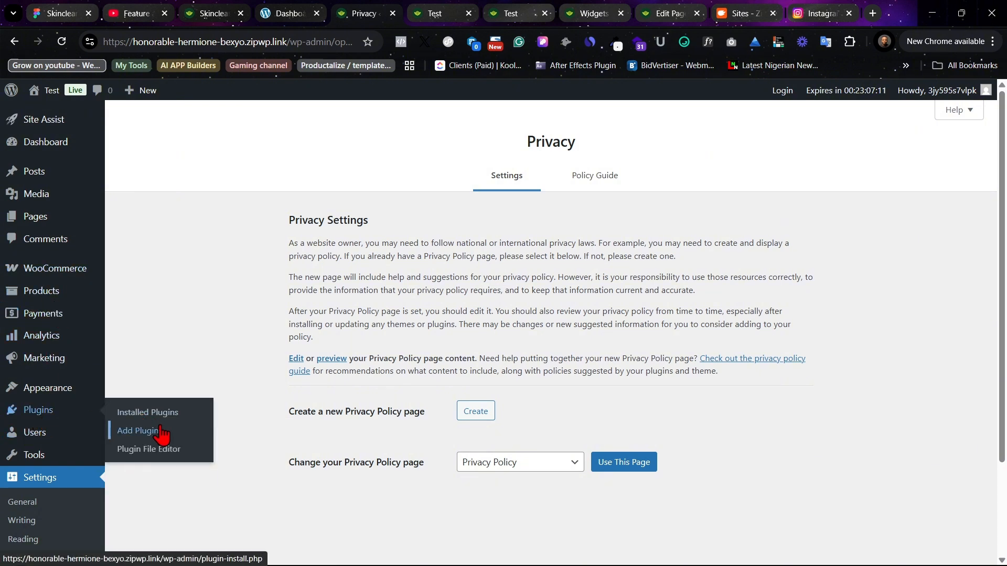
left_click(195, 415)
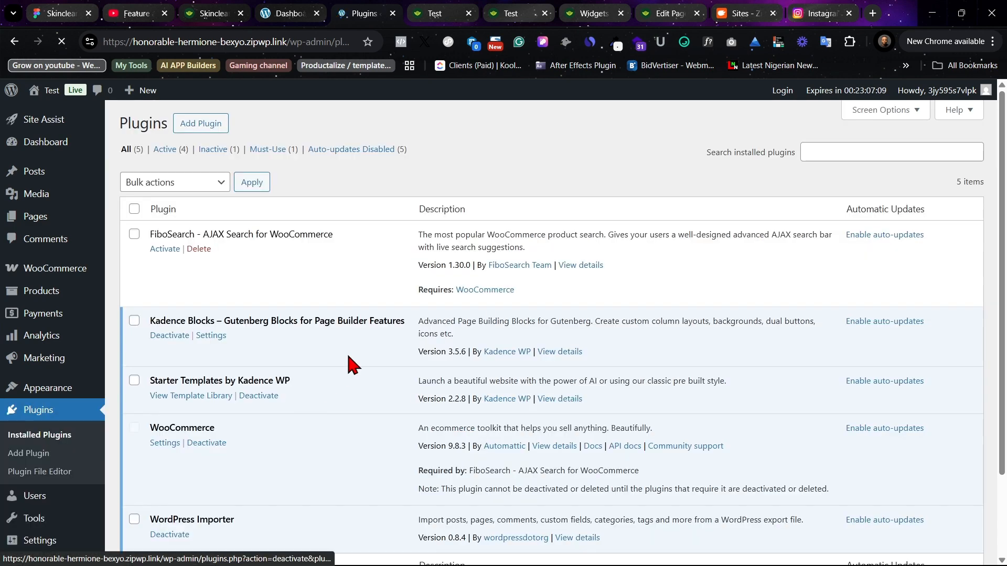
left_click(163, 249)
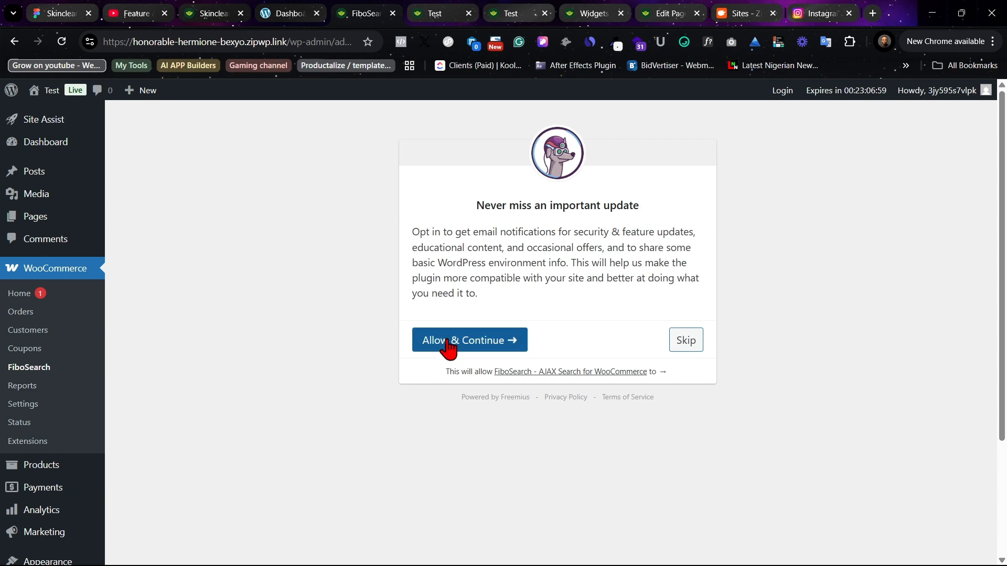
left_click(685, 341)
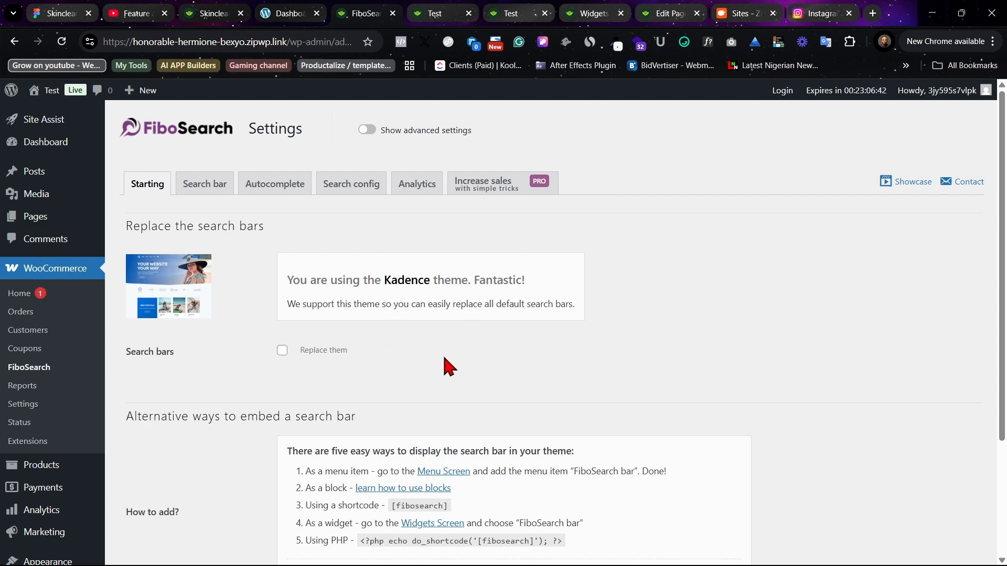
- Enable replacing the Kadence theme's default search bars in the FiboSearch starting settings
scroll(442, 356, "down", 3)
left_click(315, 218)
scroll(485, 274, "up", 3)
- Close the Widgets and Footer page editor tabs and go to the header of the open home page
left_click(672, 12)
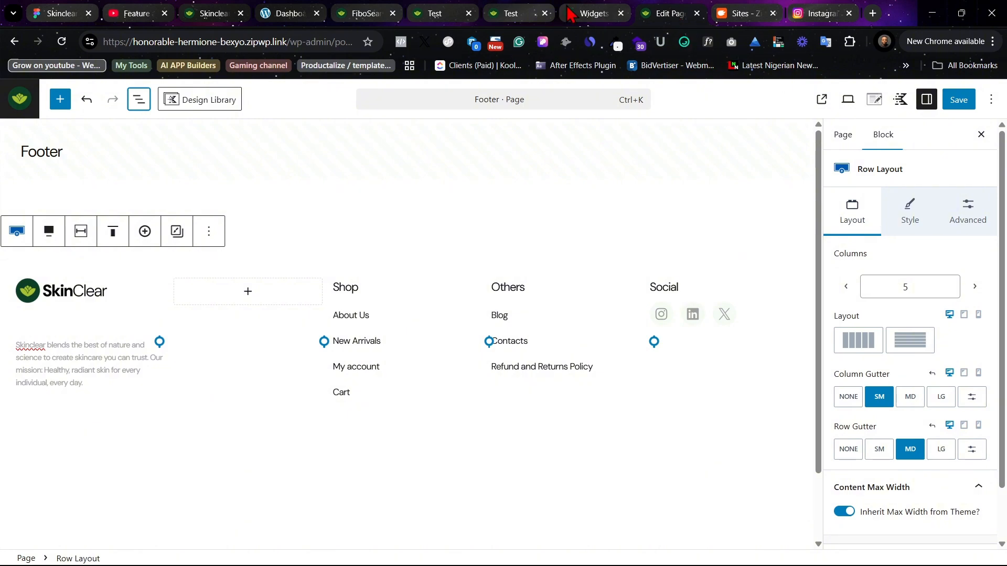
left_click(598, 13)
left_click(622, 13)
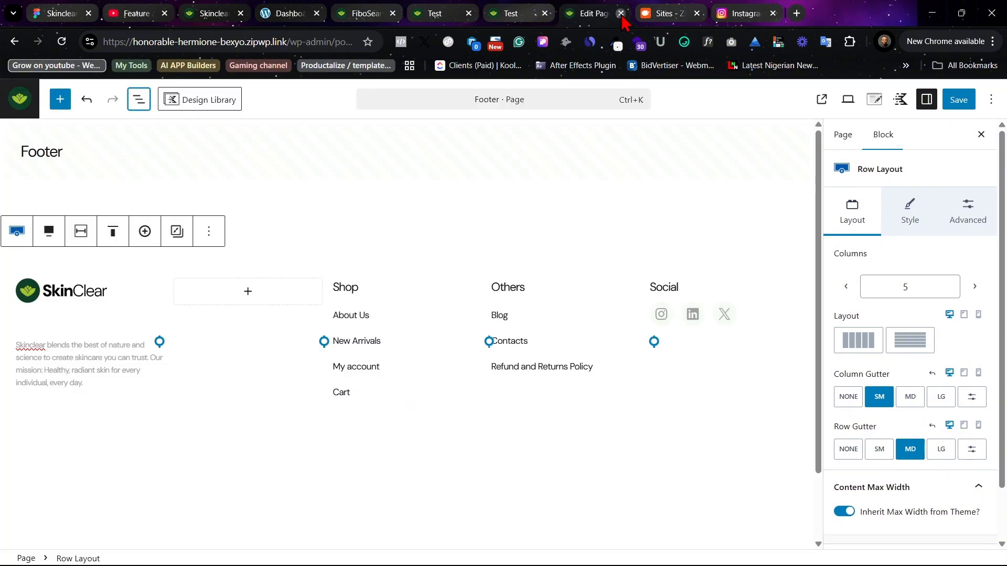
left_click(621, 14)
left_click(577, 138)
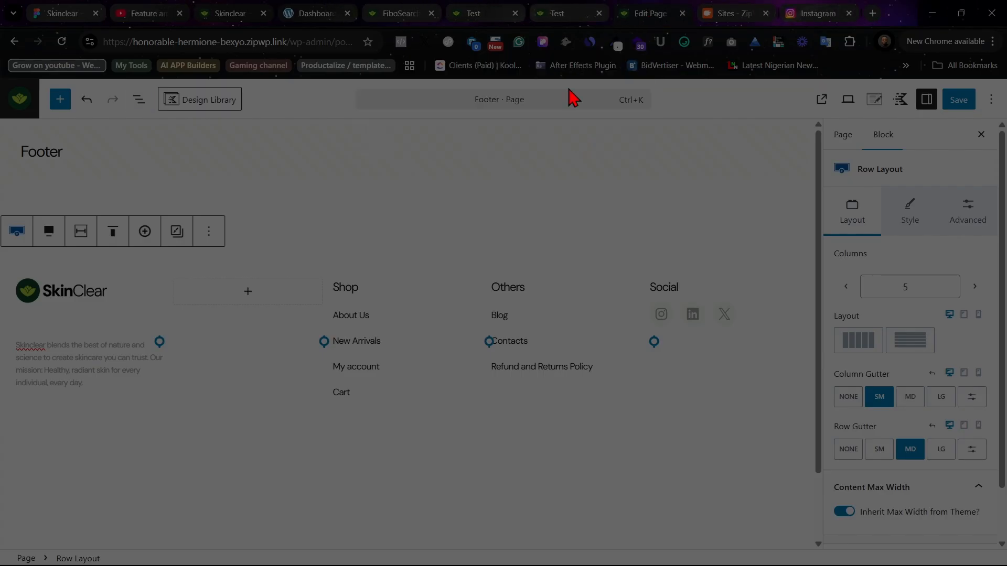
left_click(630, 13)
scroll(900, 214, "up", 15)
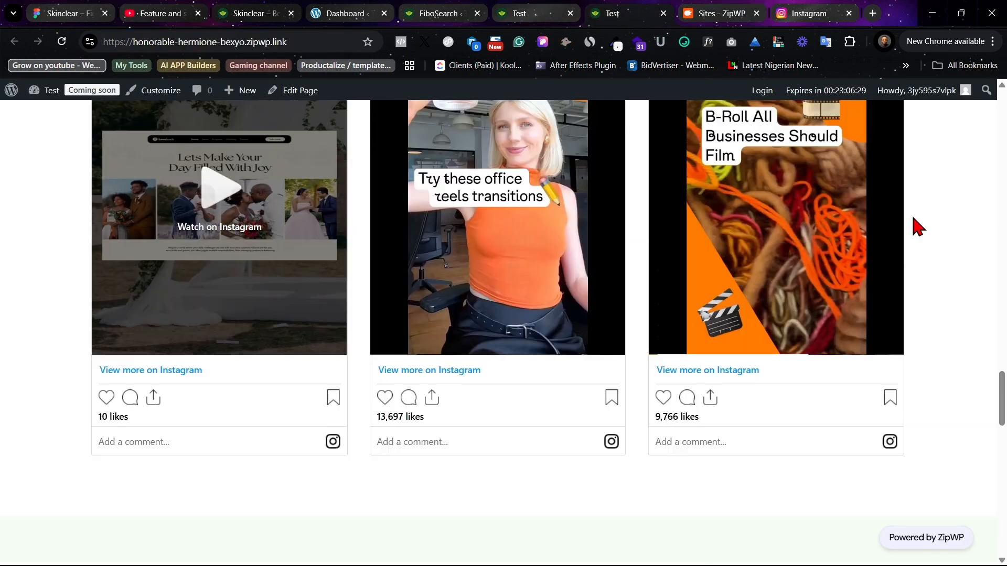
left_click_drag(1001, 348, 999, 113)
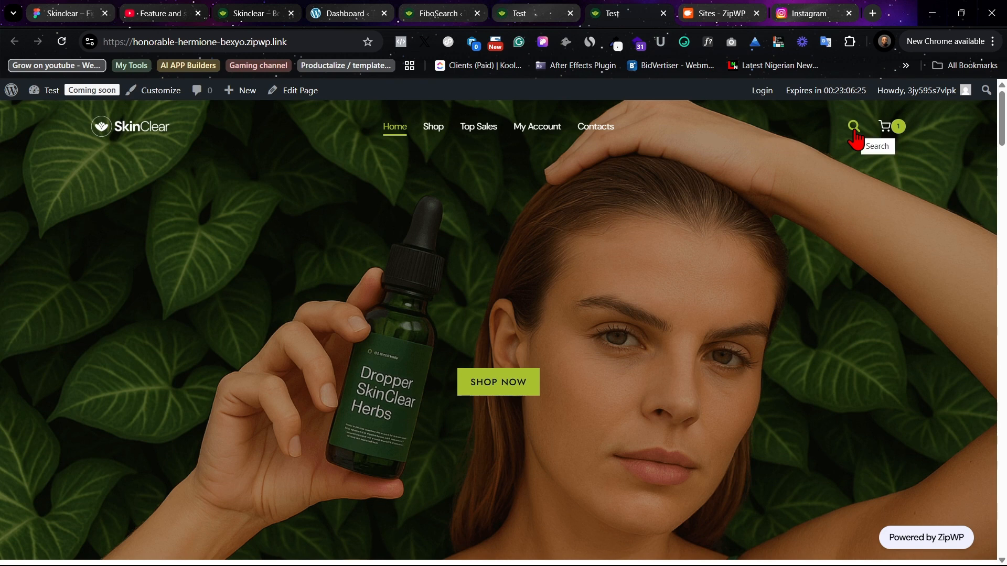
- Return to the FiboSearch settings and save the search bar replacement
left_click(435, 13)
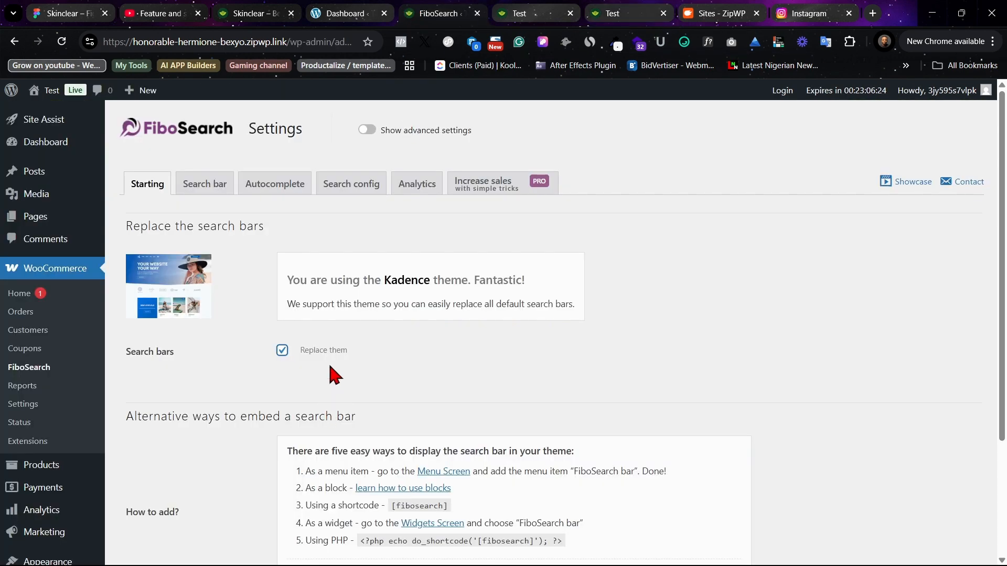
scroll(333, 375, "down", 3)
left_click(147, 472)
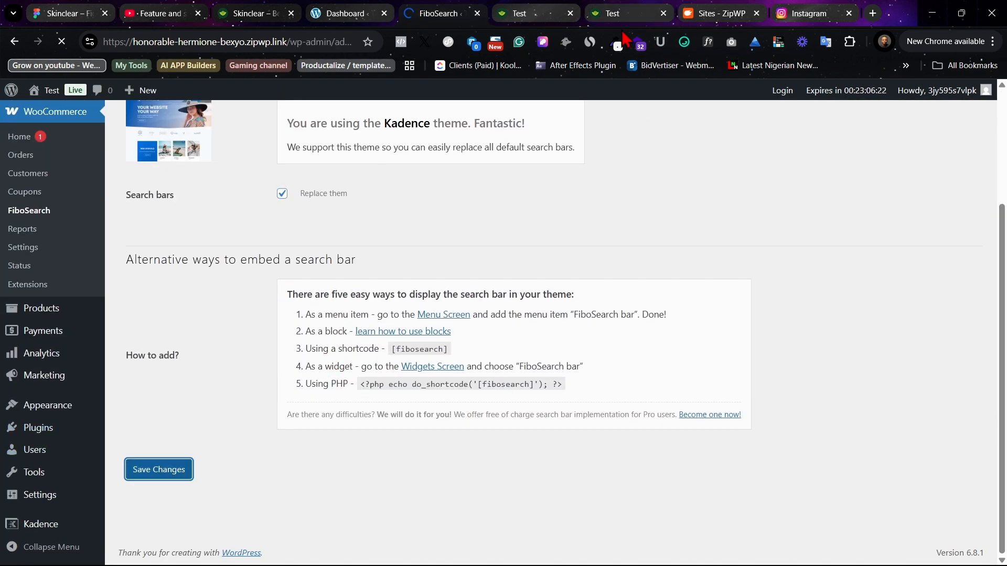
- Reload the home page and open the new product search in its header
left_click(624, 11)
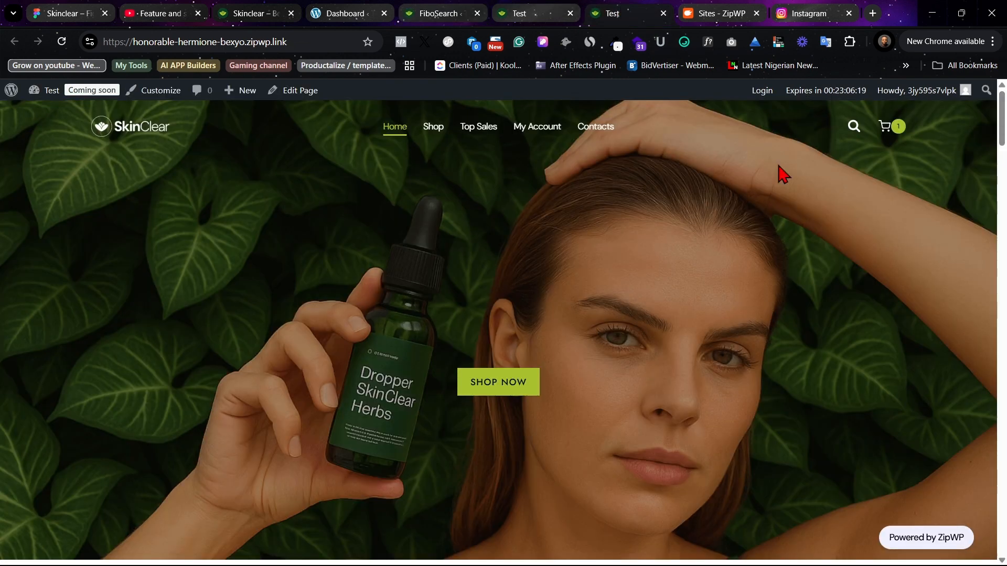
left_click(62, 41)
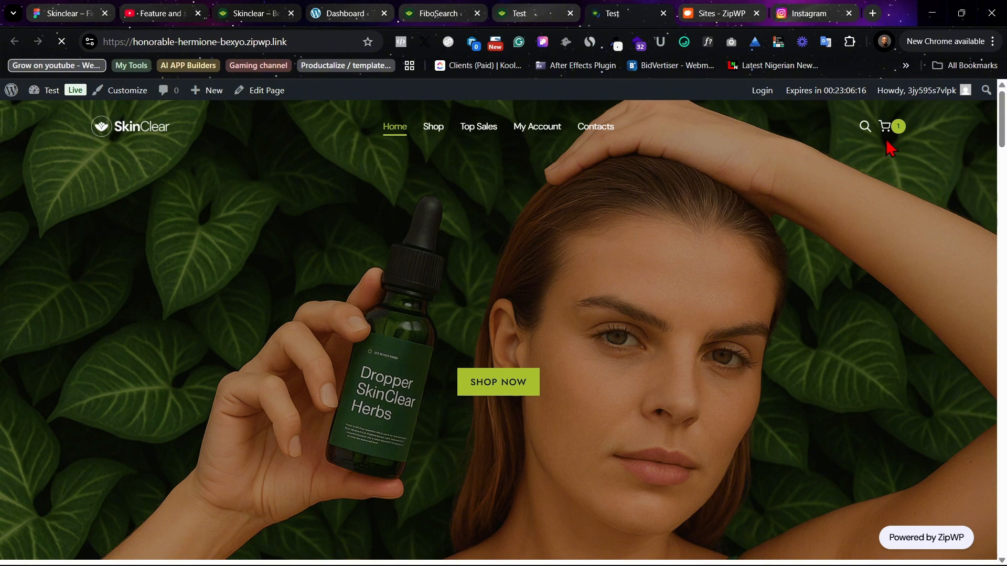
left_click(863, 129)
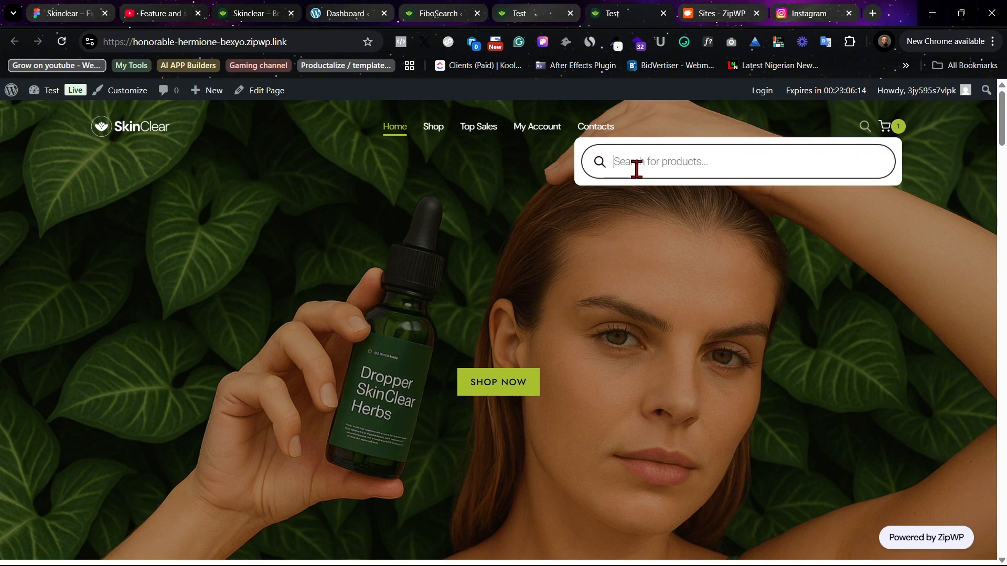
- Preview the home page at iPhone XR size, check the product search and navigation menu, and close the developer tools
right_click(727, 350)
left_click(772, 331)
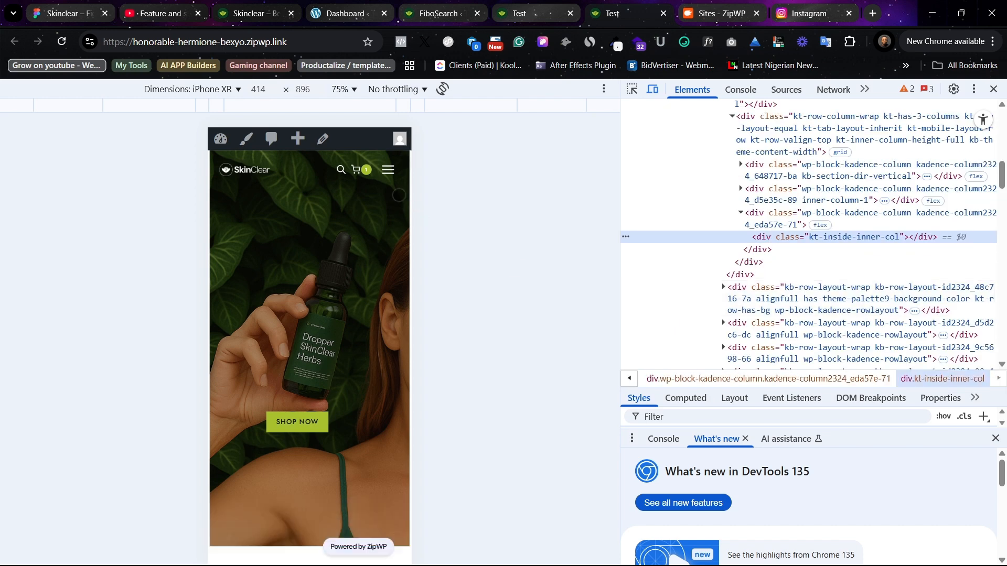
left_click(341, 169)
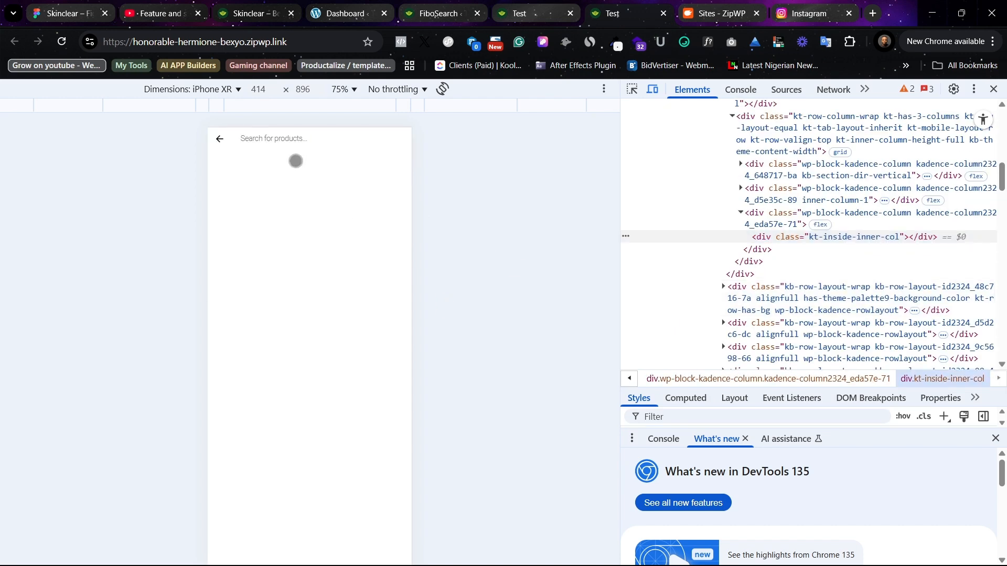
left_click(219, 140)
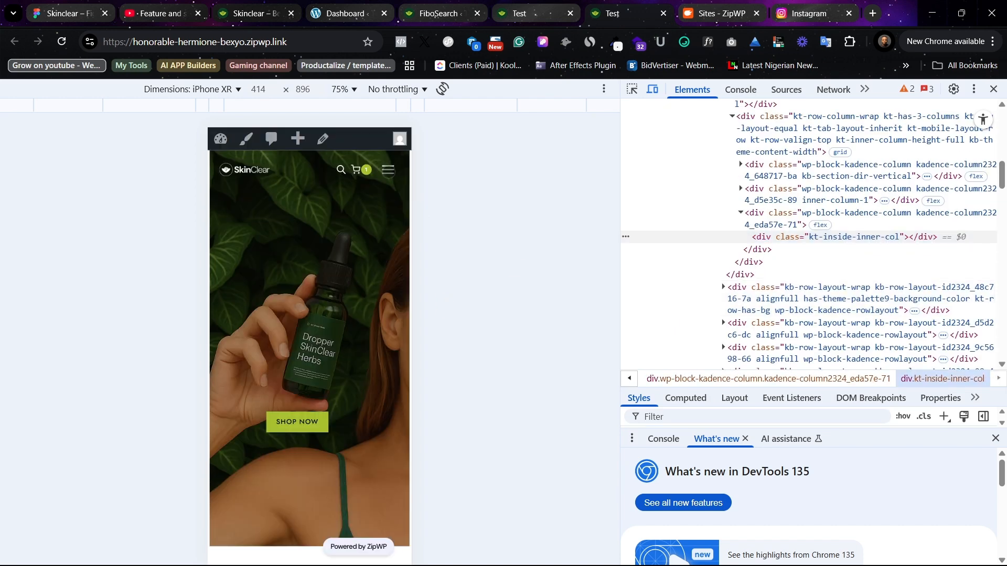
left_click(388, 170)
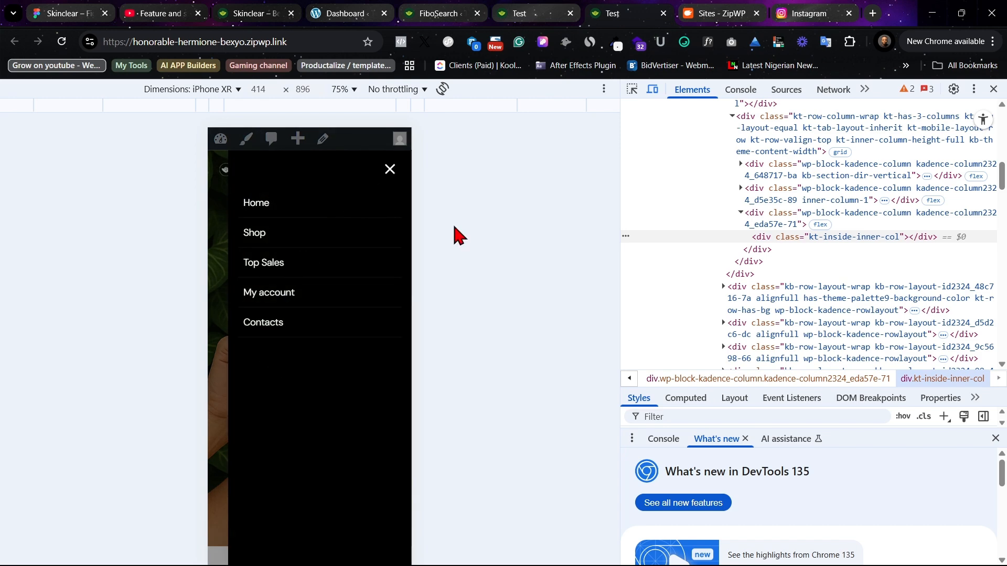
left_click(390, 169)
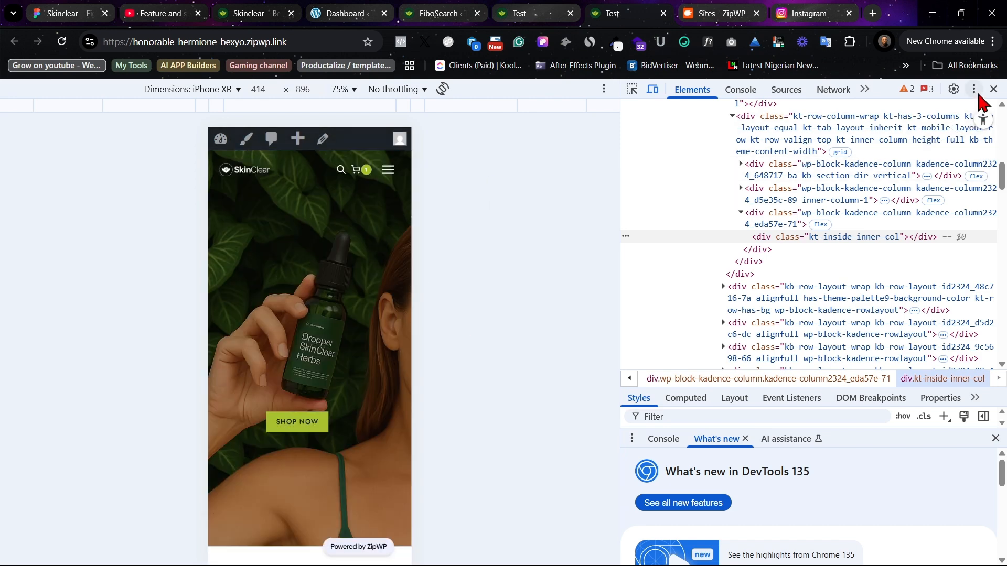
left_click(994, 89)
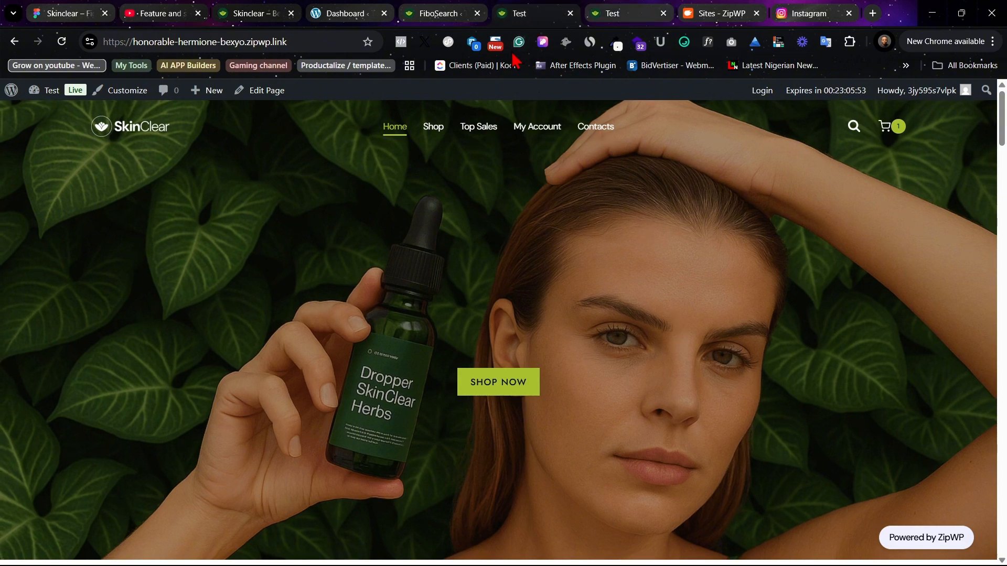
- Open the About Us page from the home page footer and look through it to the end
left_click_drag(1000, 107, 998, 544)
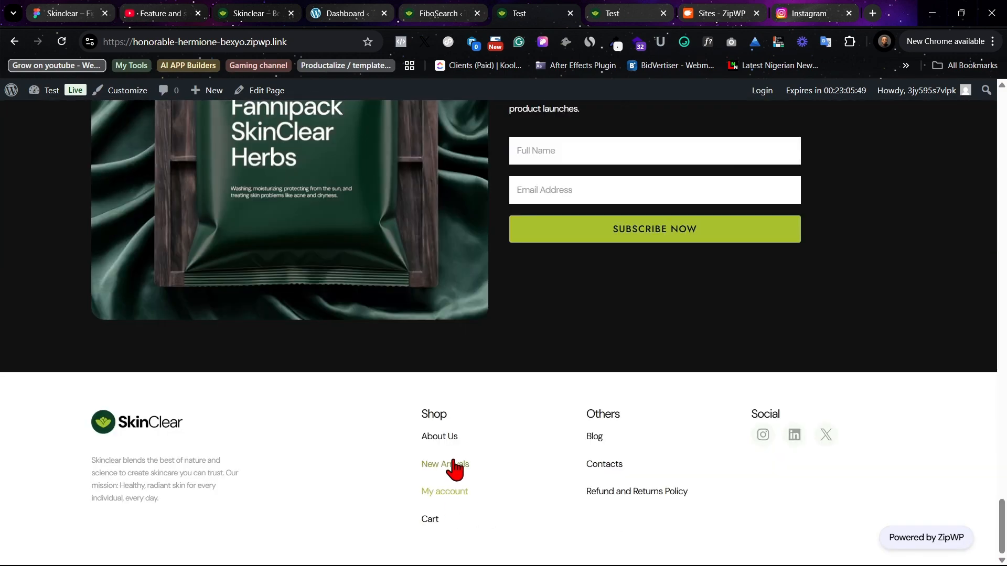
left_click(445, 439)
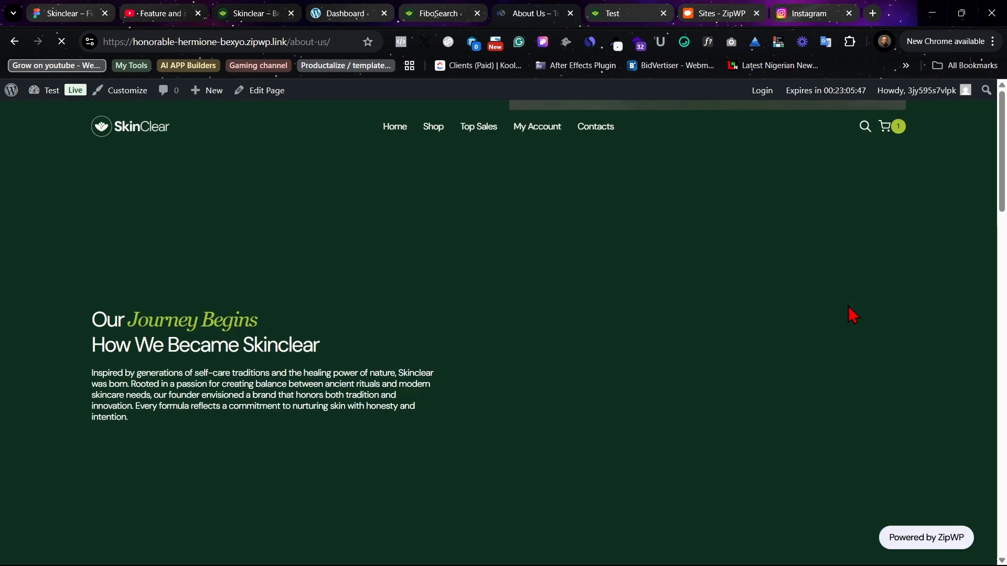
scroll(824, 315, "down", 20)
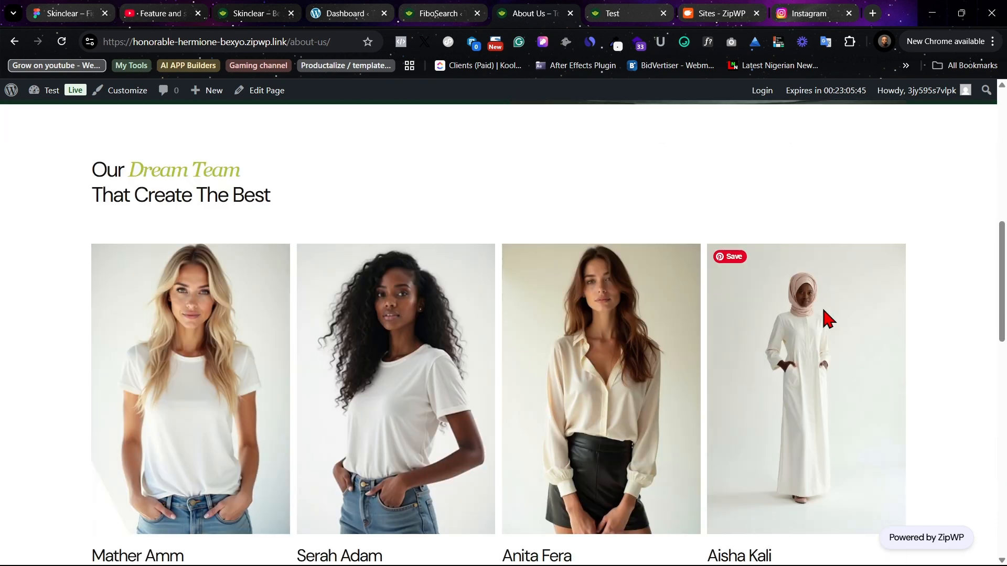
scroll(823, 317, "down", 4)
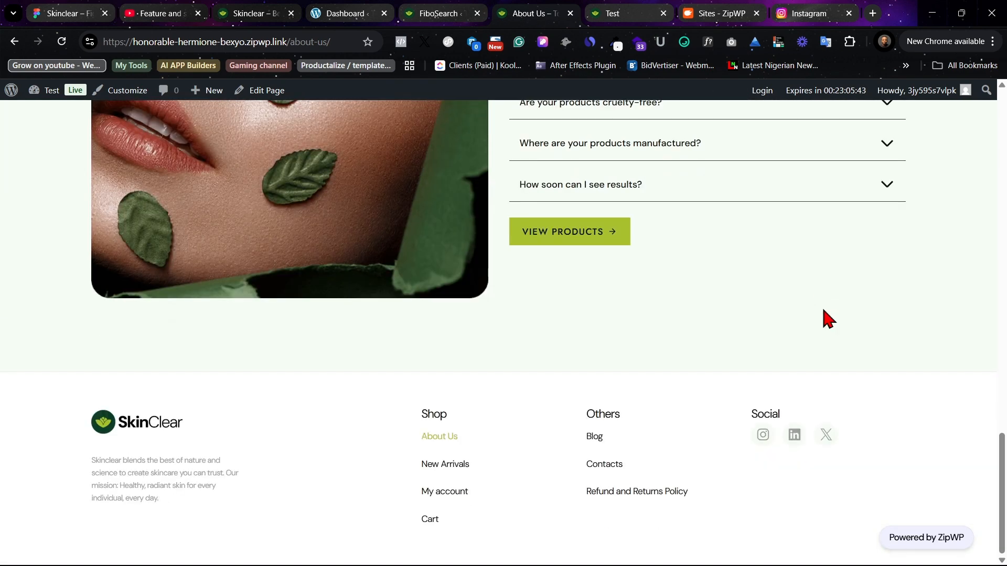
- View the Contacts page with its contact details and message form, and switch to the Skinclear design in Figma
left_click(610, 467)
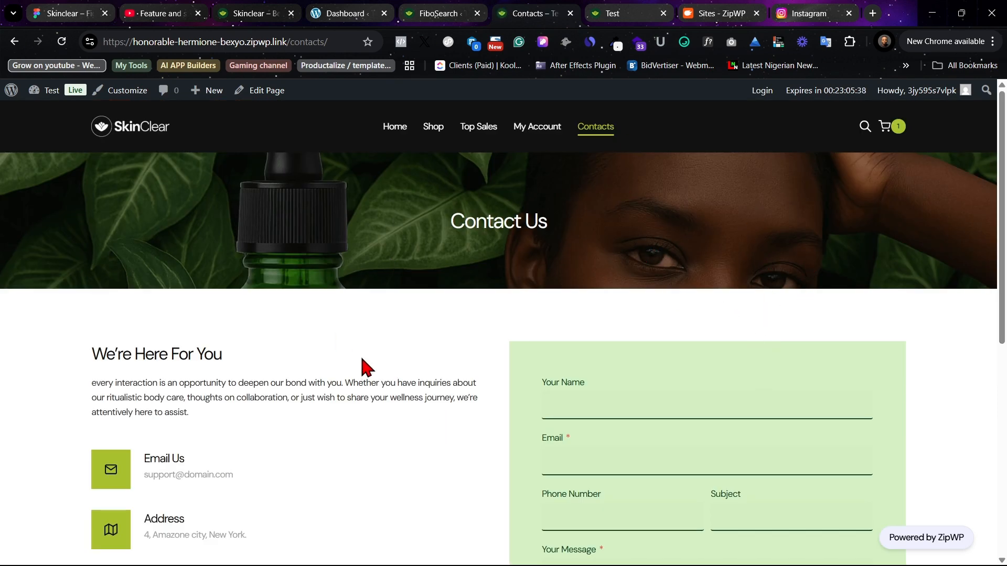
scroll(362, 359, "down", 3)
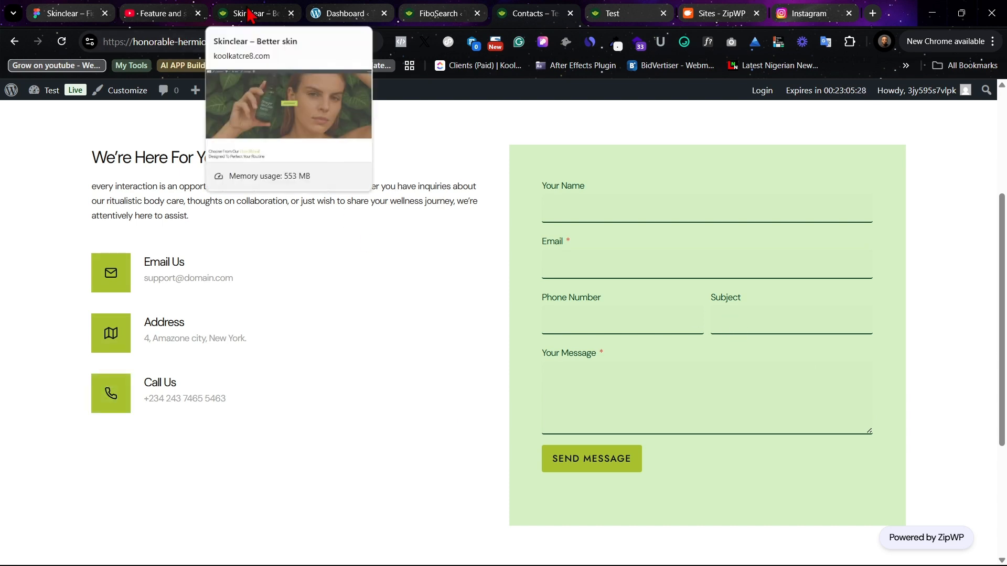
left_click(87, 10)
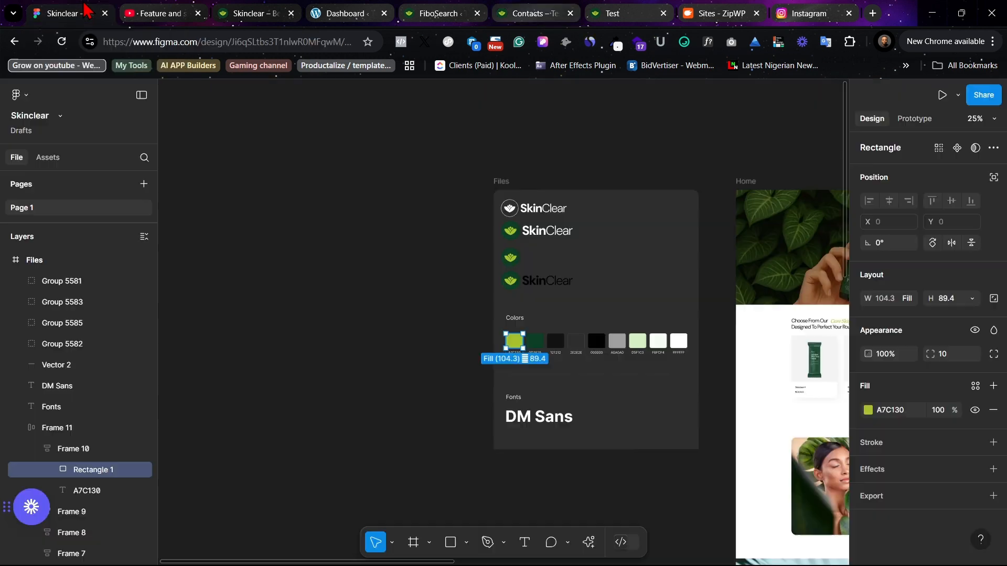
- Leave the Skinclear design for the Drafts file list, check the options for creating a file, and open the recent files
left_click(25, 100)
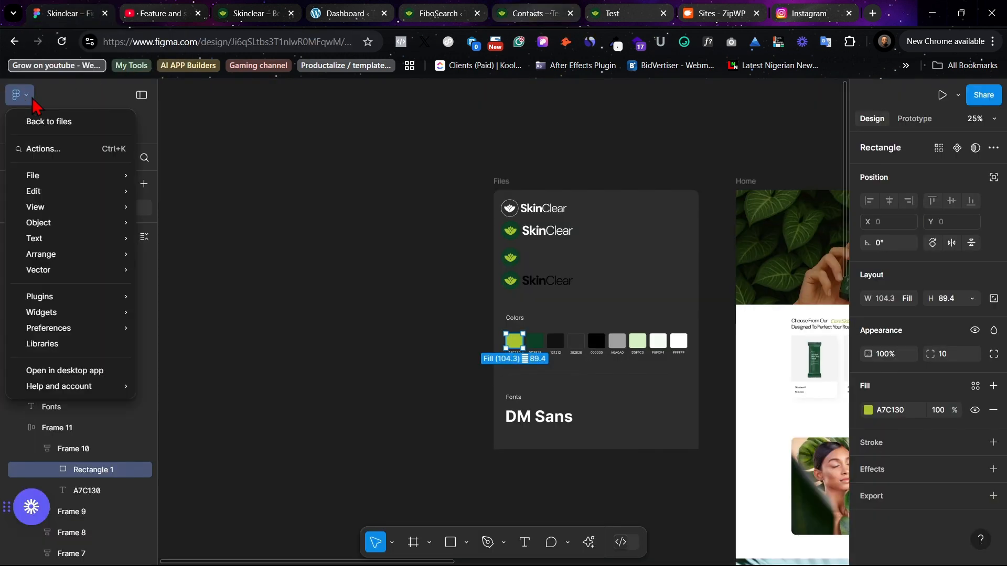
left_click(69, 126)
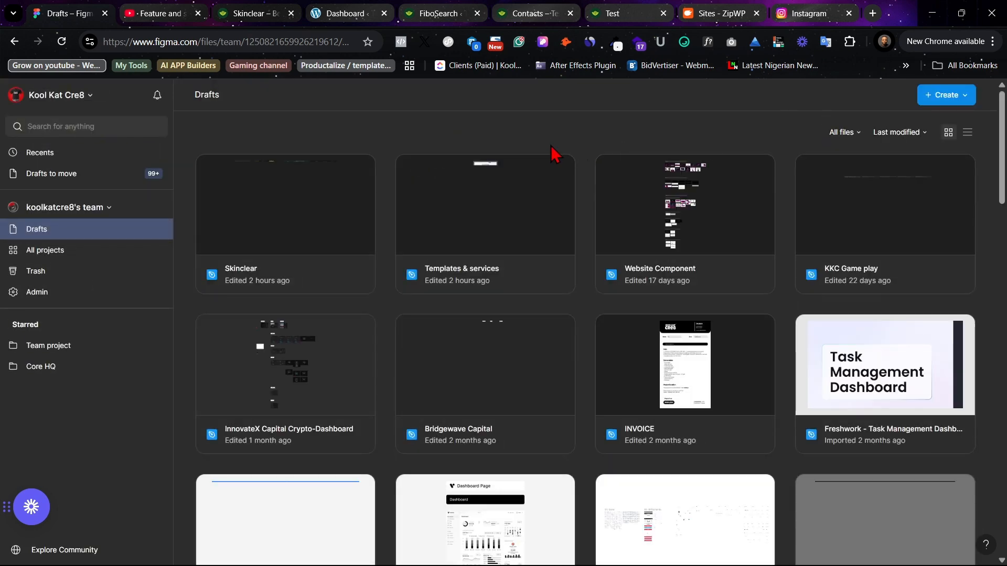
left_click(968, 96)
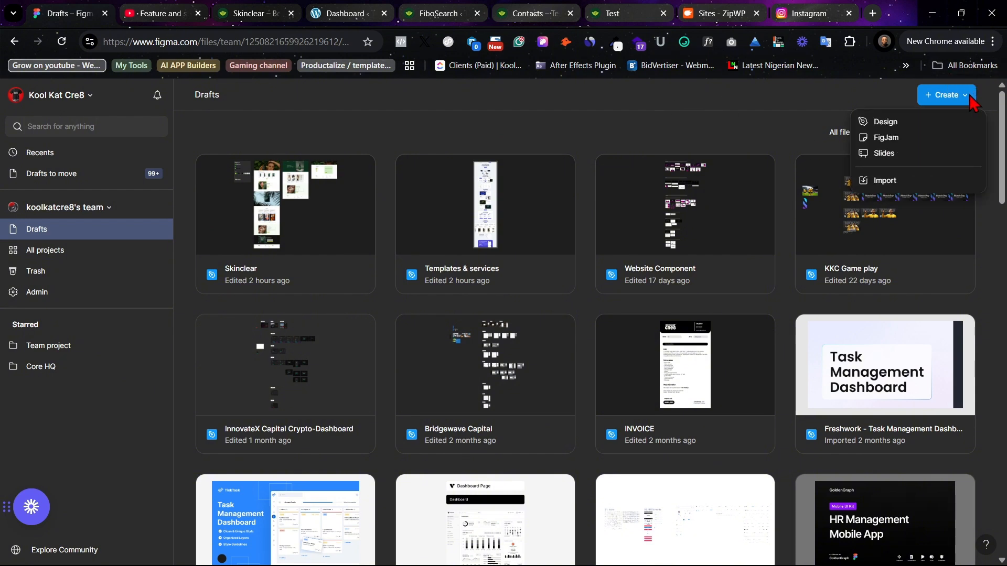
left_click(99, 152)
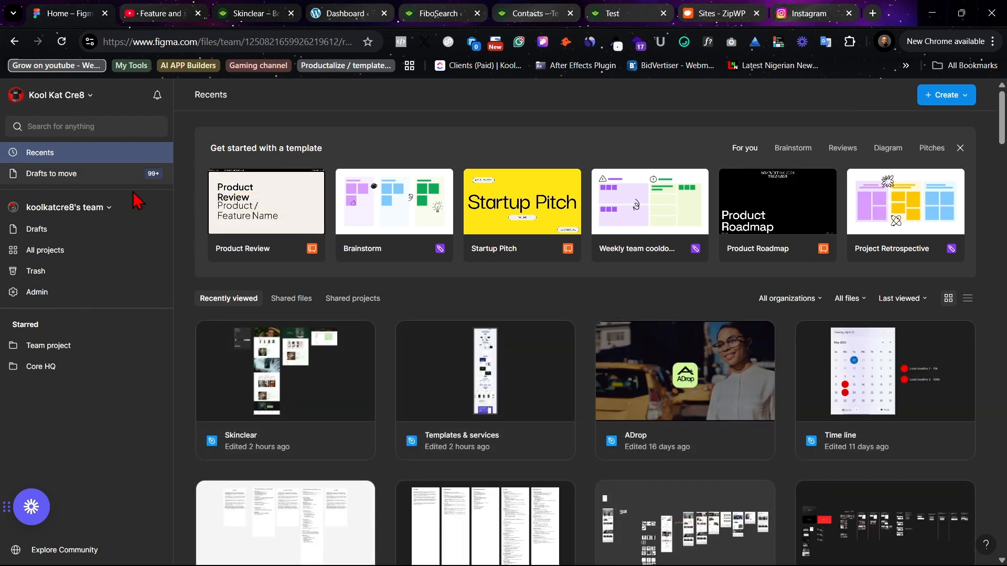
- Open the import file picker to view the Selar skinclear folder with Skinclear.fig, and cancel the import
left_click(963, 99)
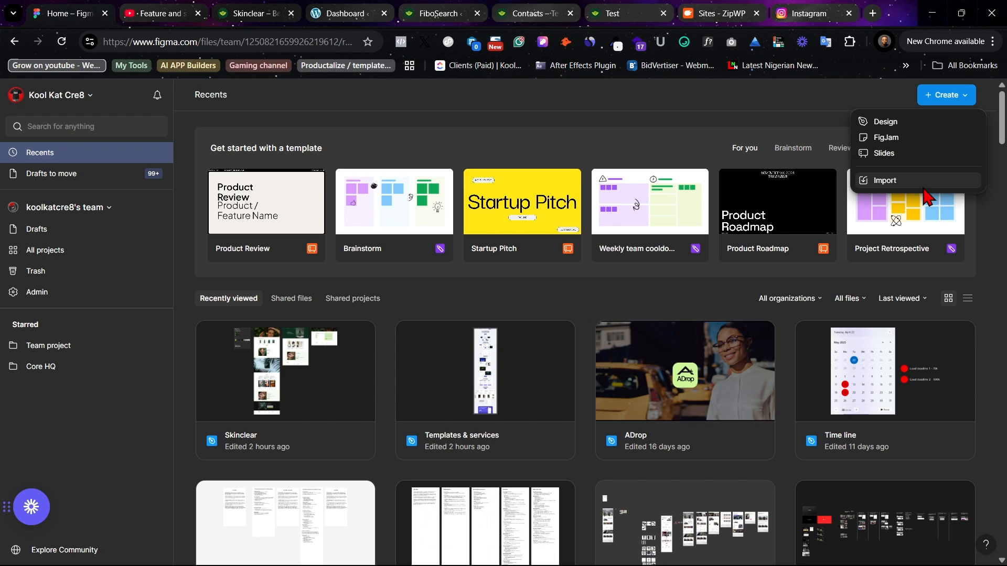
left_click(921, 192)
left_click(504, 362)
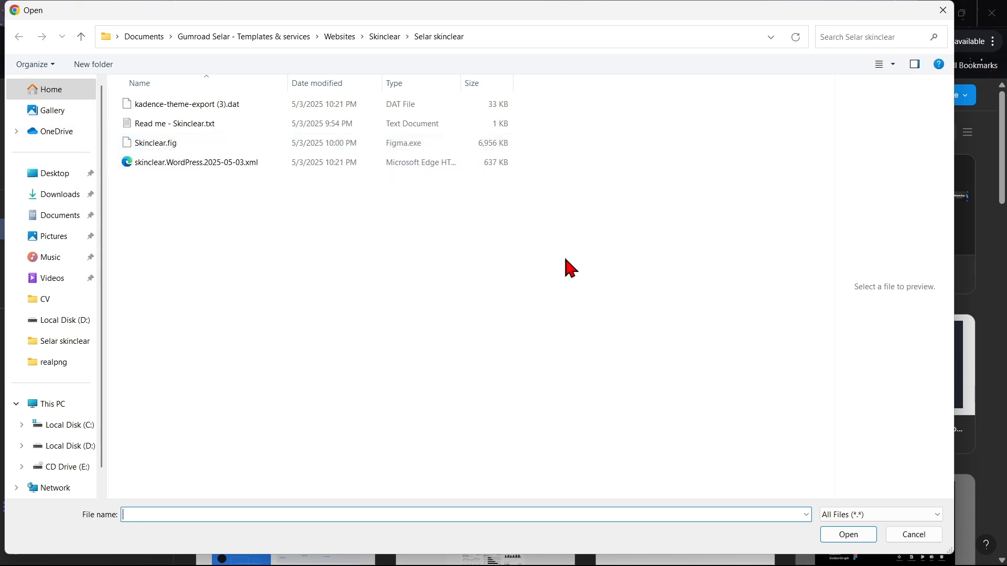
left_click(926, 532)
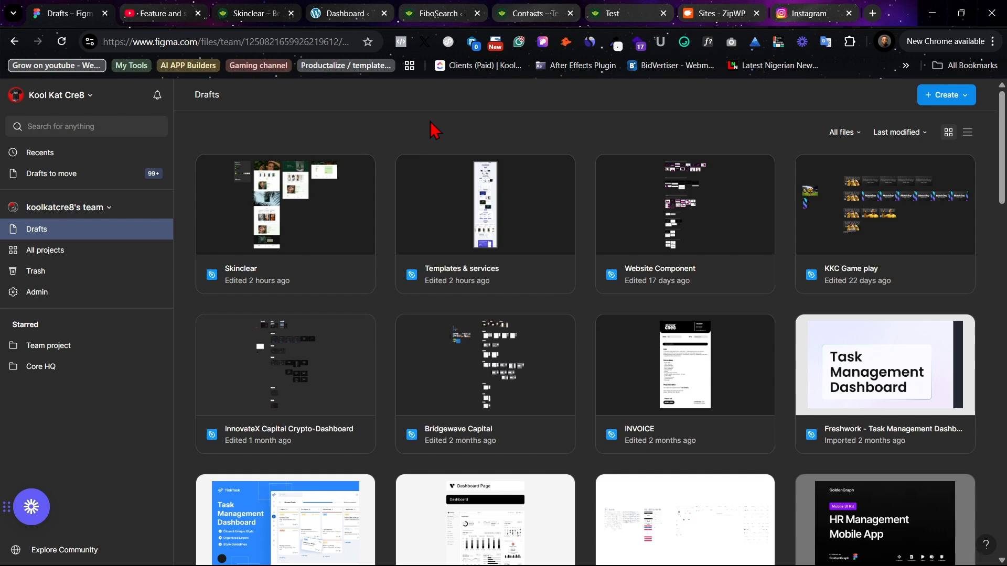
- Switch from Figma to the WordPress FiboSearch settings and return to the site's Contacts page
left_click(523, 6)
left_click(439, 6)
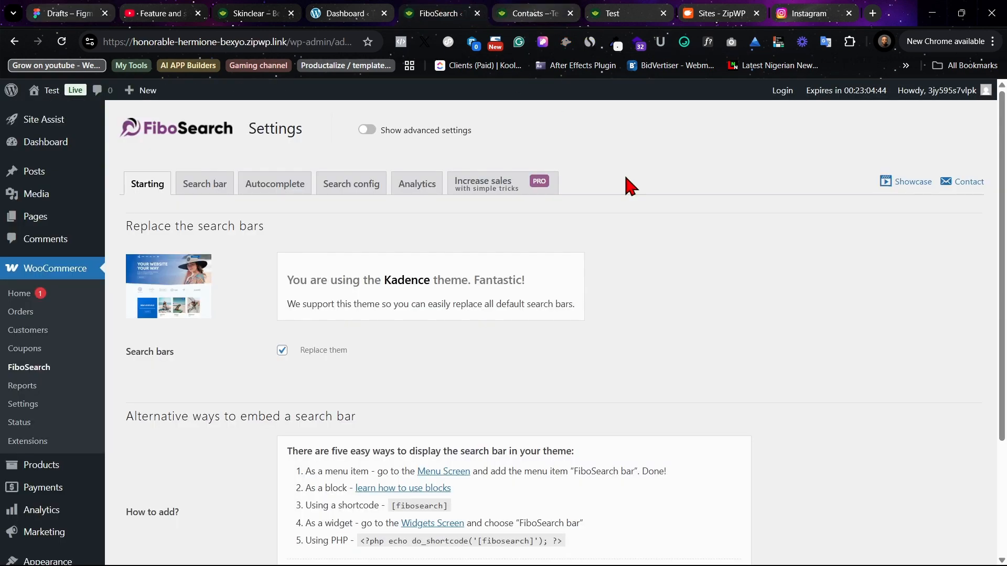
left_click(537, 10)
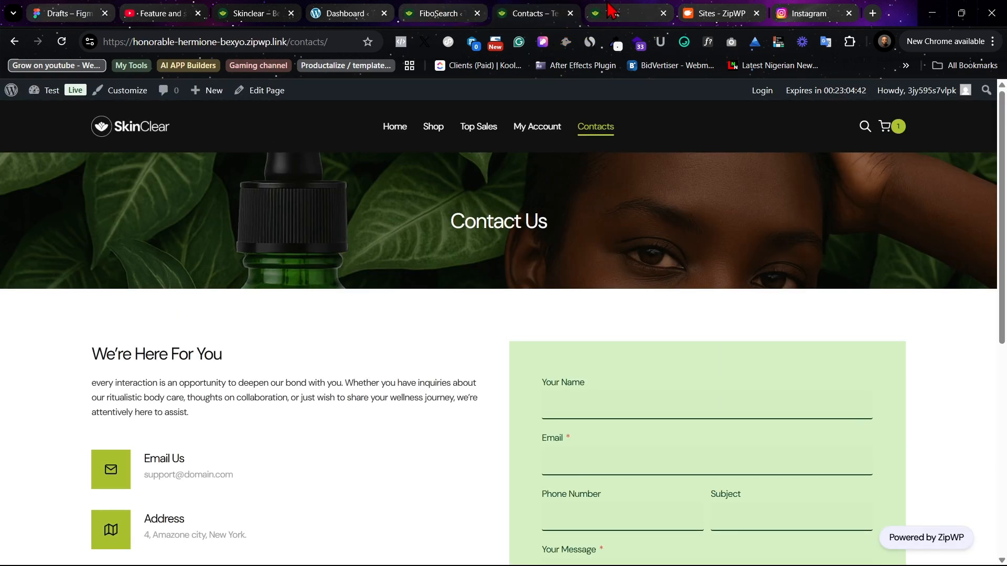